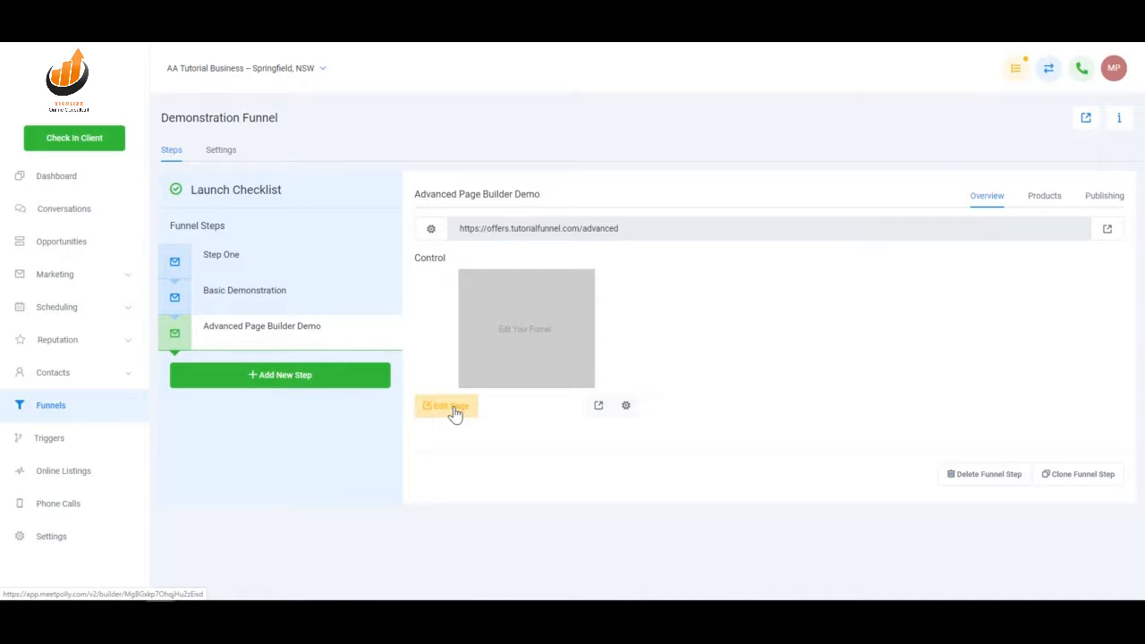
Open the Advanced Page Builder Demo page for editing and bring up its background settings
click(454, 409)
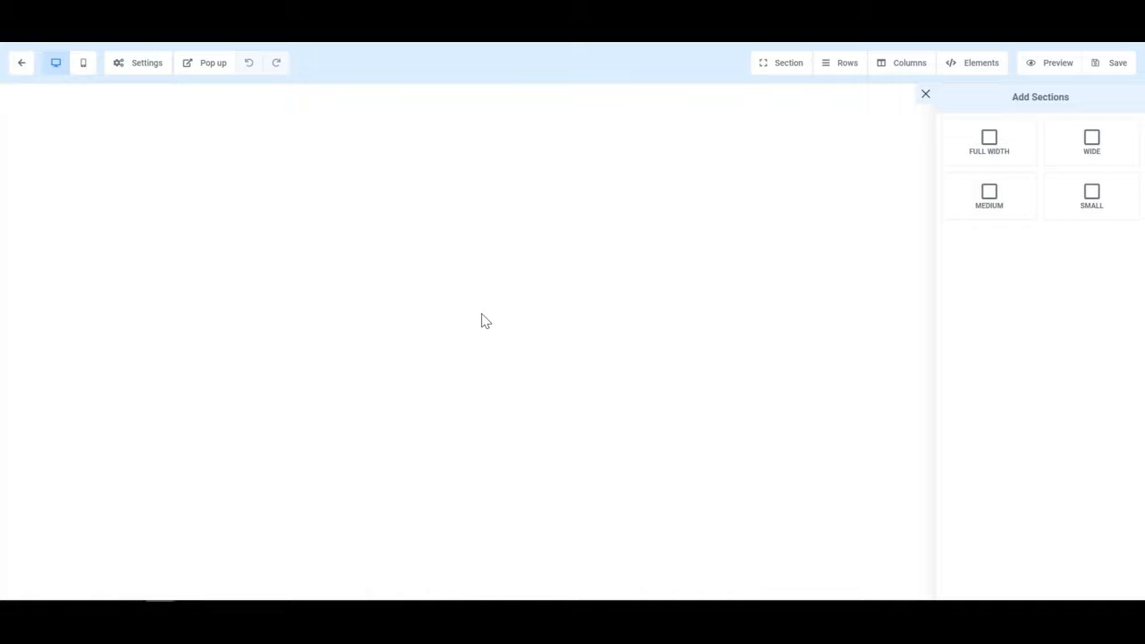
click(146, 64)
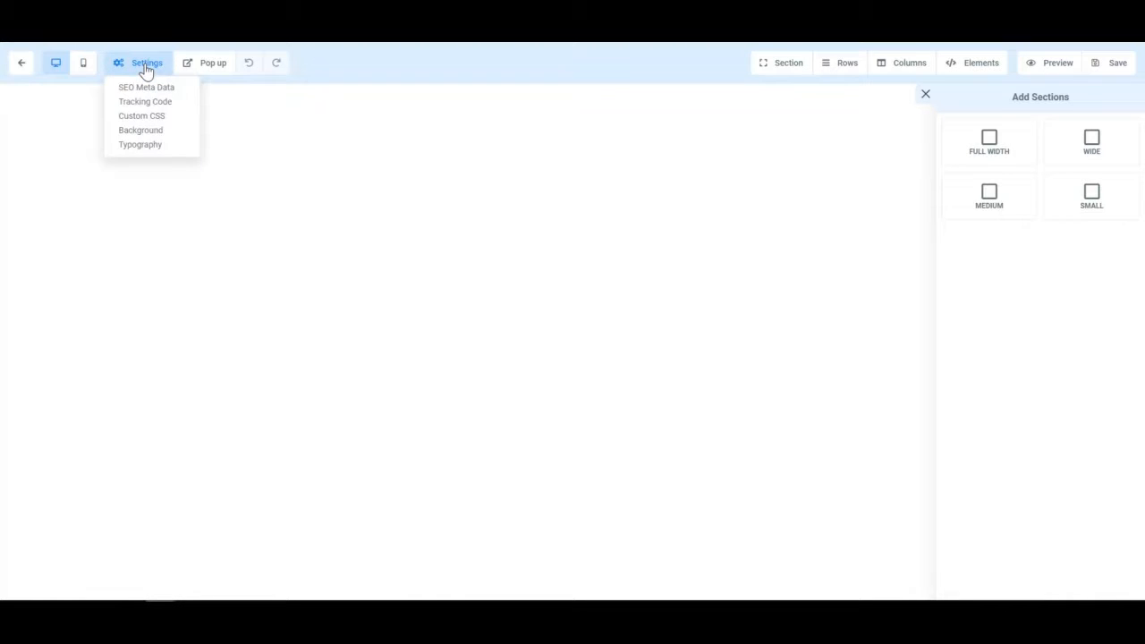
click(150, 135)
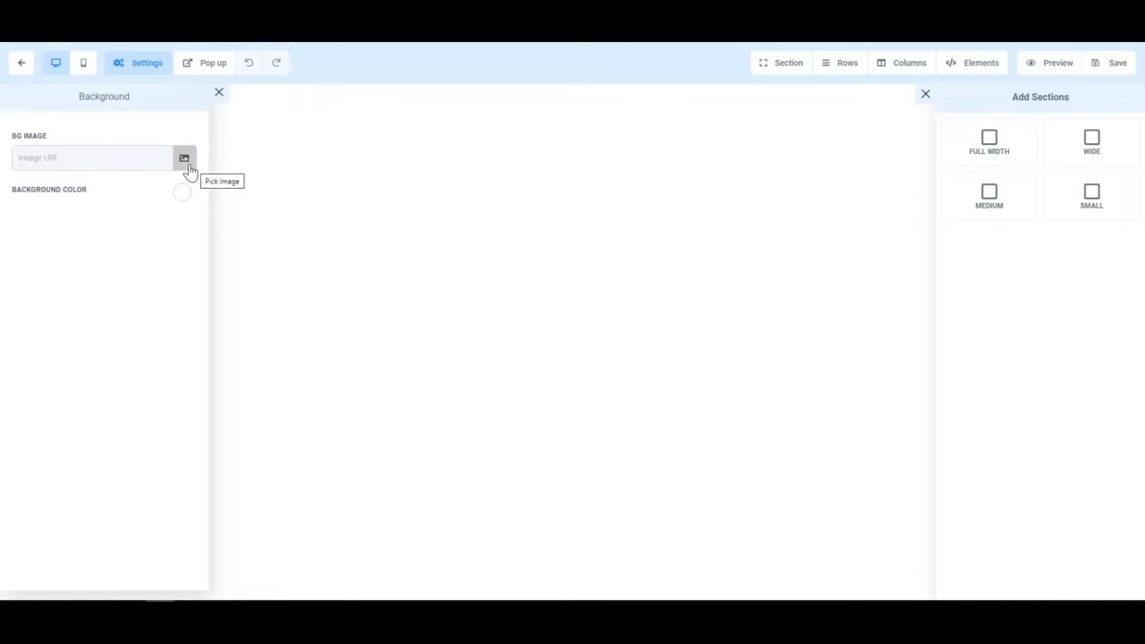
Try black from the preset swatches as the page's background color
click(181, 199)
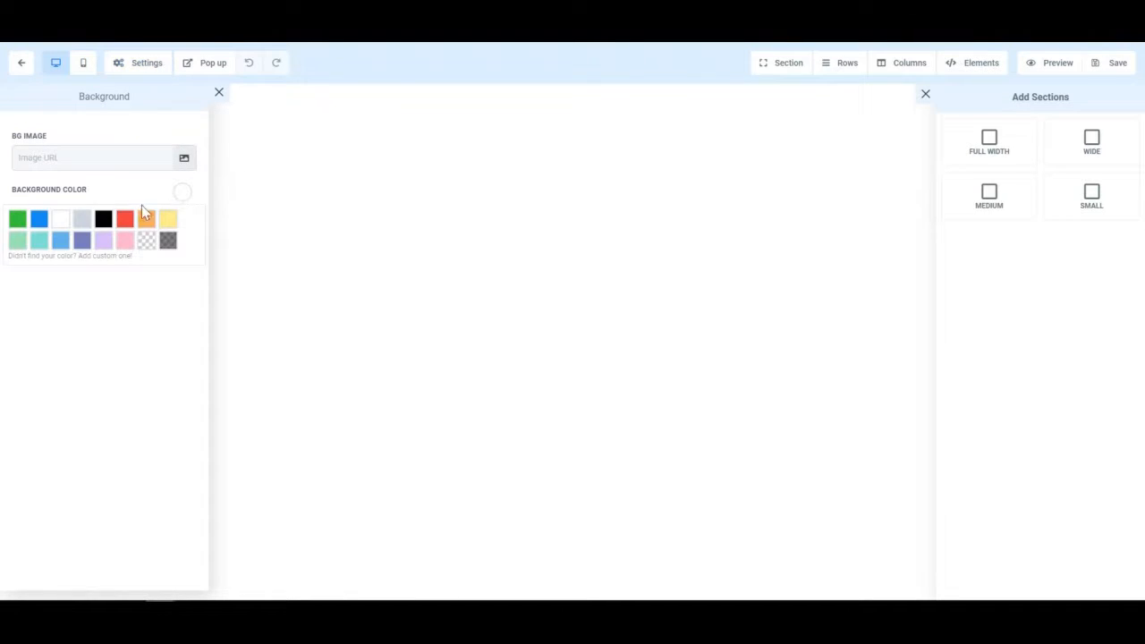
click(129, 223)
click(111, 224)
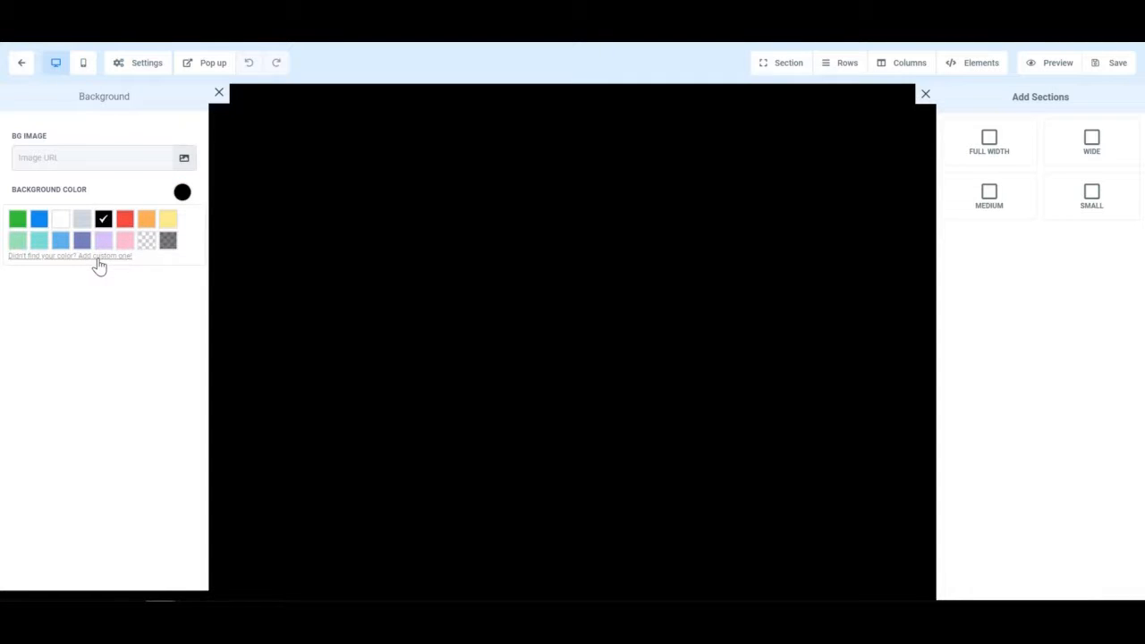
Add the custom translucent green rgba(42,173,112,0.43) to the background swatches, and set the page background back to white
click(98, 257)
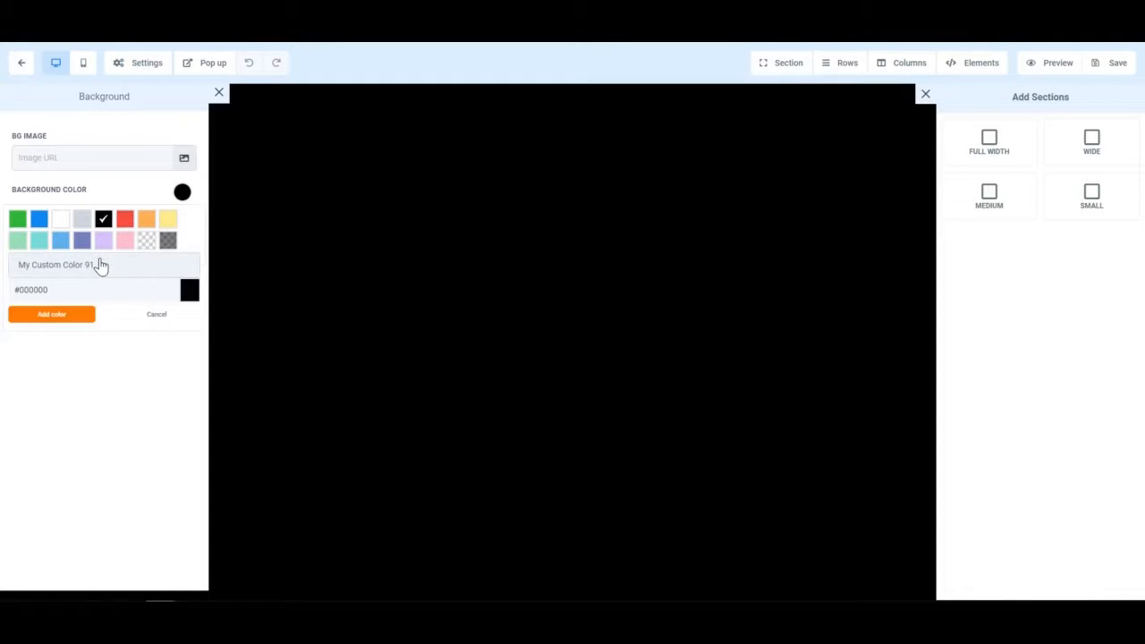
click(189, 290)
click(96, 338)
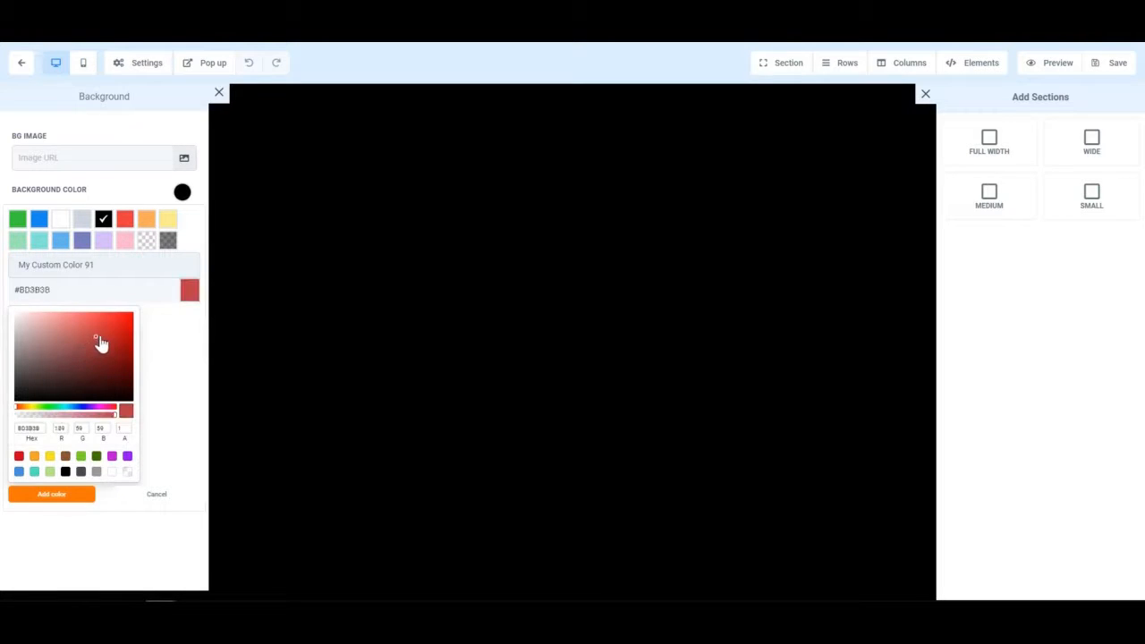
mouse_move(98, 340)
mouse_down()
mouse_move(49, 355)
mouse_move(103, 326)
mouse_up()
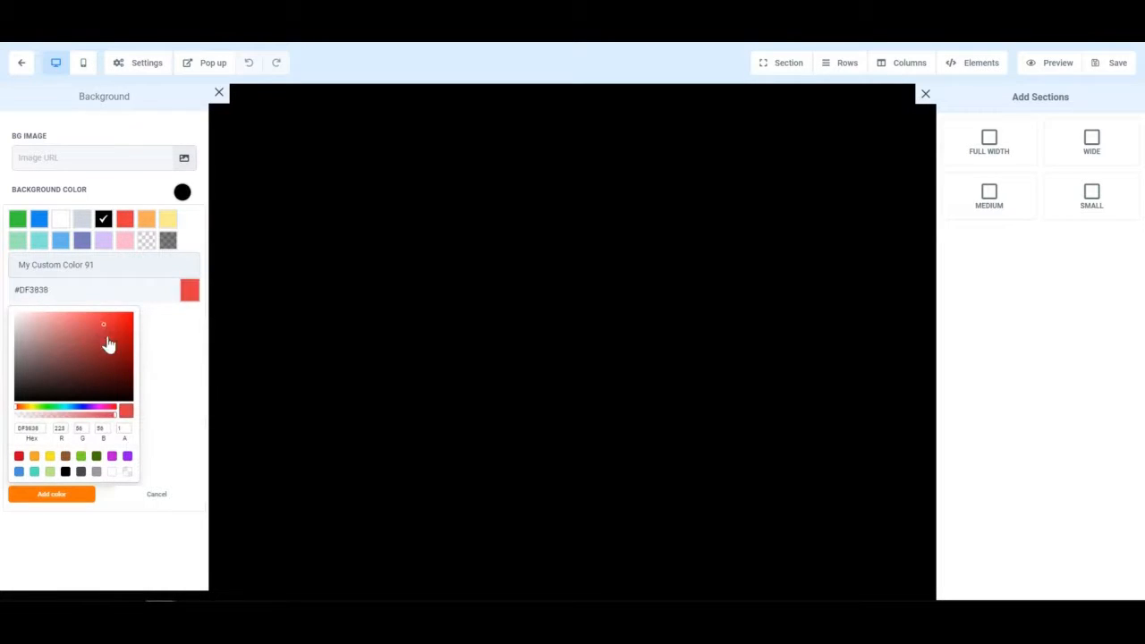
click(58, 407)
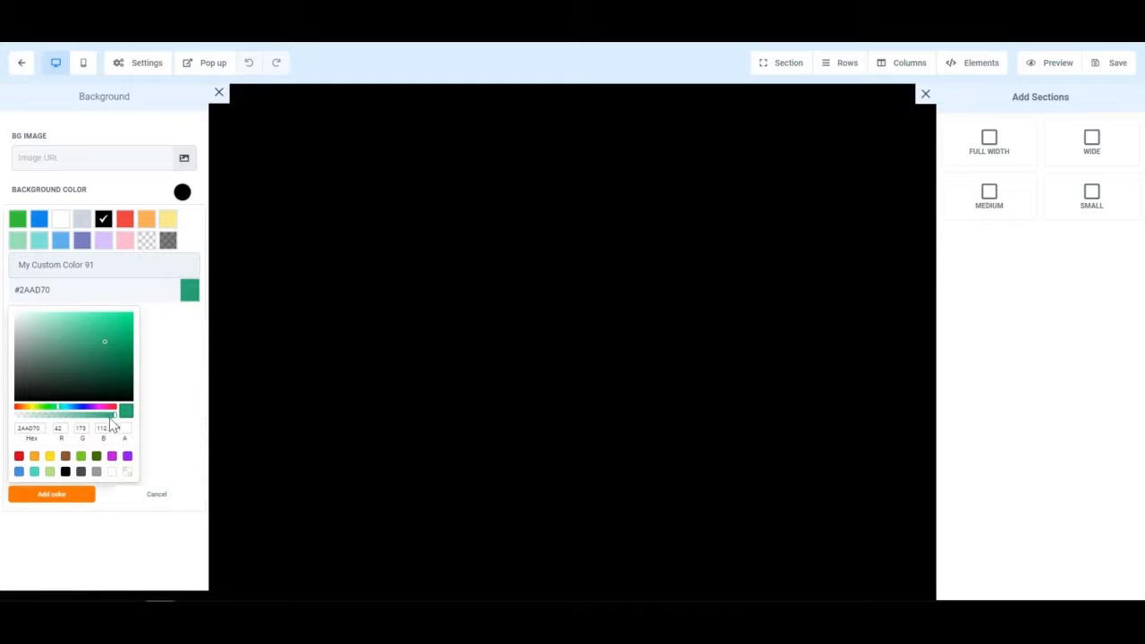
drag(110, 417, 58, 415)
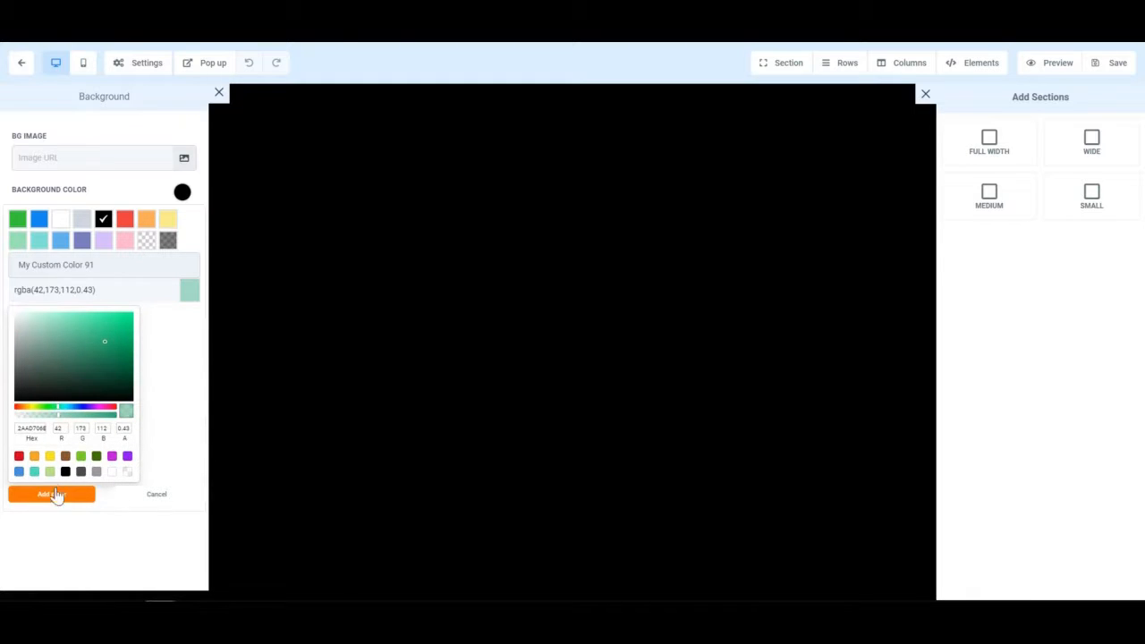
click(53, 494)
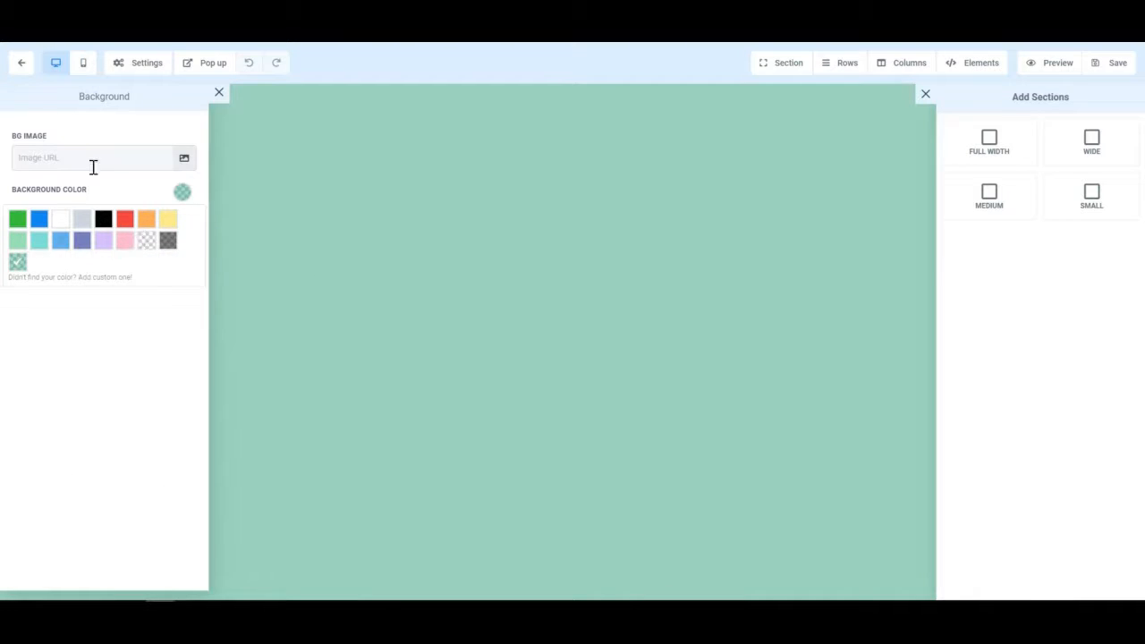
click(65, 221)
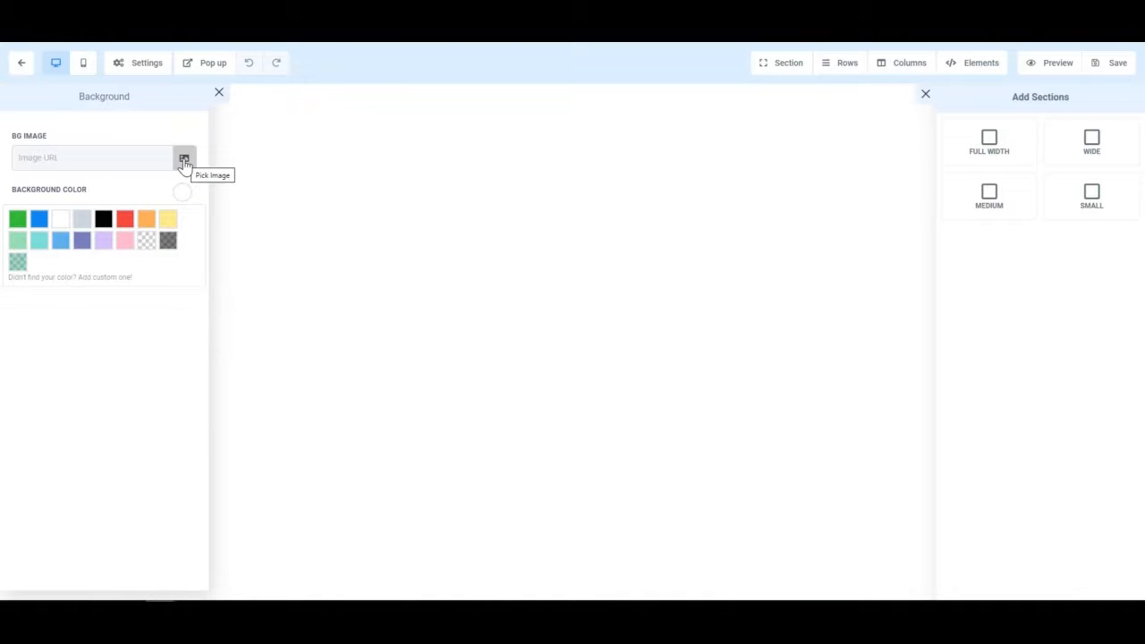
Search Pixabay for "space" images in all styles to use as the page's background image
click(185, 162)
mouse_move(102, 307)
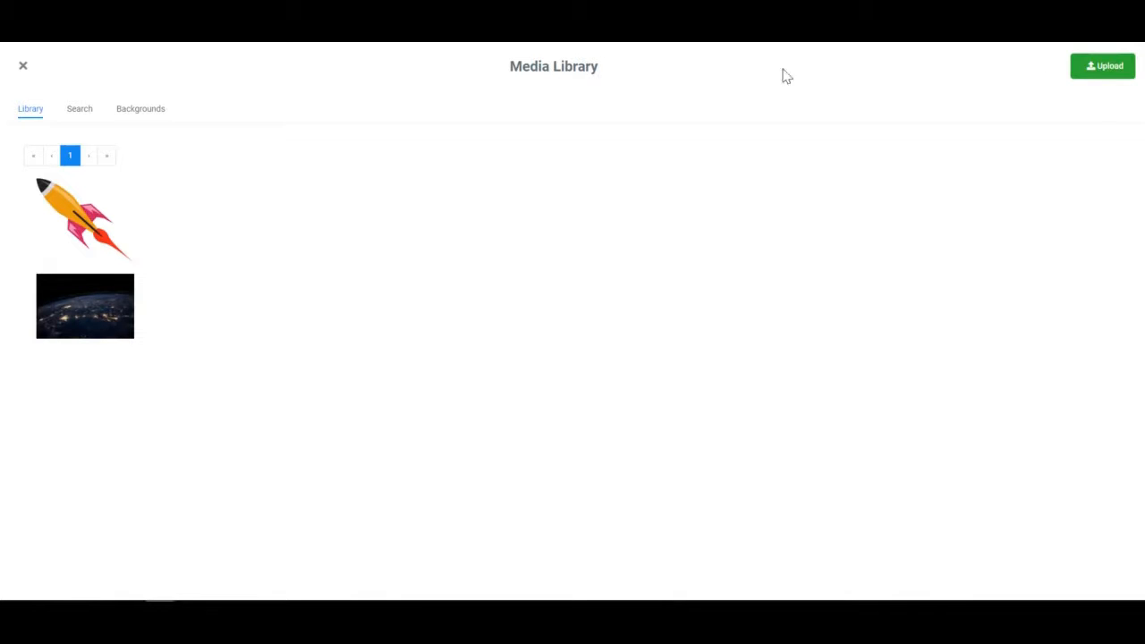
click(76, 111)
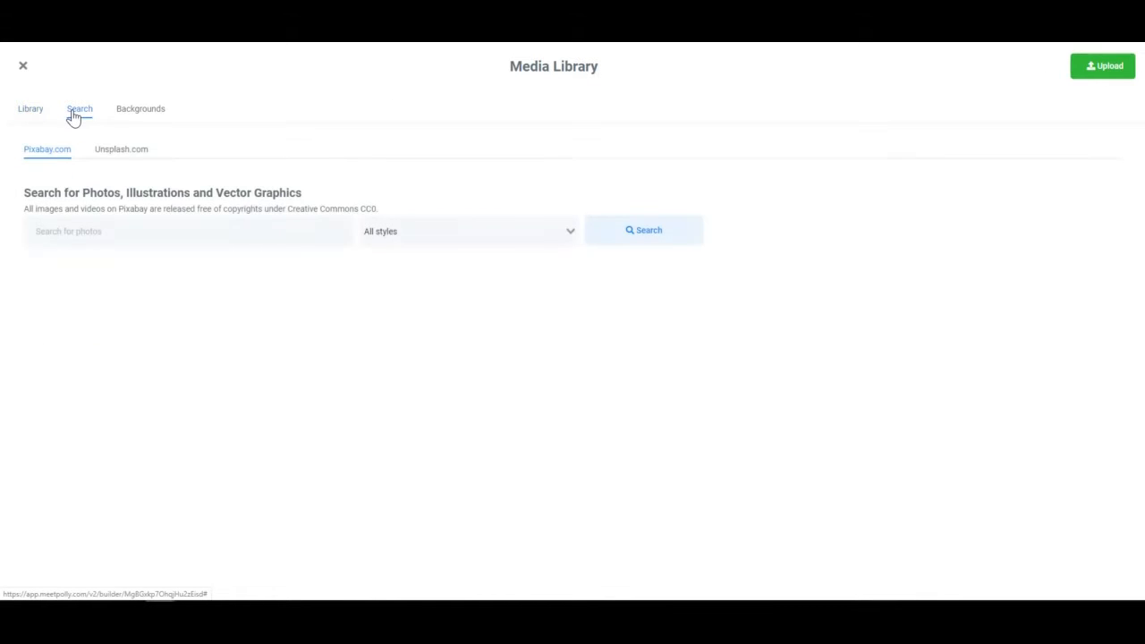
click(108, 229)
text(space)
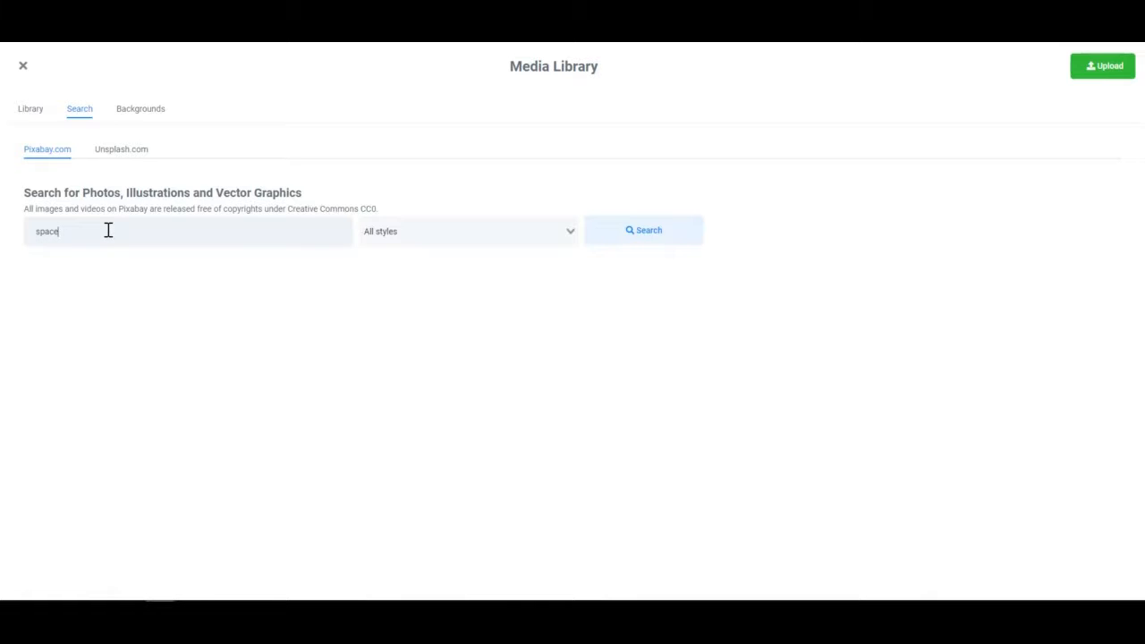
click(637, 240)
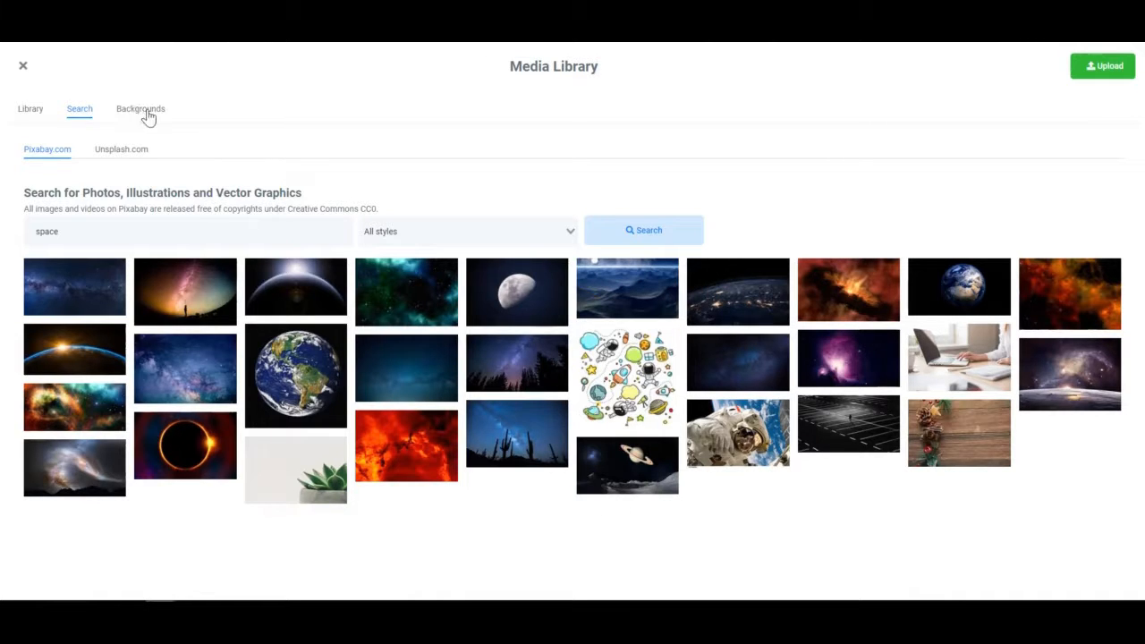
Search Unsplash for "space" photos and check the options offered on the night Earth picture
click(117, 154)
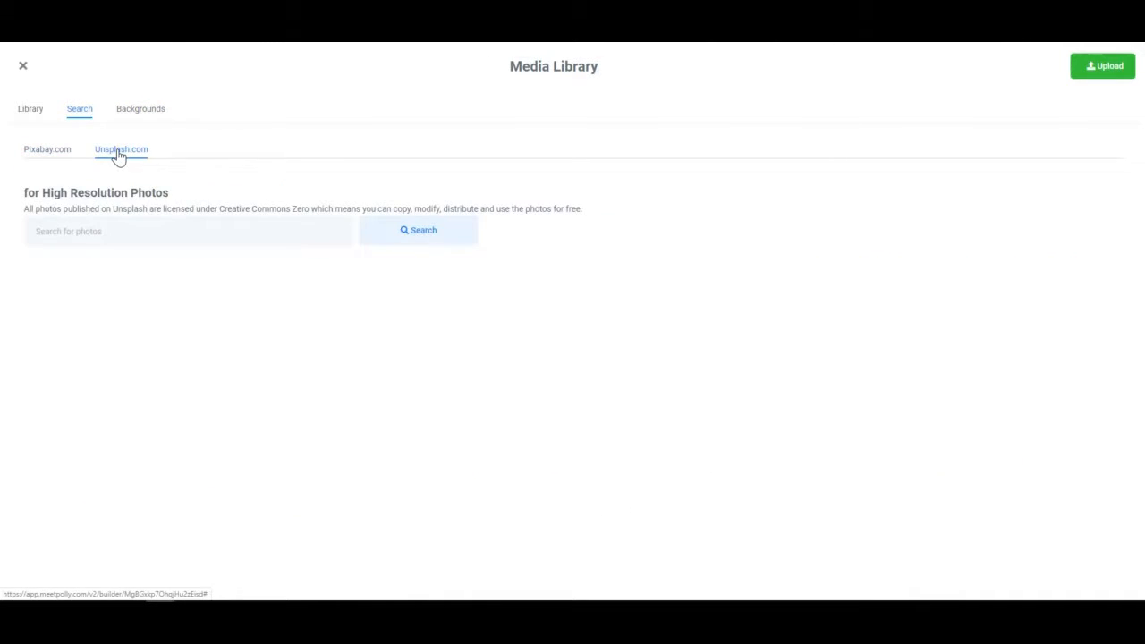
click(94, 233)
text(un)
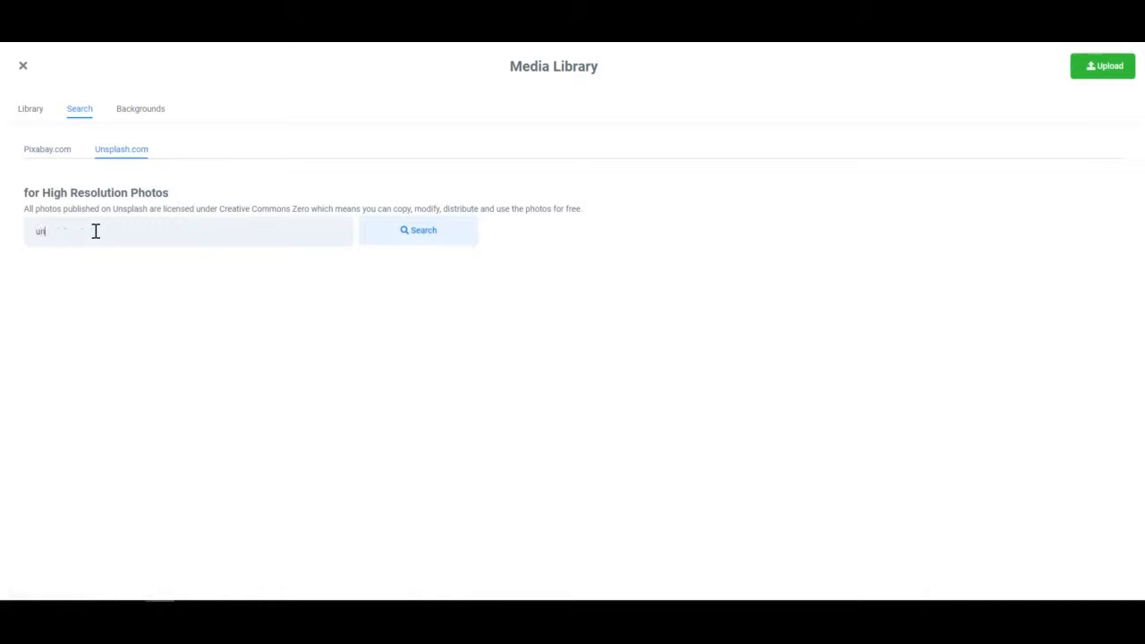
key(BackSpace)
key(BackSpace)
text(spa)
click(409, 235)
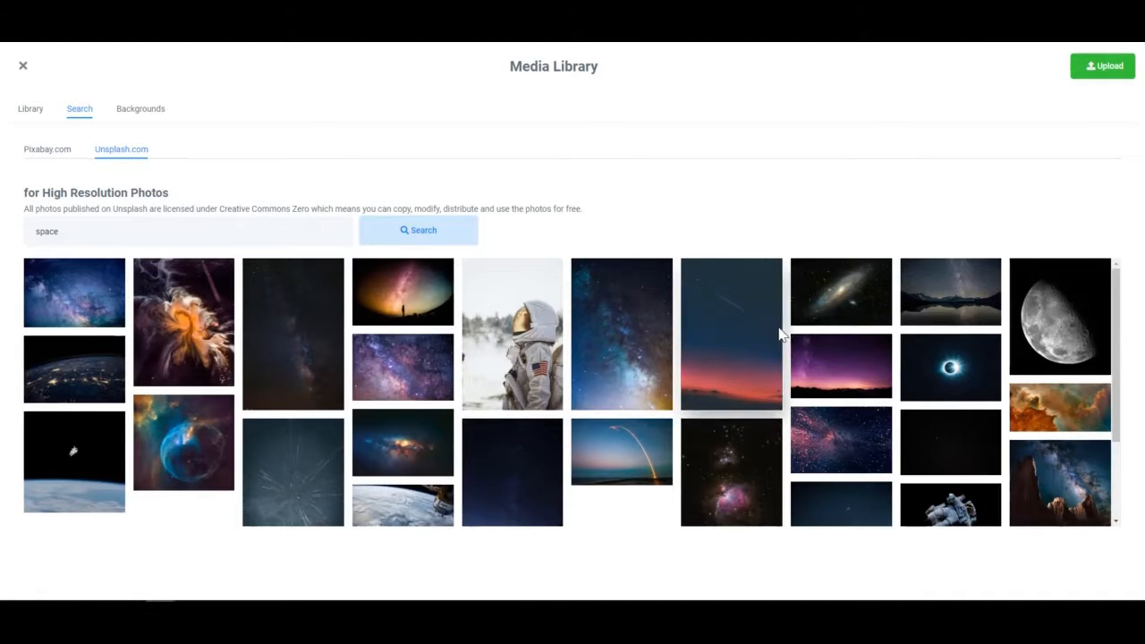
mouse_move(102, 359)
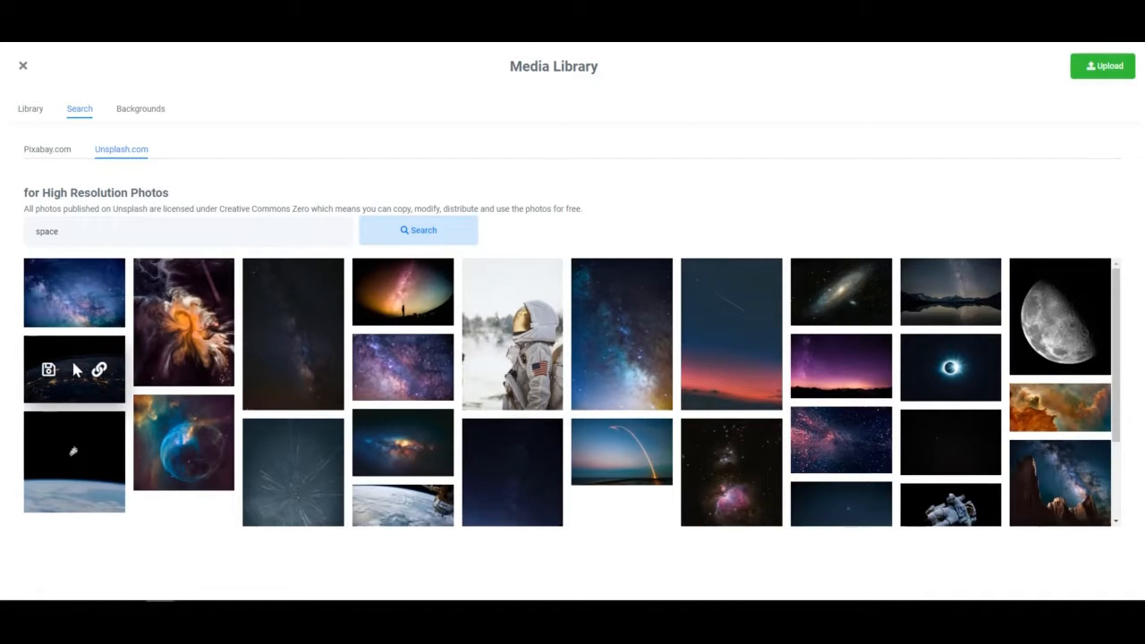
Look over the preset gradient and texture backgrounds, and use the night Earth photo from the library as the background image
click(138, 111)
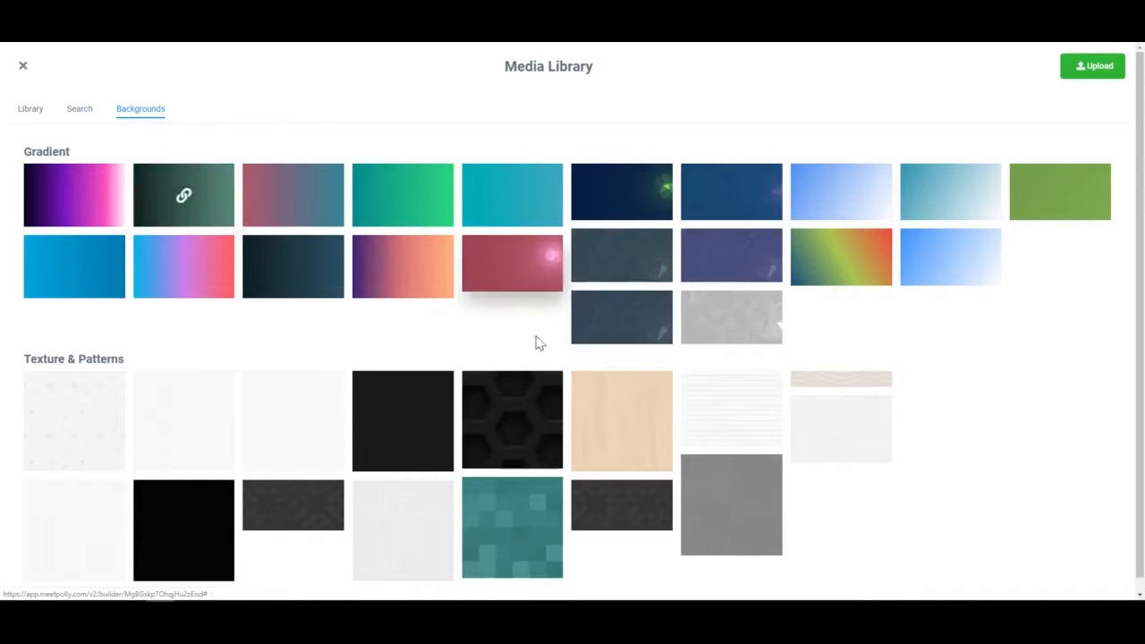
scroll(435, 360, down, 1)
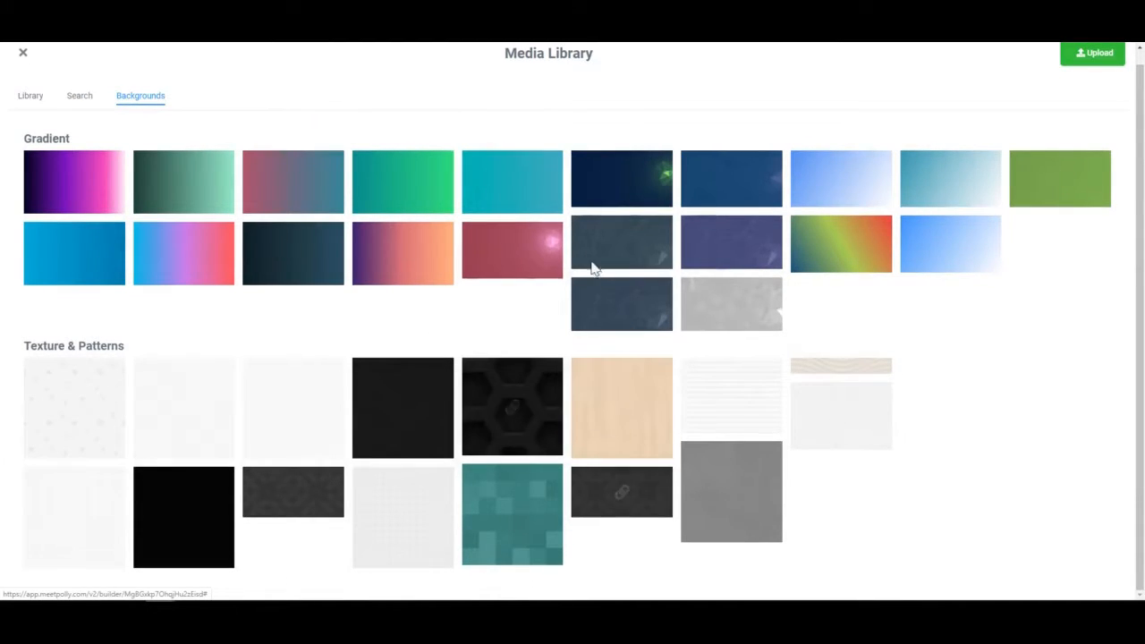
click(33, 104)
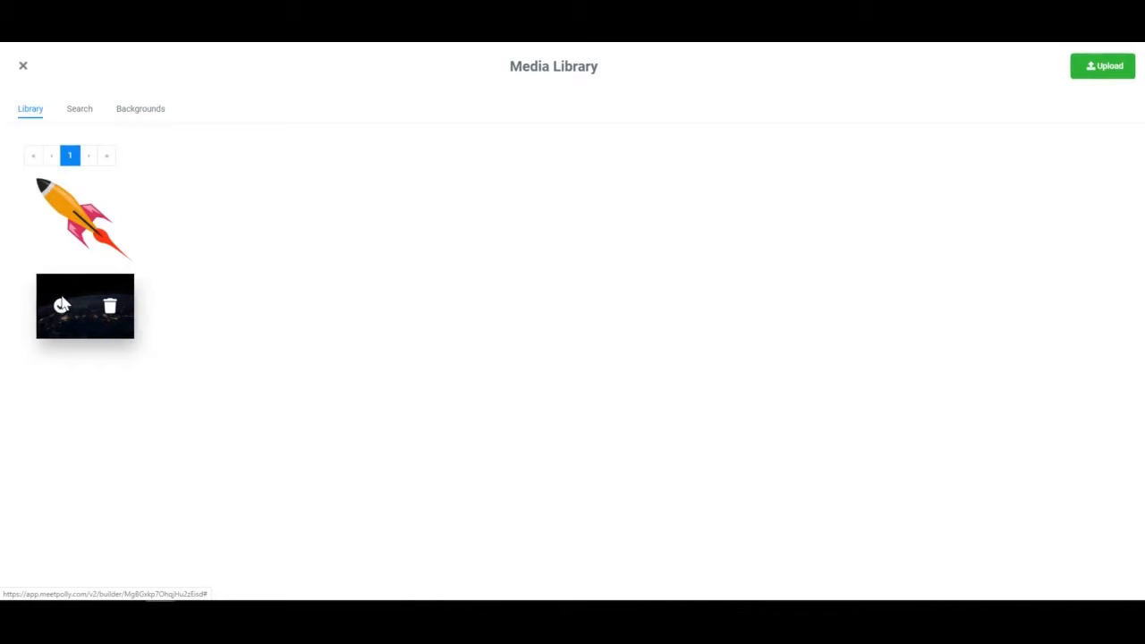
click(61, 305)
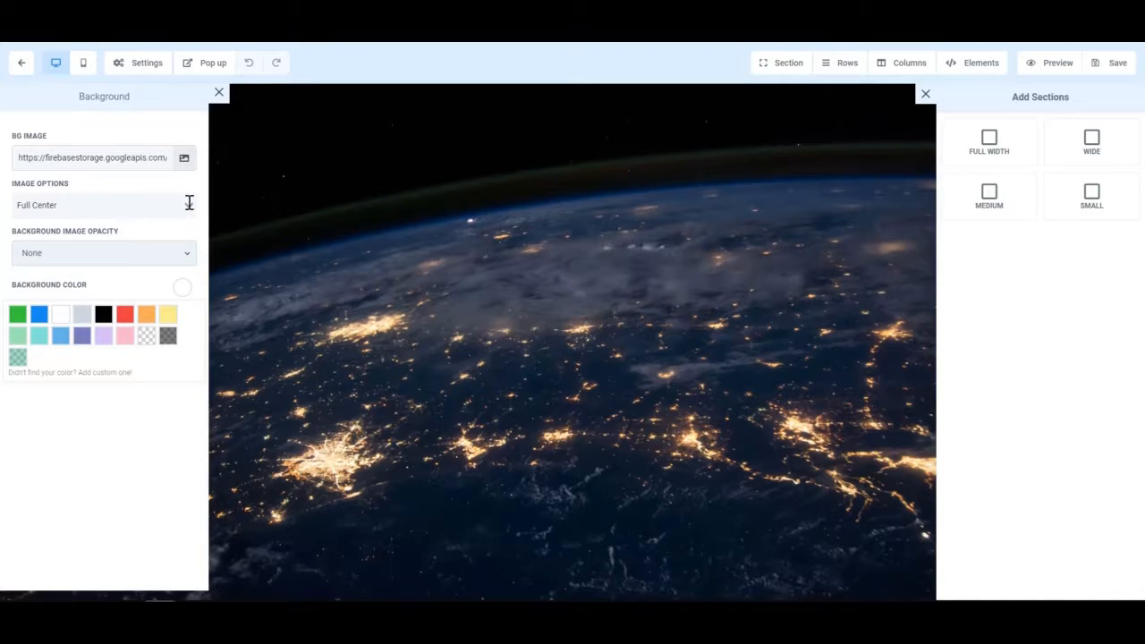
Try the background image with Fill 100% Width, No Repeat and Repeat, and return it to Full Center
click(63, 208)
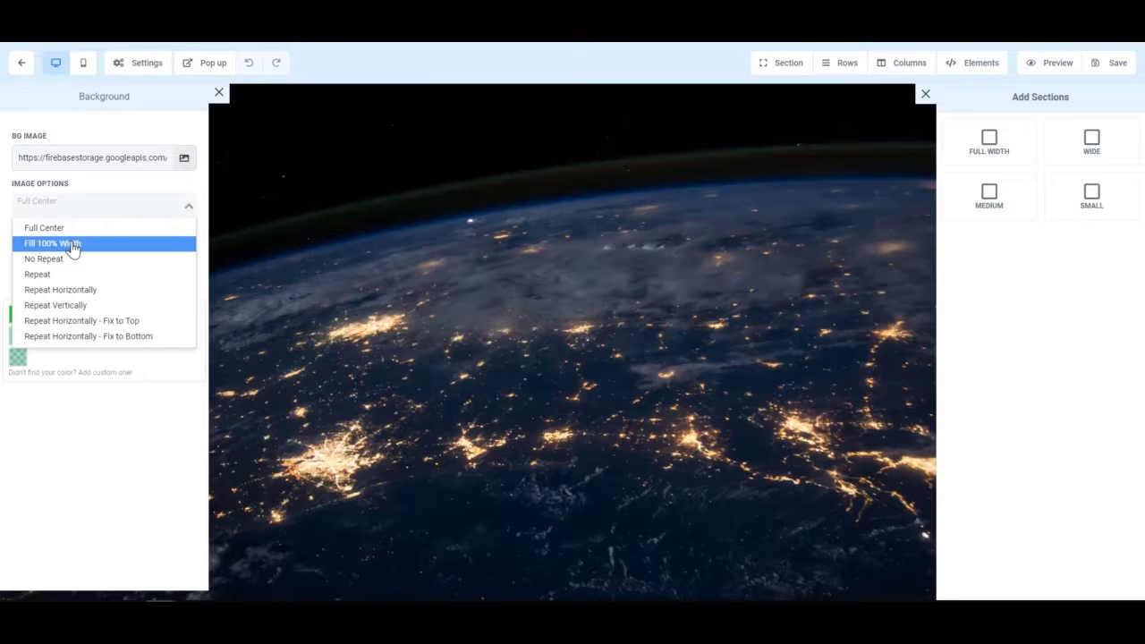
click(74, 244)
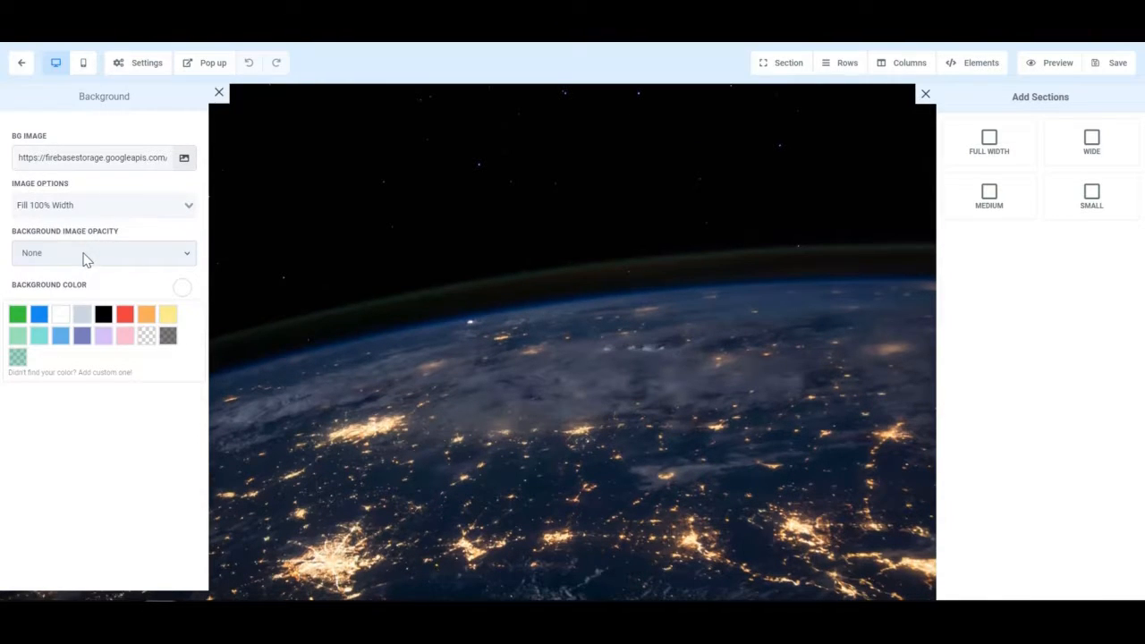
click(92, 206)
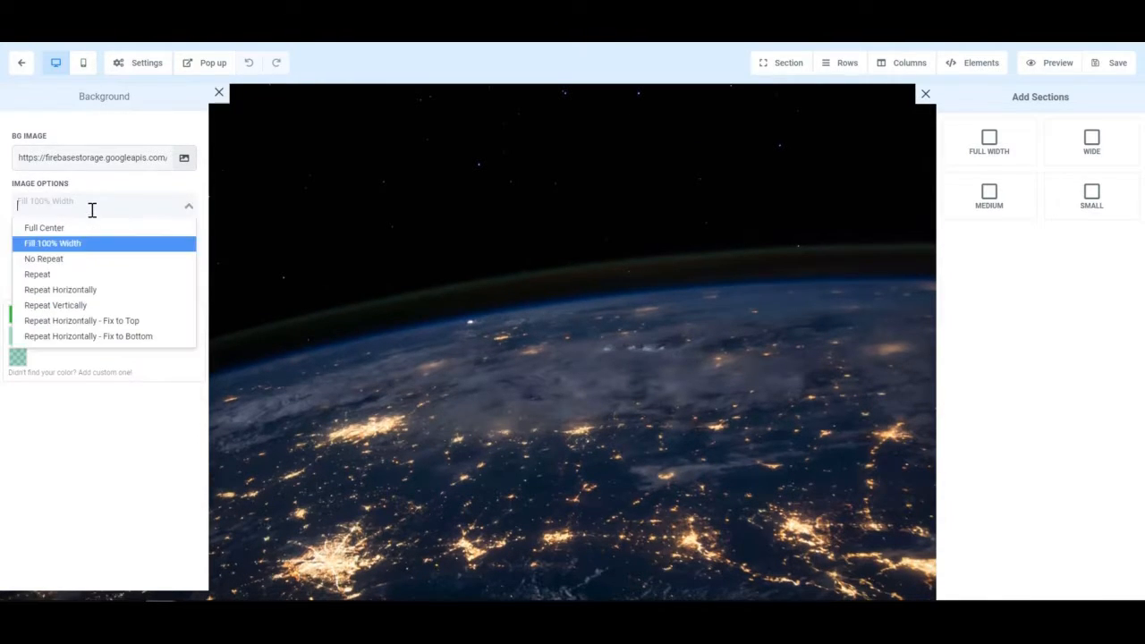
click(68, 267)
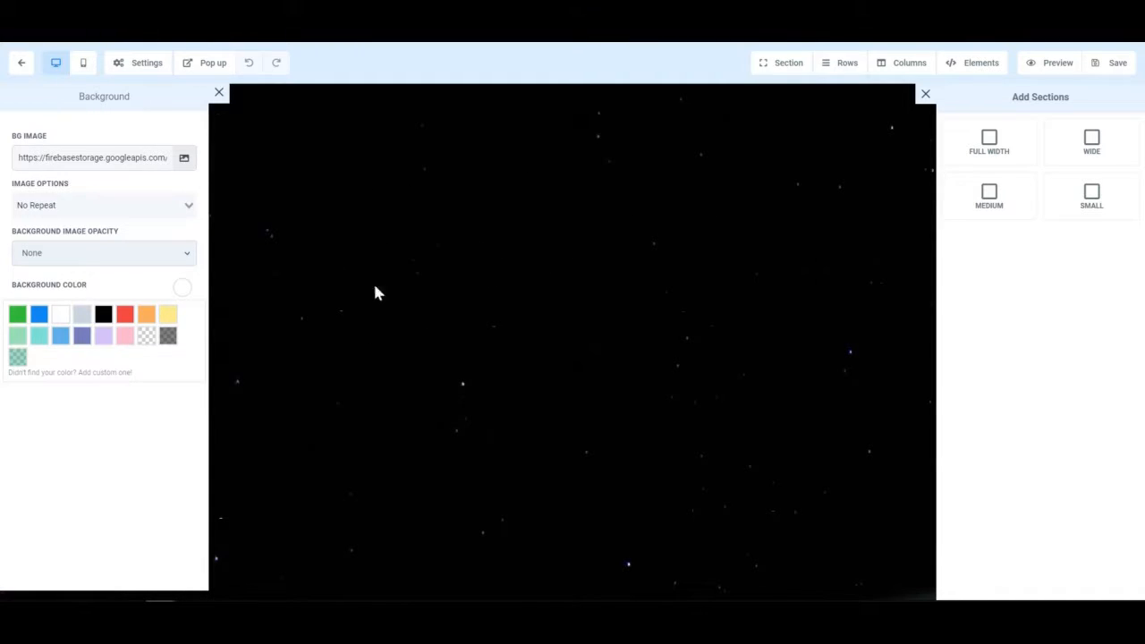
click(112, 207)
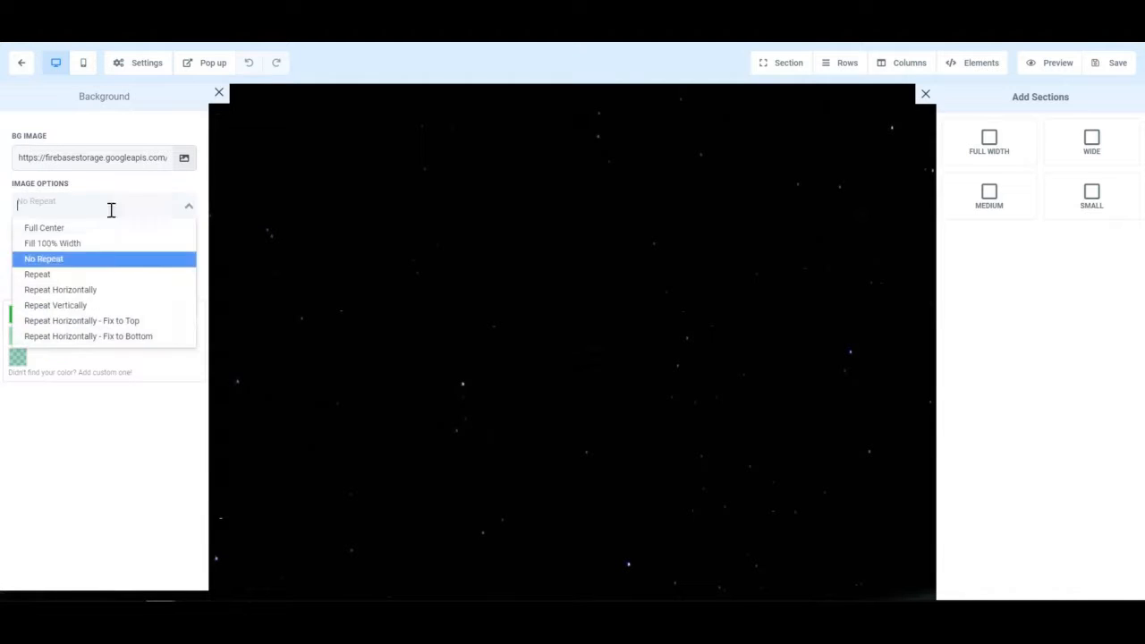
click(88, 277)
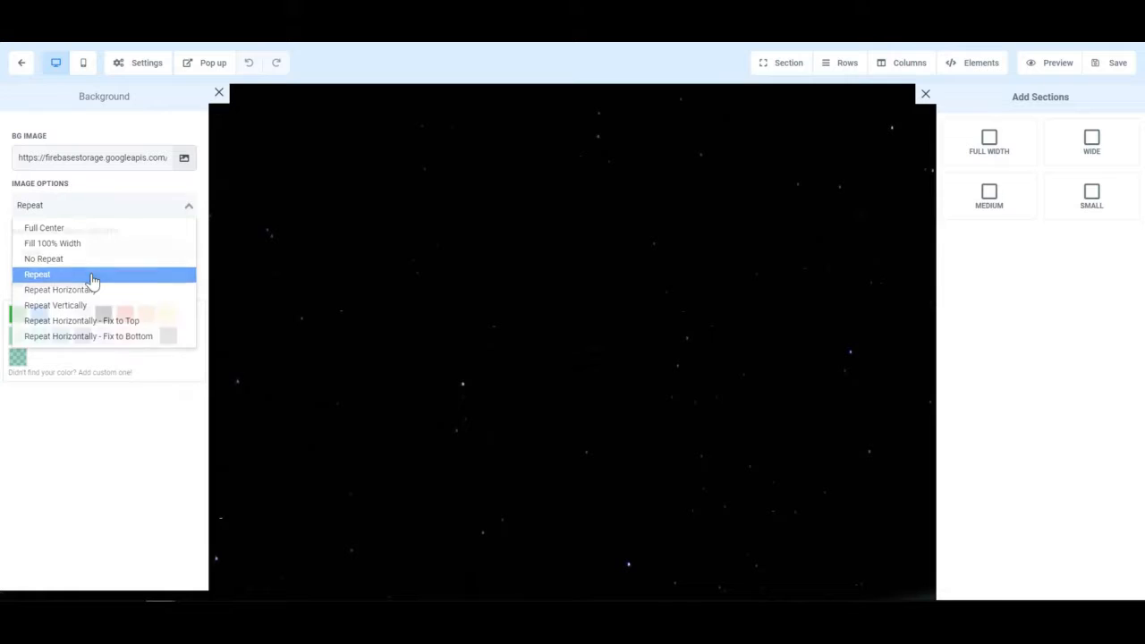
click(103, 205)
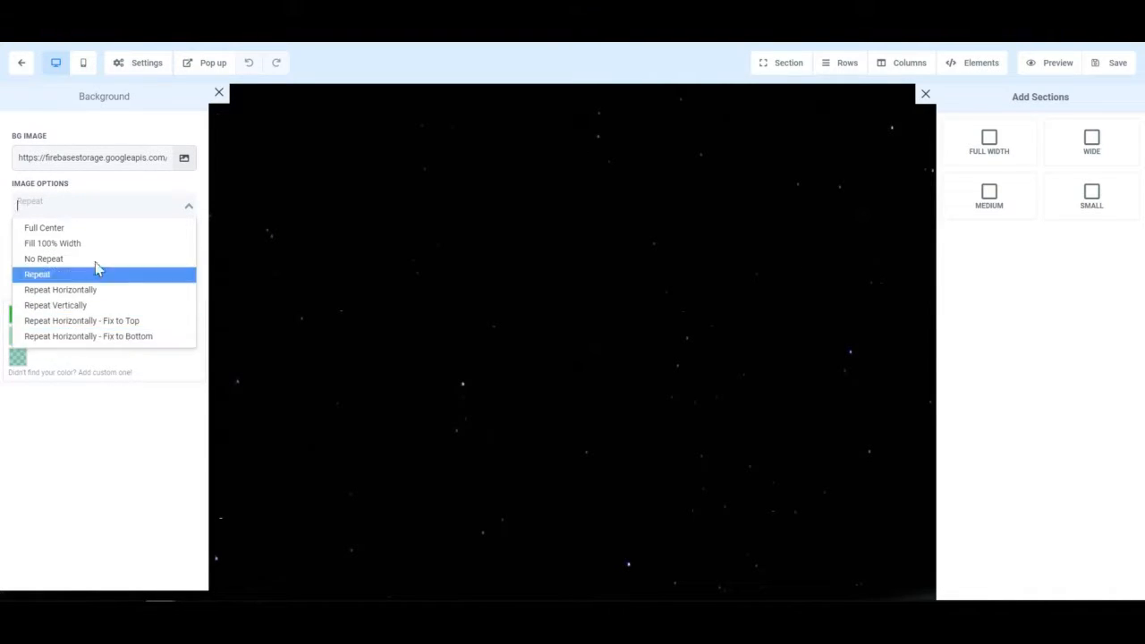
click(94, 229)
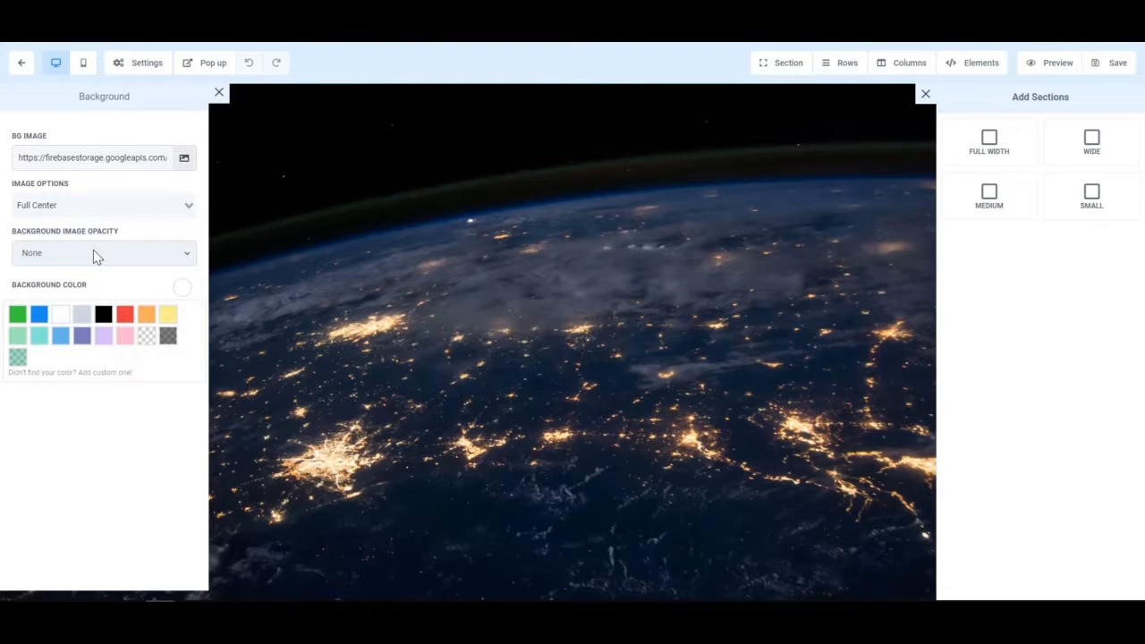
Try Half Fade for the background image opacity and settle on Light Fade
click(104, 255)
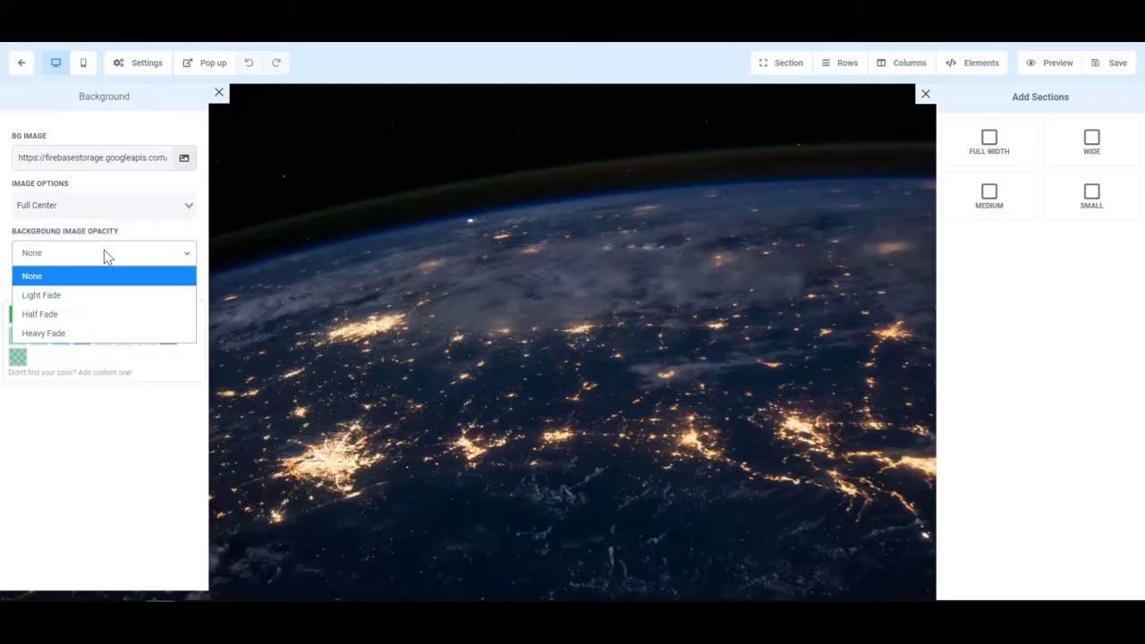
click(75, 313)
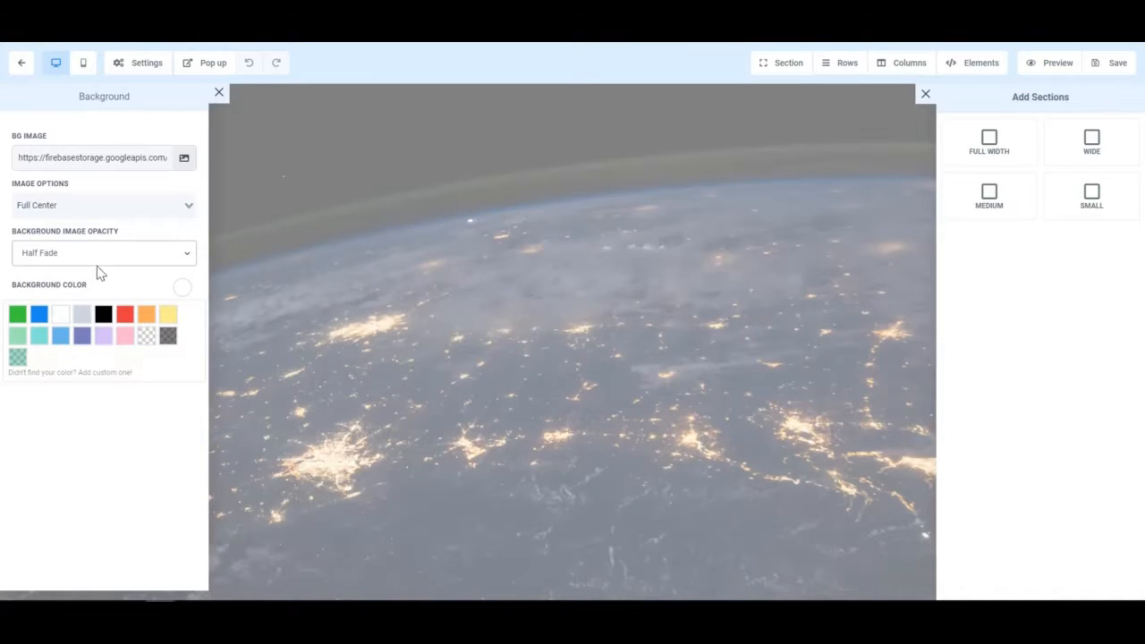
click(102, 254)
click(85, 294)
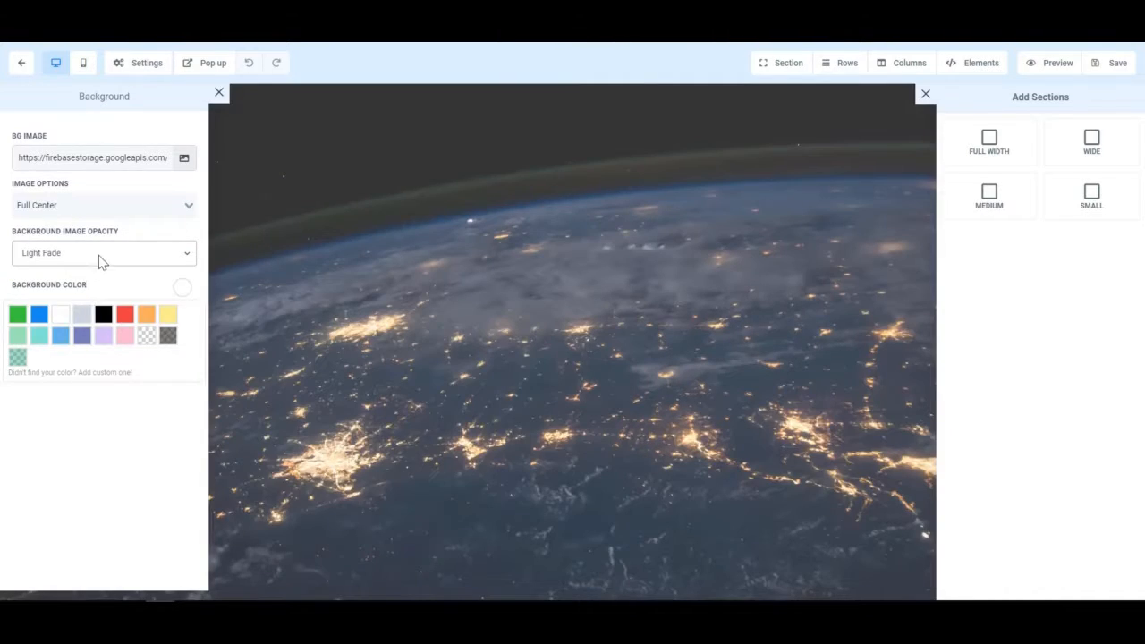
Try Half Fade and Heavy Fade for the background image opacity, and set it to None
click(98, 255)
click(89, 315)
click(94, 266)
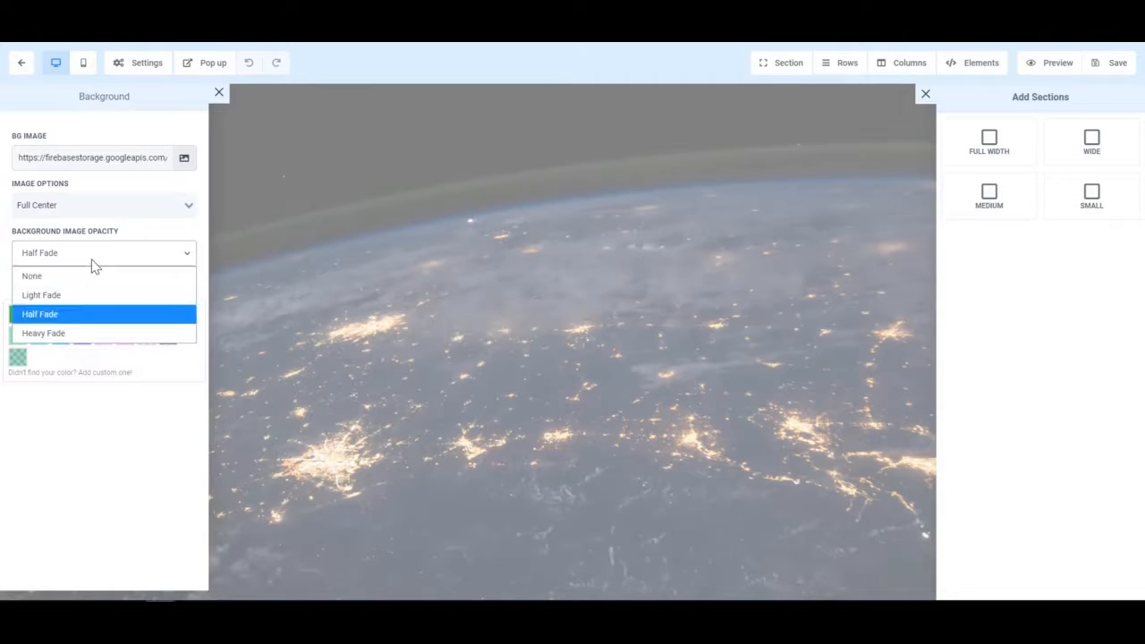
click(93, 333)
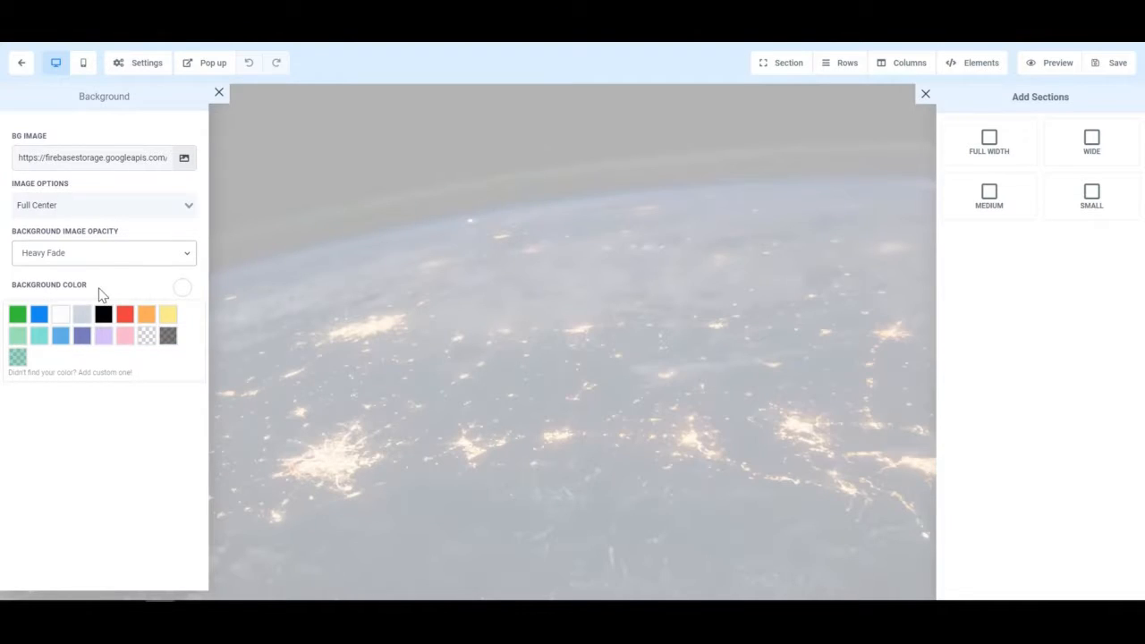
click(110, 258)
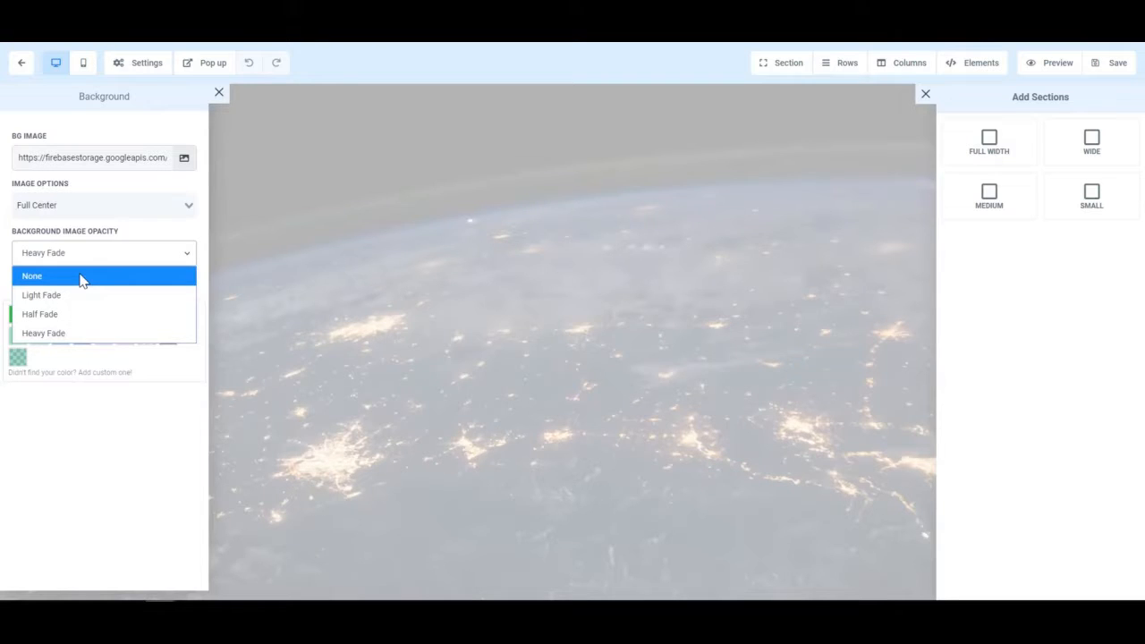
click(81, 281)
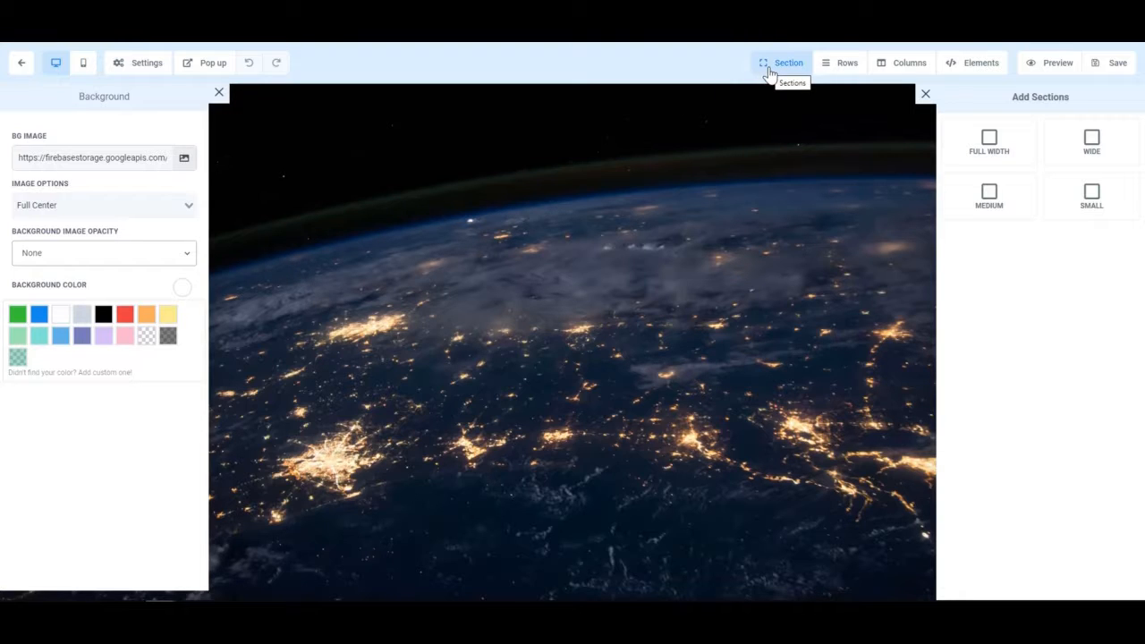
Set the page's SEO title to "Free Space Adventure" and its description to "Claim your free space ticket"
click(141, 67)
click(147, 89)
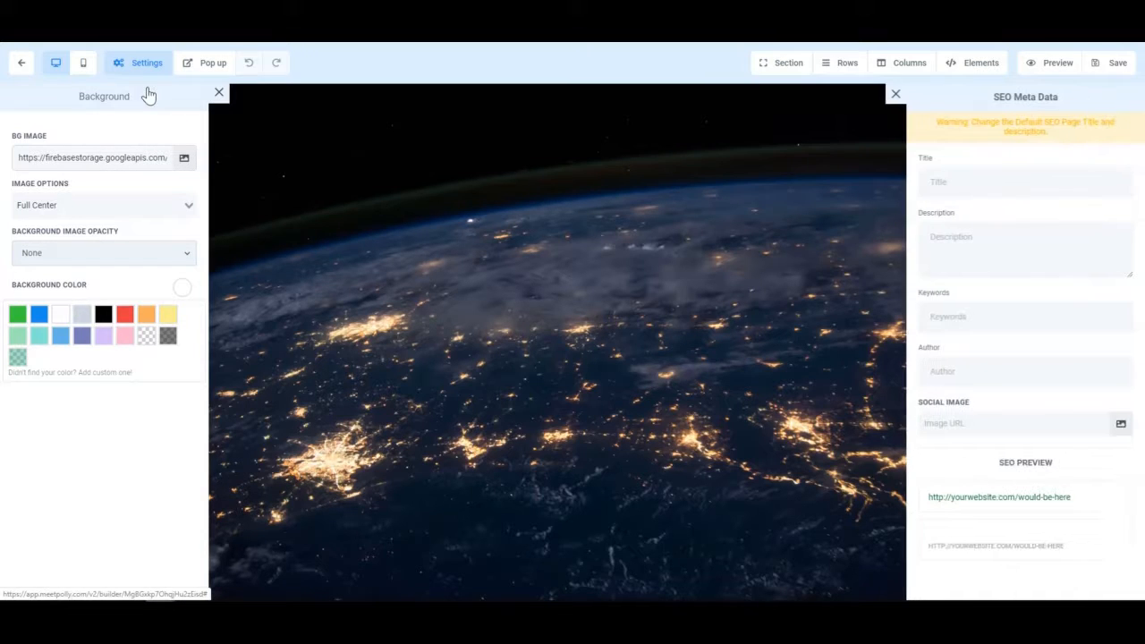
click(929, 177)
text(Free Space Ad)
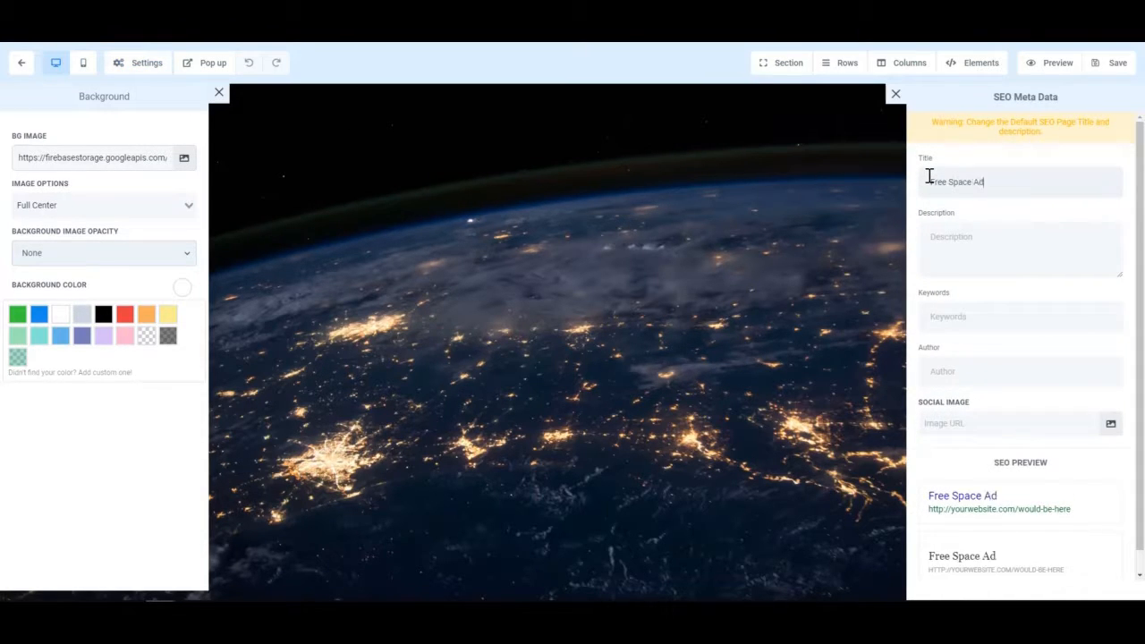
text(venture)
click(964, 234)
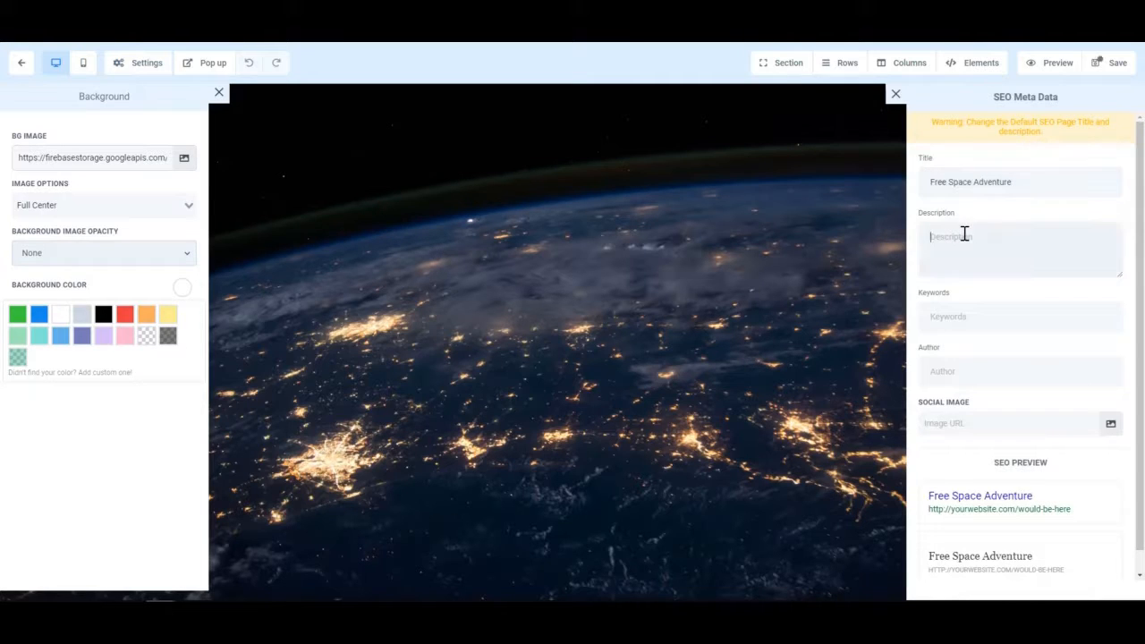
text(Claim your free)
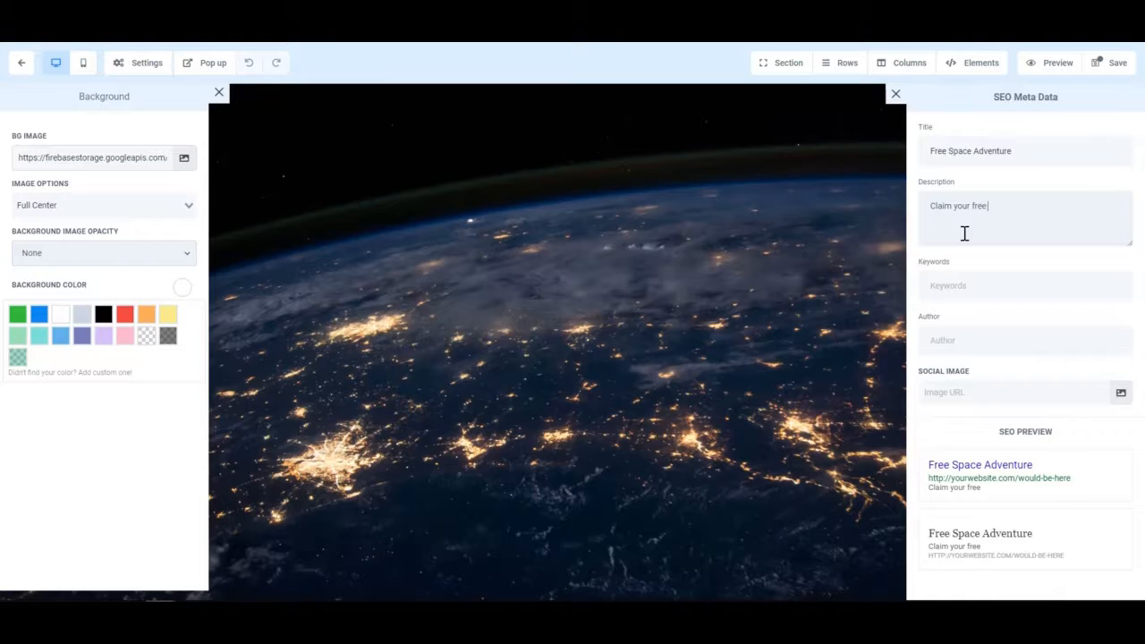
text( space ticket)
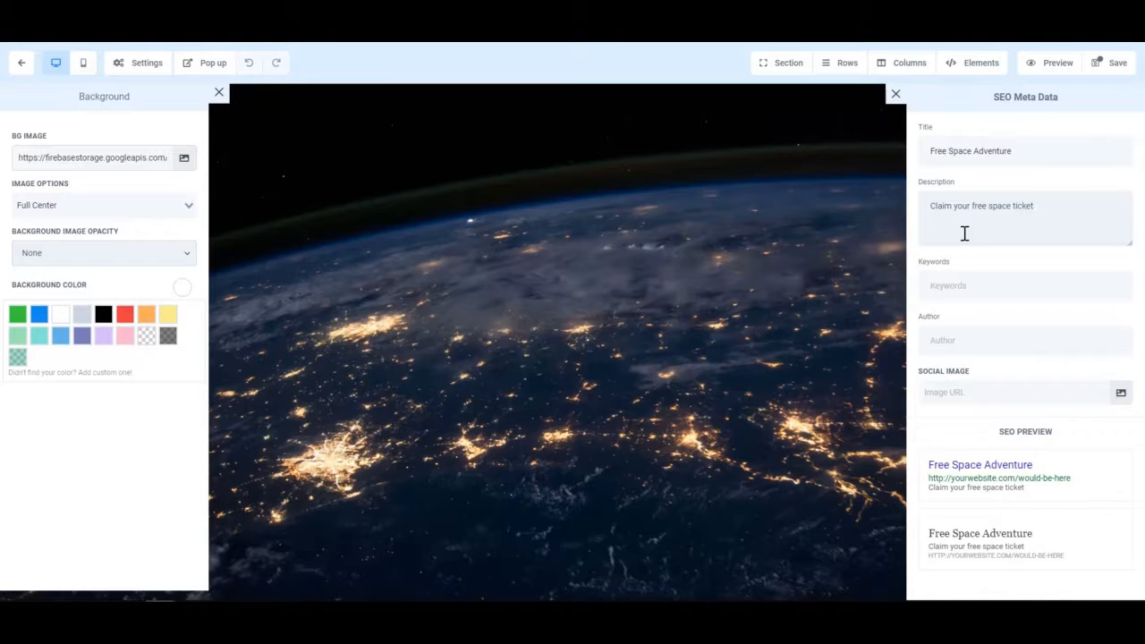
Fill in the SEO keywords "space, moon" and the author "My business", and save the page
click(977, 290)
text(sapc)
text(pace)
text(, moo)
text(n)
click(952, 345)
text(MyBusiness)
click(1114, 67)
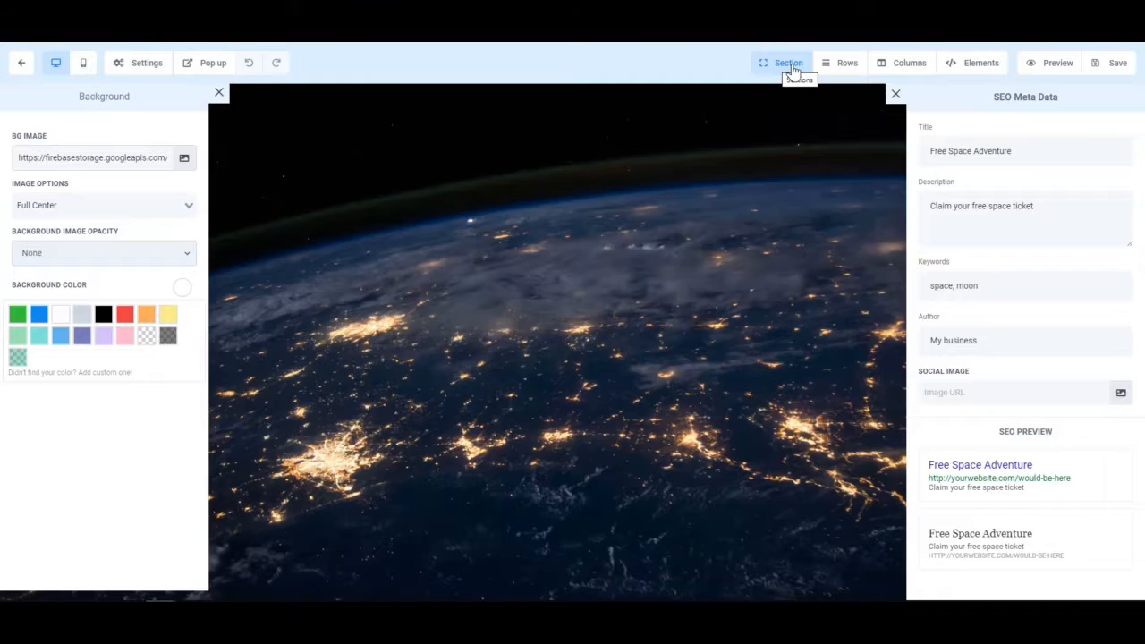
Close the SEO settings and add a full-width section to the page
click(895, 93)
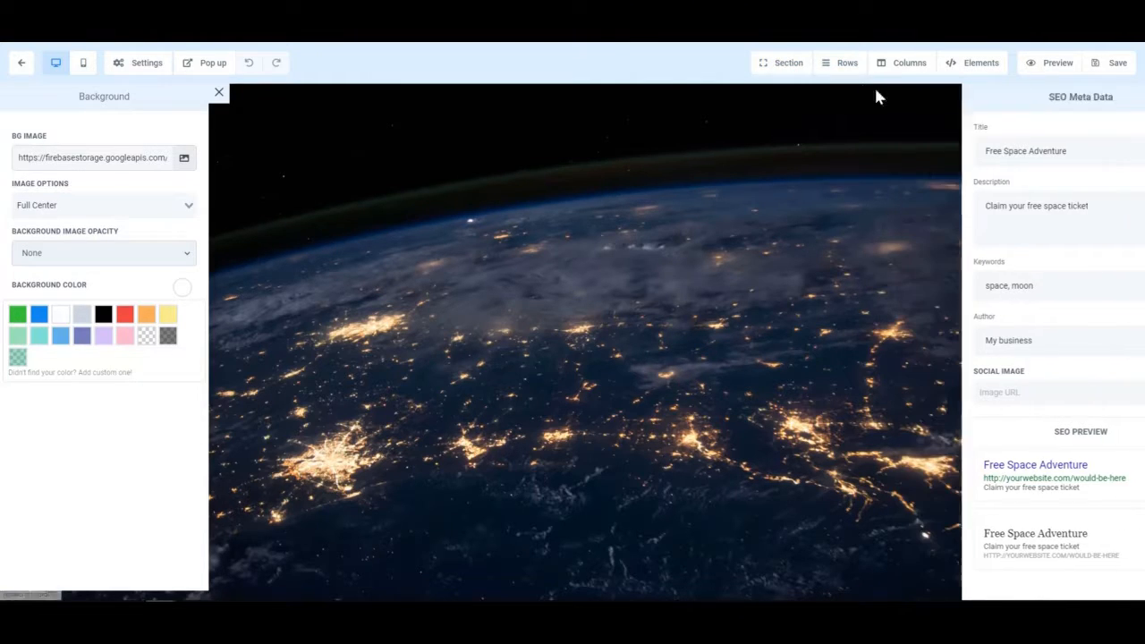
click(782, 62)
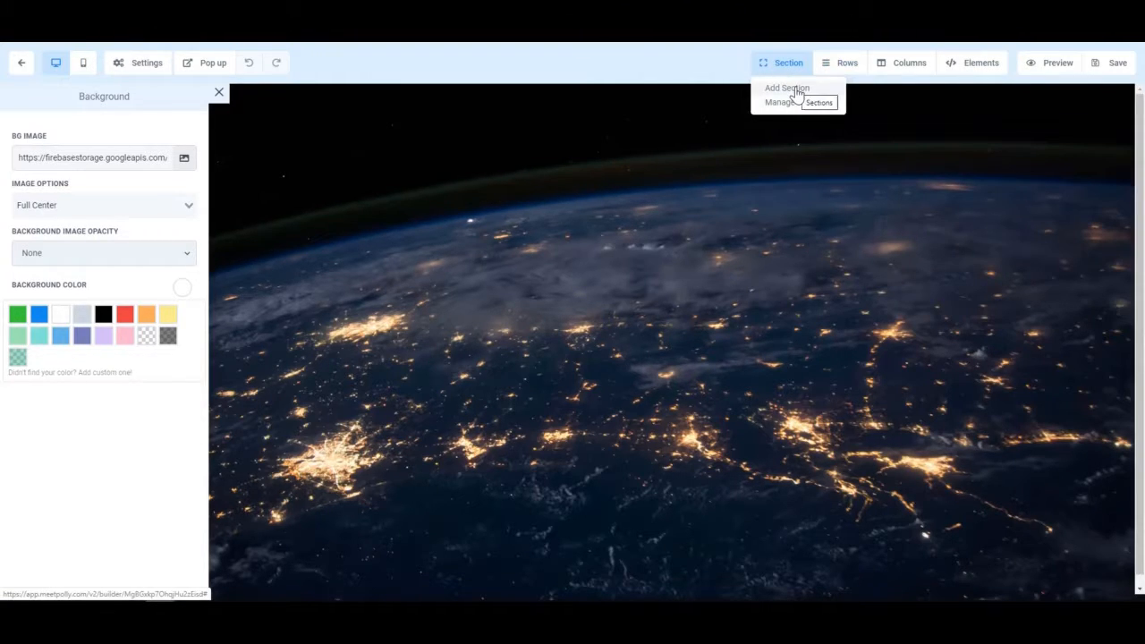
click(787, 87)
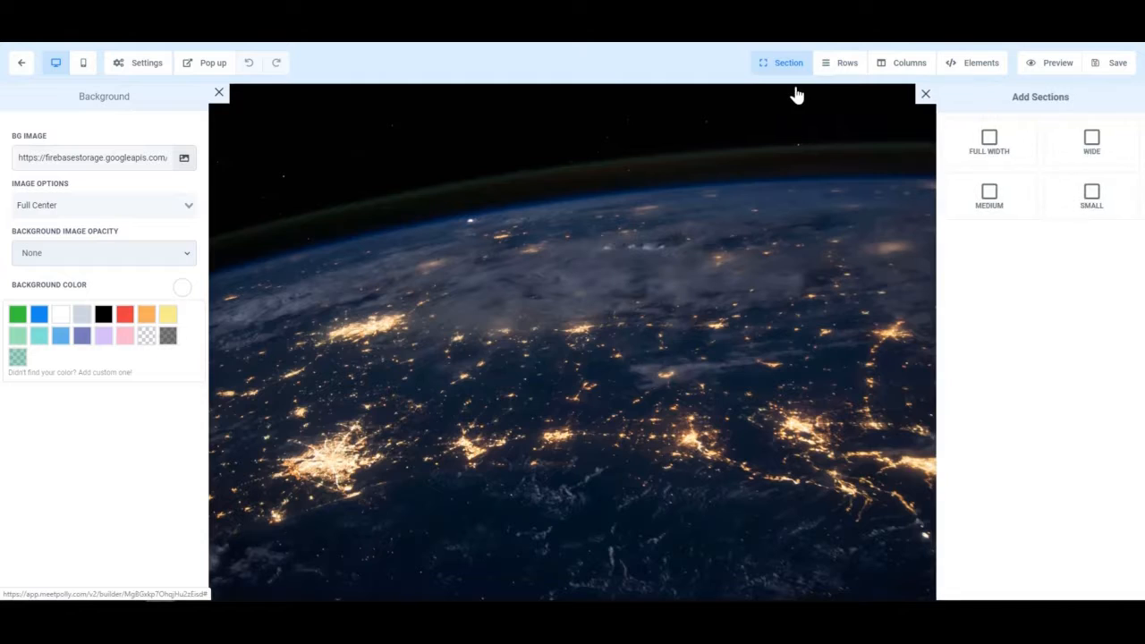
click(990, 143)
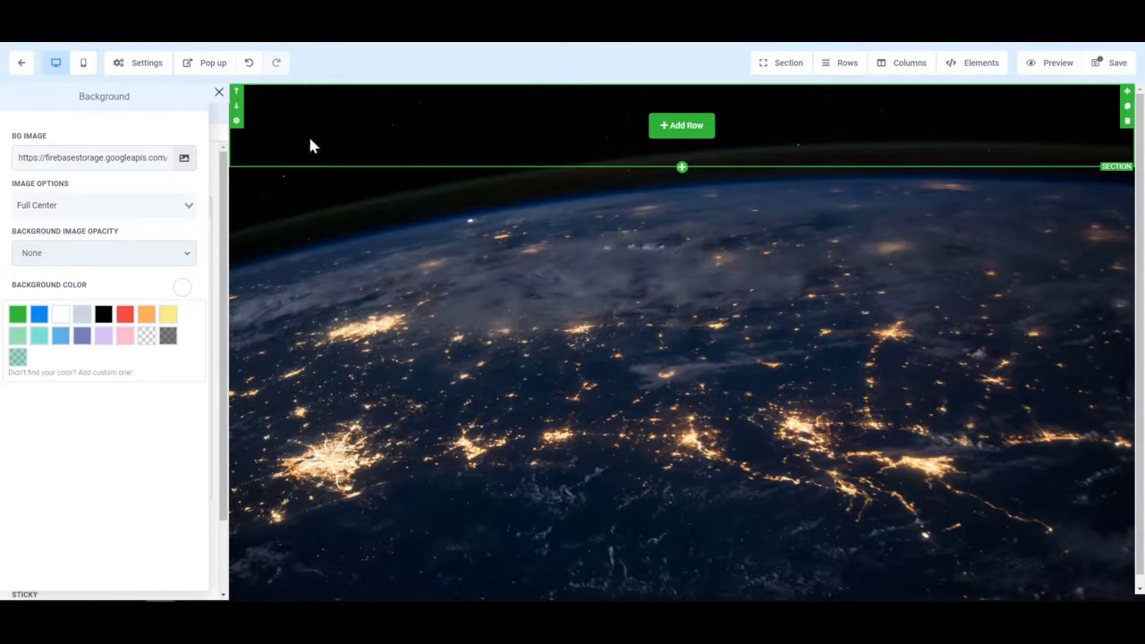
Add a three-column row to the section and widen its middle column by narrowing both outer columns
click(688, 128)
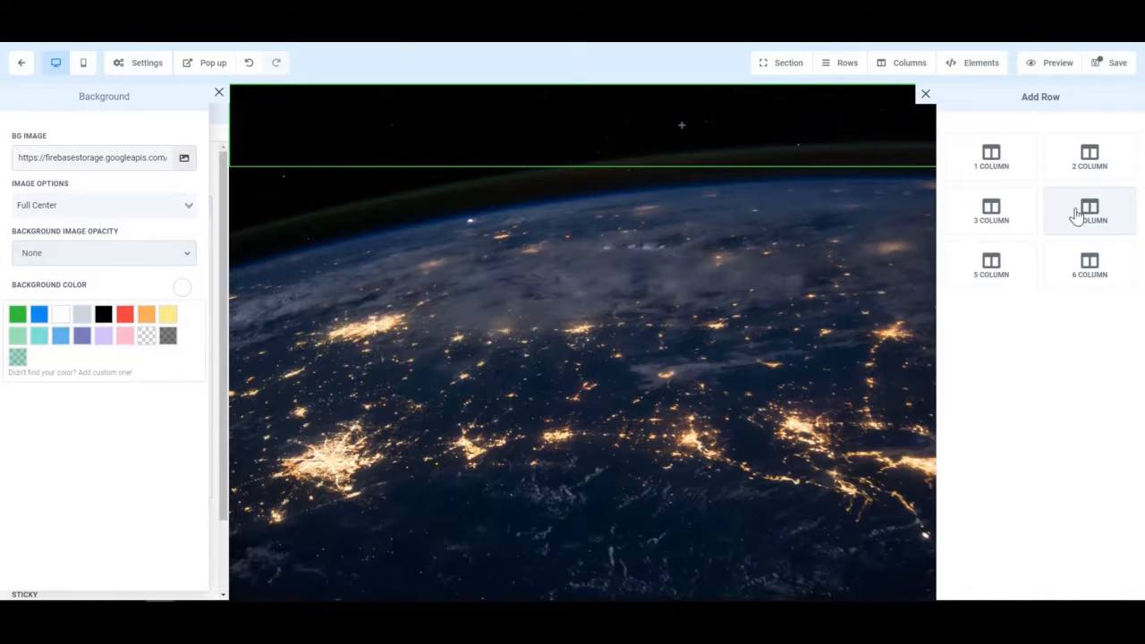
click(993, 215)
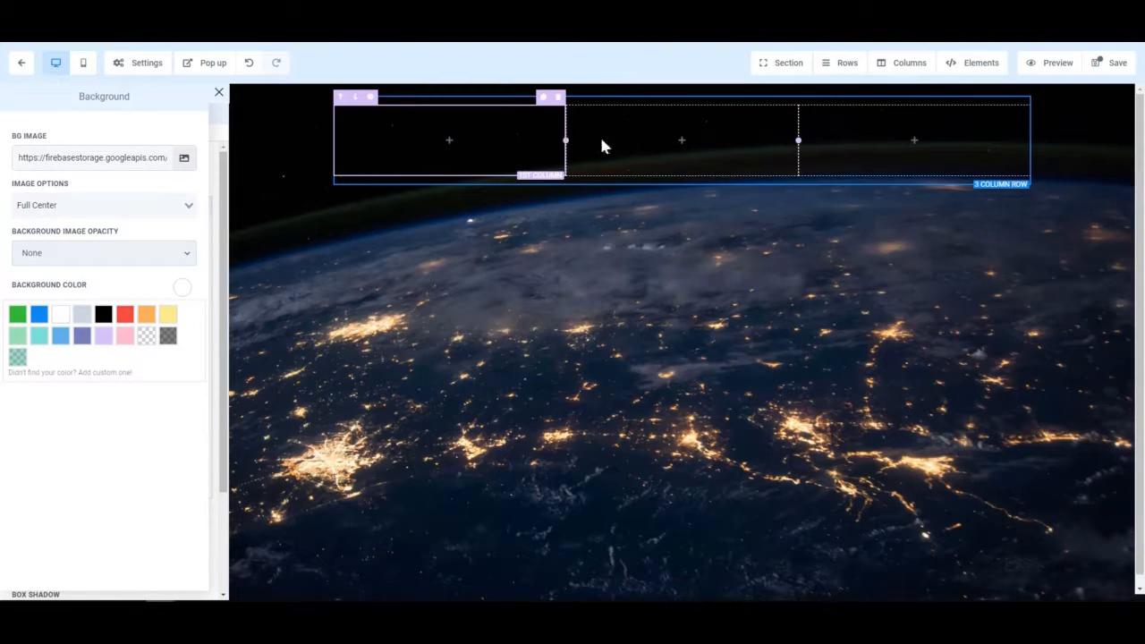
mouse_move(664, 146)
drag(564, 140, 460, 142)
drag(797, 139, 909, 143)
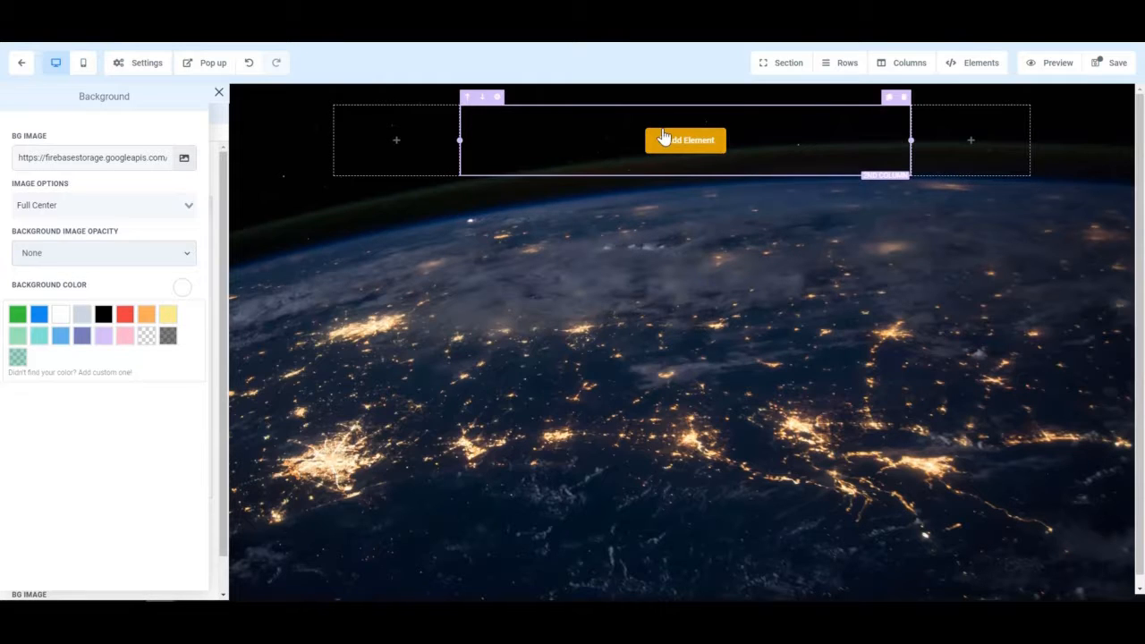
Add an Image element to the first column and close the page background settings to reveal the image's settings
mouse_move(417, 145)
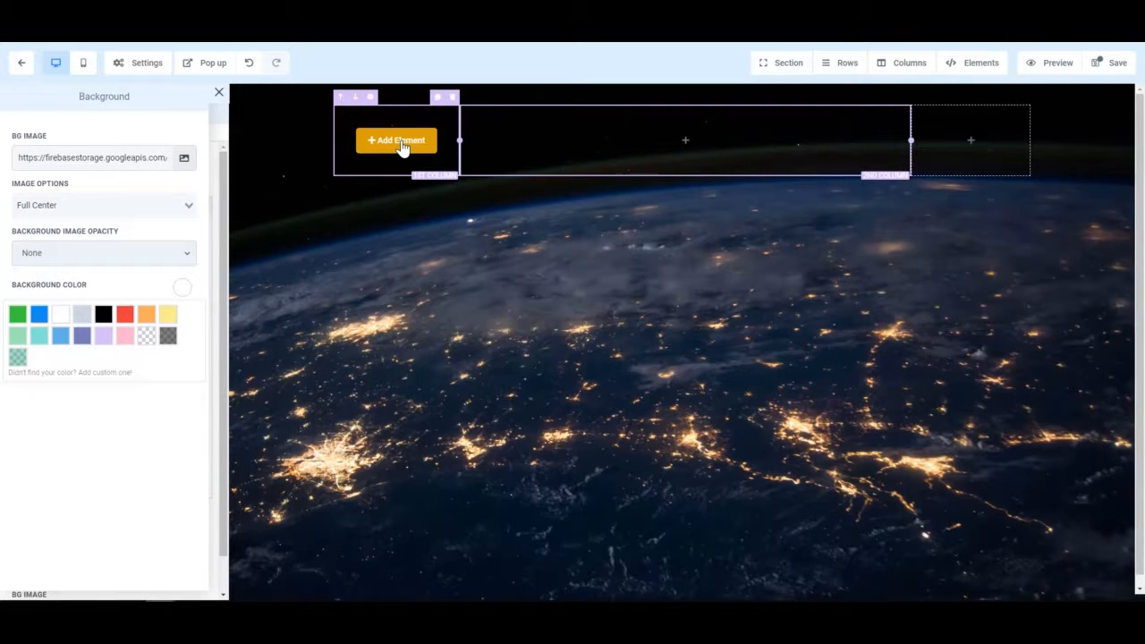
click(401, 148)
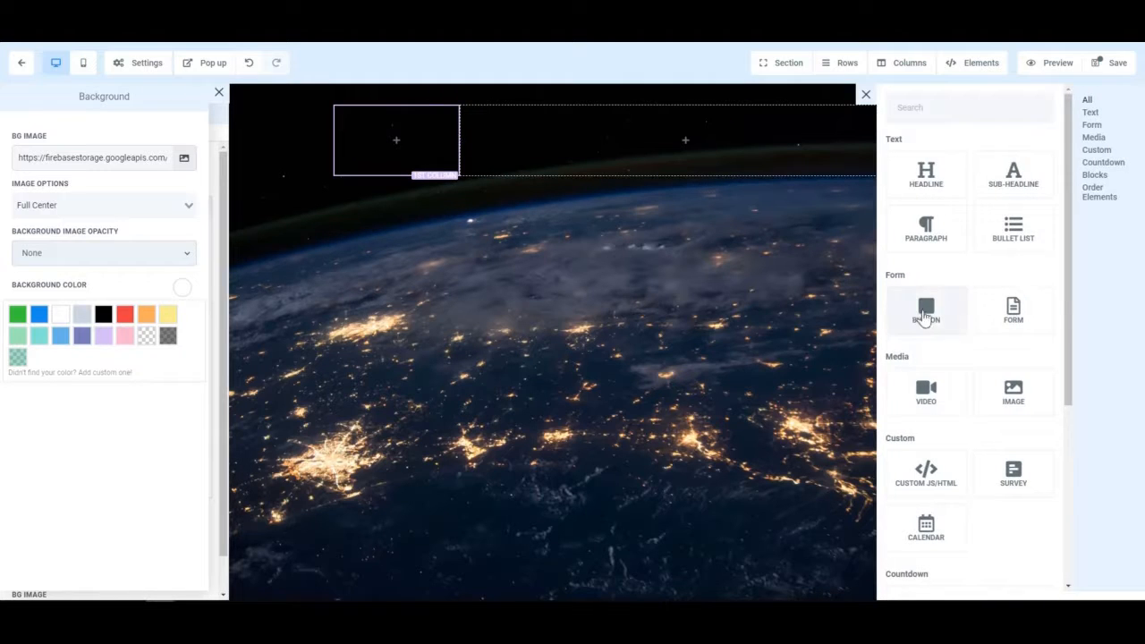
click(1013, 393)
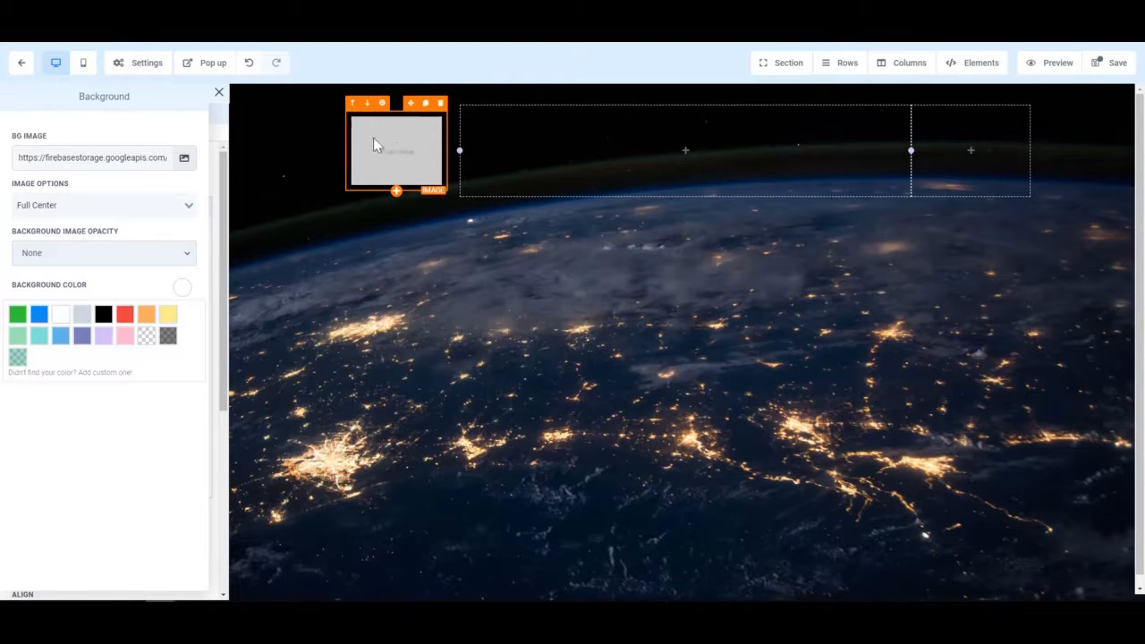
click(218, 94)
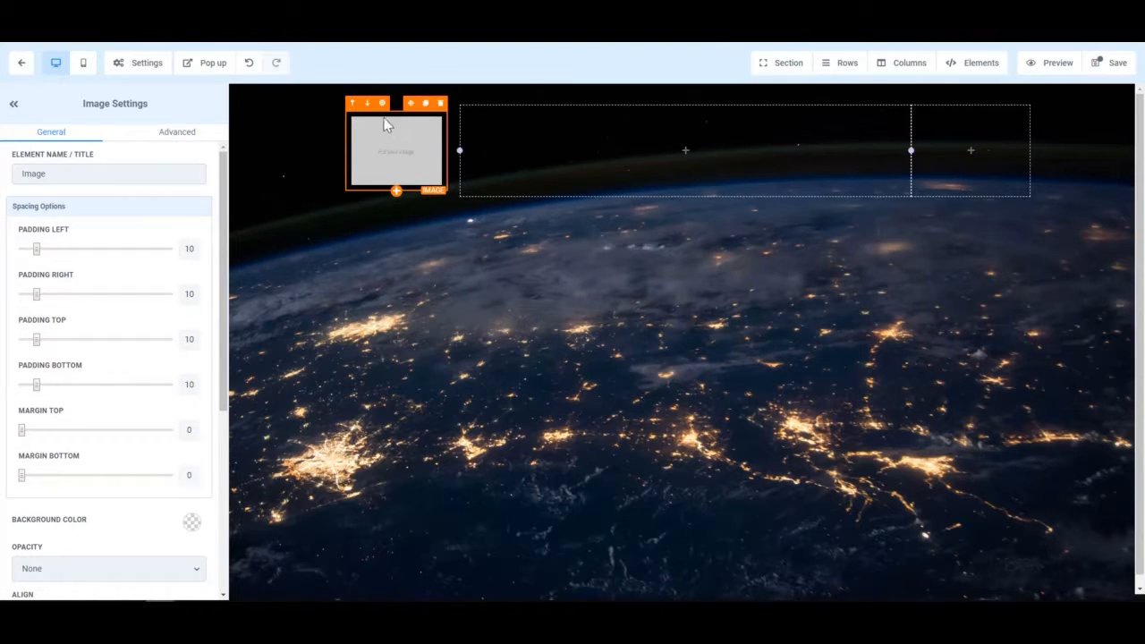
click(518, 138)
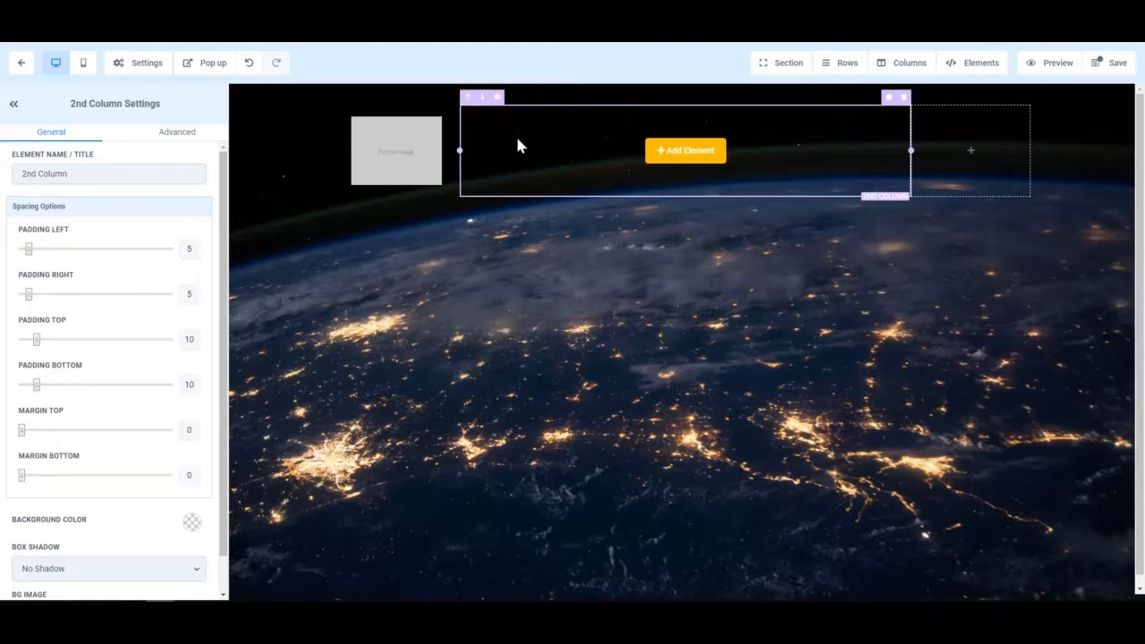
click(396, 145)
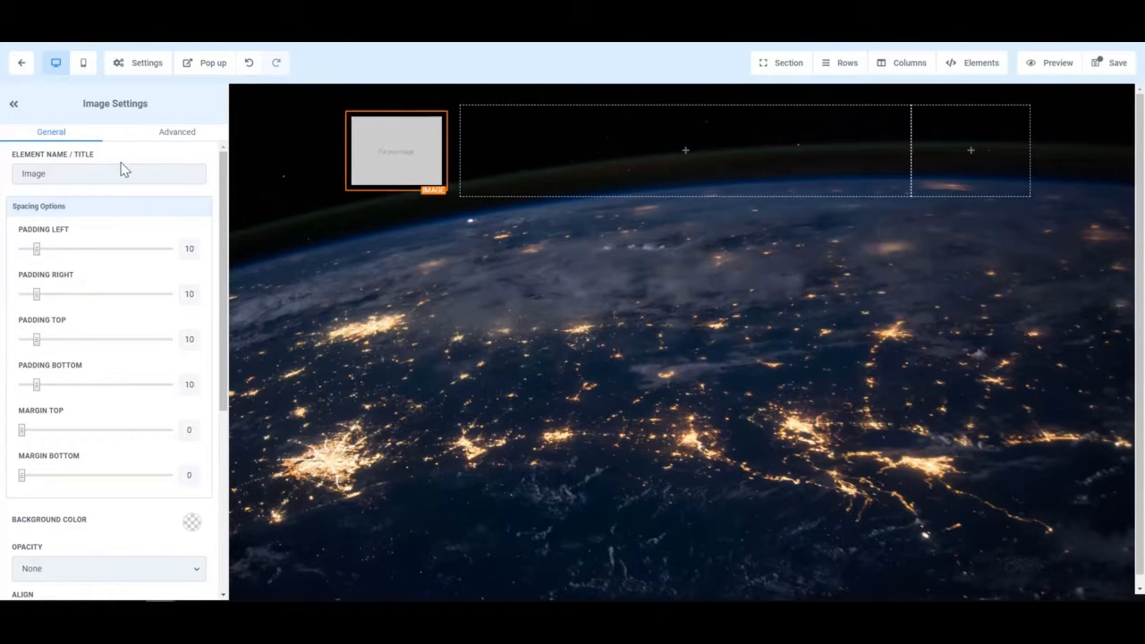
click(12, 106)
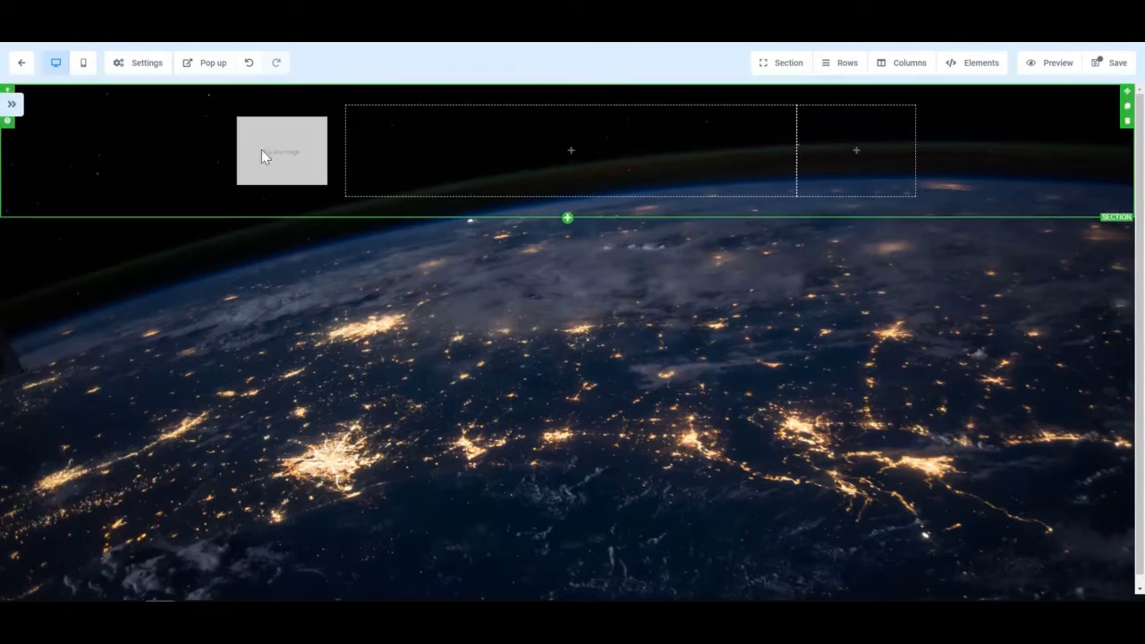
Rename the image element in the first column as "Logo Image"
click(285, 152)
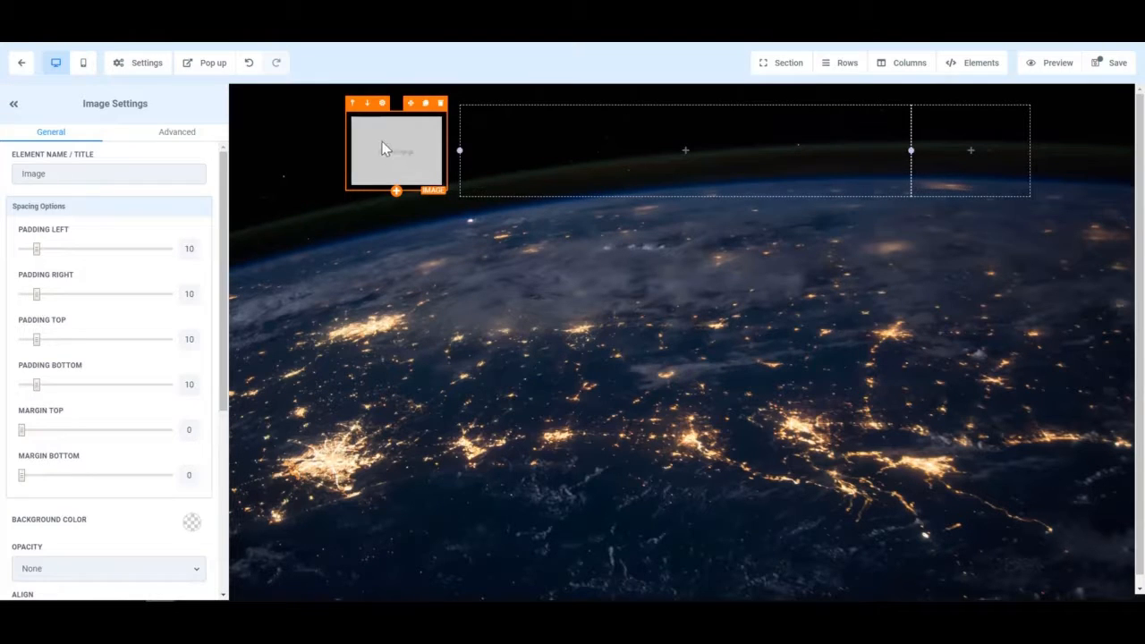
click(80, 173)
double_click(79, 173)
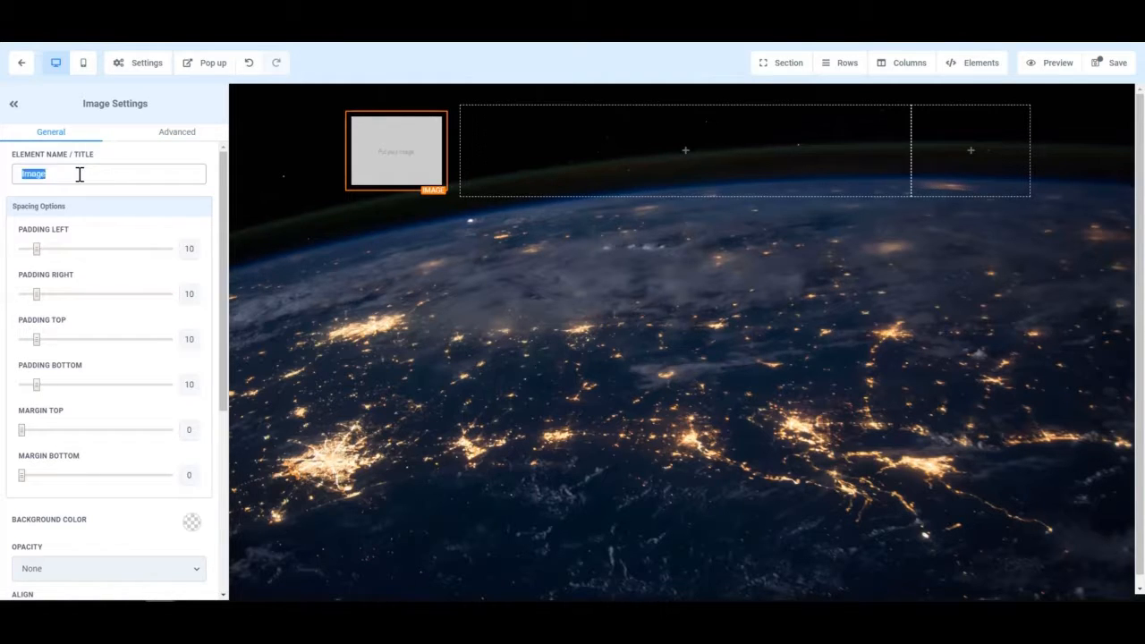
text(Icon Image)
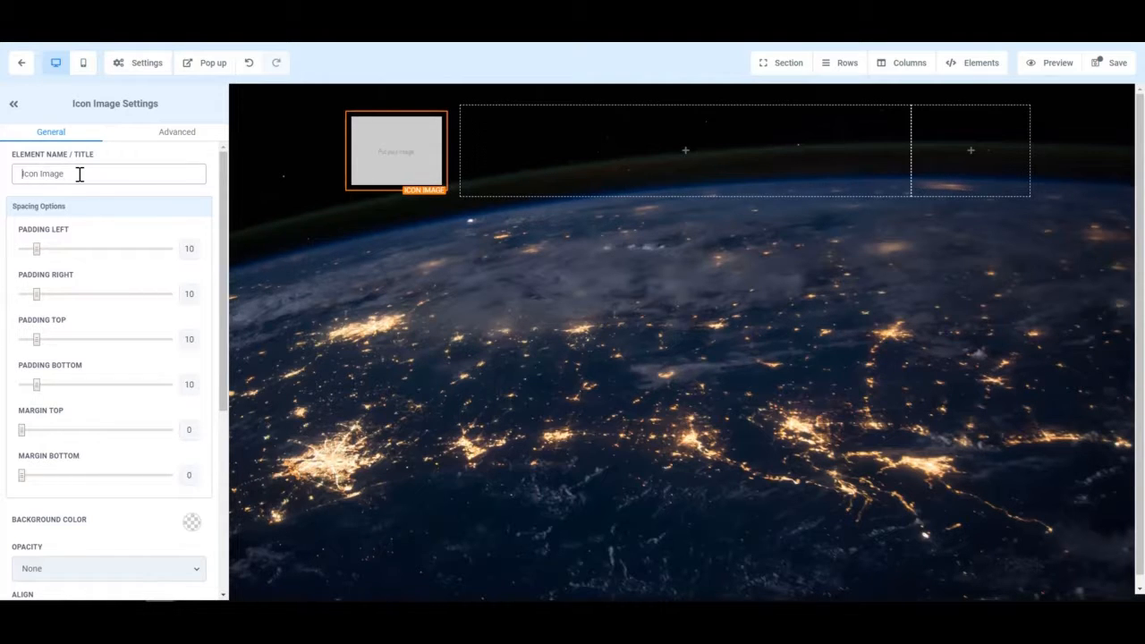
text(Logo)
key(Delete)
key(Delete)
key(Delete)
key(Delete)
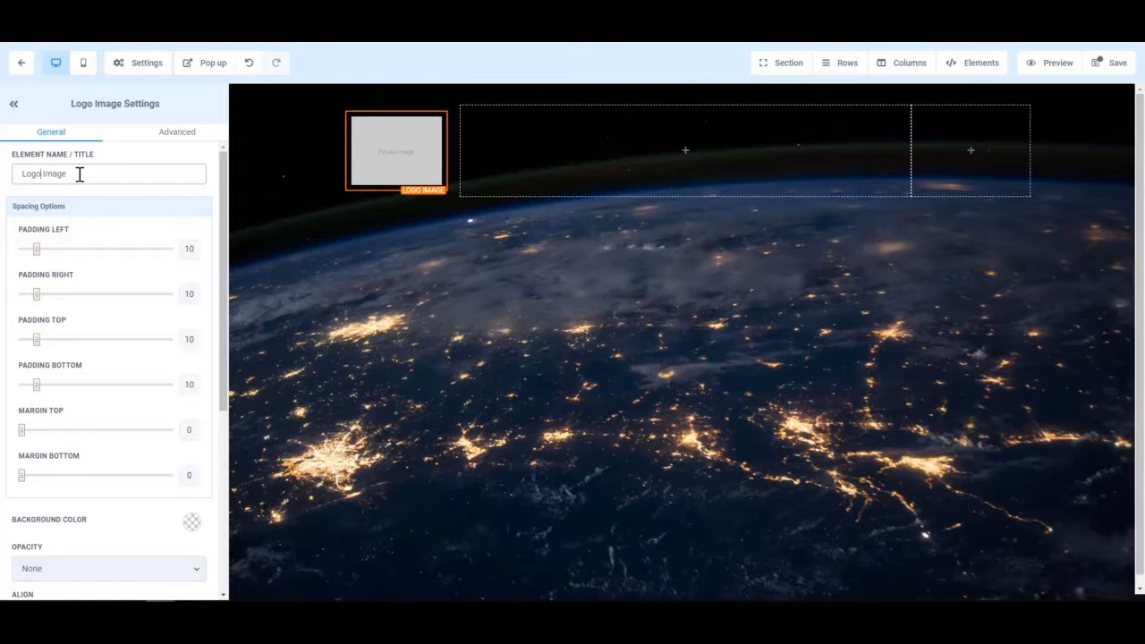
click(516, 470)
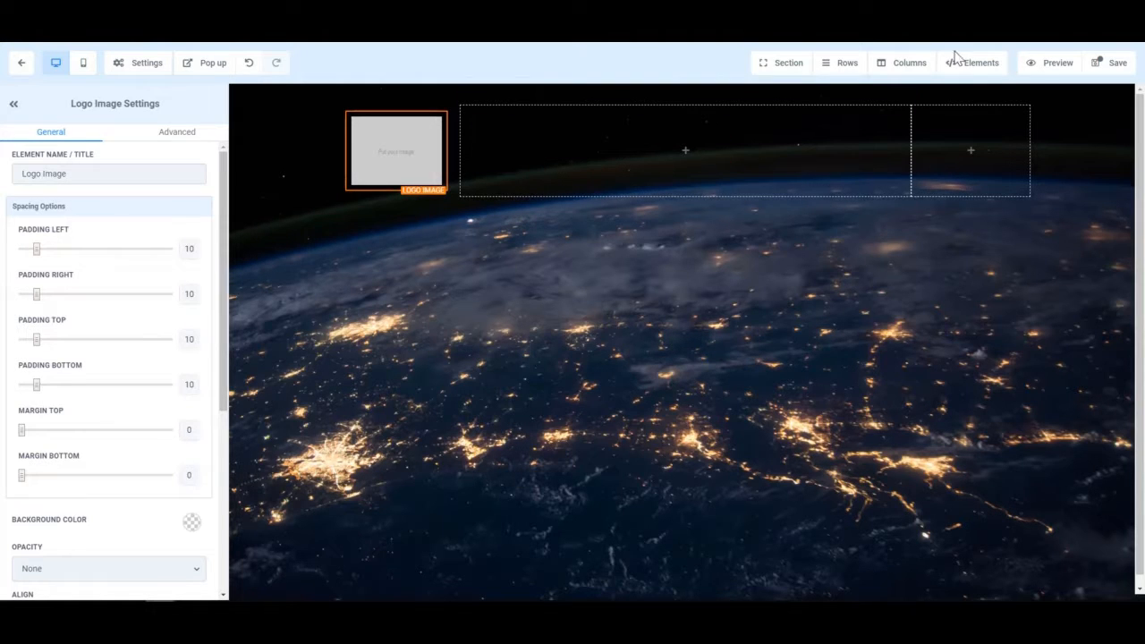
Open the element management list to check the image's name against its column
click(982, 65)
click(975, 102)
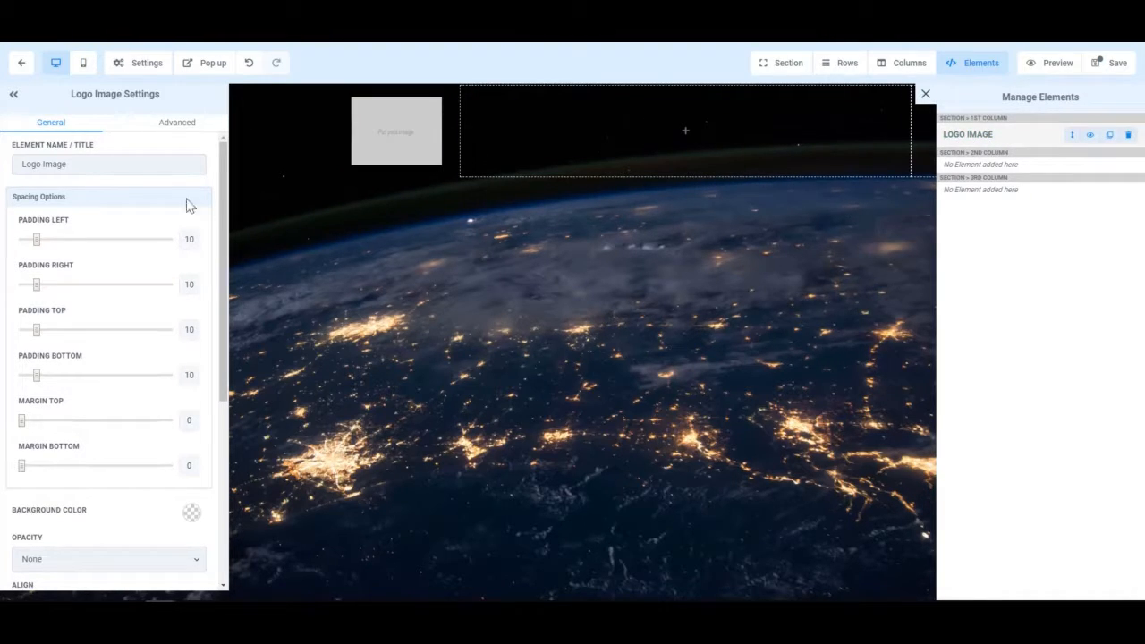
click(74, 170)
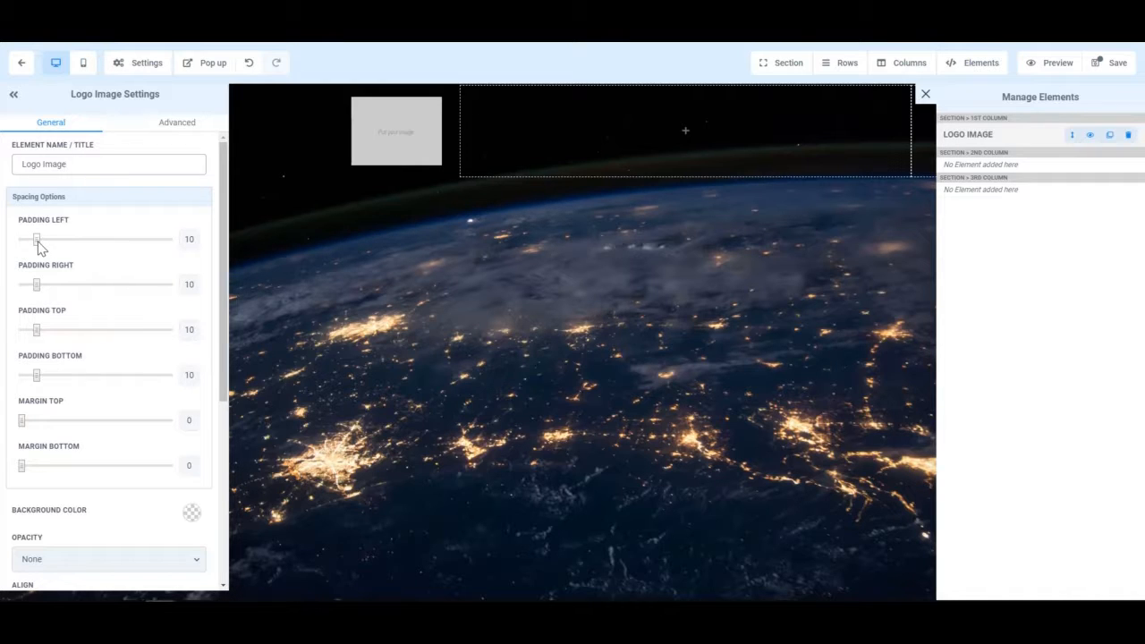
Try left padding values of 11, 0 and 42 on the logo image, and return it to 10
drag(38, 246, 38, 243)
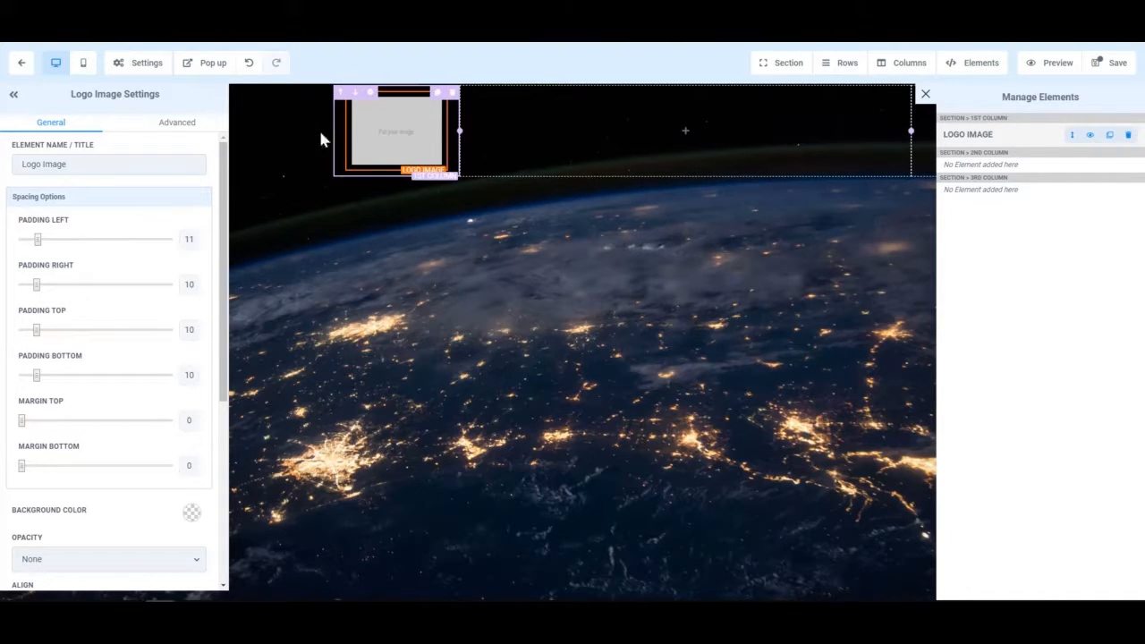
drag(39, 247, 4, 250)
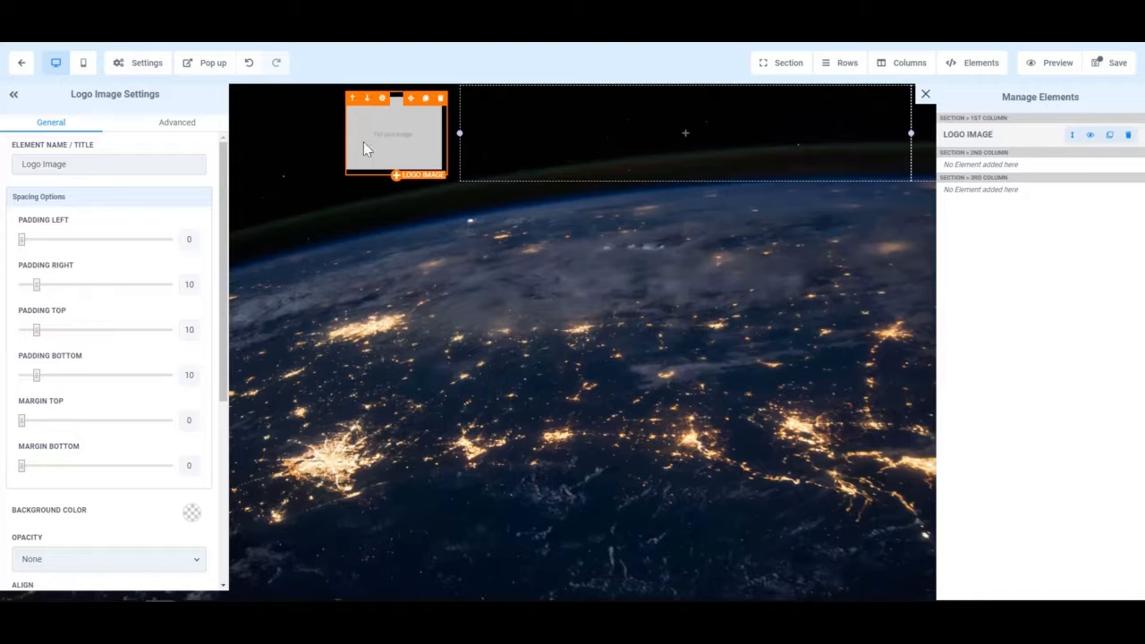
drag(22, 246, 87, 248)
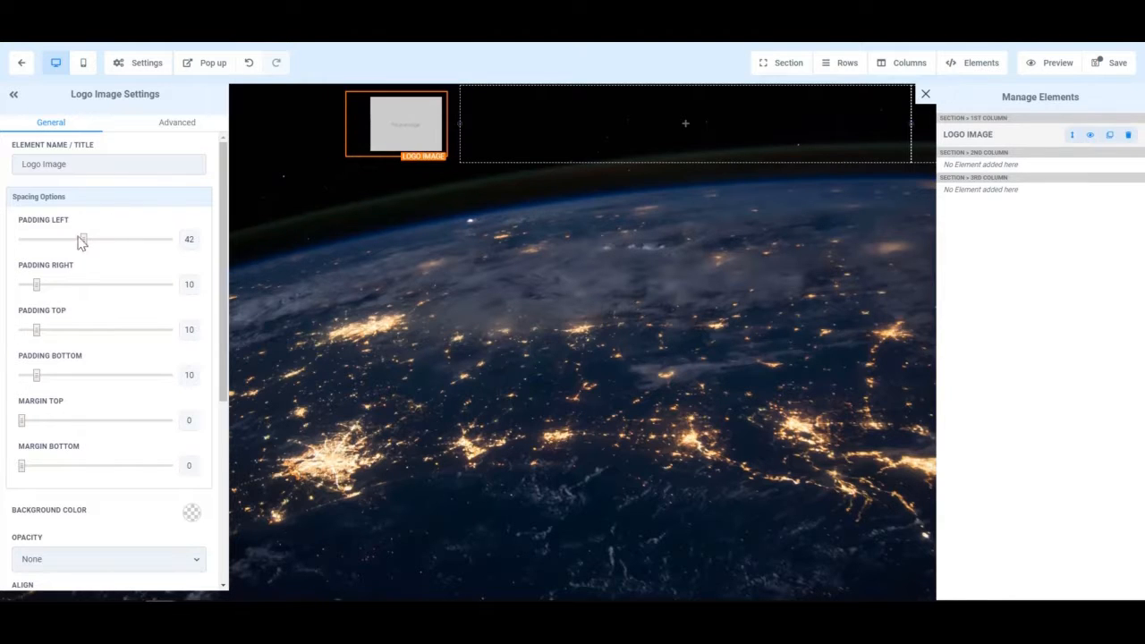
drag(81, 242, 38, 247)
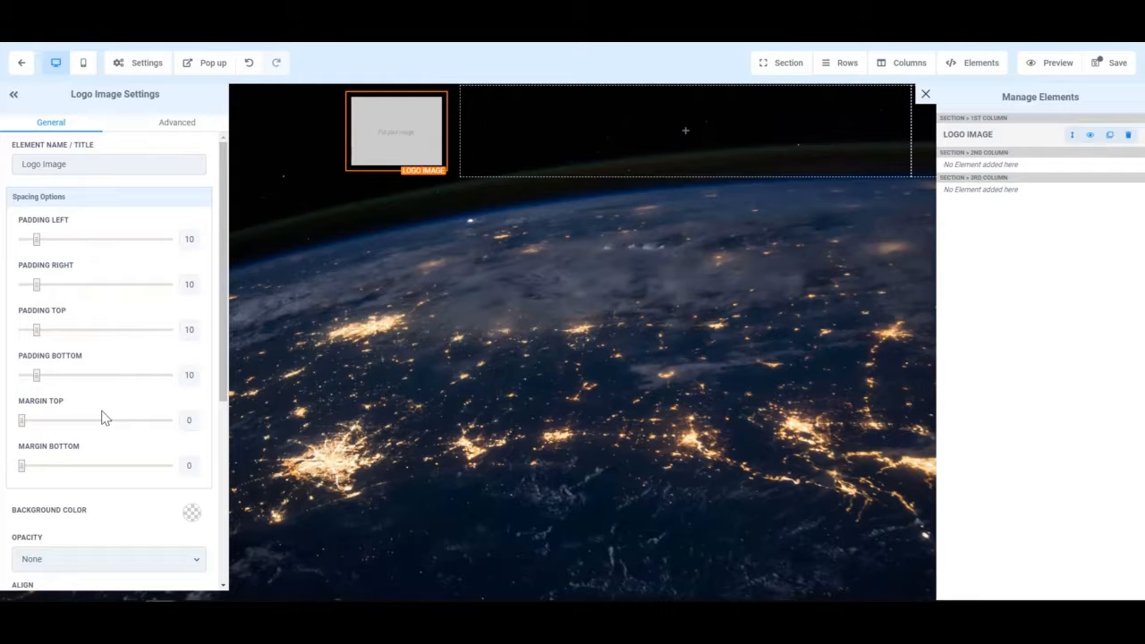
Try top margin values of 9, 40 and 53 on the logo image, and return it to 0
mouse_move(47, 427)
mouse_down()
mouse_move(61, 426)
mouse_move(36, 426)
mouse_up()
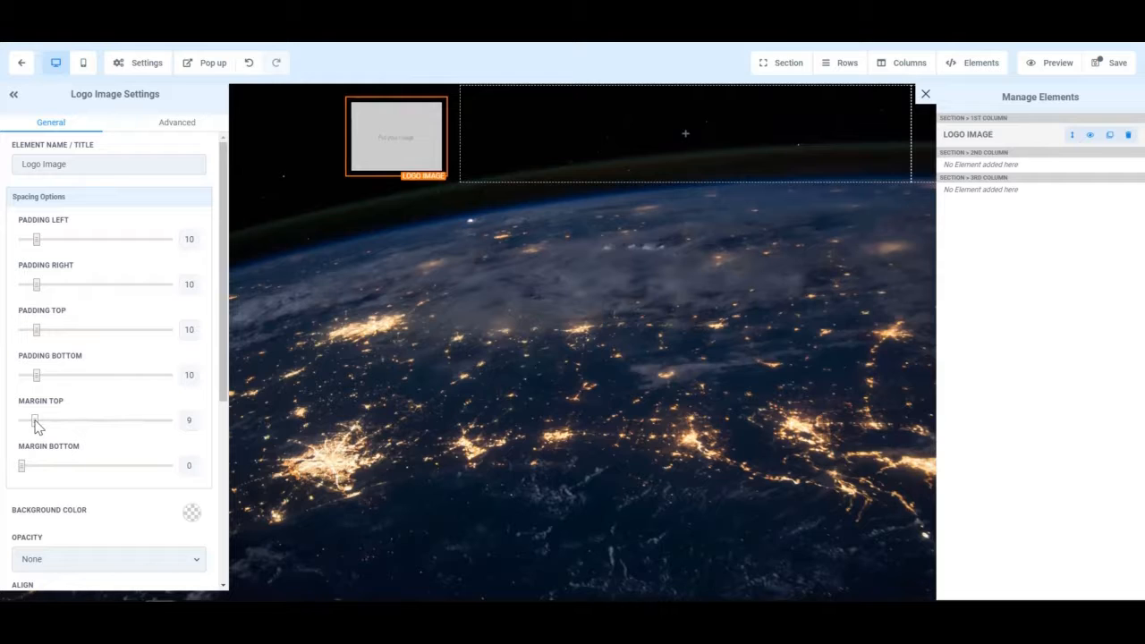
drag(36, 427, 83, 427)
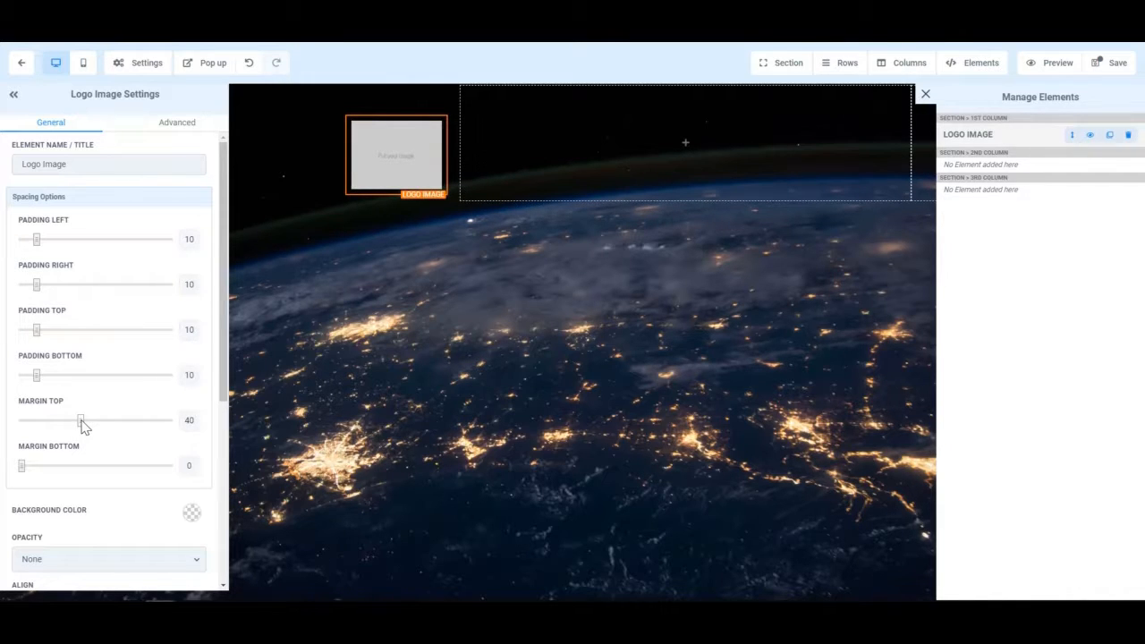
drag(81, 426, 102, 427)
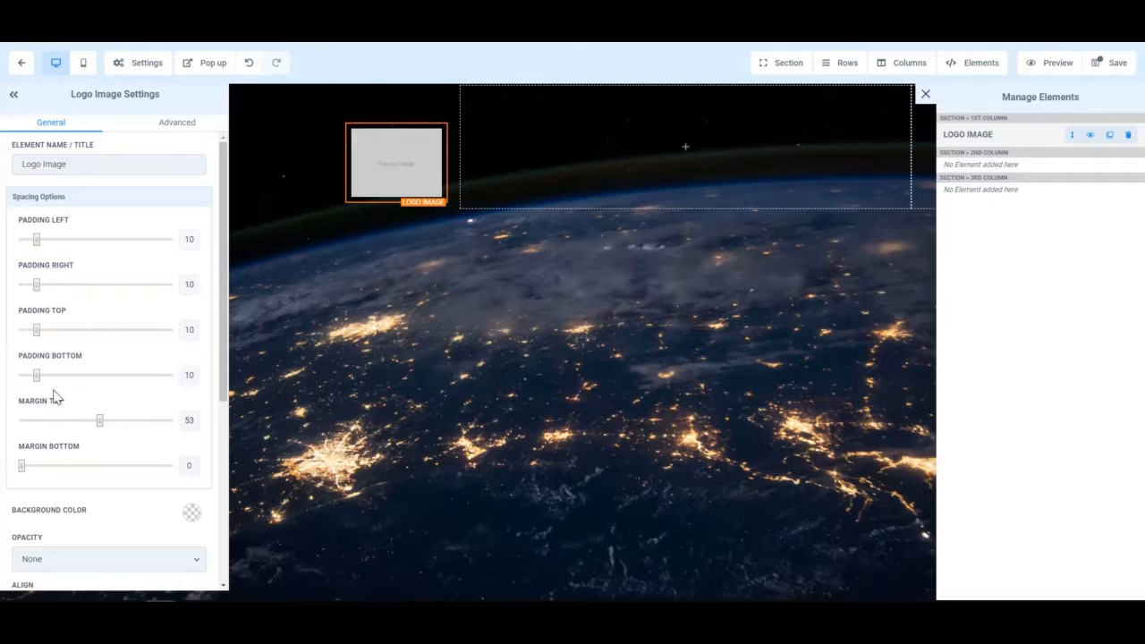
drag(40, 420, 18, 423)
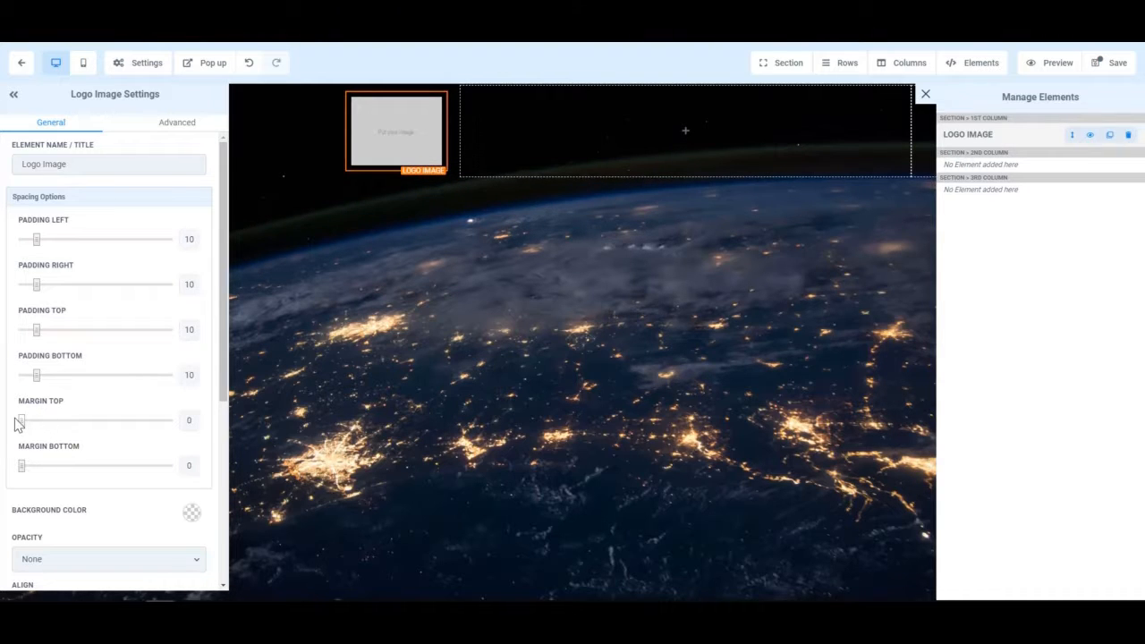
Replace the logo image's placeholder with the rocket picture from the media library
scroll(104, 396, down, 1)
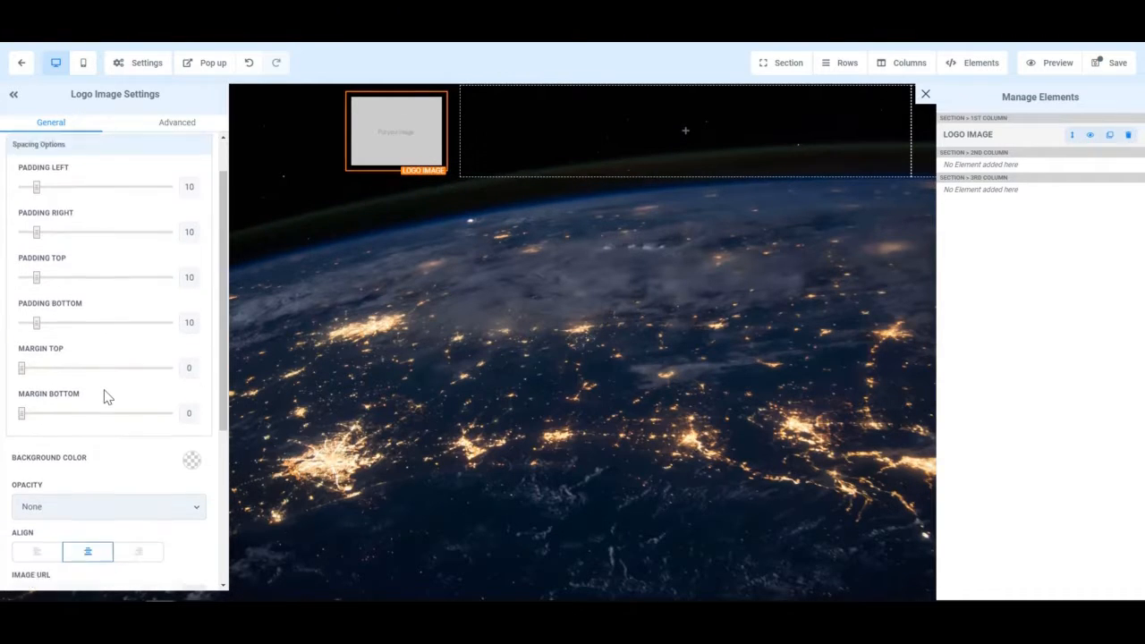
scroll(98, 319, up, 2)
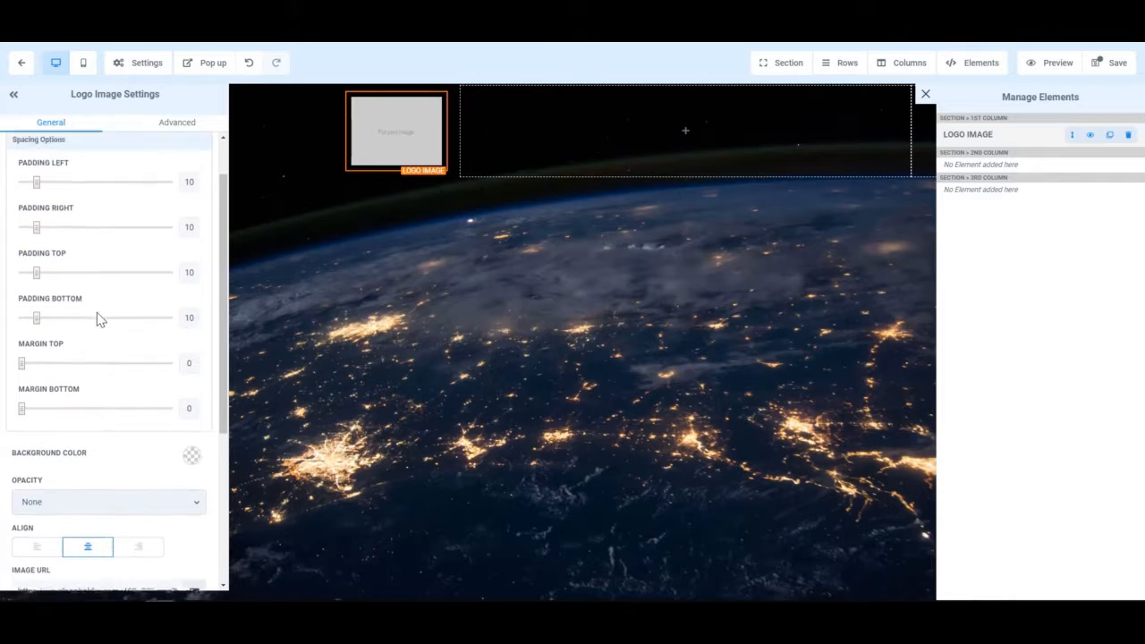
scroll(76, 304, down, 2)
scroll(88, 352, down, 1)
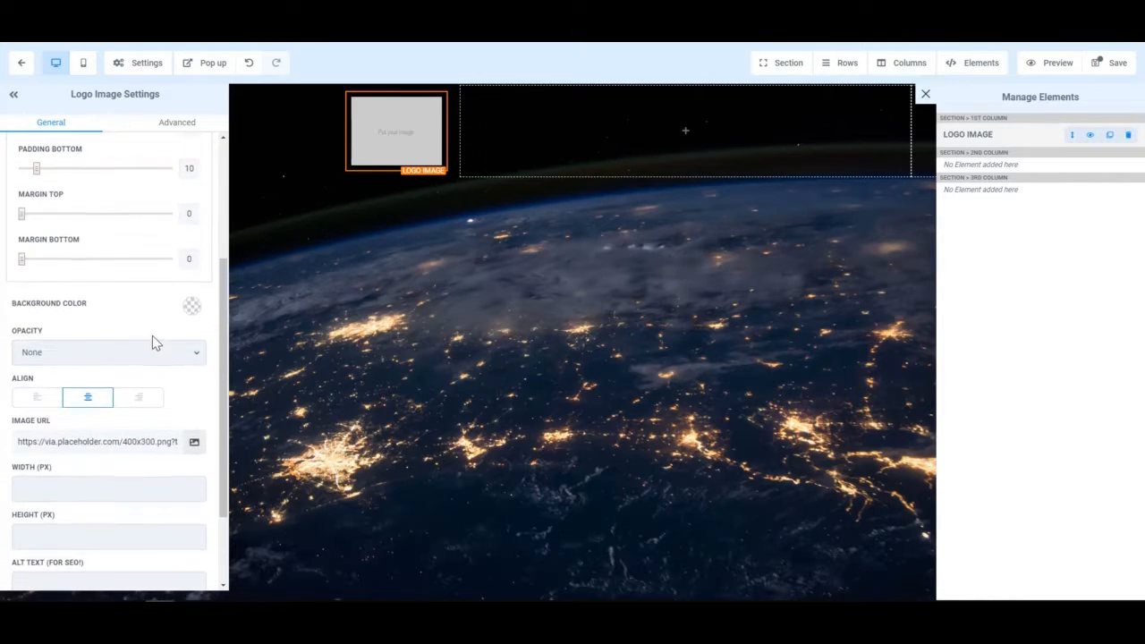
click(198, 356)
click(198, 357)
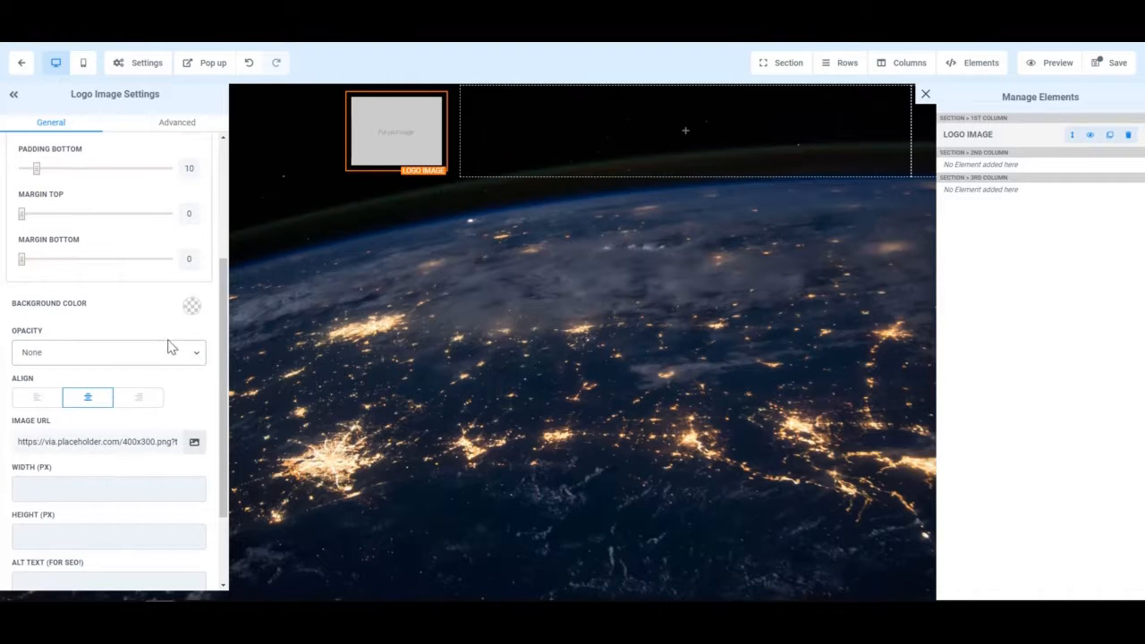
scroll(161, 341, down, 1)
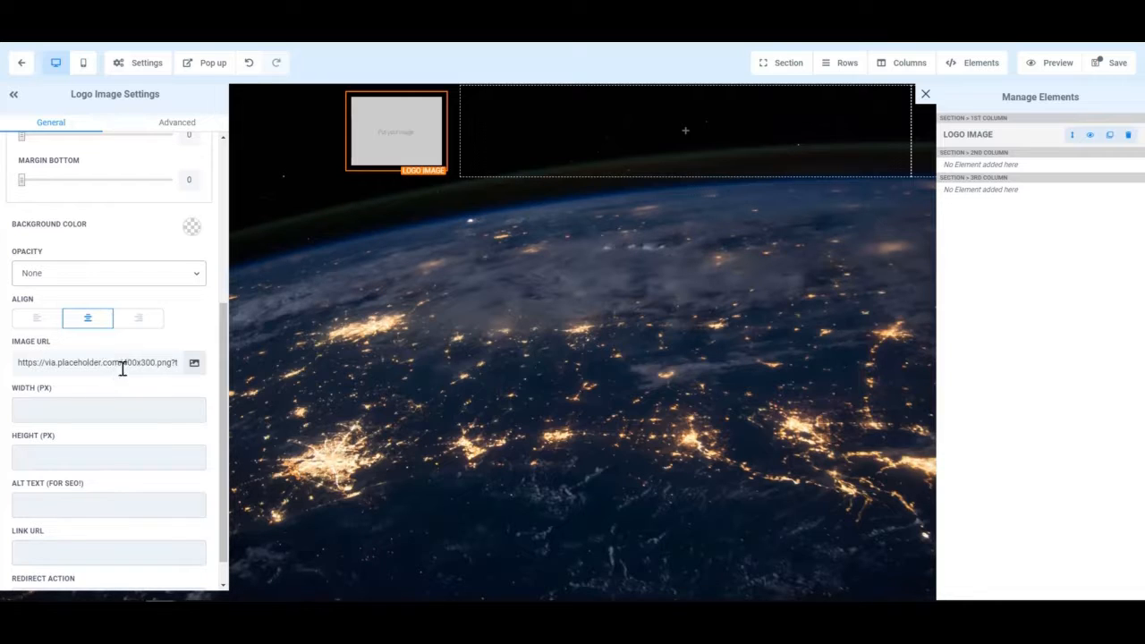
click(193, 365)
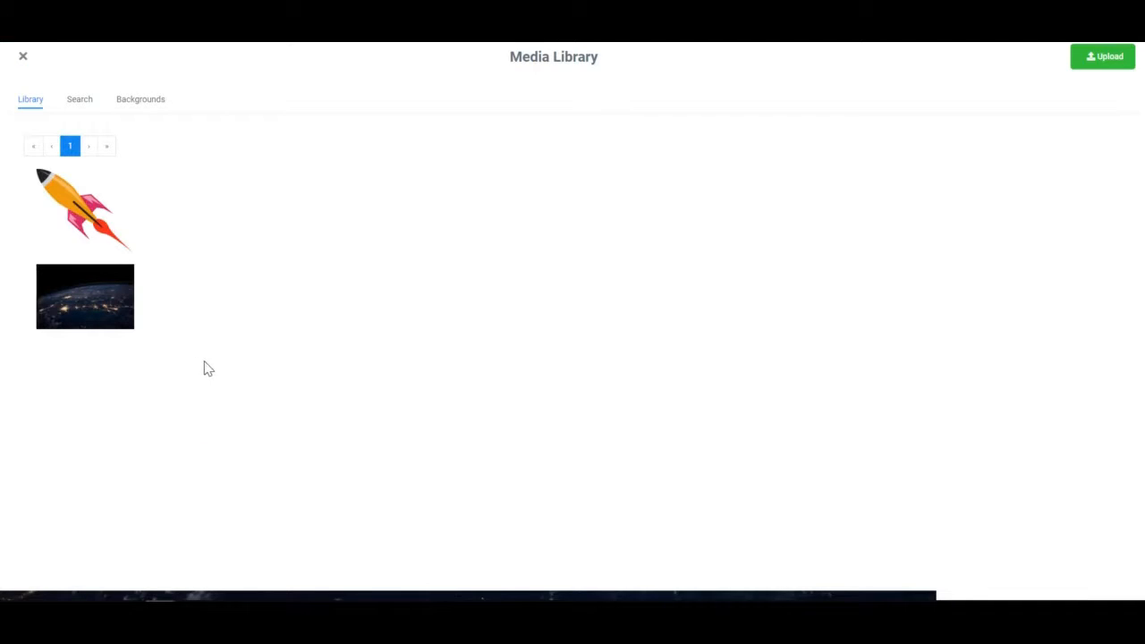
mouse_move(87, 210)
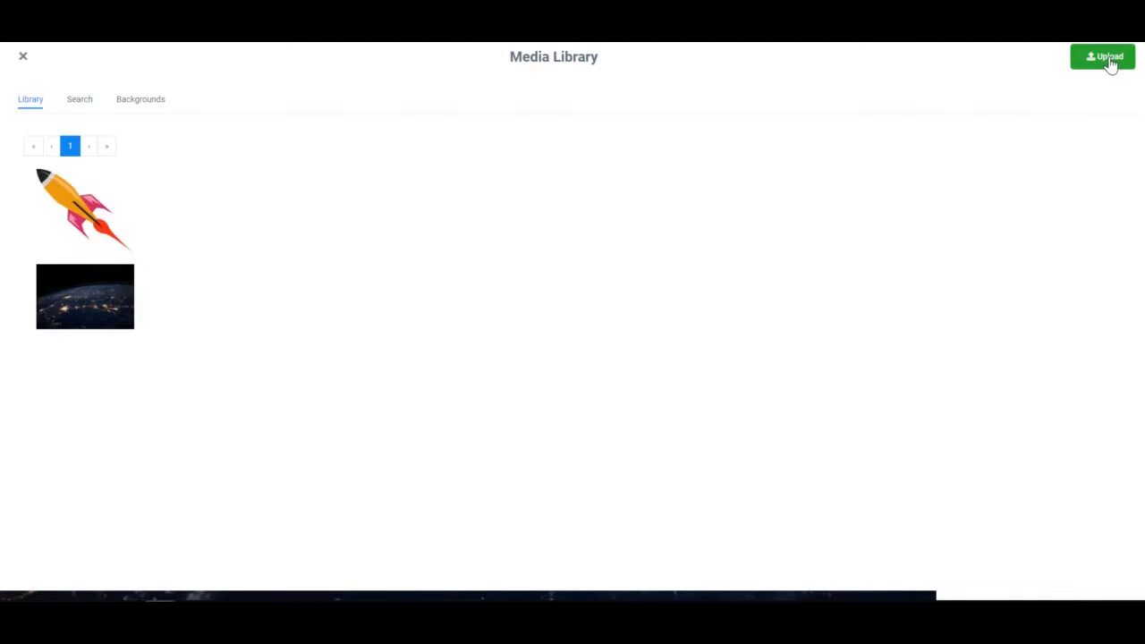
mouse_move(40, 175)
click(61, 213)
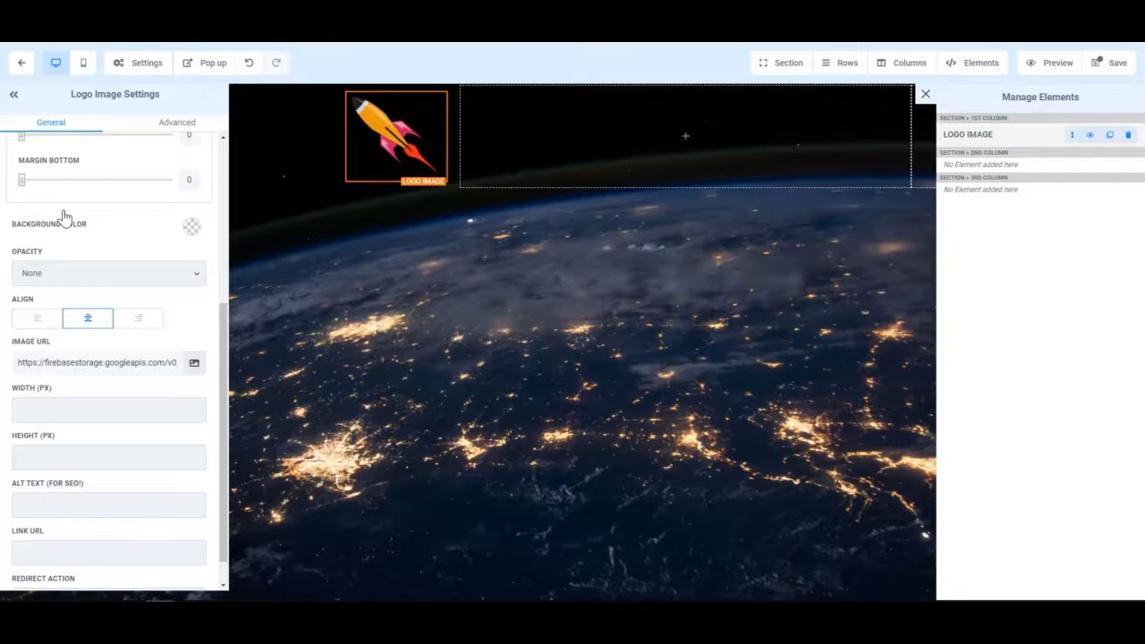
Try white, light grey and red background colors on the logo image, and return it to transparent
scroll(141, 299, up, 1)
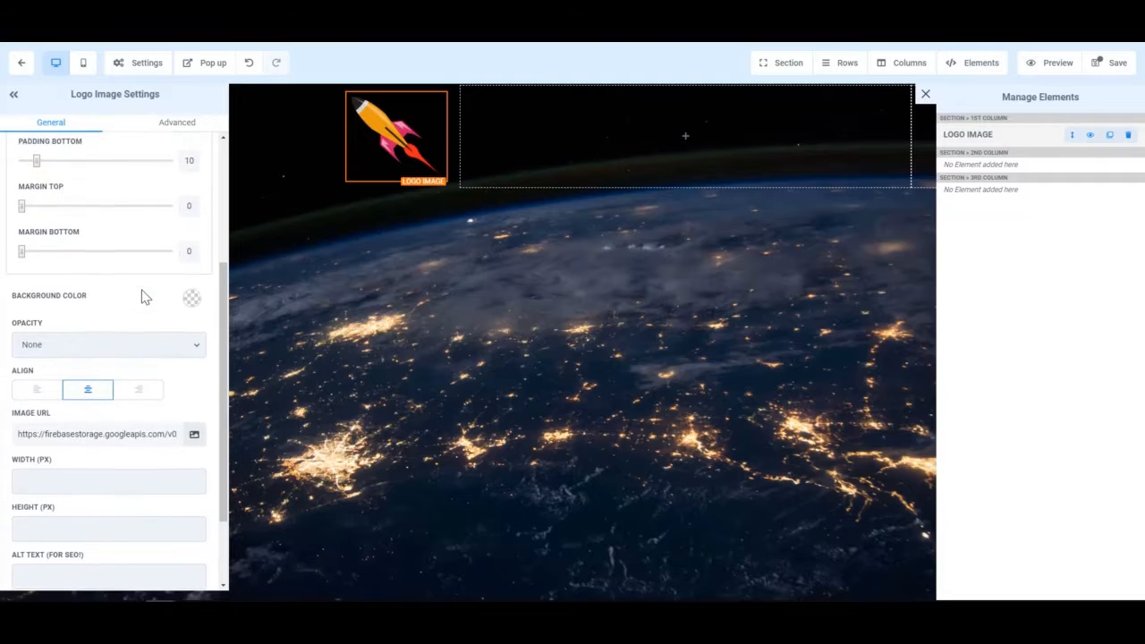
click(190, 299)
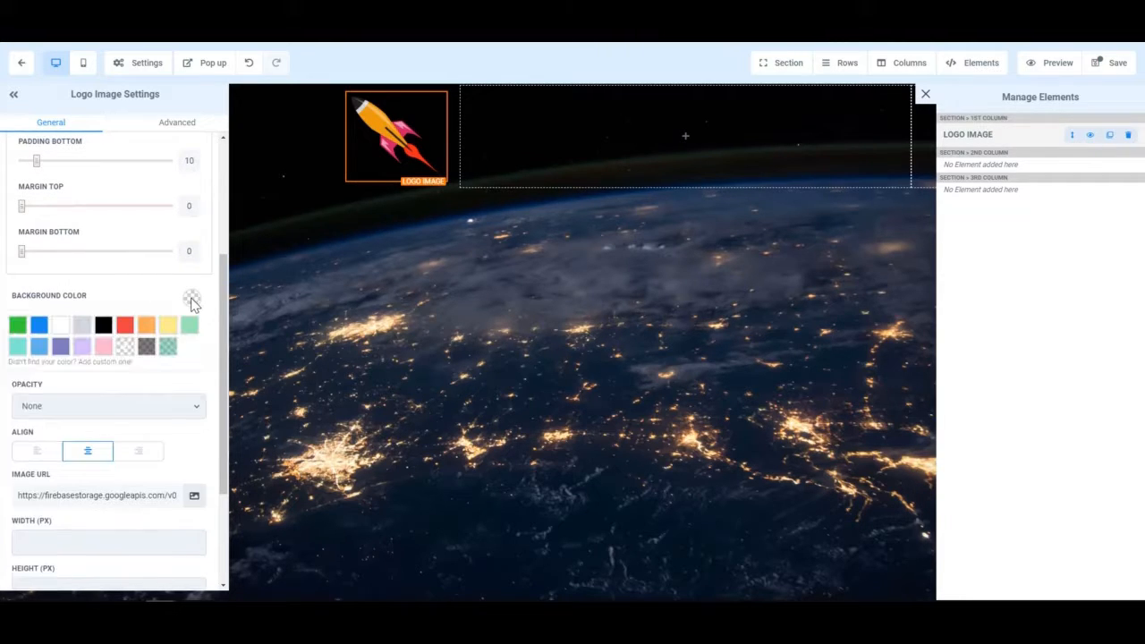
click(61, 324)
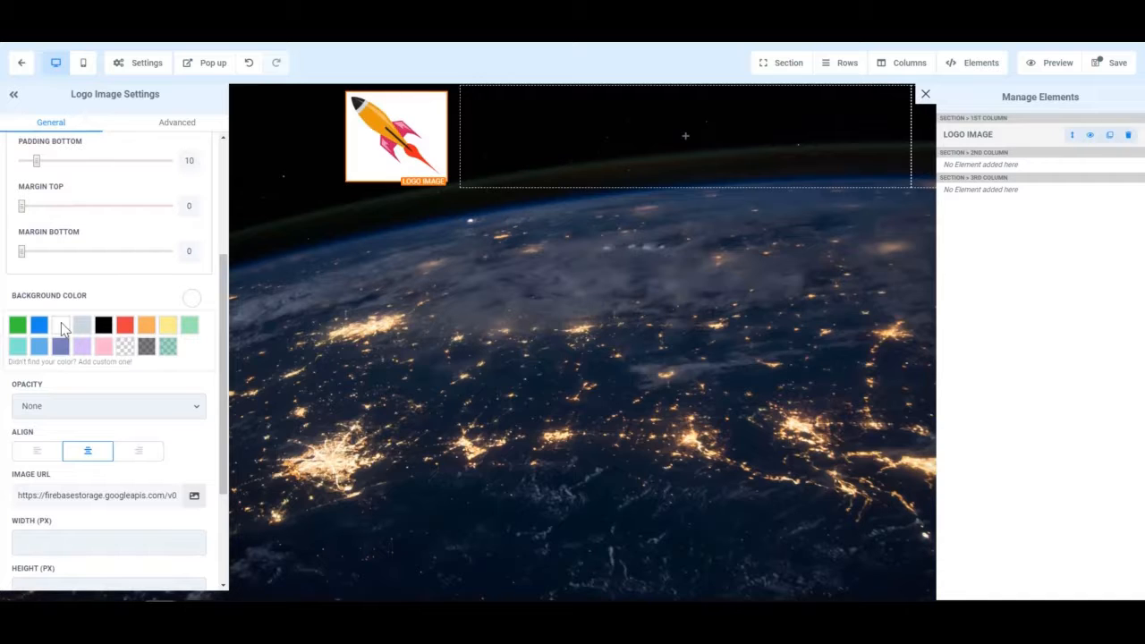
click(82, 325)
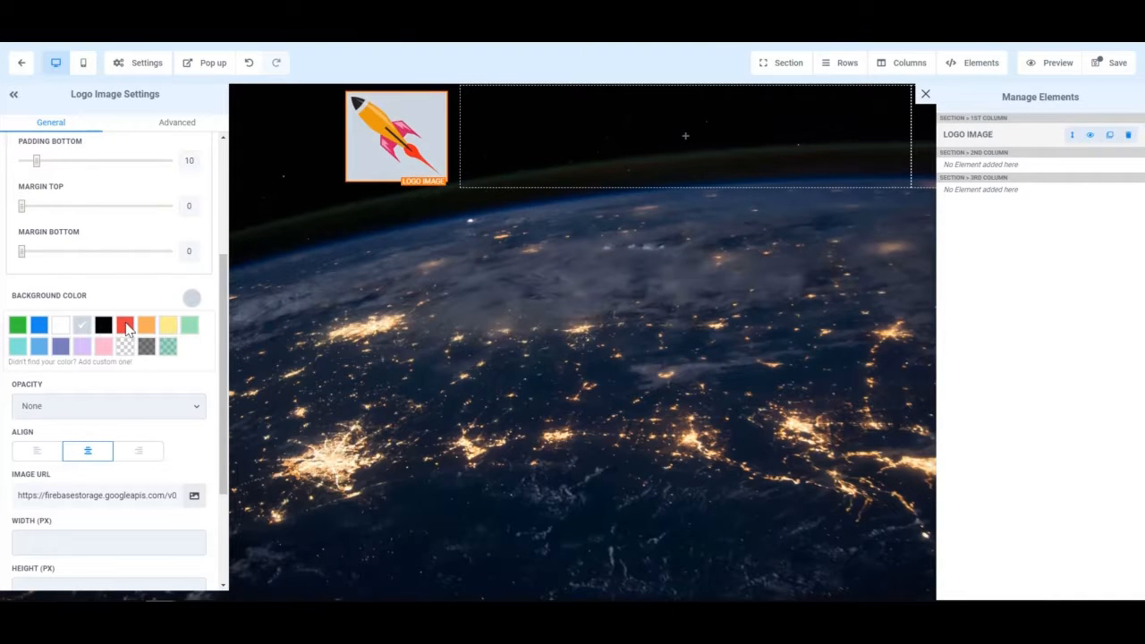
click(125, 327)
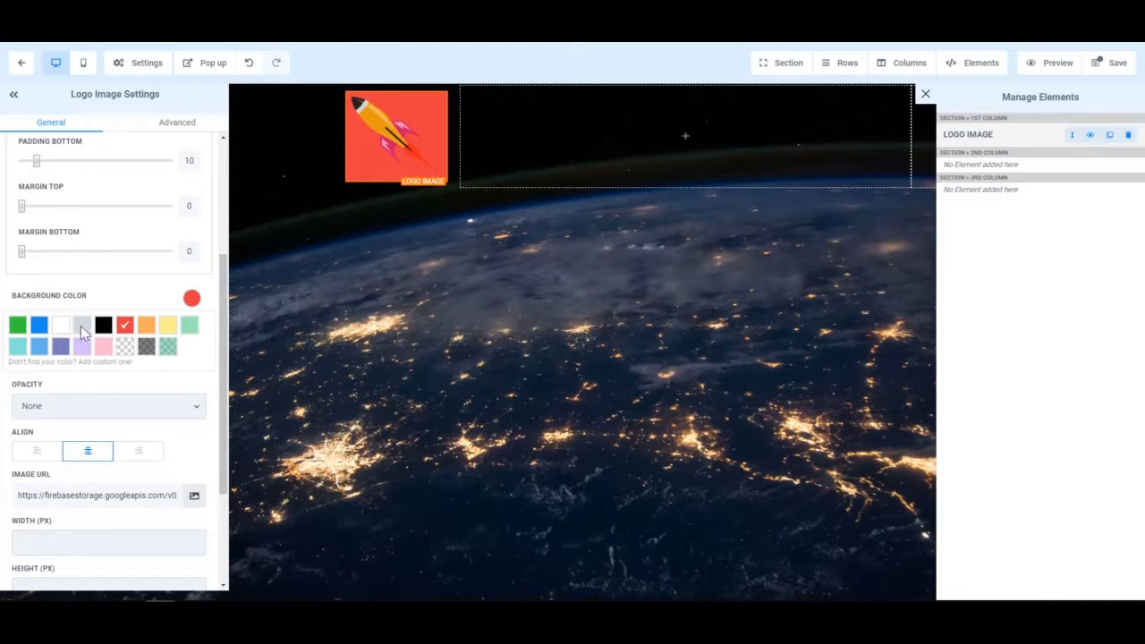
click(82, 326)
click(61, 328)
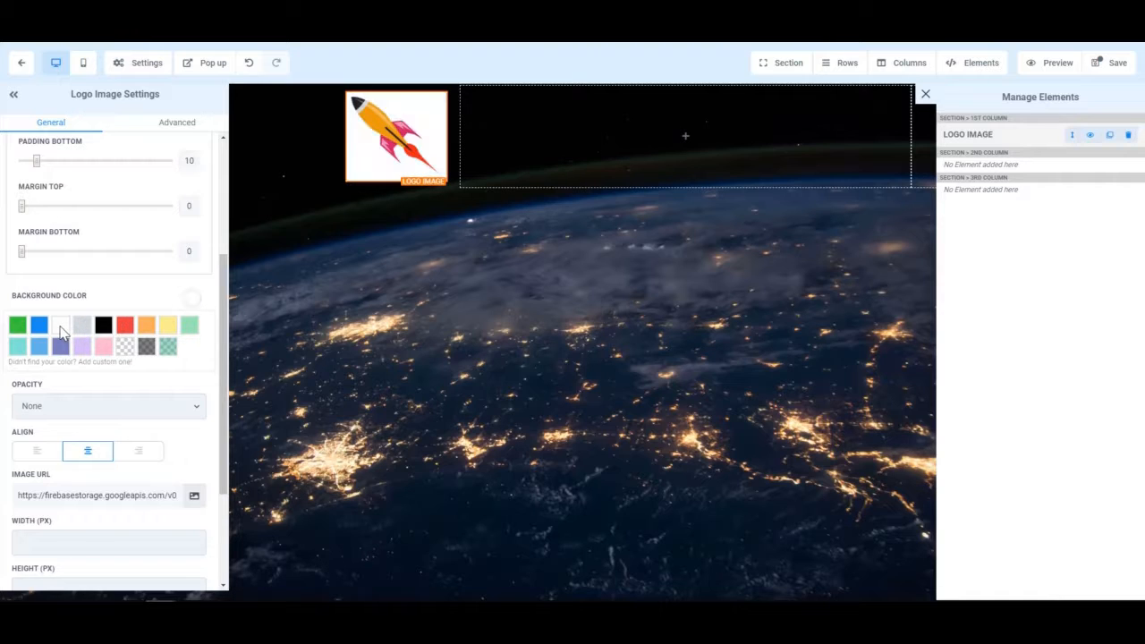
click(125, 349)
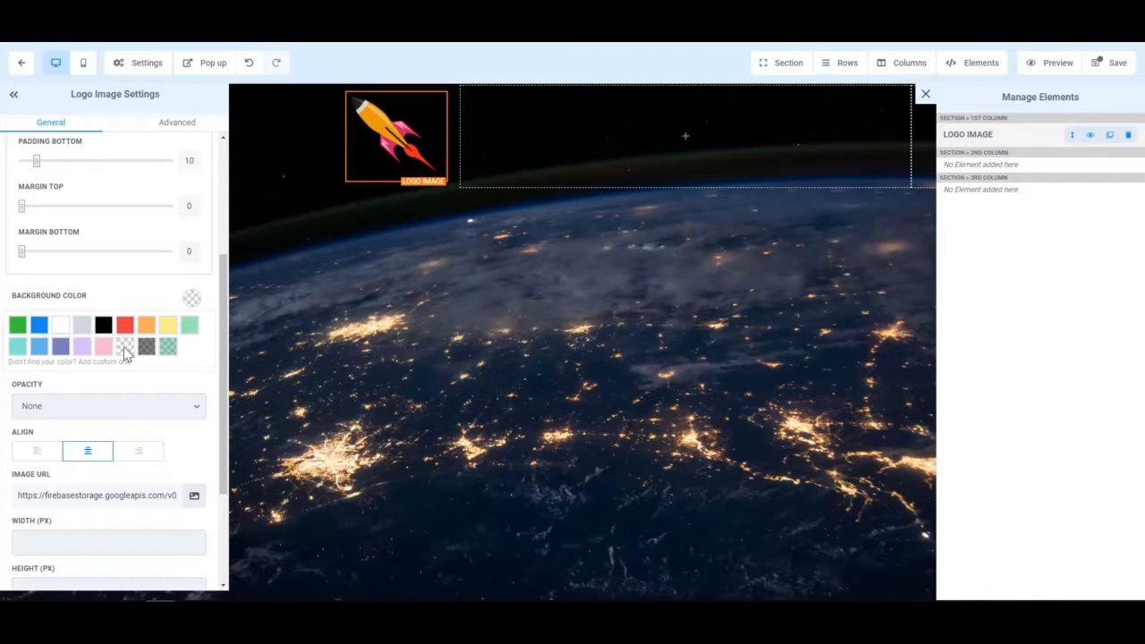
Try the Heavy Fade opacity on the logo image, and set it back to None
click(101, 405)
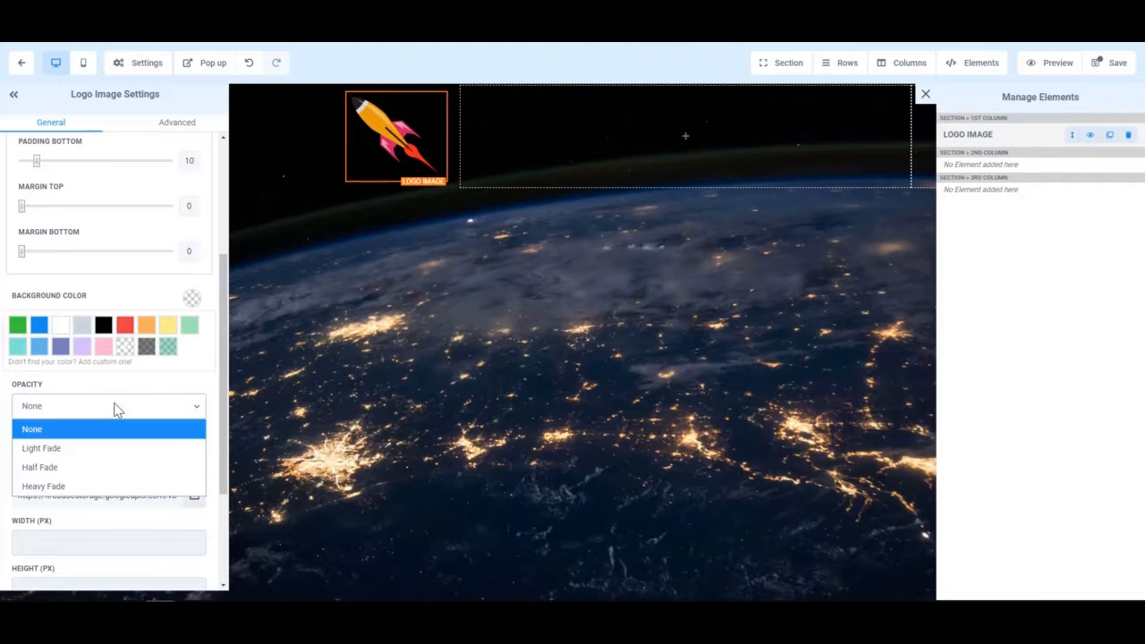
click(89, 488)
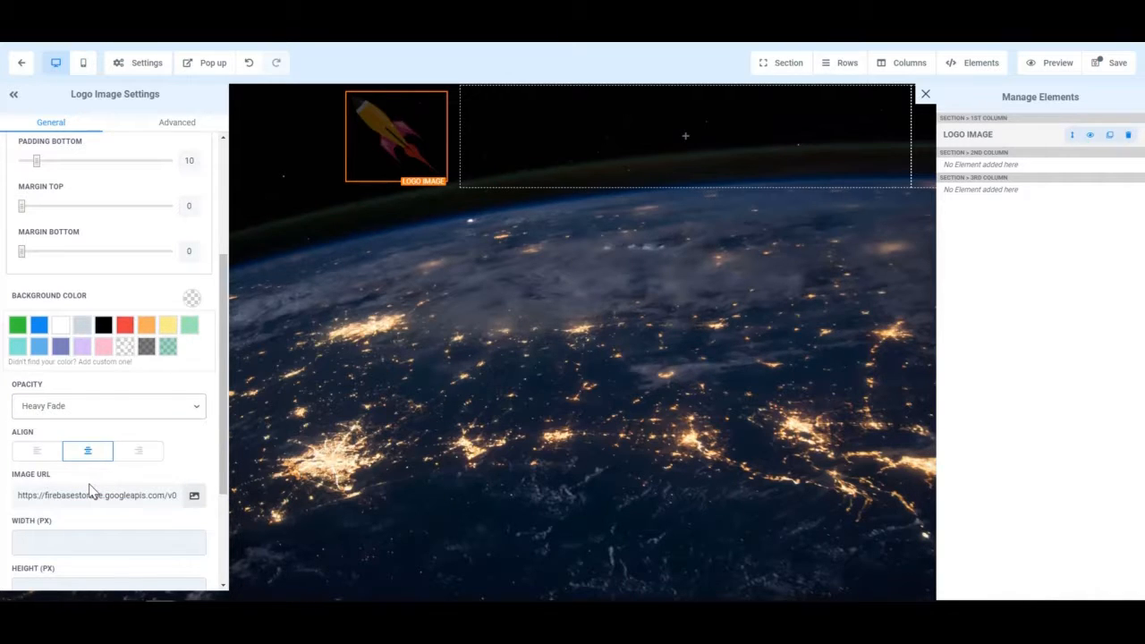
click(124, 408)
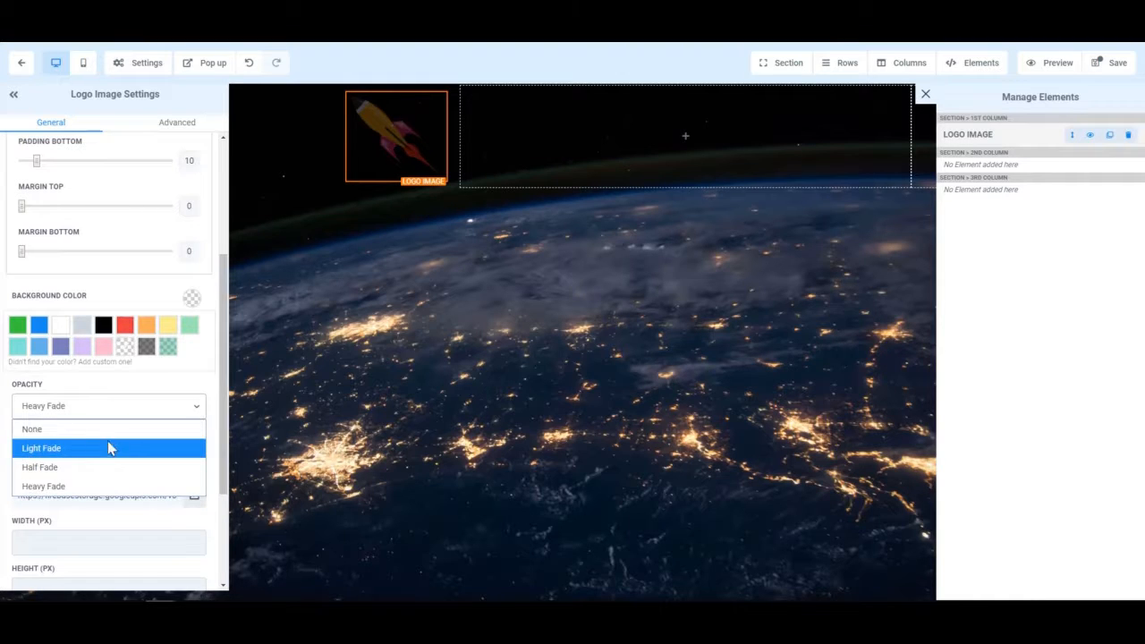
click(111, 435)
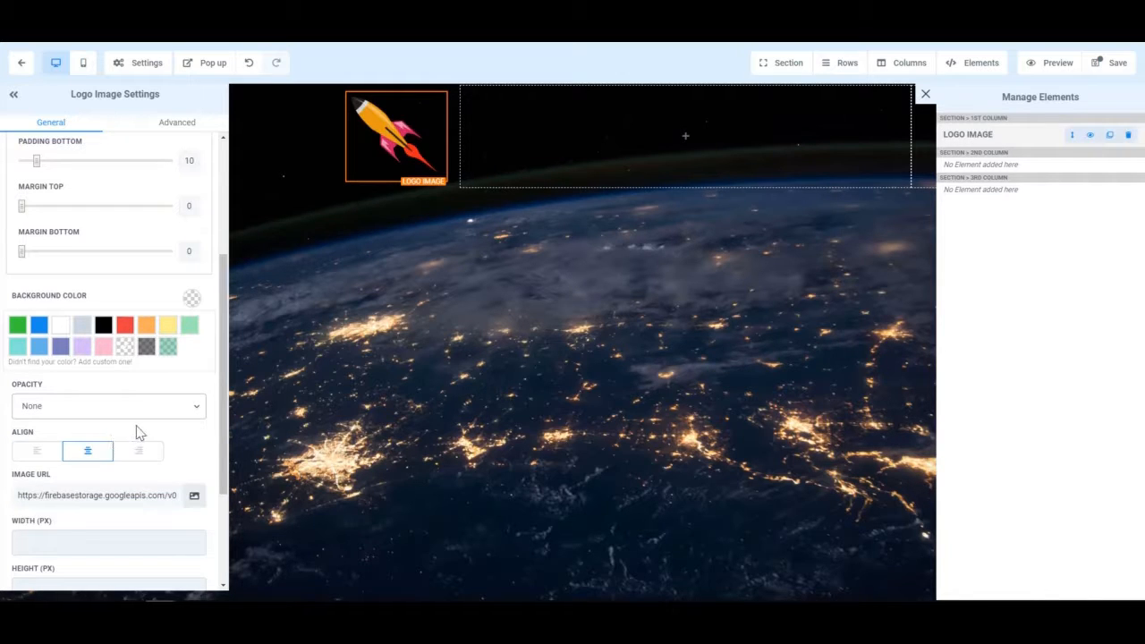
Try right and left alignment on the logo image, and return it to centered
scroll(135, 433, down, 2)
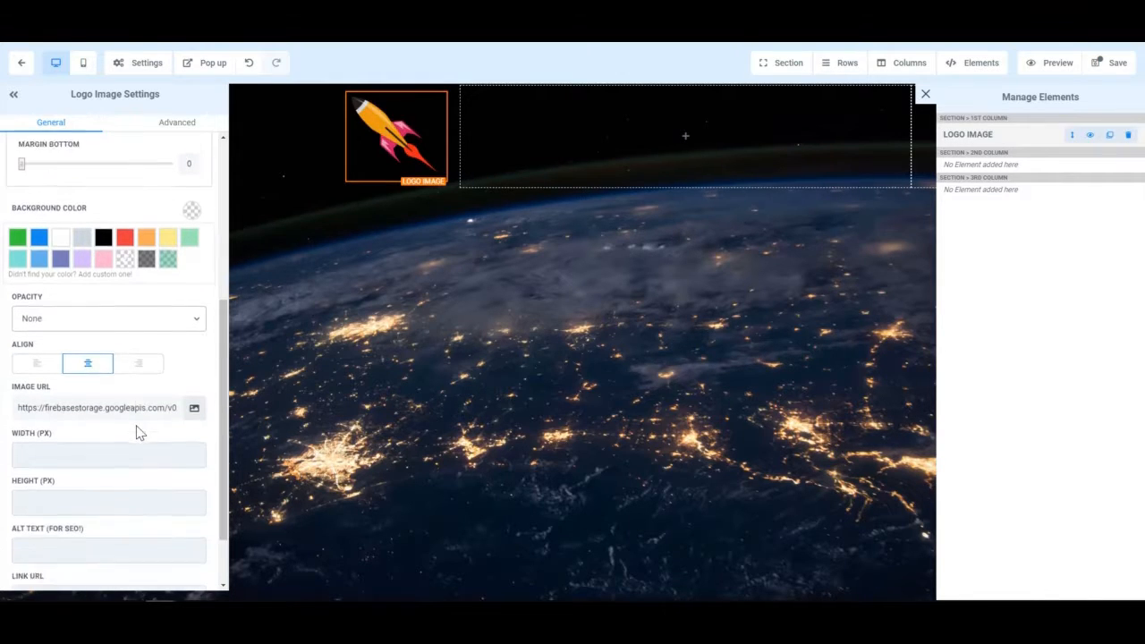
click(137, 356)
click(85, 357)
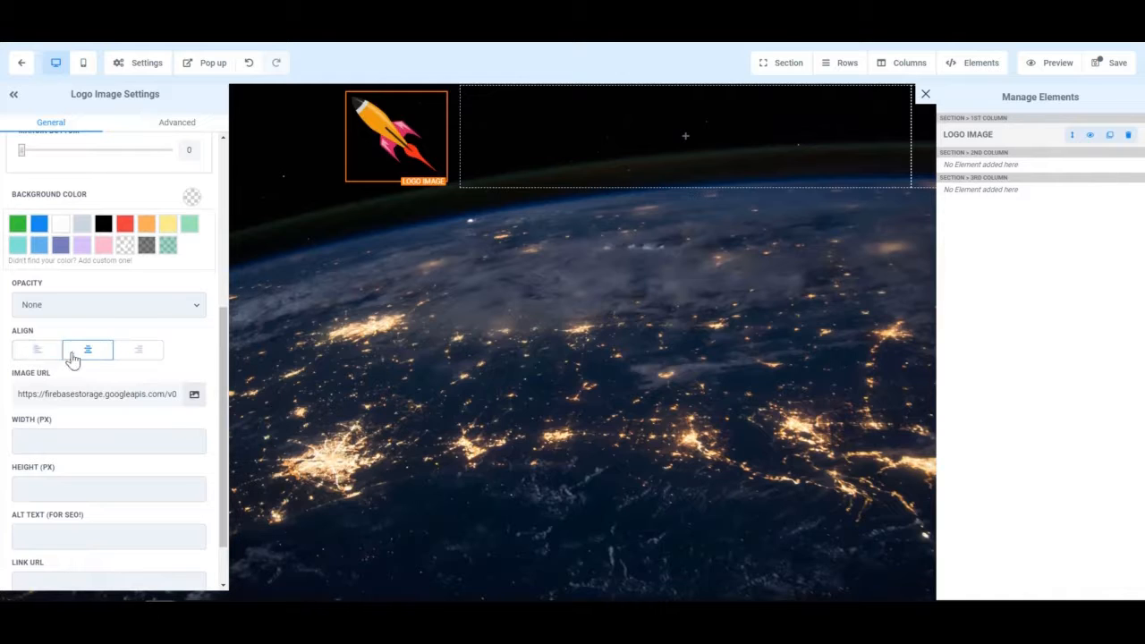
click(37, 355)
click(93, 356)
Try widths of 50 and 50000 px on the logo image, and clear the width value
scroll(111, 358, down, 1)
scroll(111, 357, down, 2)
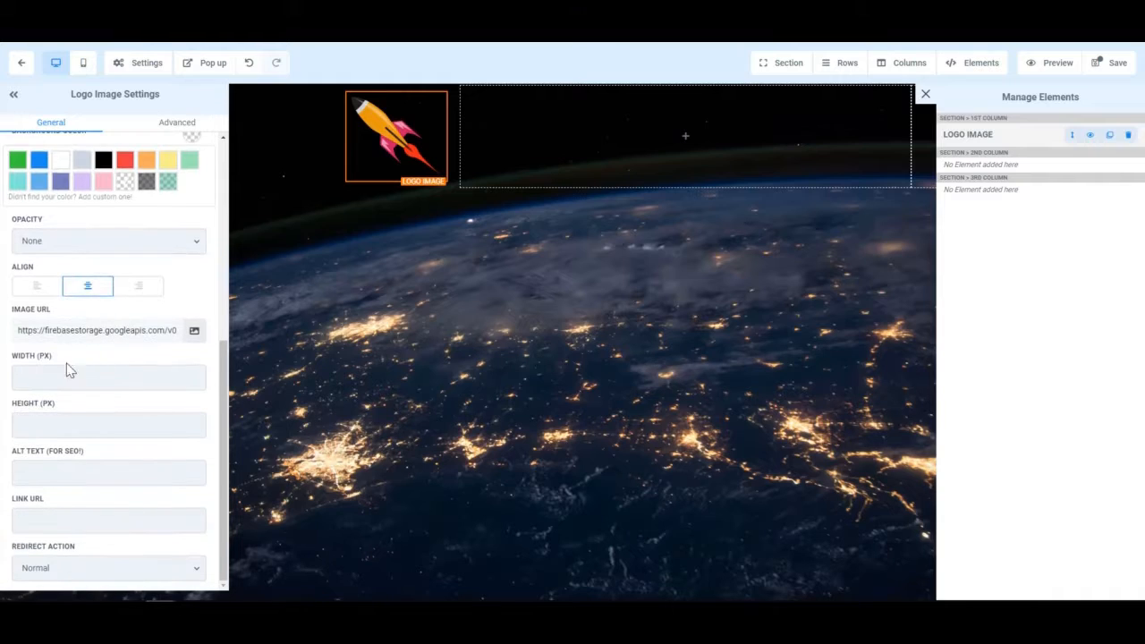
click(85, 378)
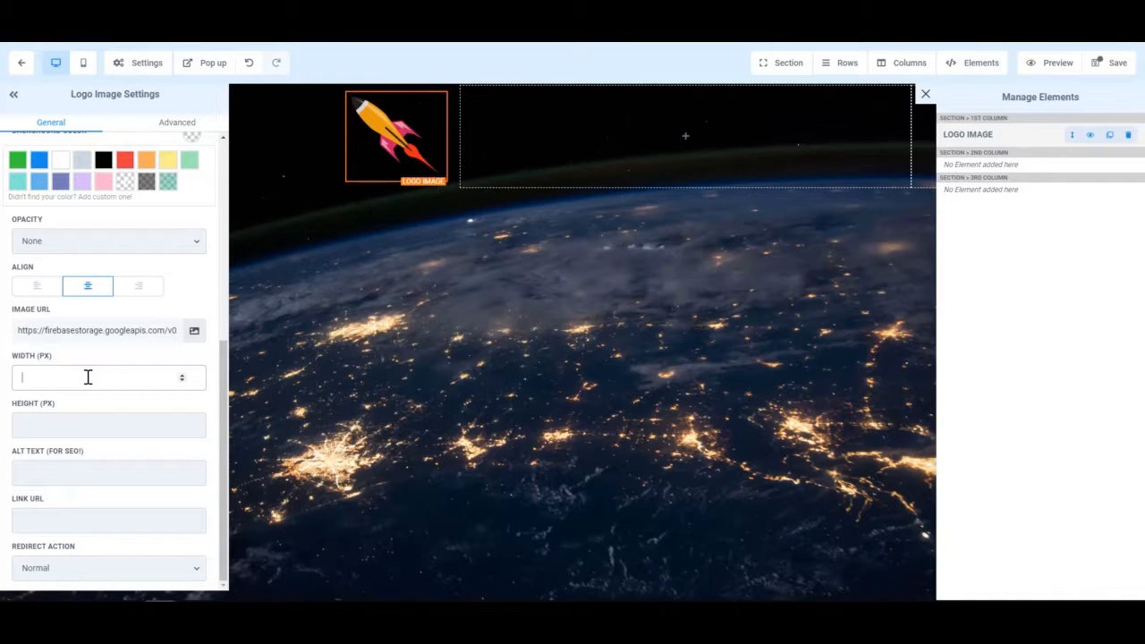
text(50)
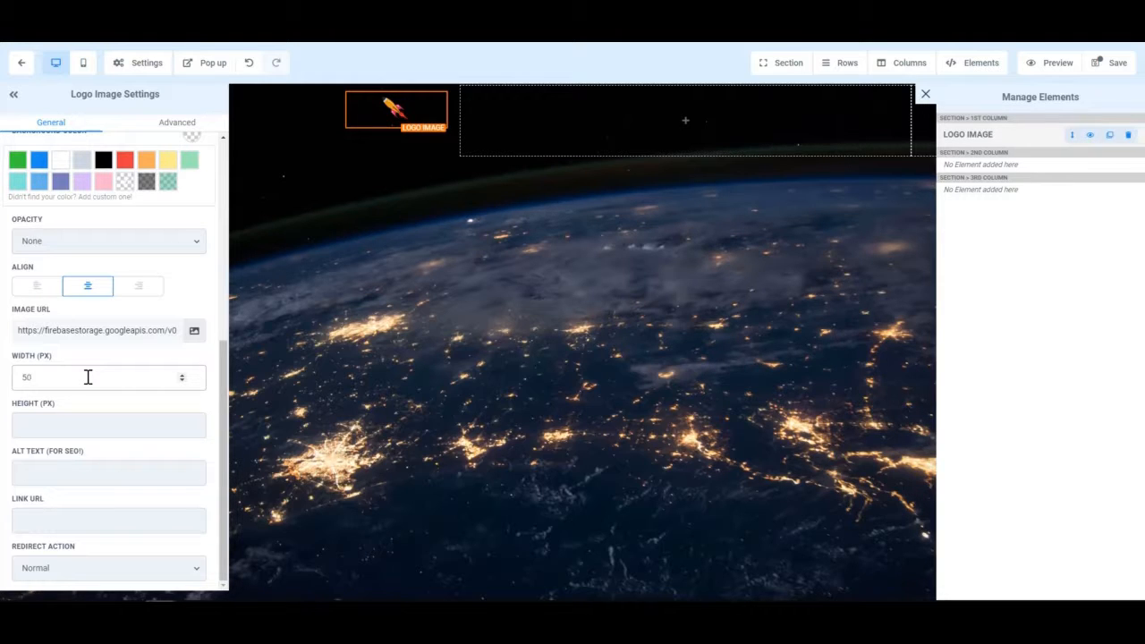
click(88, 377)
key(BackSpace)
key(BackSpace)
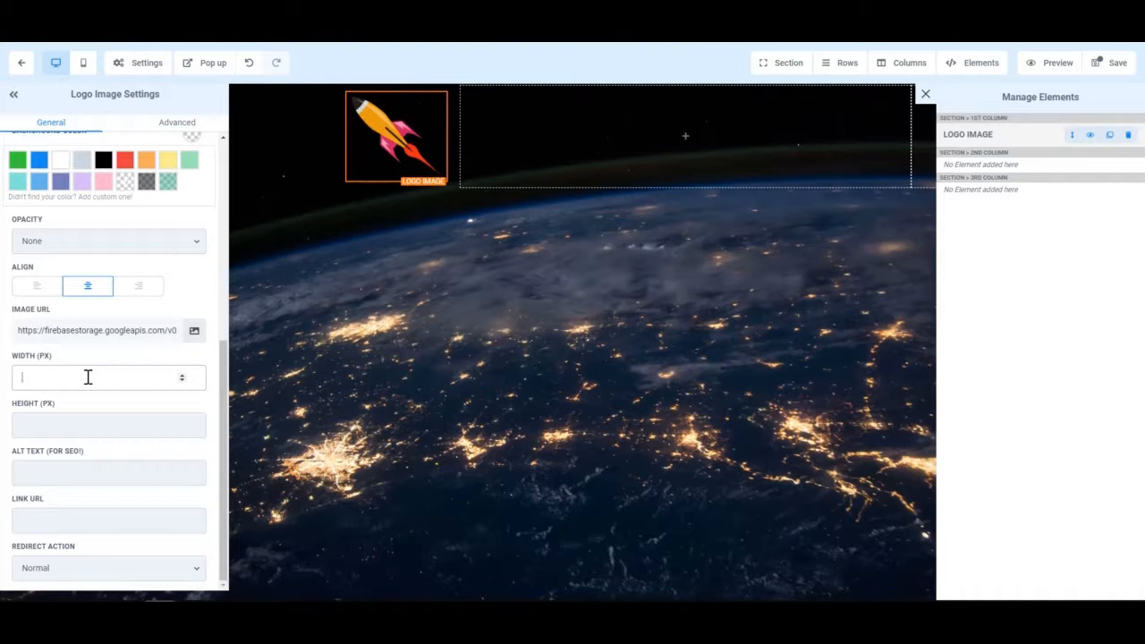
text(50000)
key(BackSpace)
key(BackSpace)
key(BackSpace)
key(BackSpace)
Look over the logo image's alt text, link URL and redirect action options
click(125, 517)
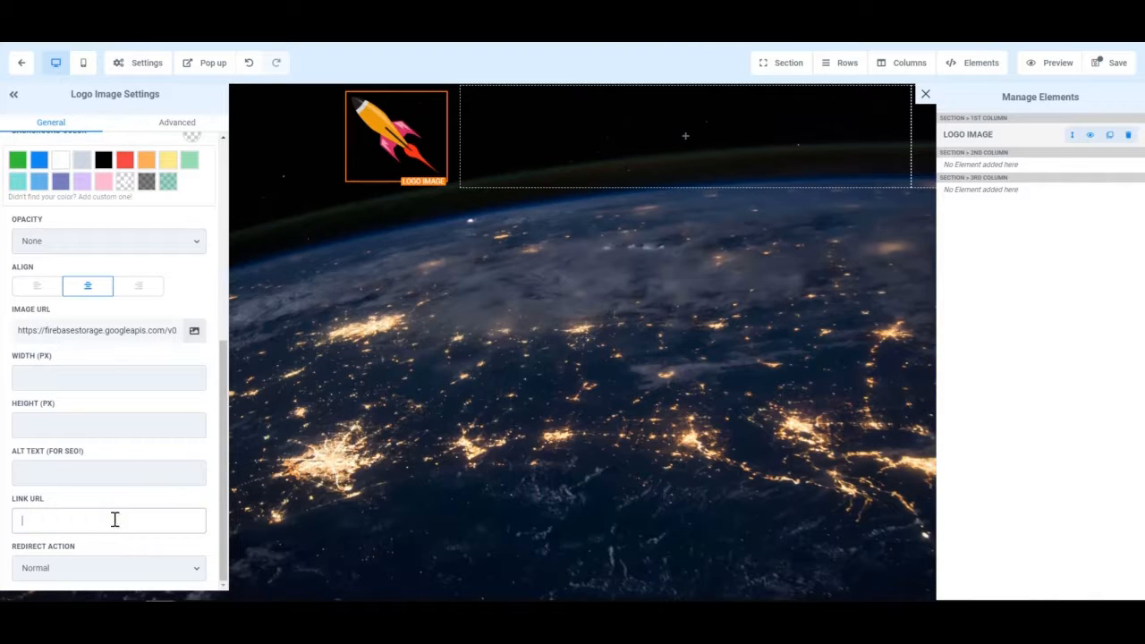
click(154, 578)
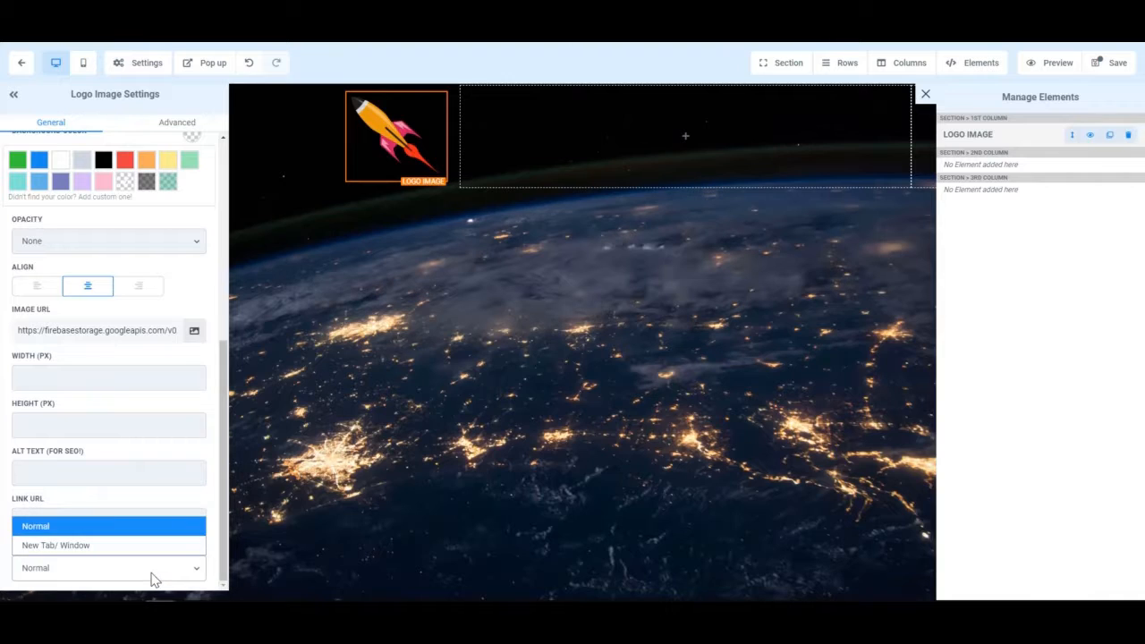
click(93, 483)
click(89, 531)
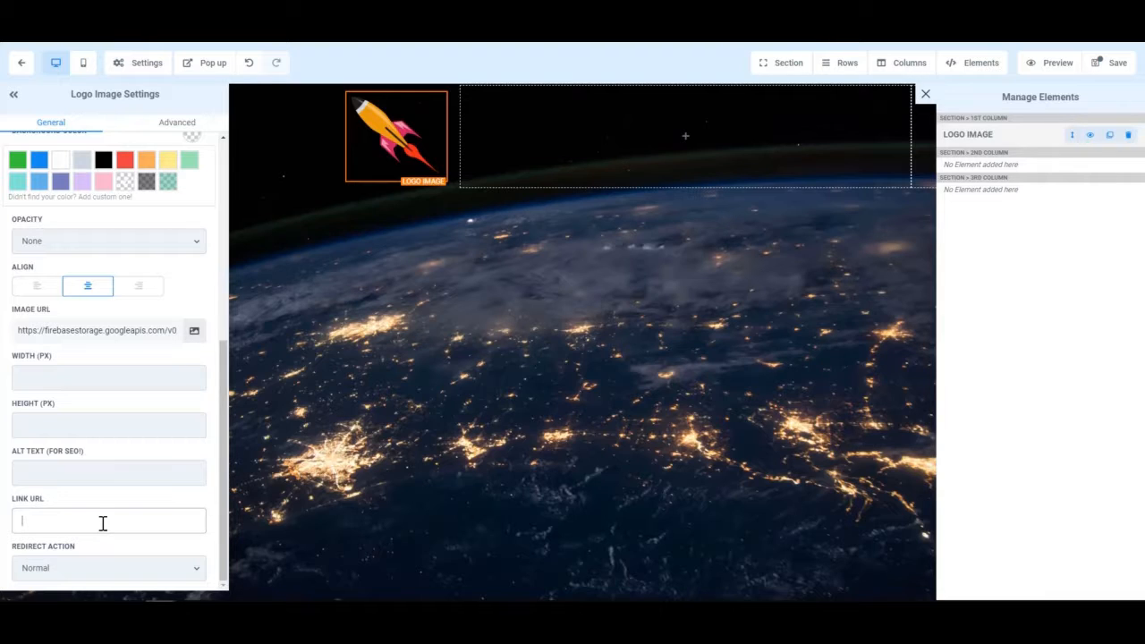
click(161, 575)
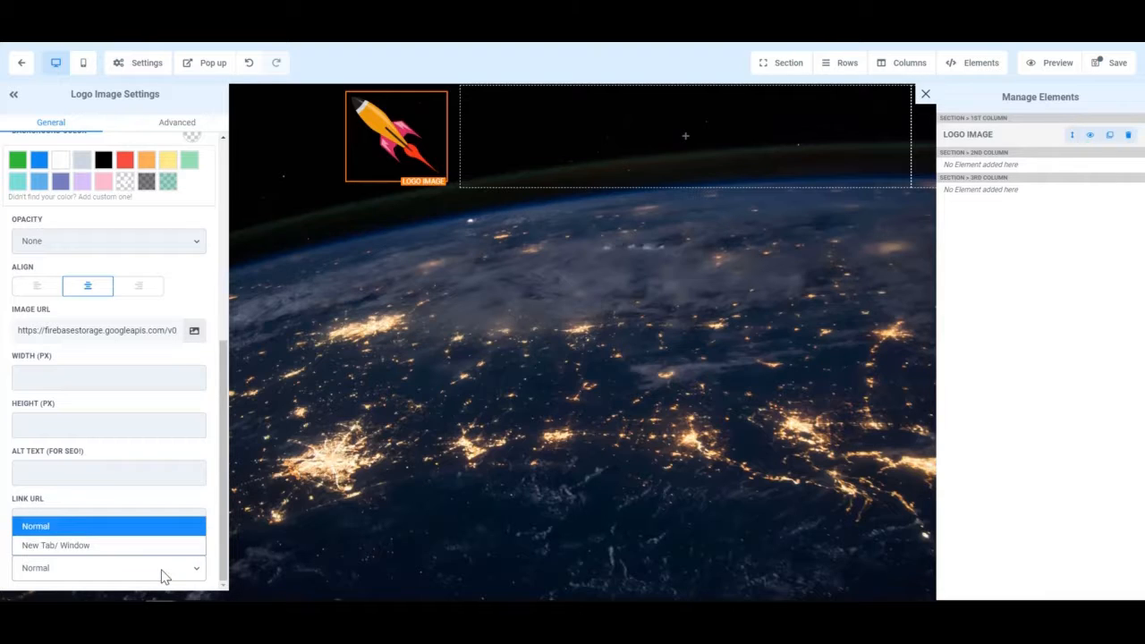
click(107, 535)
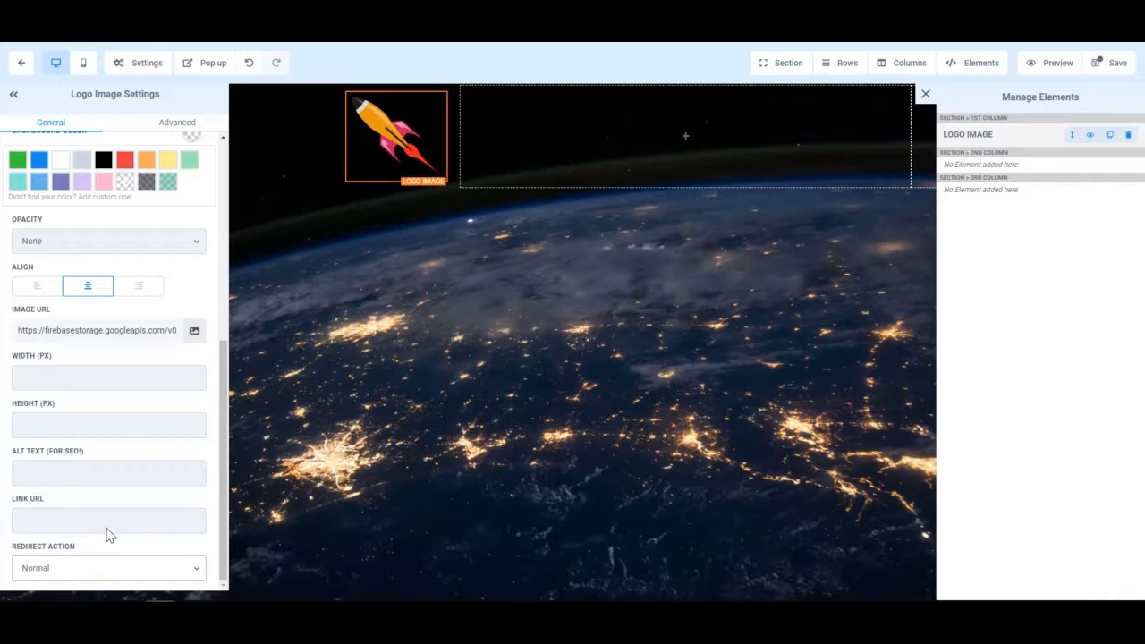
click(116, 572)
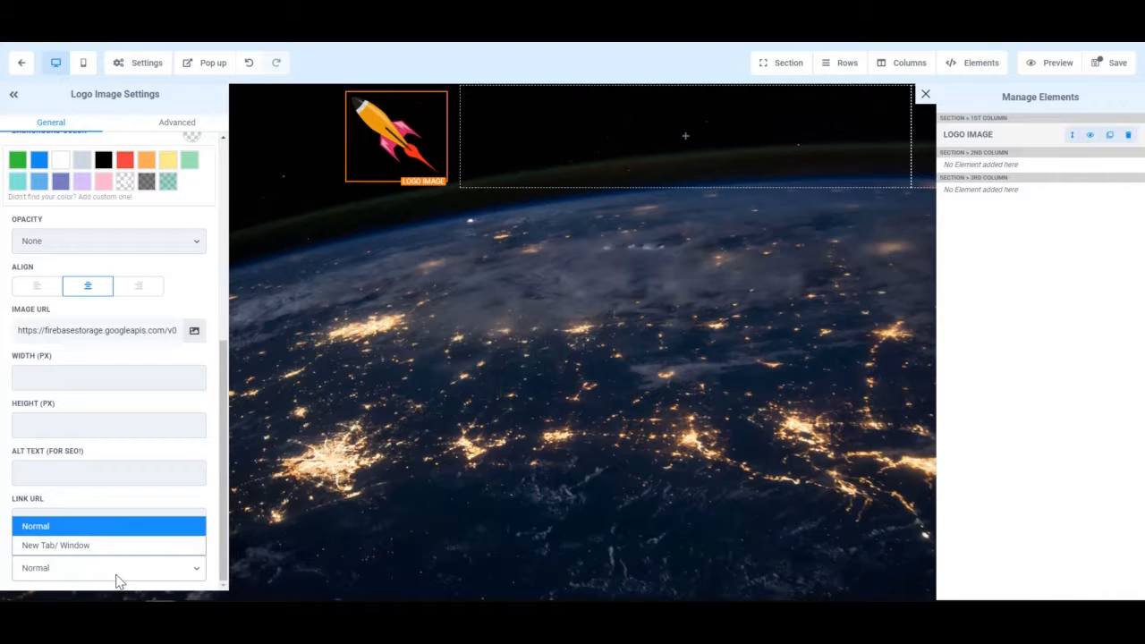
click(114, 576)
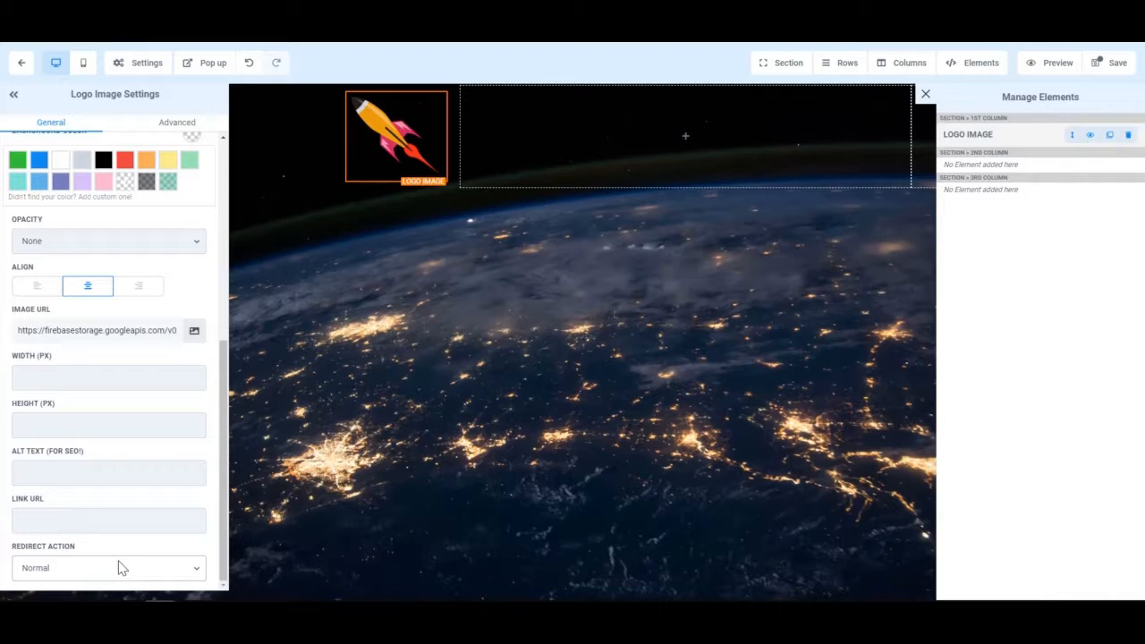
click(118, 472)
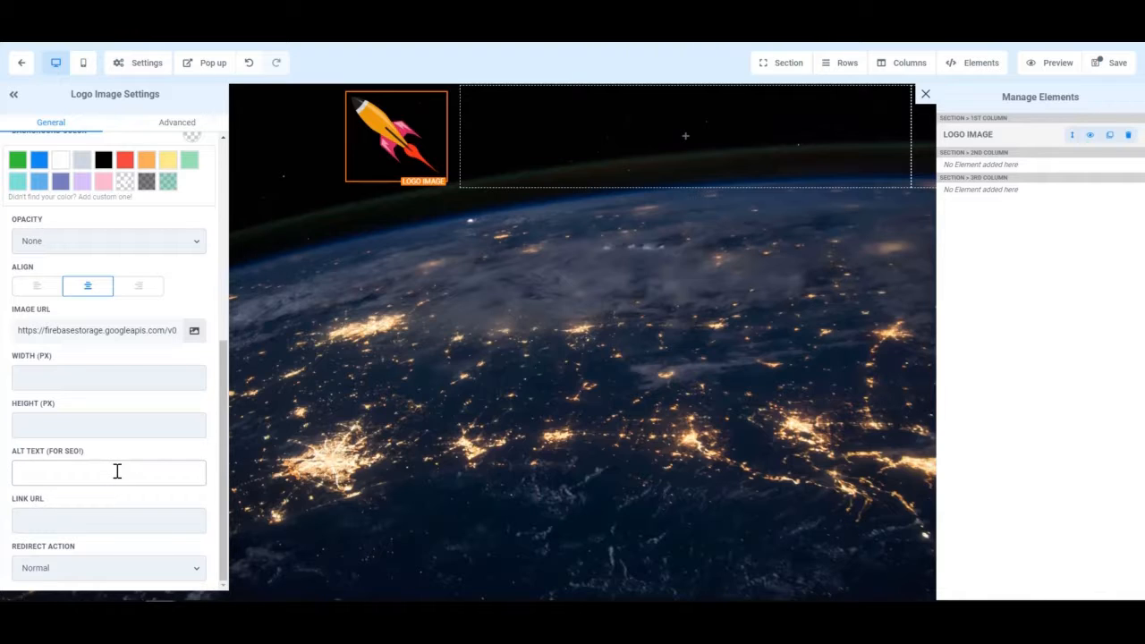
scroll(117, 471, up, 5)
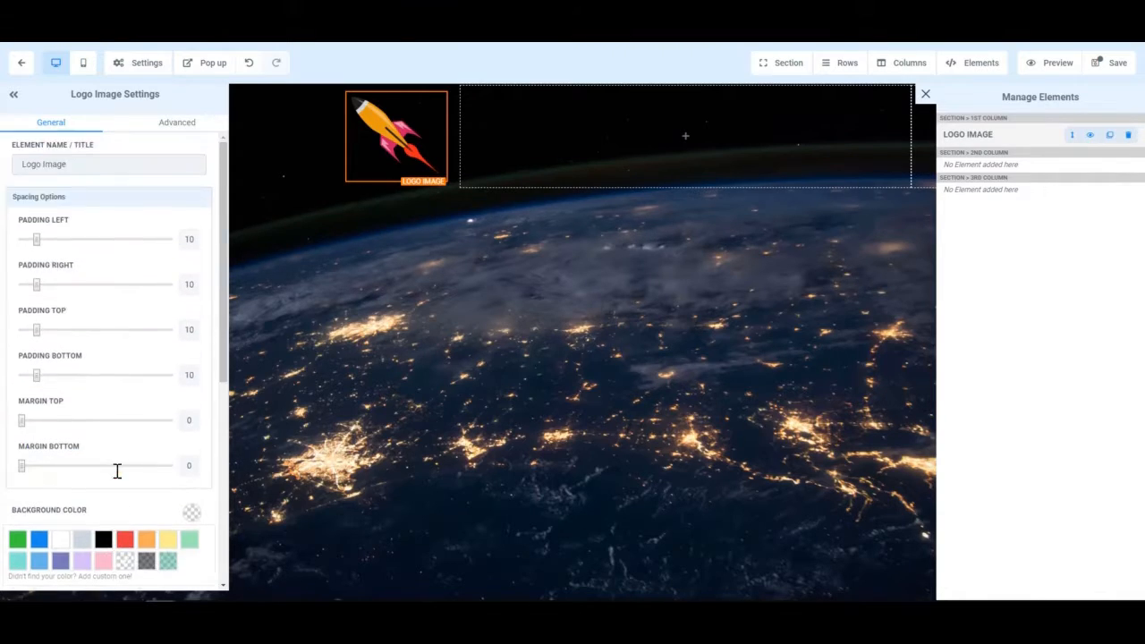
scroll(320, 256, up, 1)
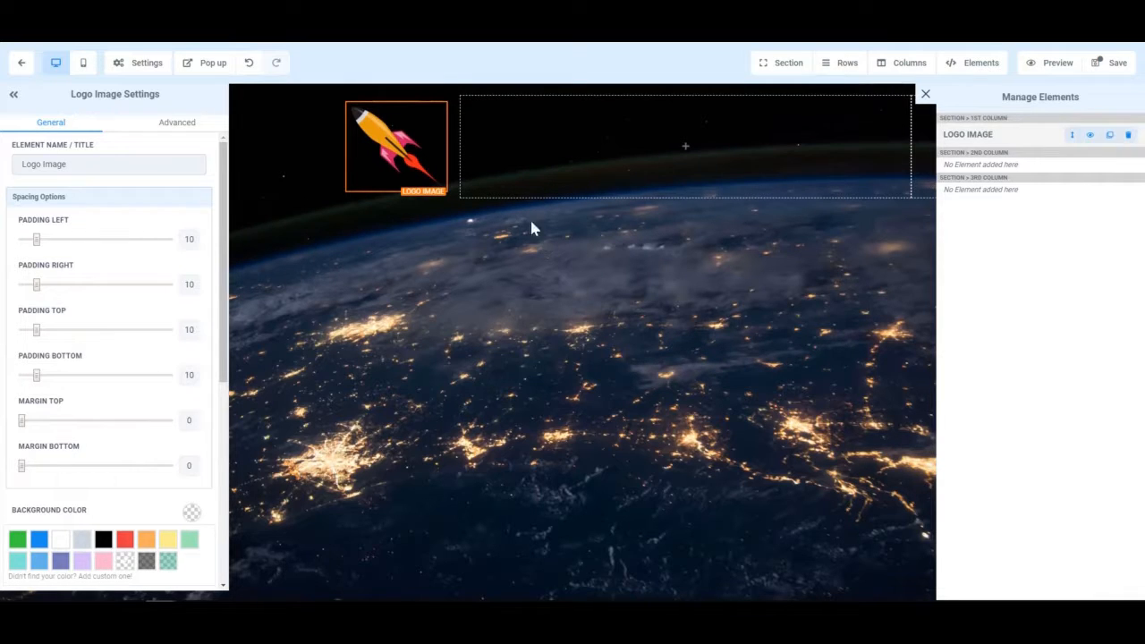
Try the Circle image radius on the logo image, and set it back to None
click(174, 125)
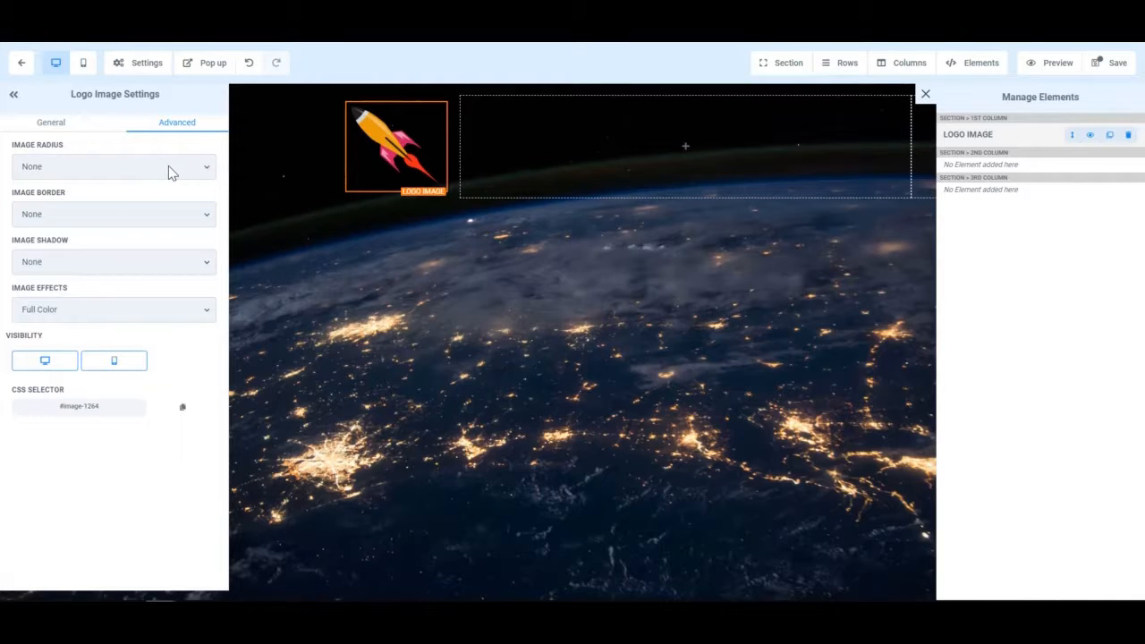
click(169, 168)
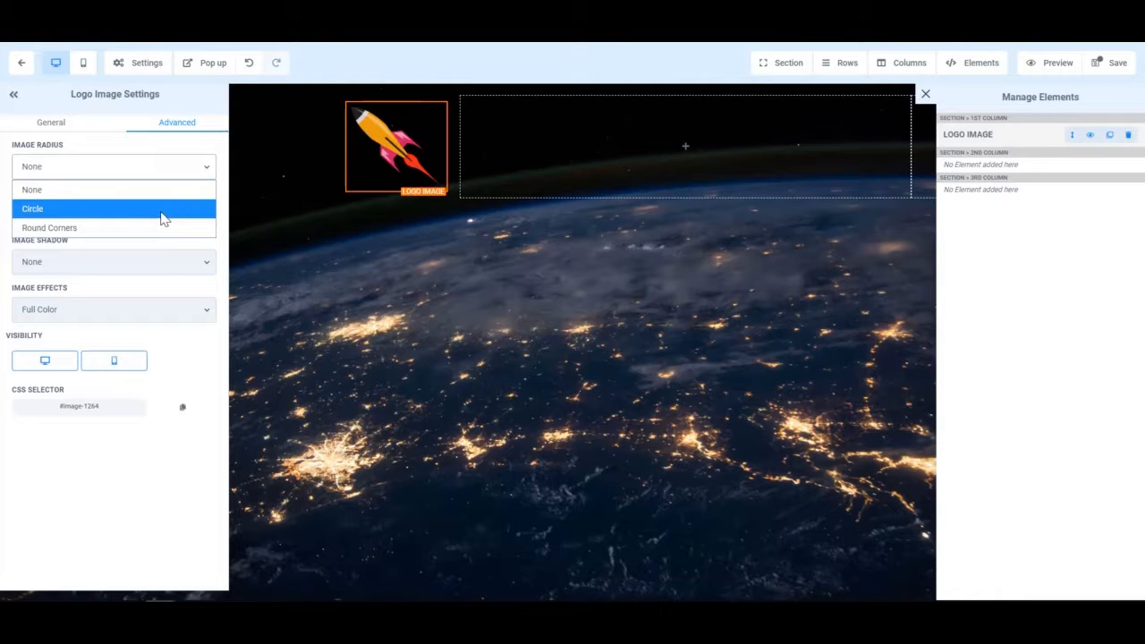
click(164, 209)
click(176, 177)
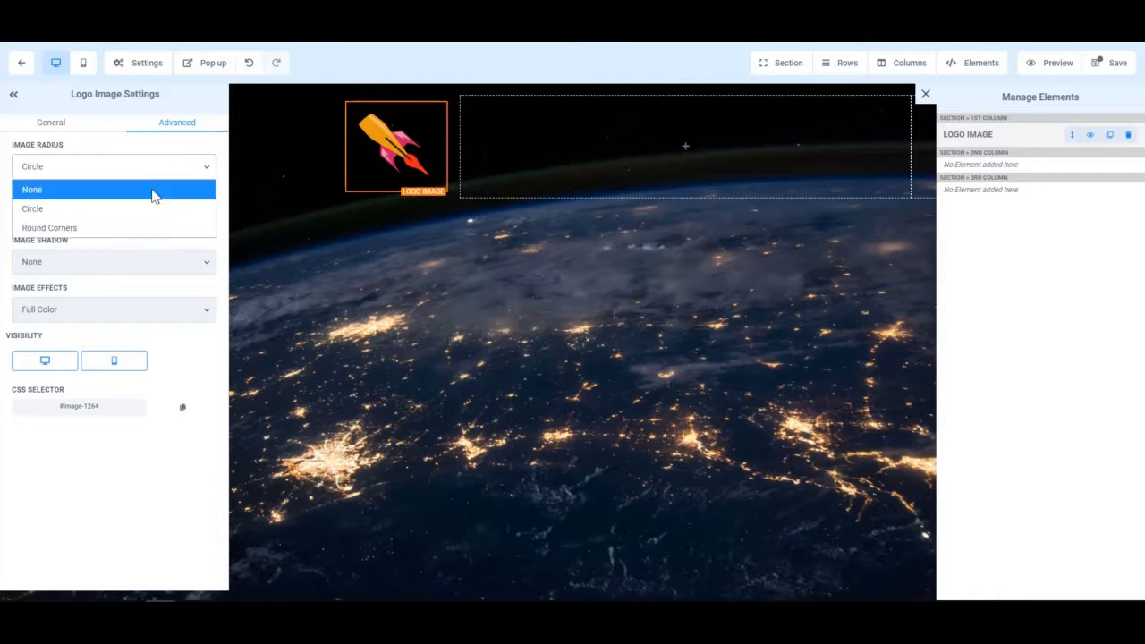
click(153, 189)
Set the logo image's background color to white
click(53, 125)
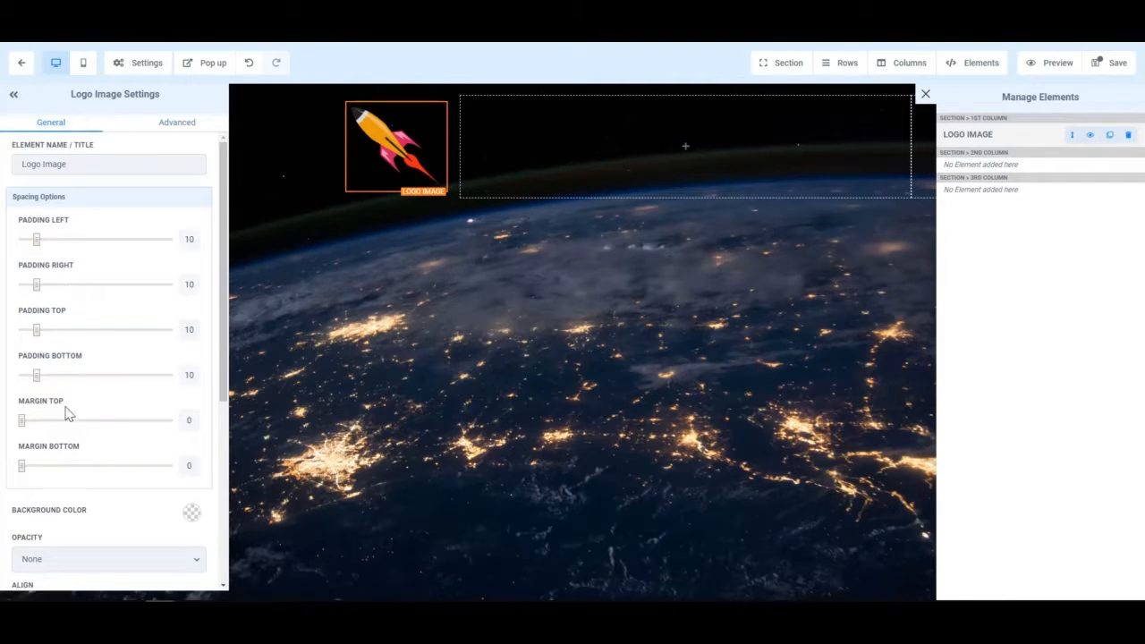
scroll(69, 409, down, 2)
click(190, 364)
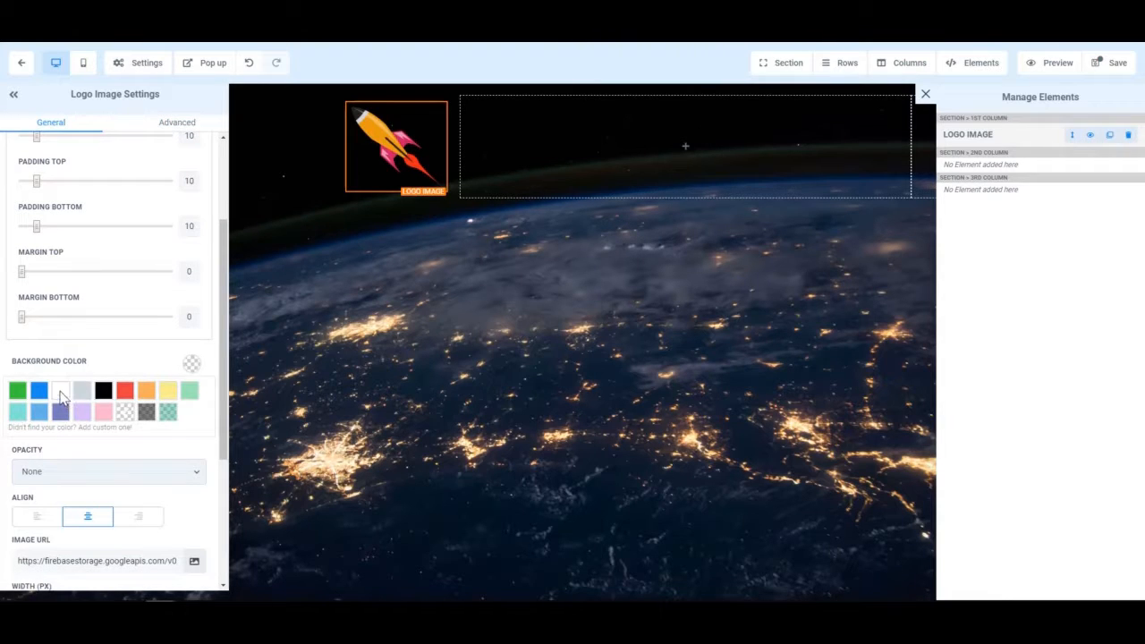
click(59, 391)
scroll(98, 296, up, 2)
Try the Circle image radius on the white-backed logo image, and settle on Round Corners
click(177, 127)
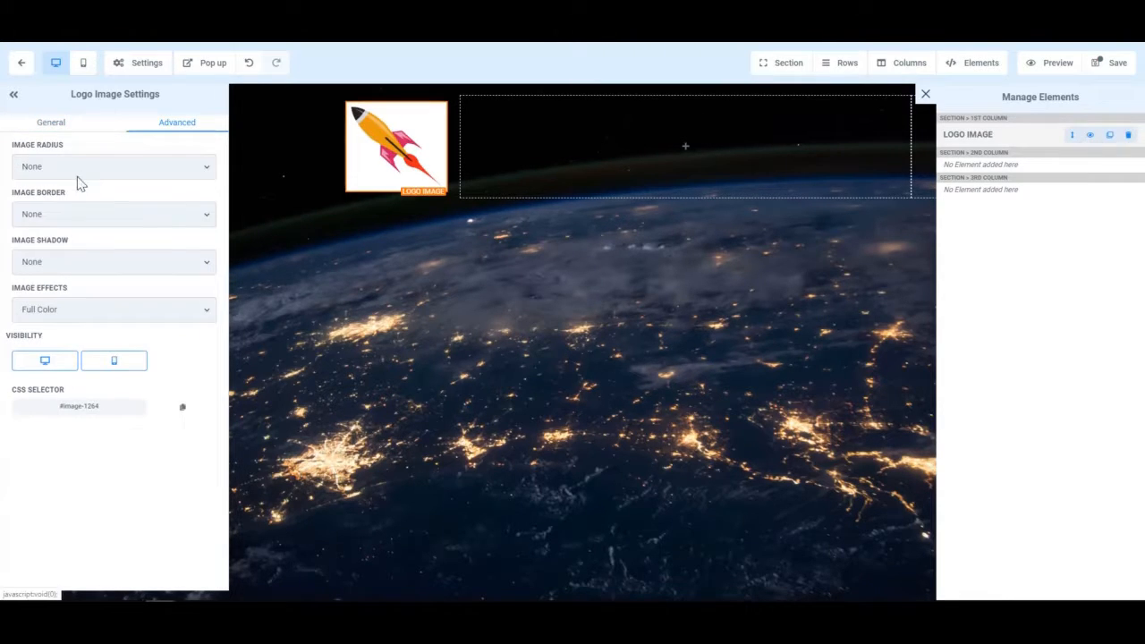
click(88, 170)
click(65, 209)
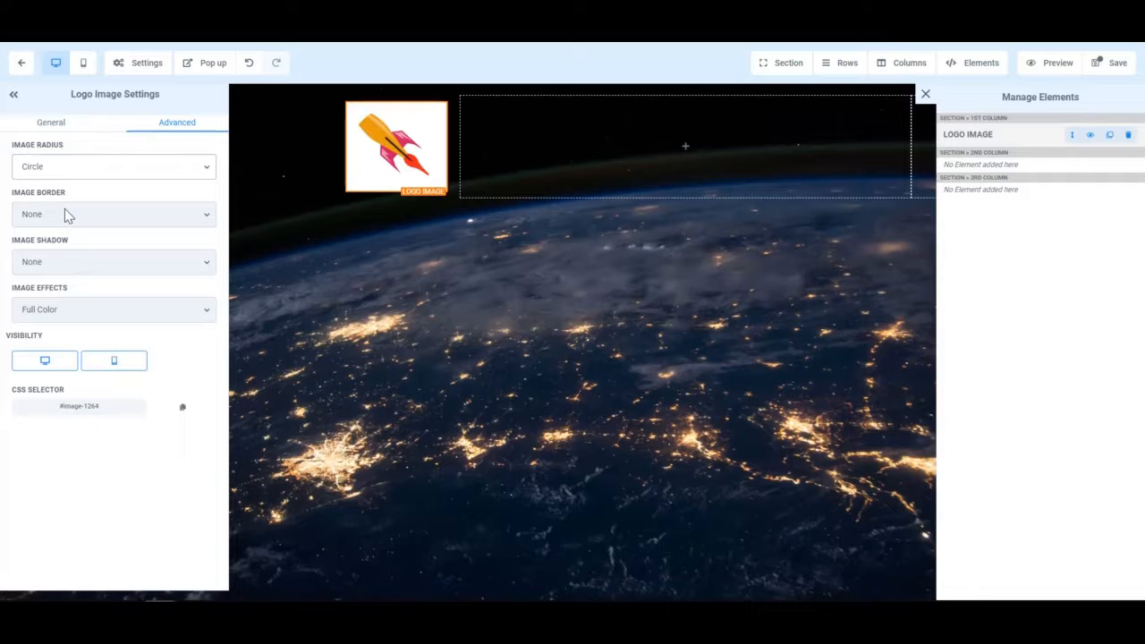
mouse_move(363, 130)
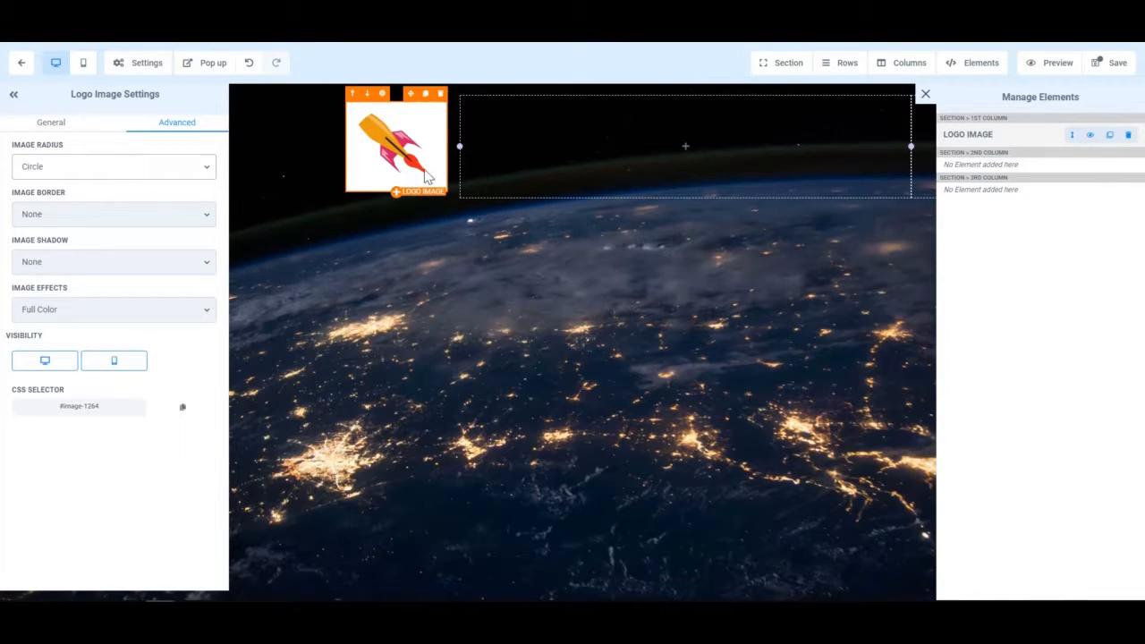
click(143, 170)
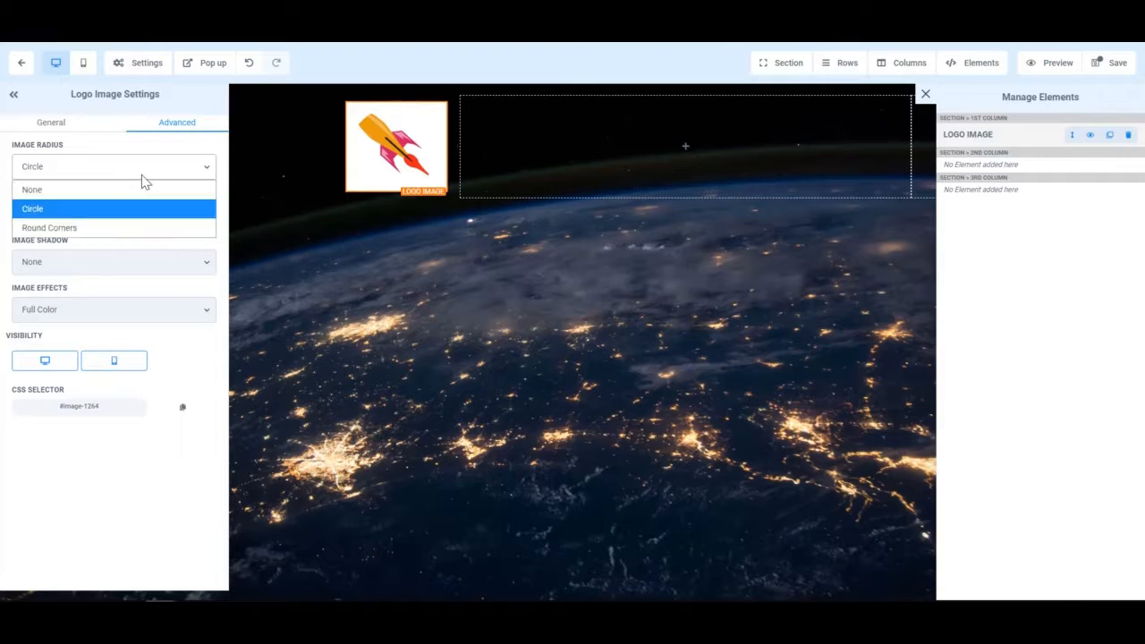
click(93, 234)
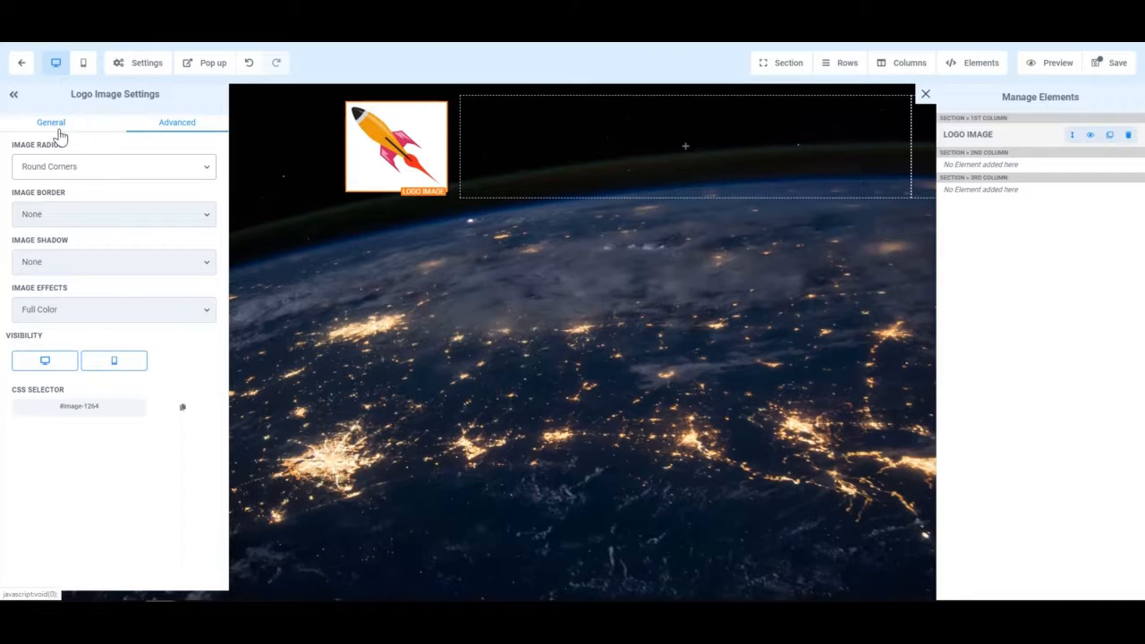
Try the White Thumbnail Border and the Dark Thumbnail Border on the logo image
click(97, 223)
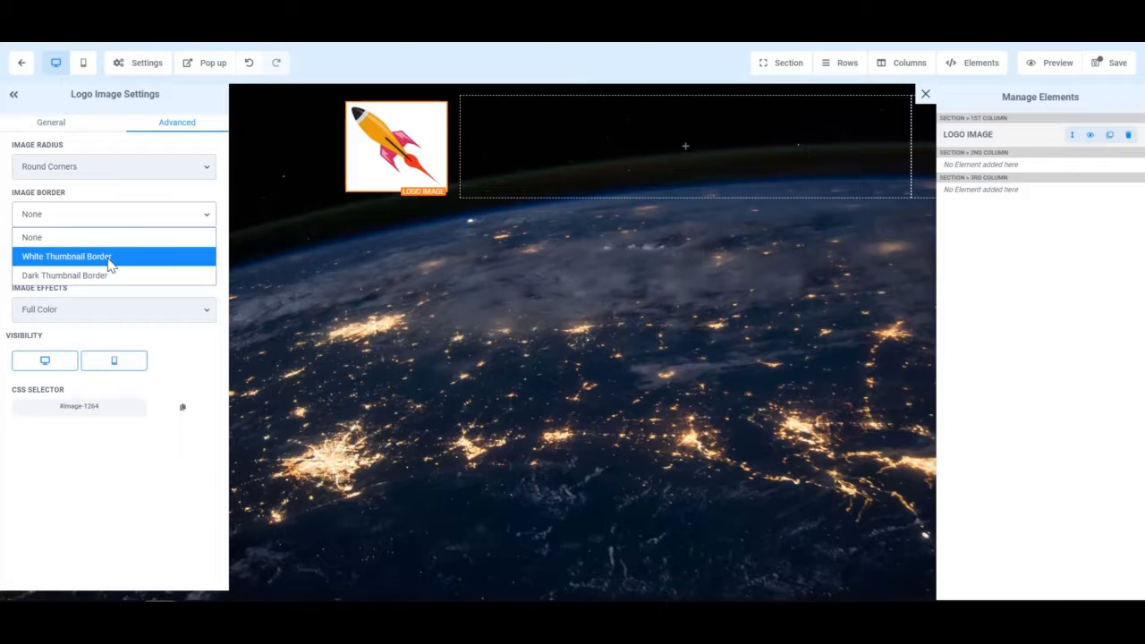
click(109, 258)
click(110, 220)
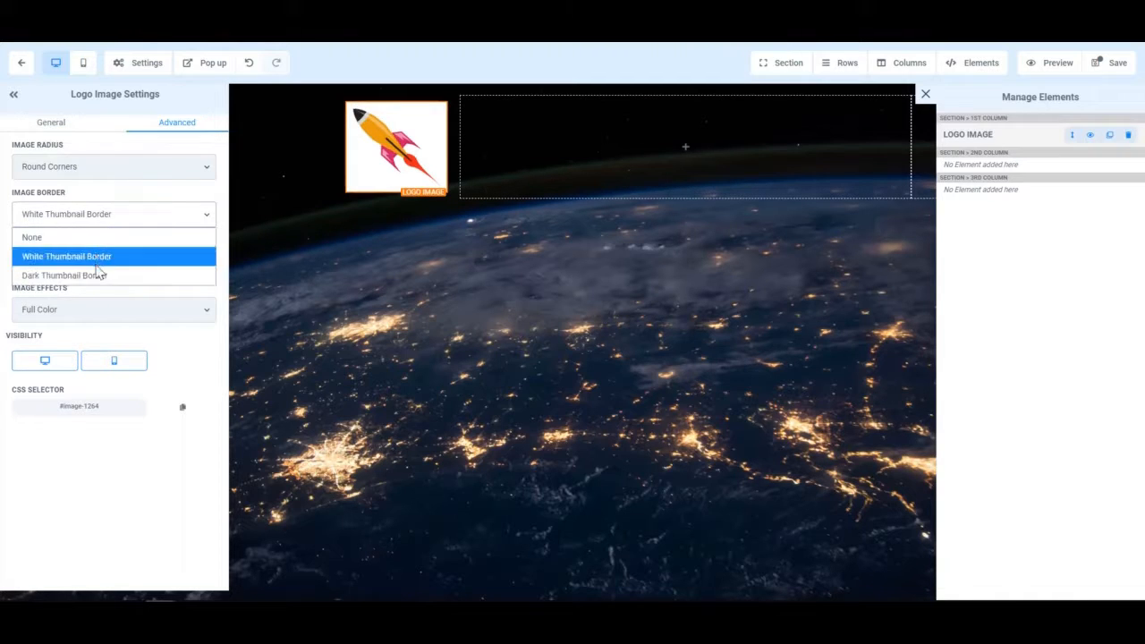
click(98, 262)
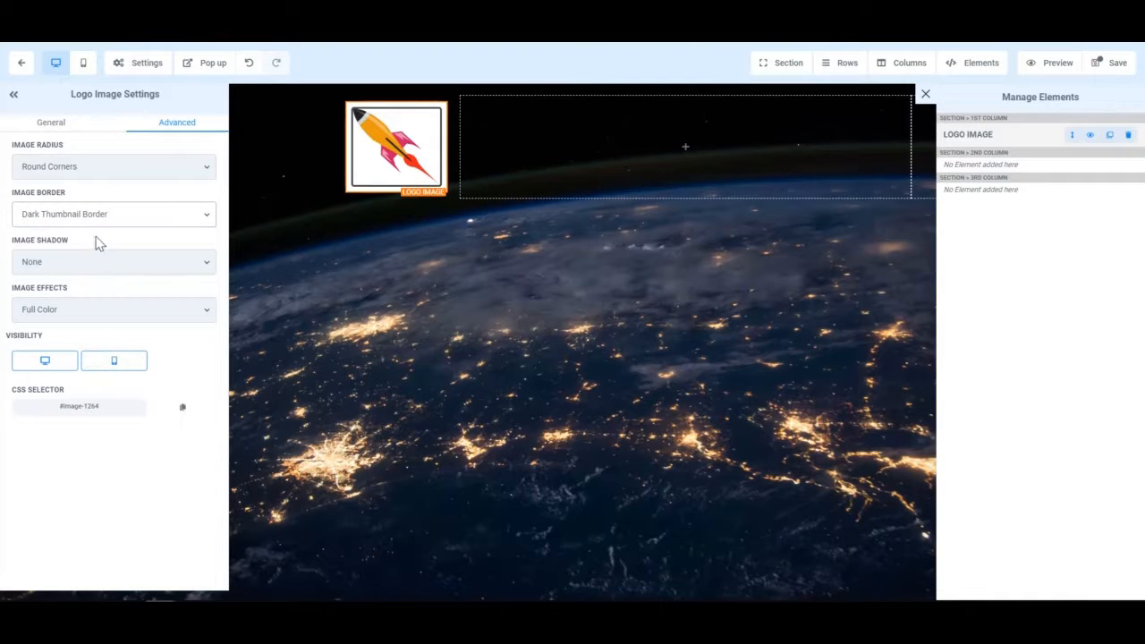
Try the Dark Shadow on the logo image, and set both its image border and image shadow back to None
click(97, 264)
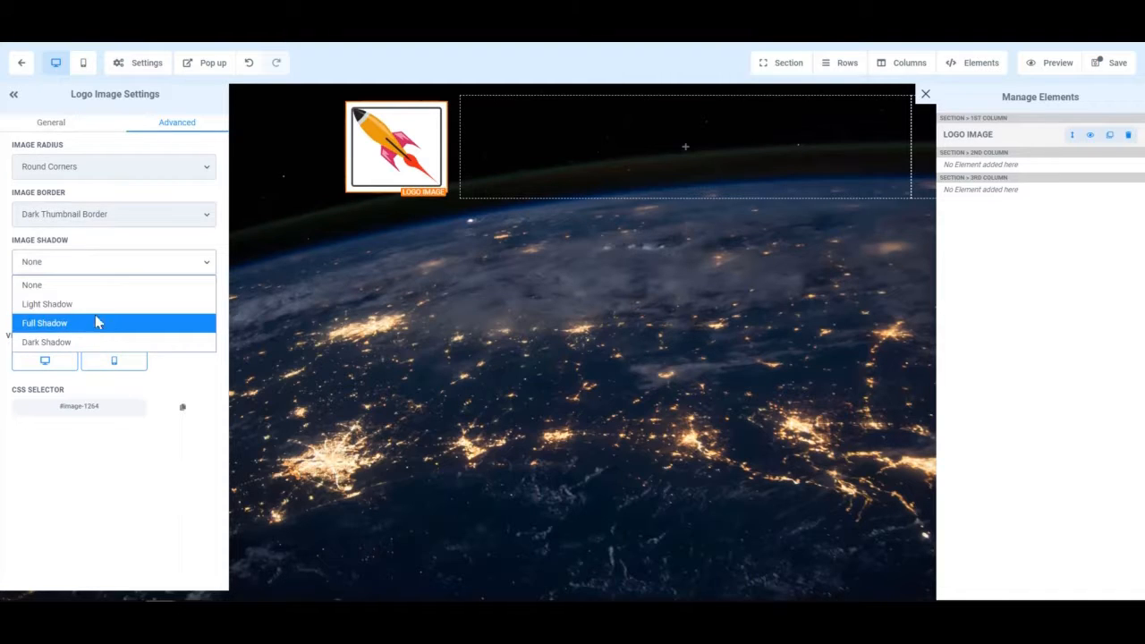
click(90, 342)
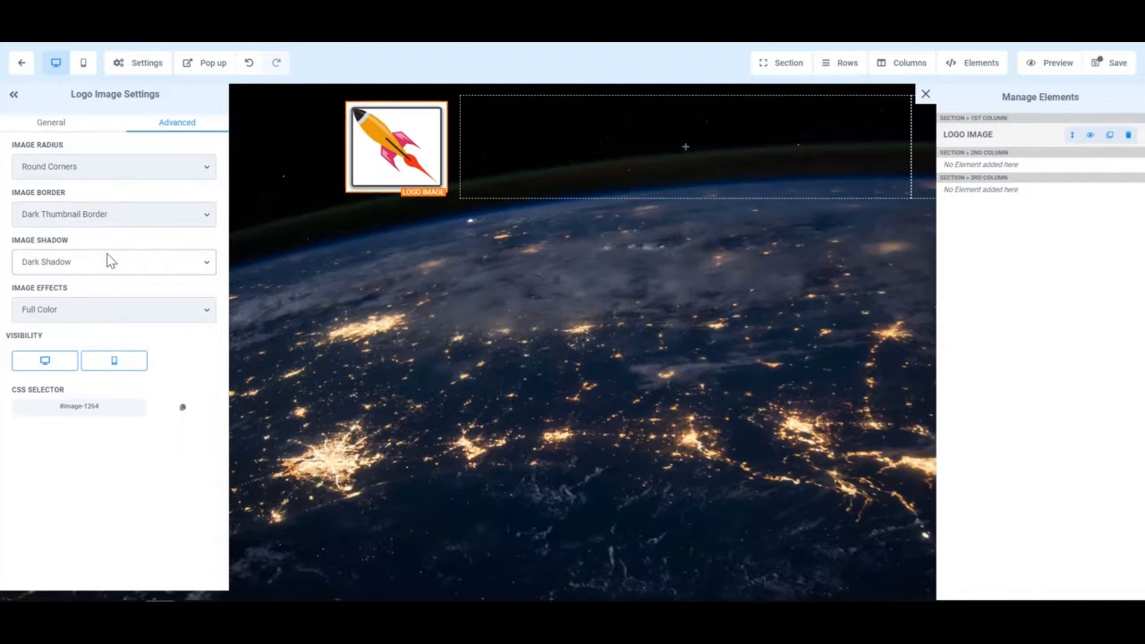
click(108, 223)
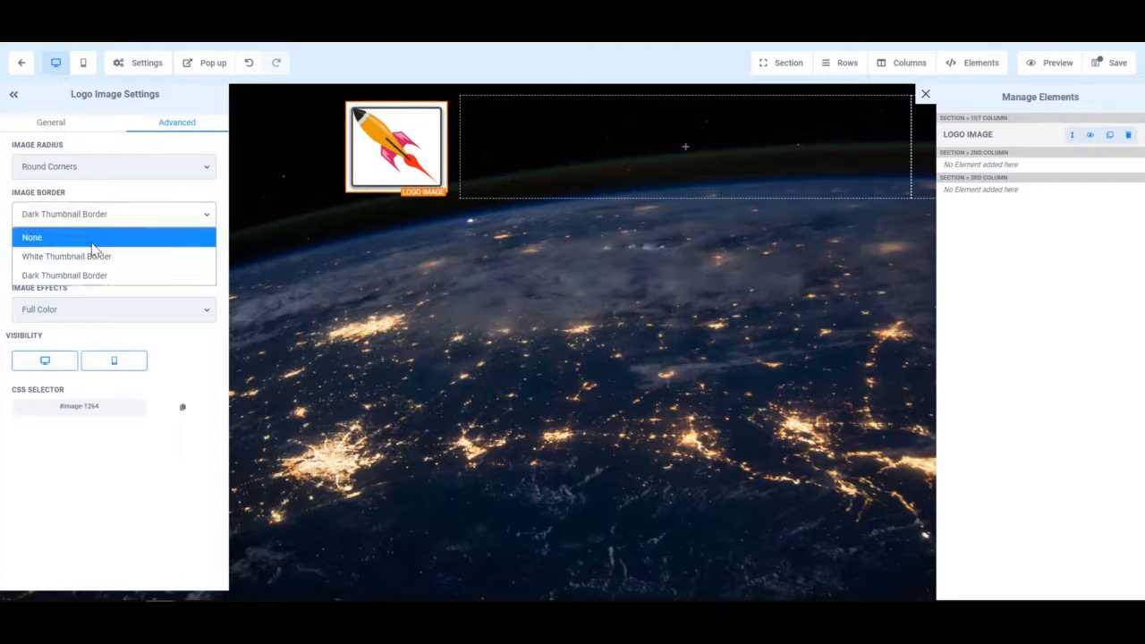
click(91, 240)
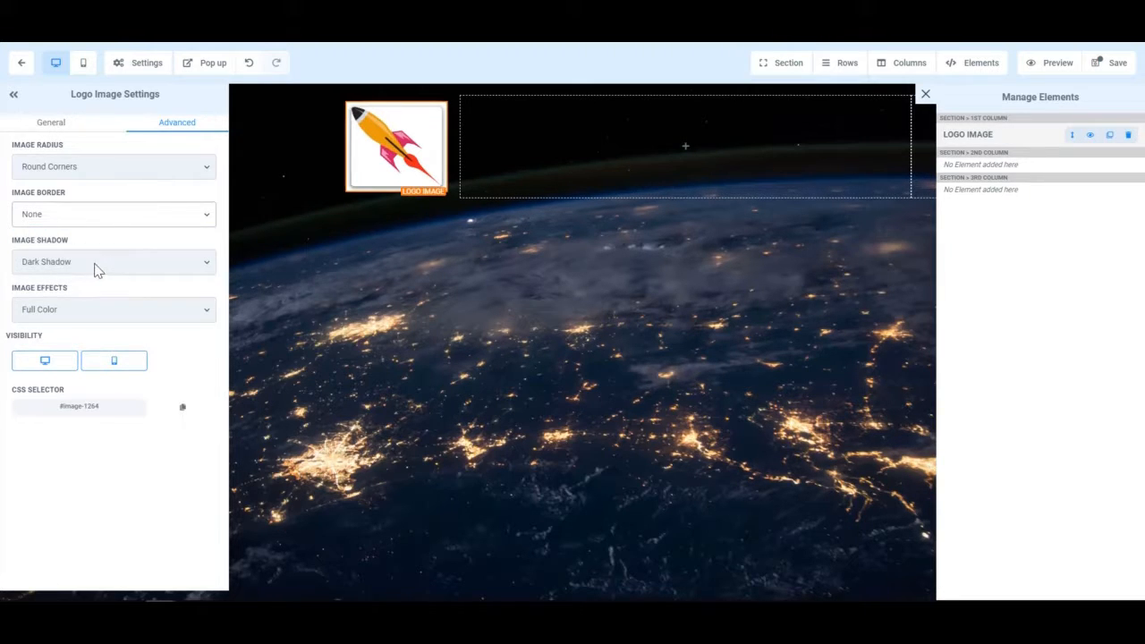
click(96, 264)
click(88, 287)
Try the Black & White image effect on the logo image, and return it to Full Color
click(85, 306)
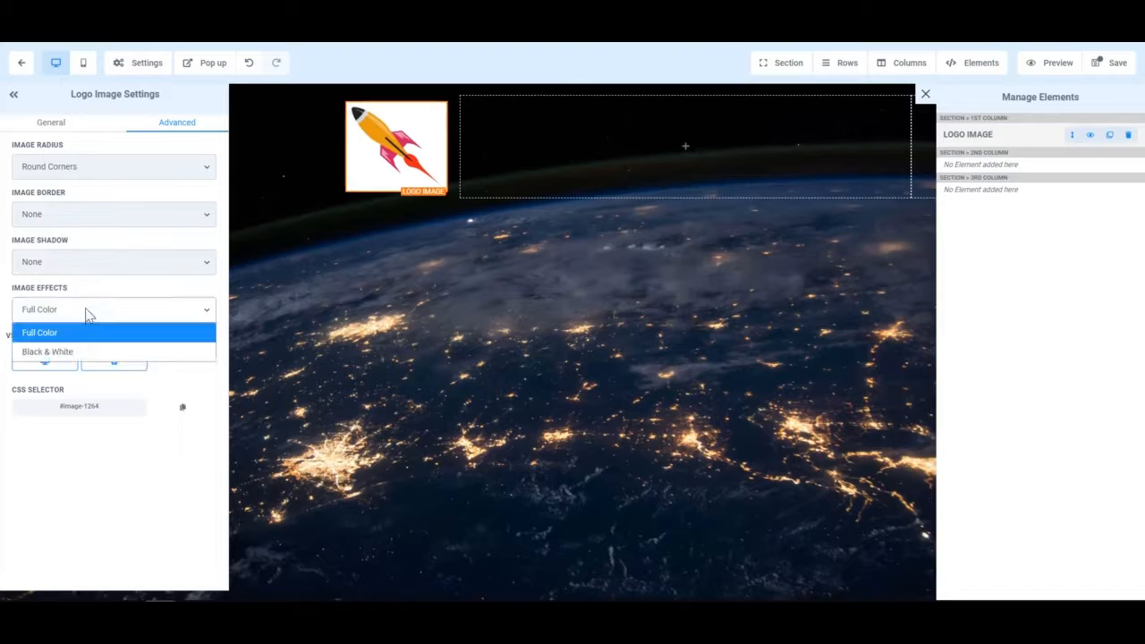
click(81, 353)
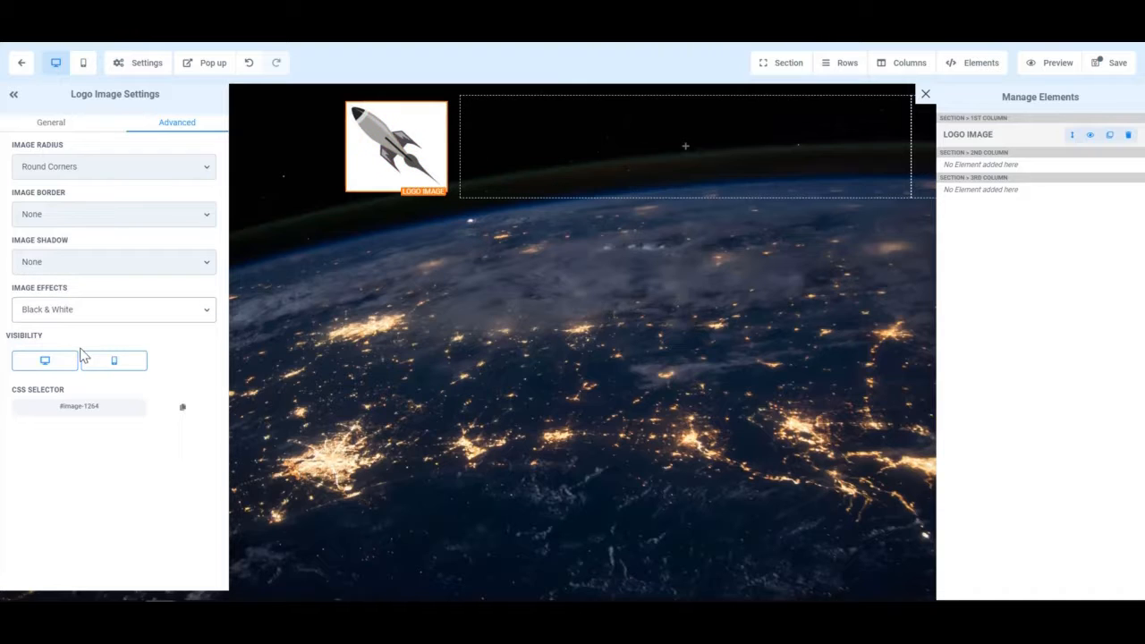
click(98, 314)
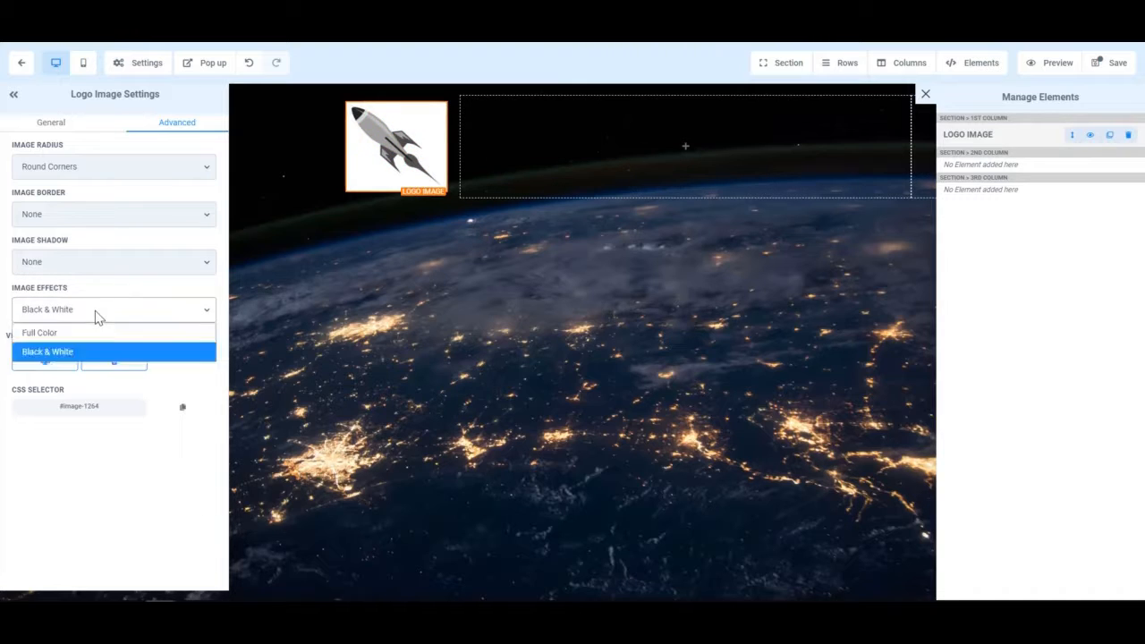
click(84, 333)
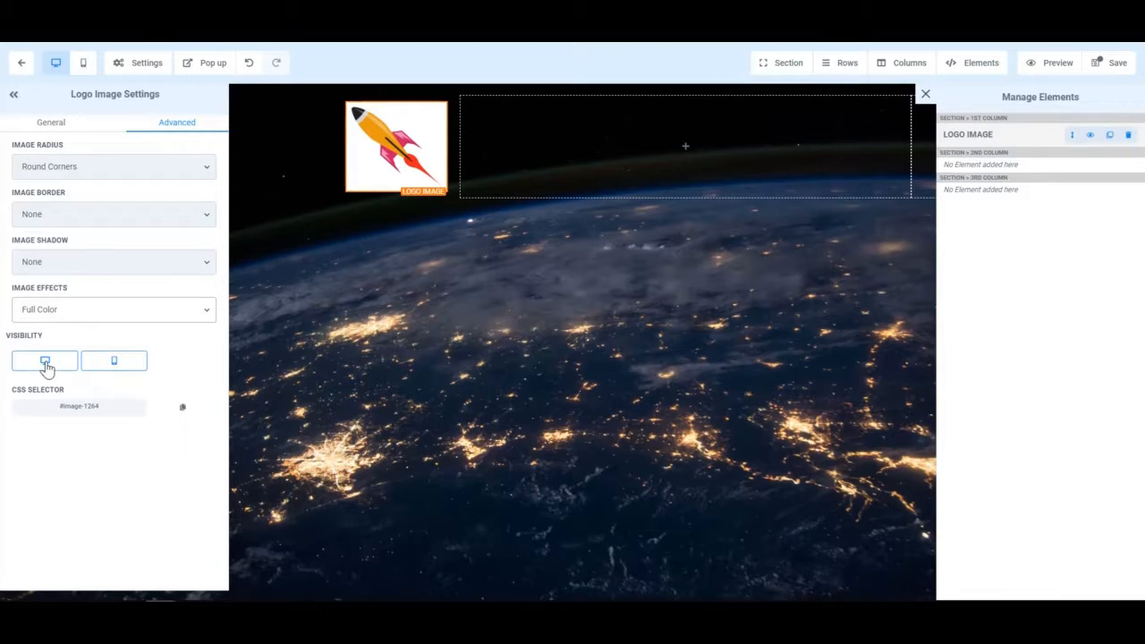
Try hiding the logo image on mobile, check it in the mobile view, restore its mobile visibility and return to the desktop view
click(109, 365)
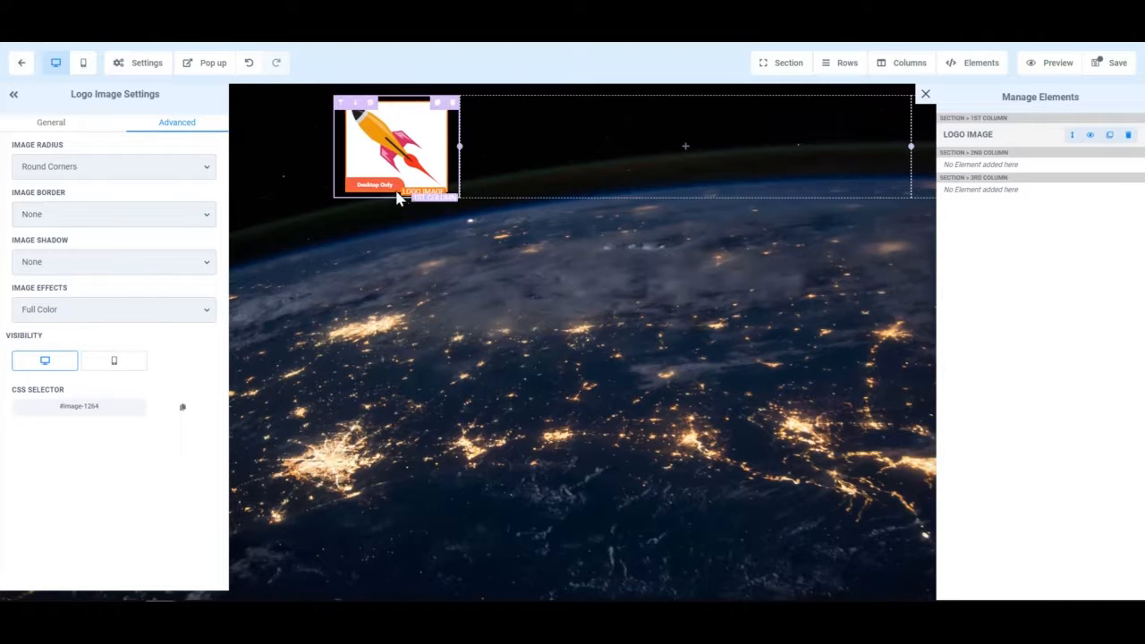
click(83, 64)
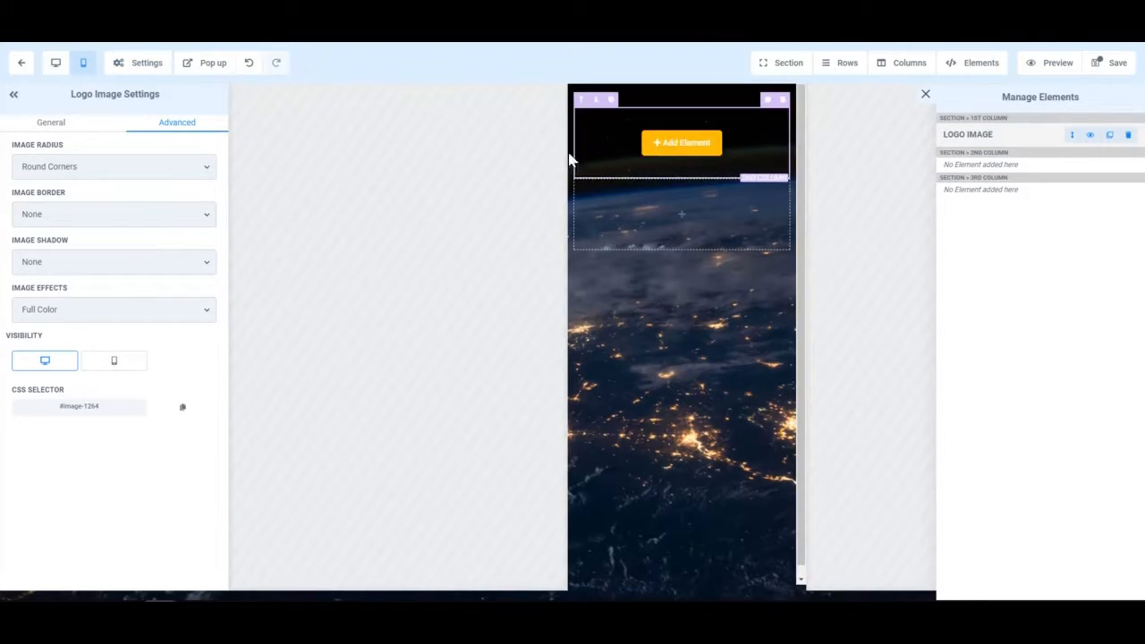
click(115, 361)
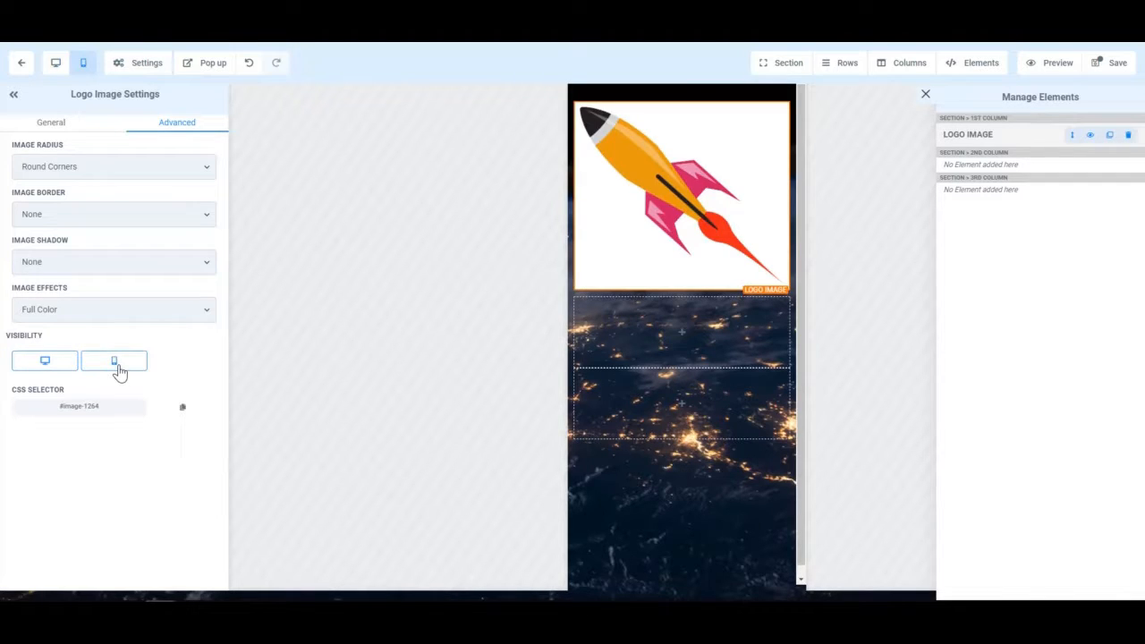
click(55, 63)
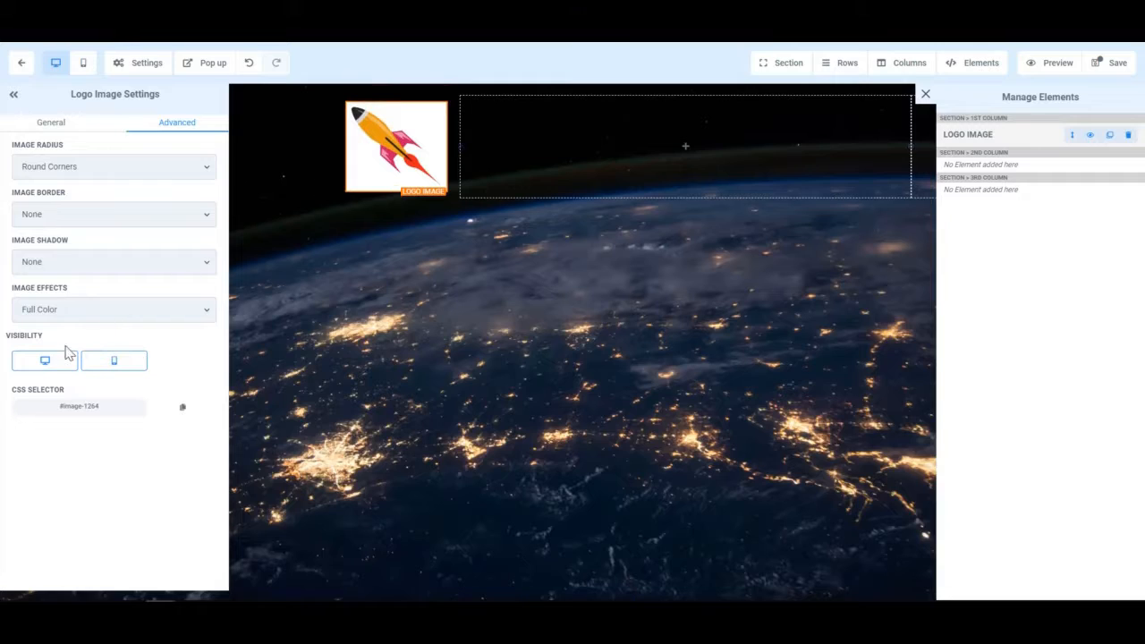
Try hiding the logo image on desktop, check it in the mobile view, return to the desktop view and restore its desktop visibility
click(45, 367)
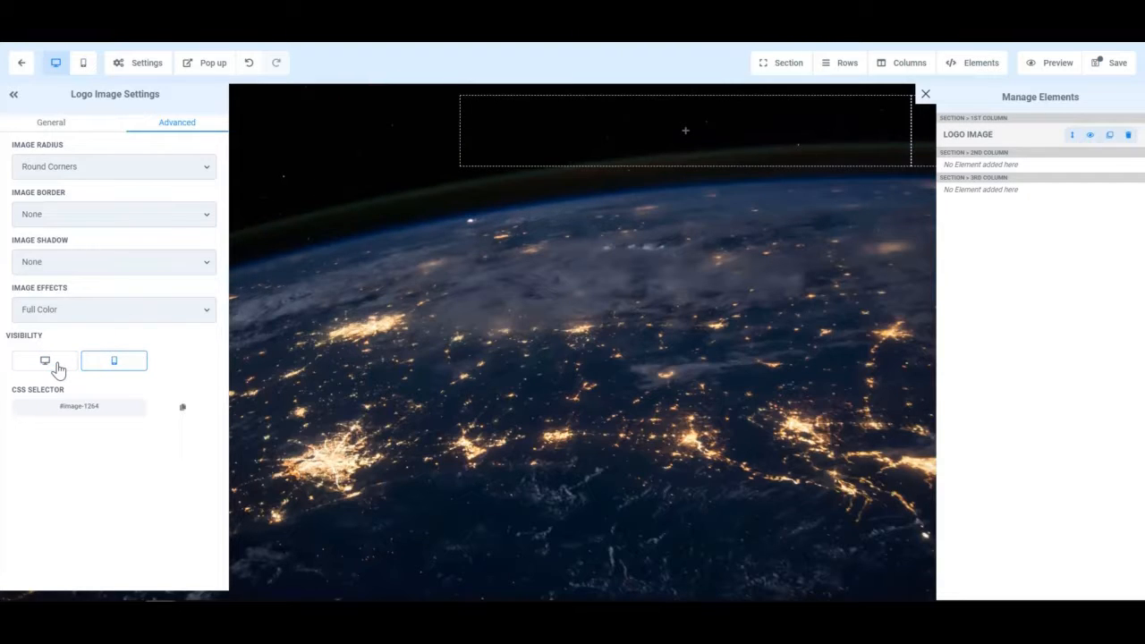
click(85, 65)
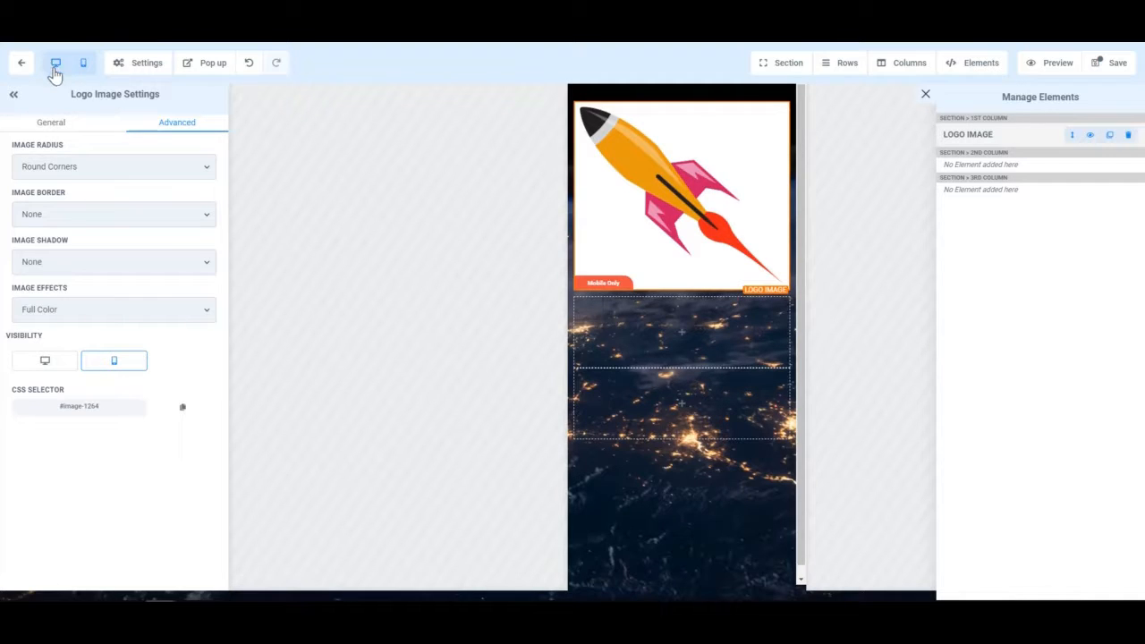
click(54, 70)
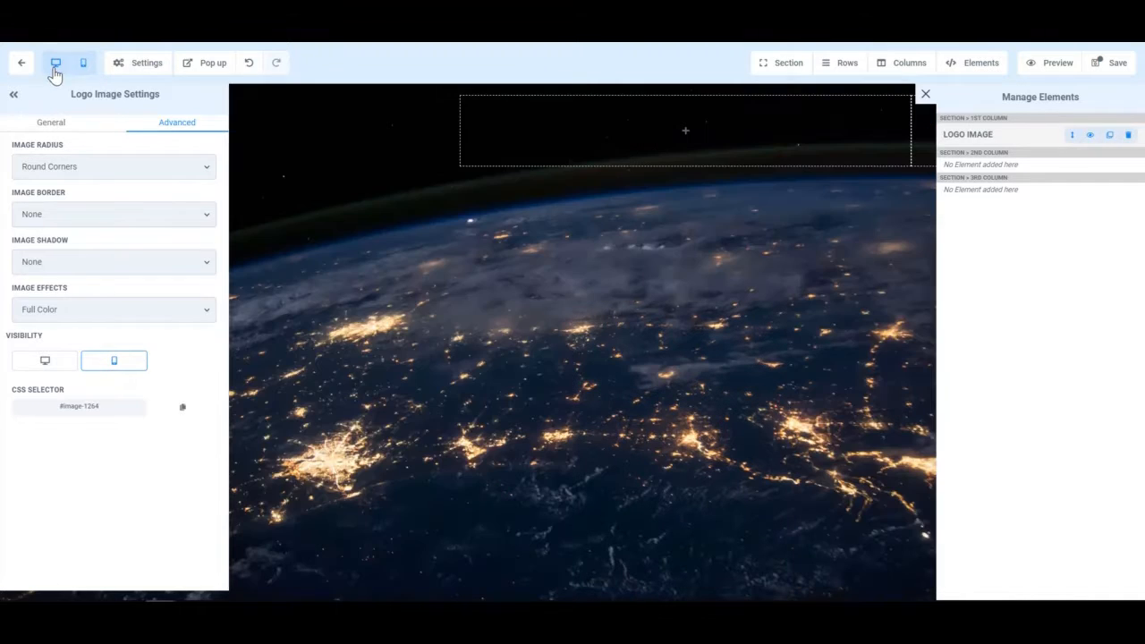
click(42, 363)
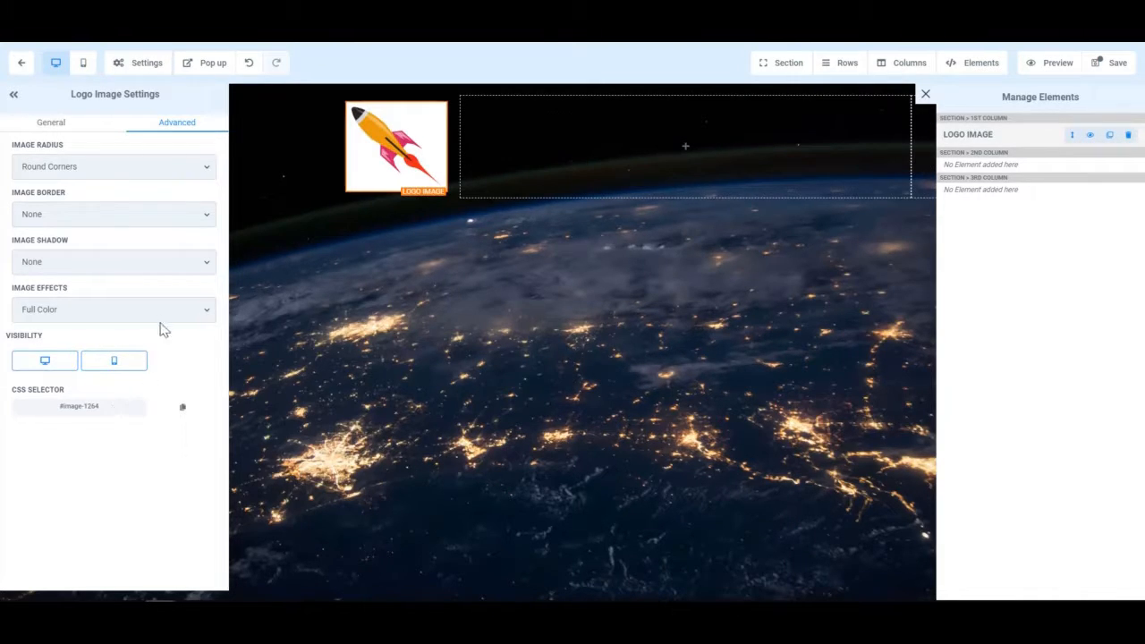
Set the logo image's background color to transparent in its general settings
click(14, 95)
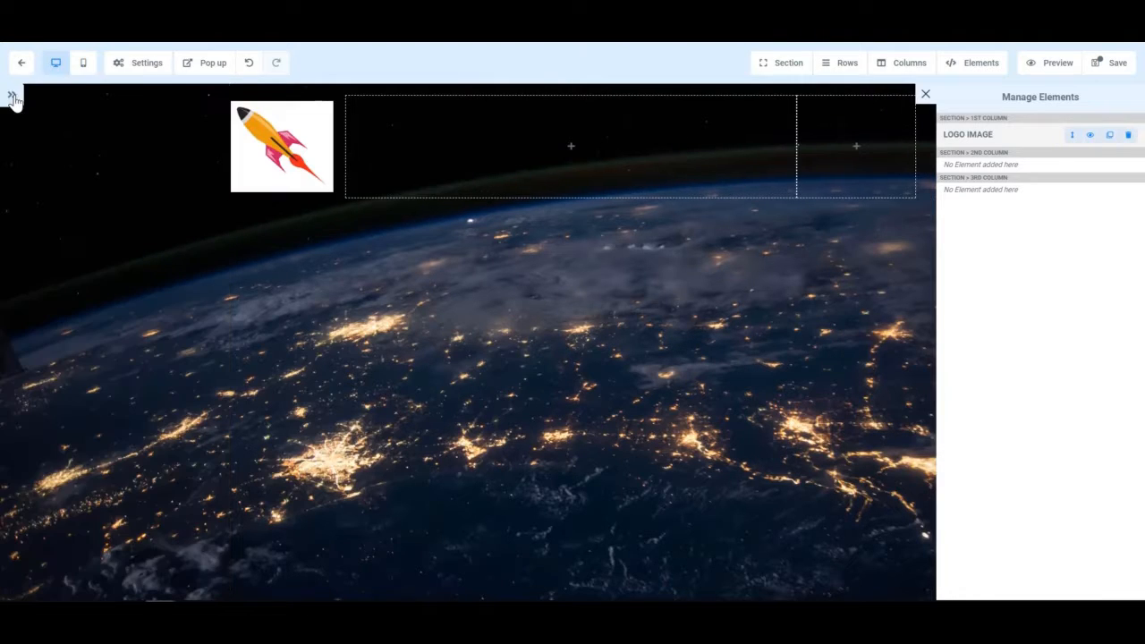
click(309, 136)
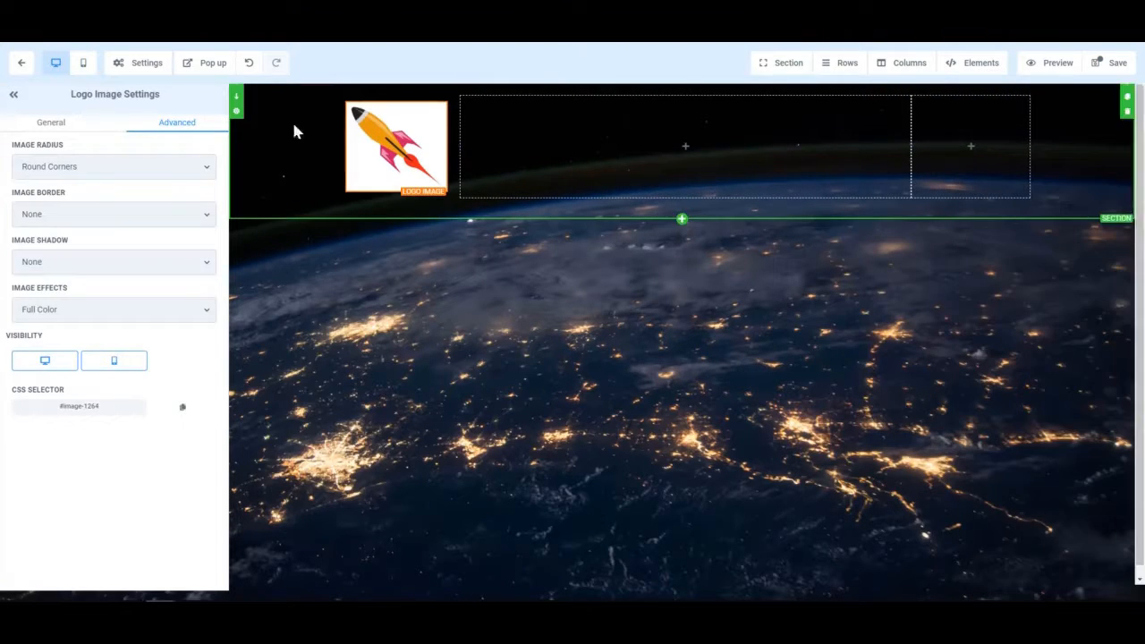
click(70, 124)
scroll(70, 450, down, 3)
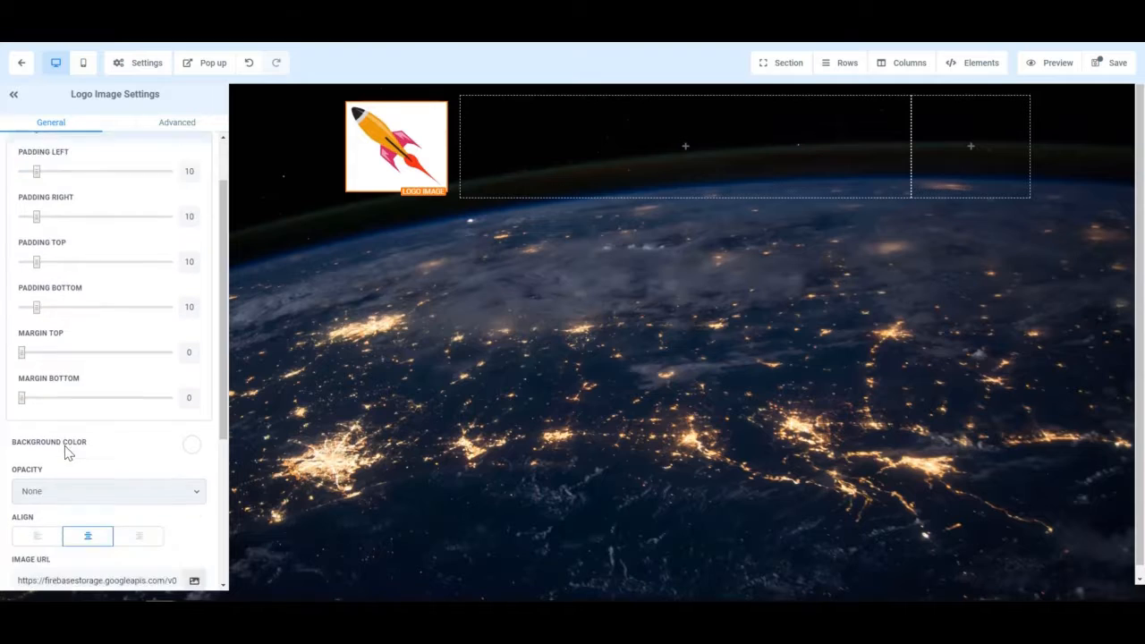
scroll(83, 465, down, 5)
scroll(82, 465, up, 6)
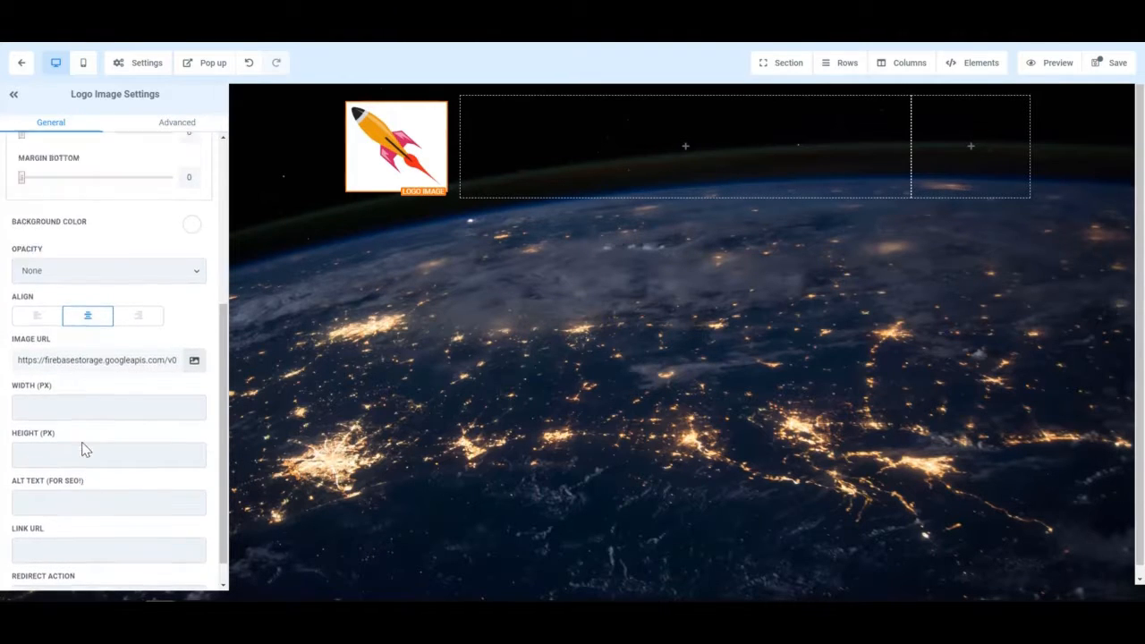
click(194, 428)
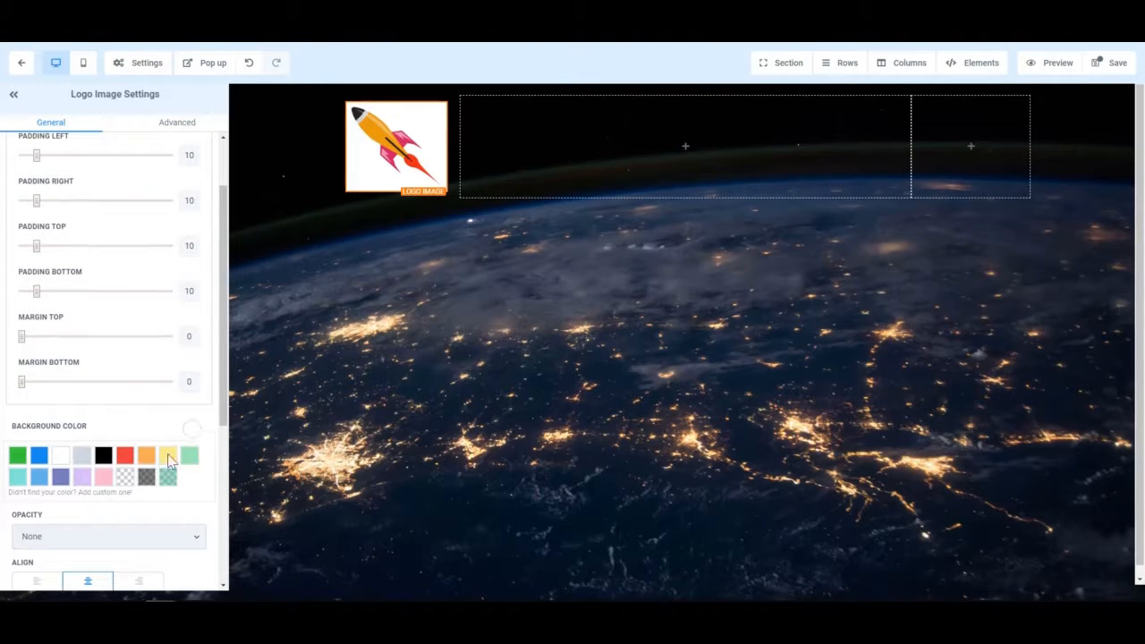
click(124, 477)
Add a Headline element to the second column of the row
mouse_move(746, 166)
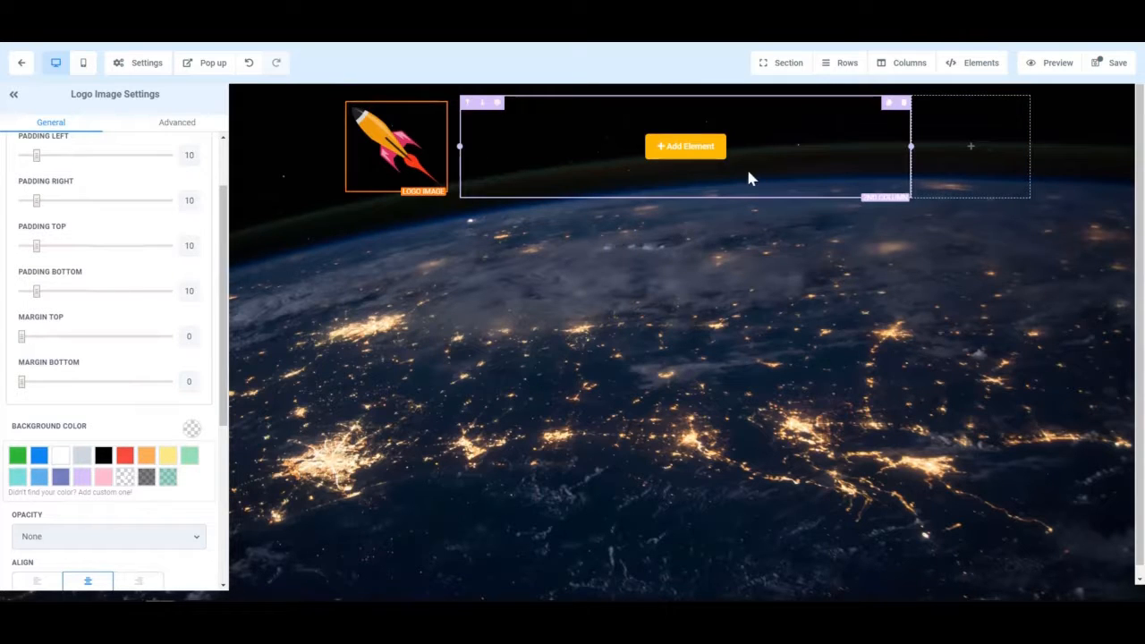
click(694, 152)
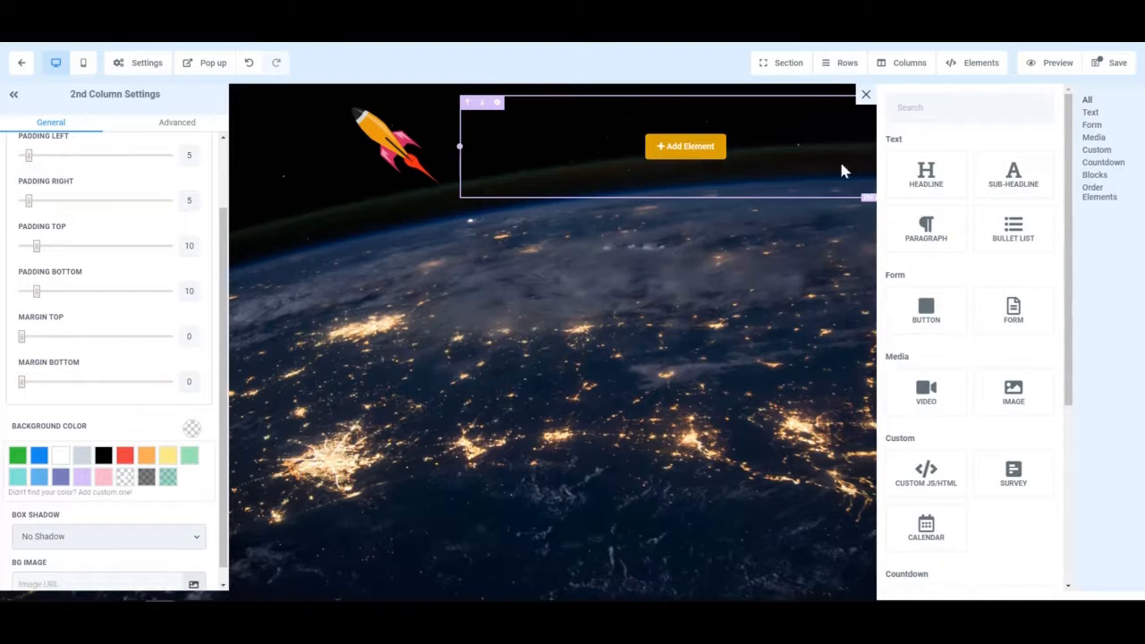
click(930, 182)
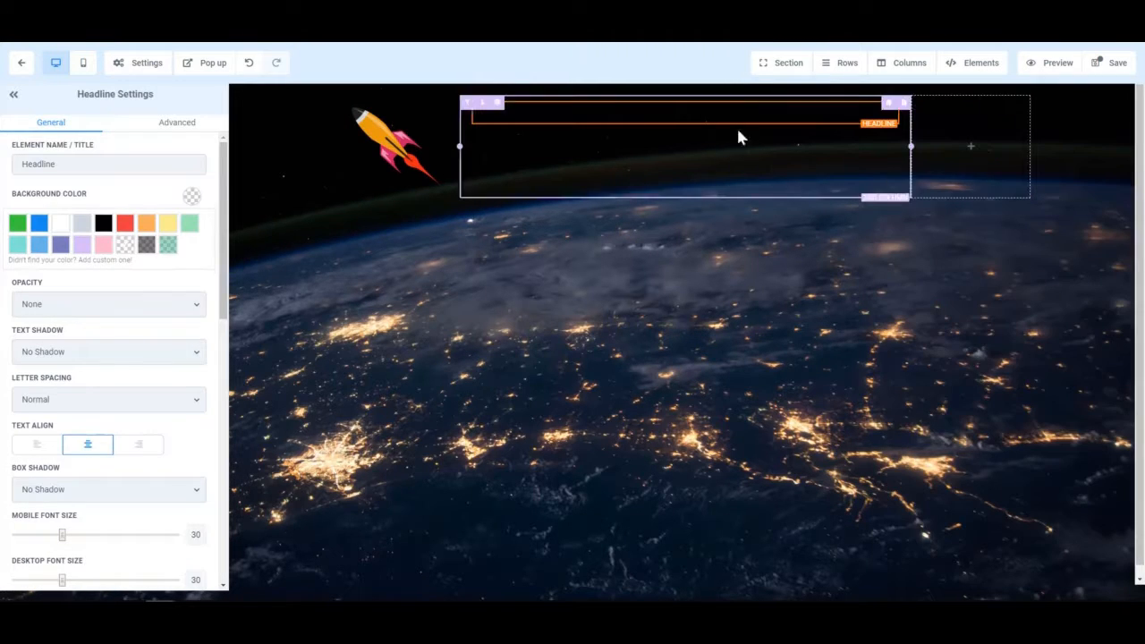
triple_click(692, 114)
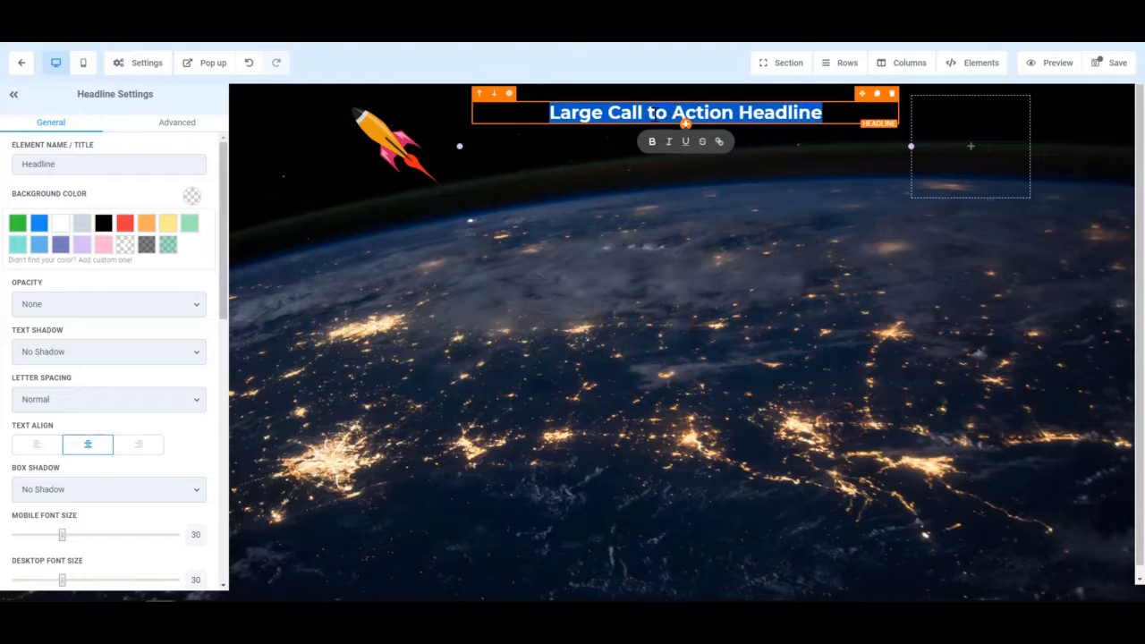
click(674, 117)
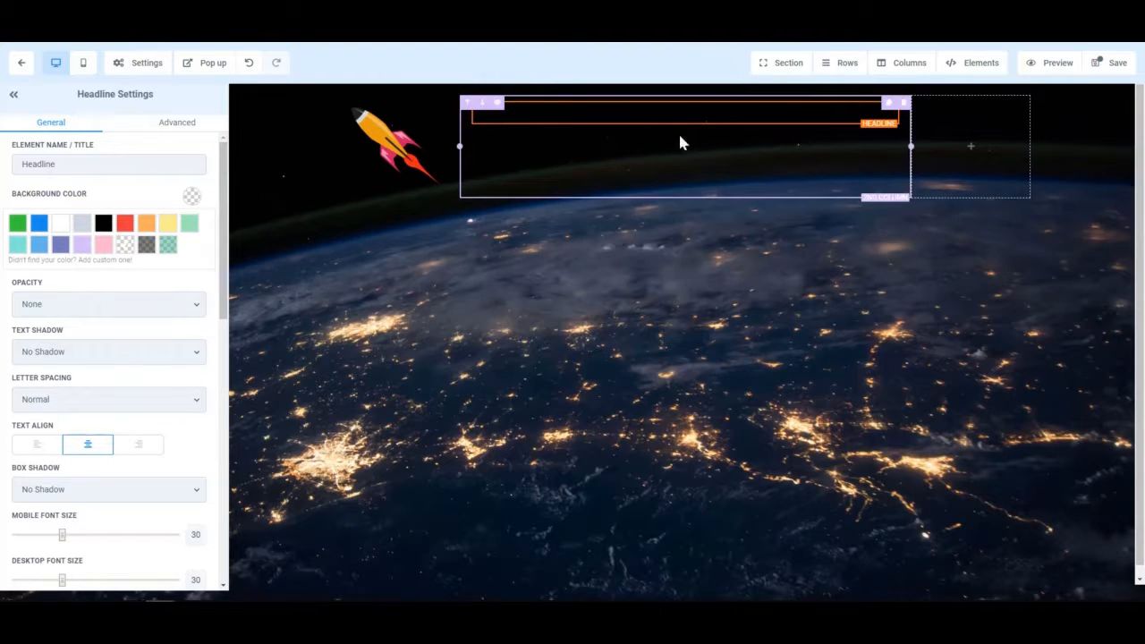
click(641, 164)
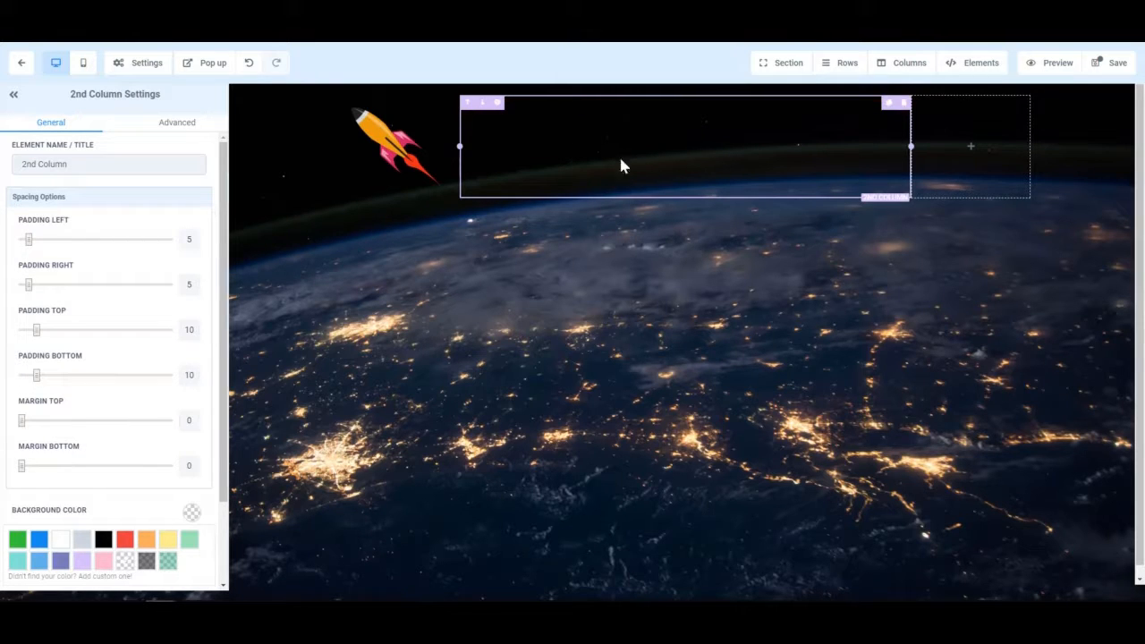
Change the page's typography text color to white
click(140, 67)
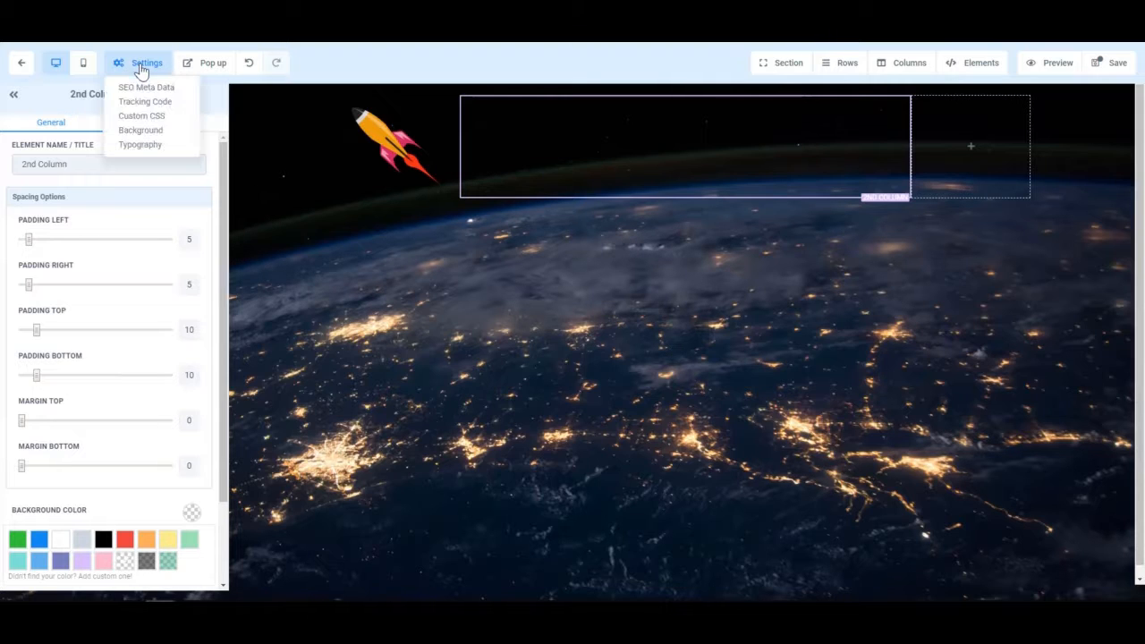
click(140, 145)
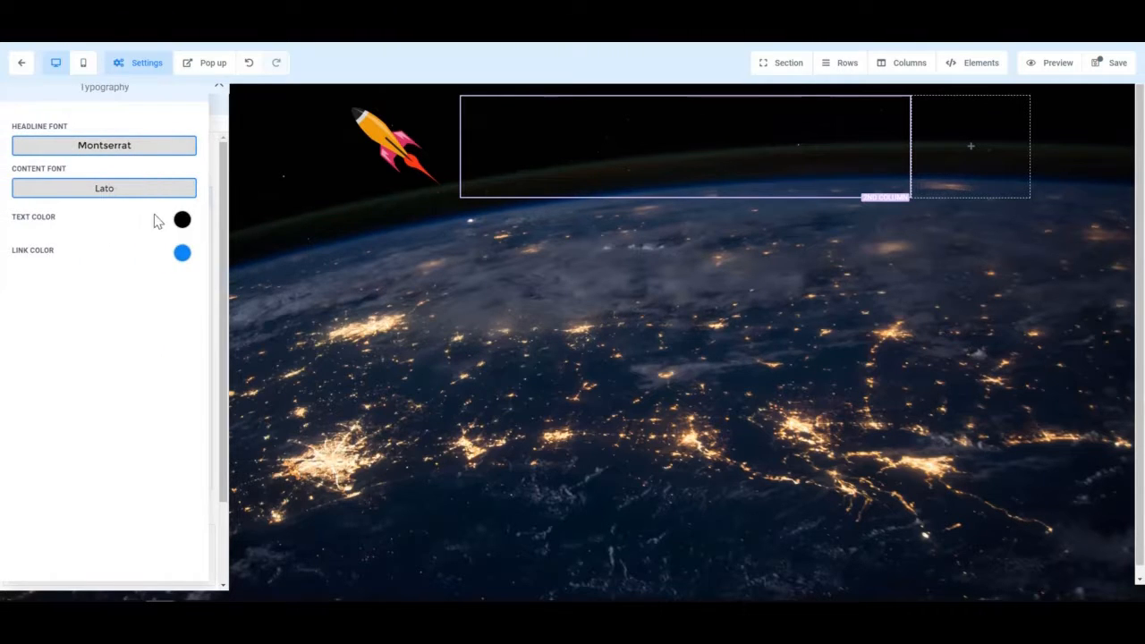
click(182, 219)
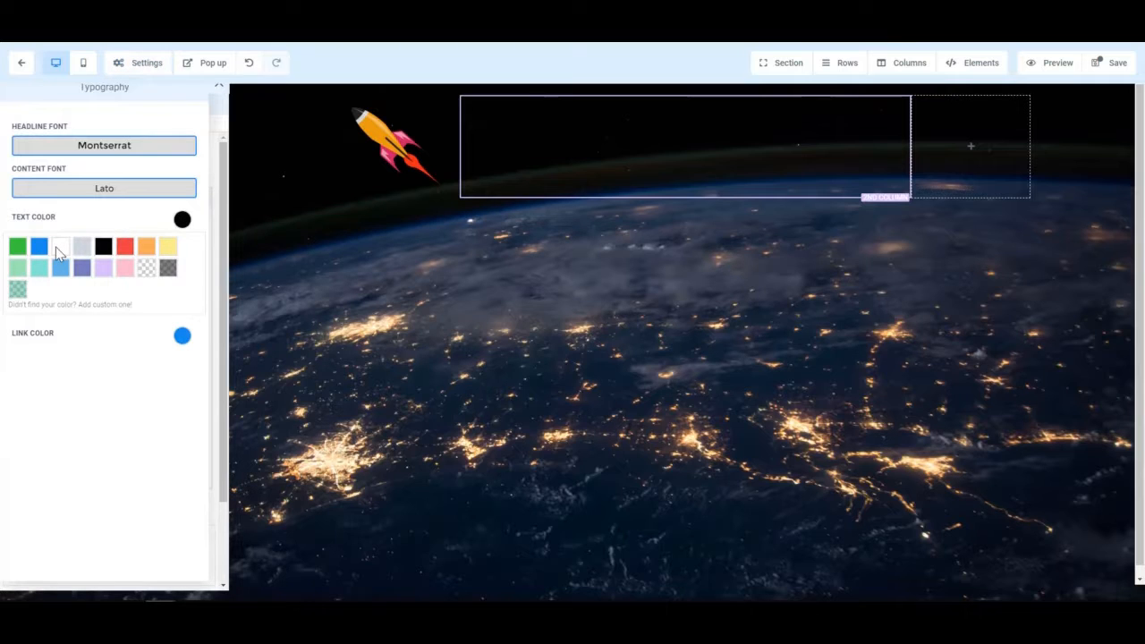
click(62, 246)
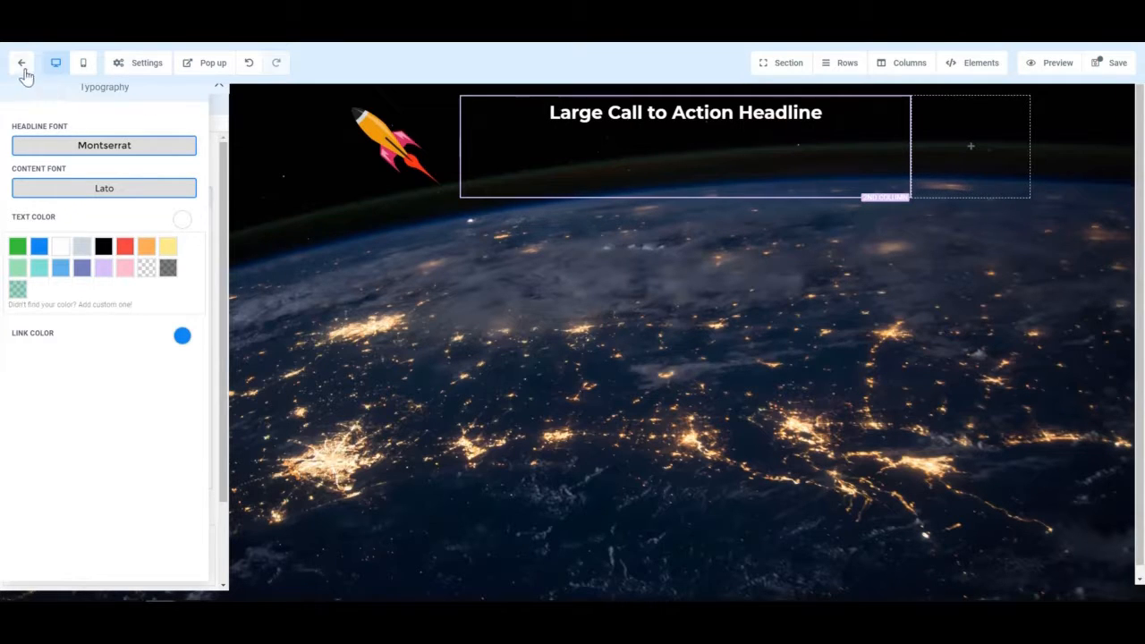
click(219, 91)
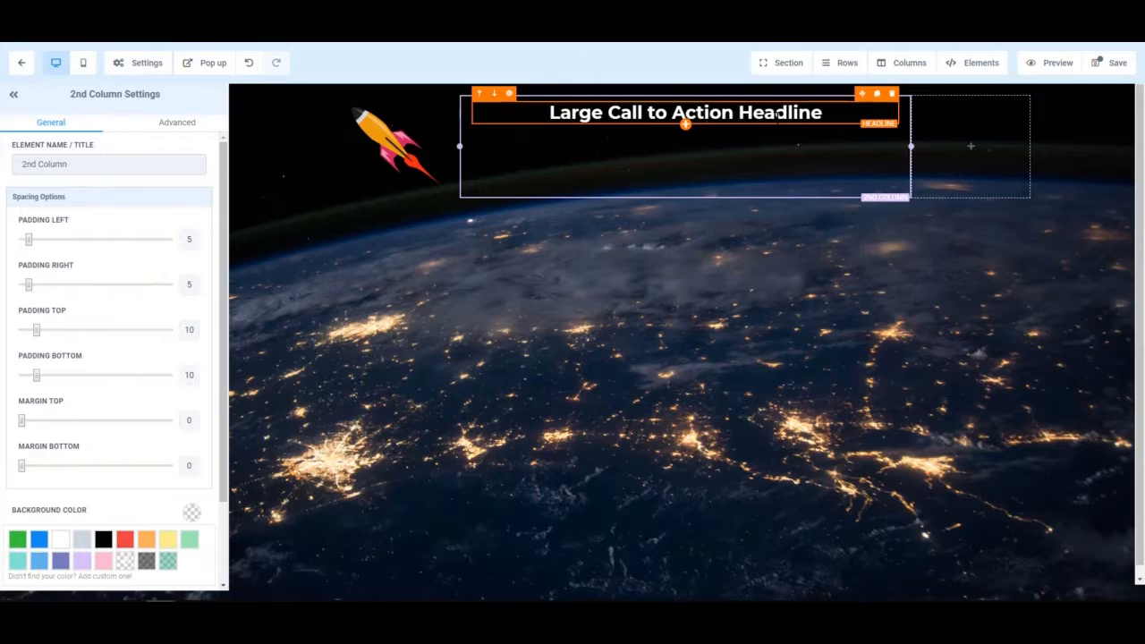
Add two Sub-Headline elements below the headline in the second column and move the first one above the headline
click(684, 126)
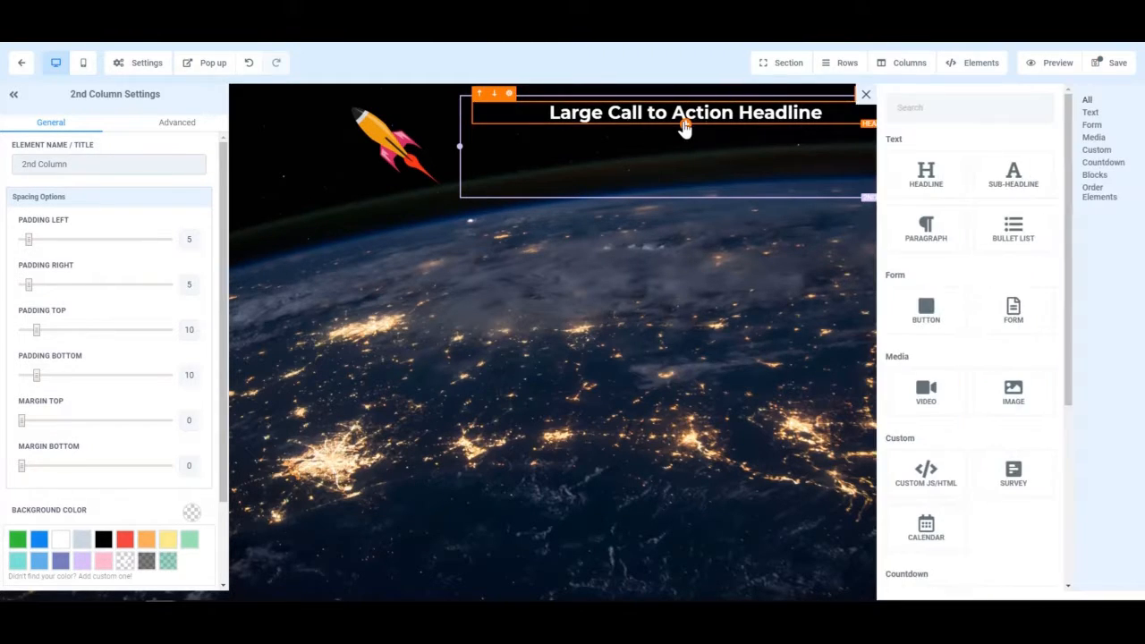
click(1012, 183)
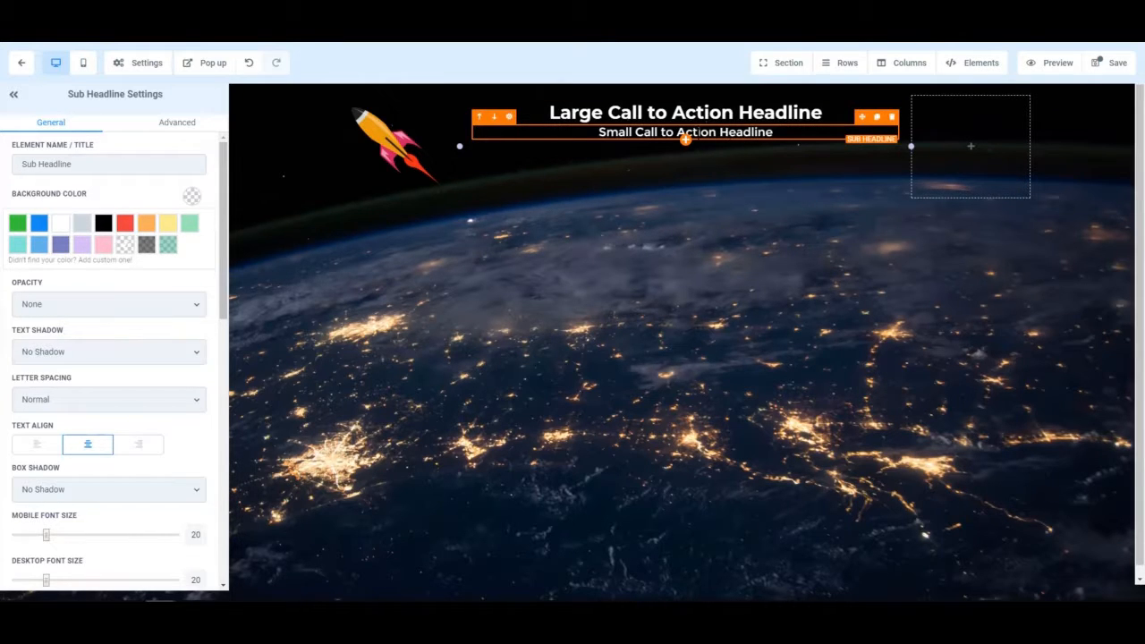
click(685, 140)
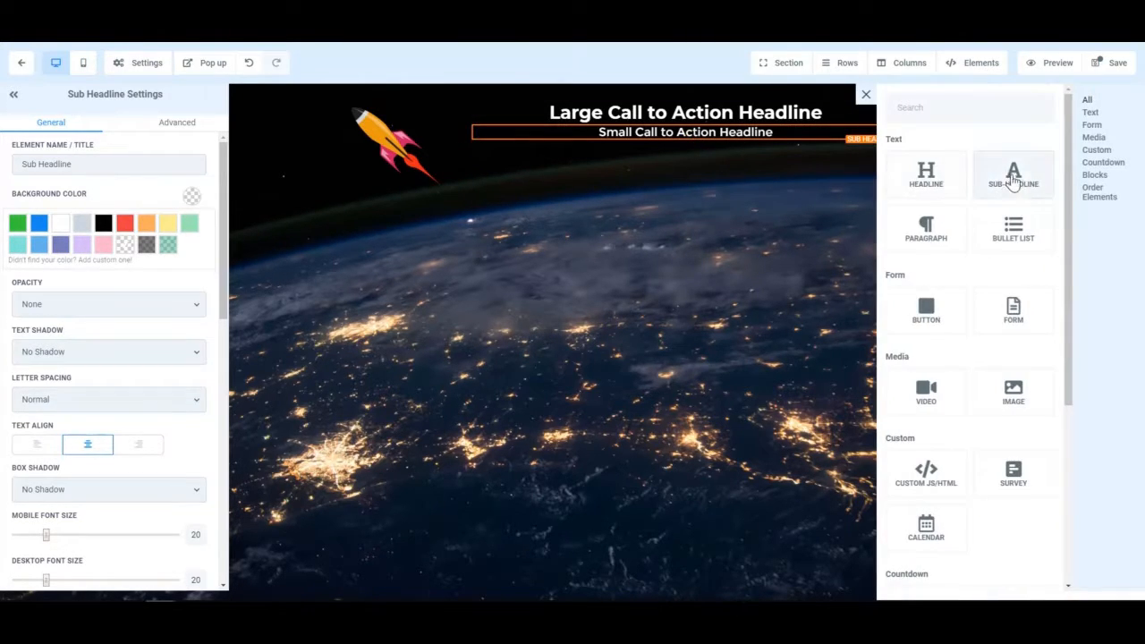
click(1013, 180)
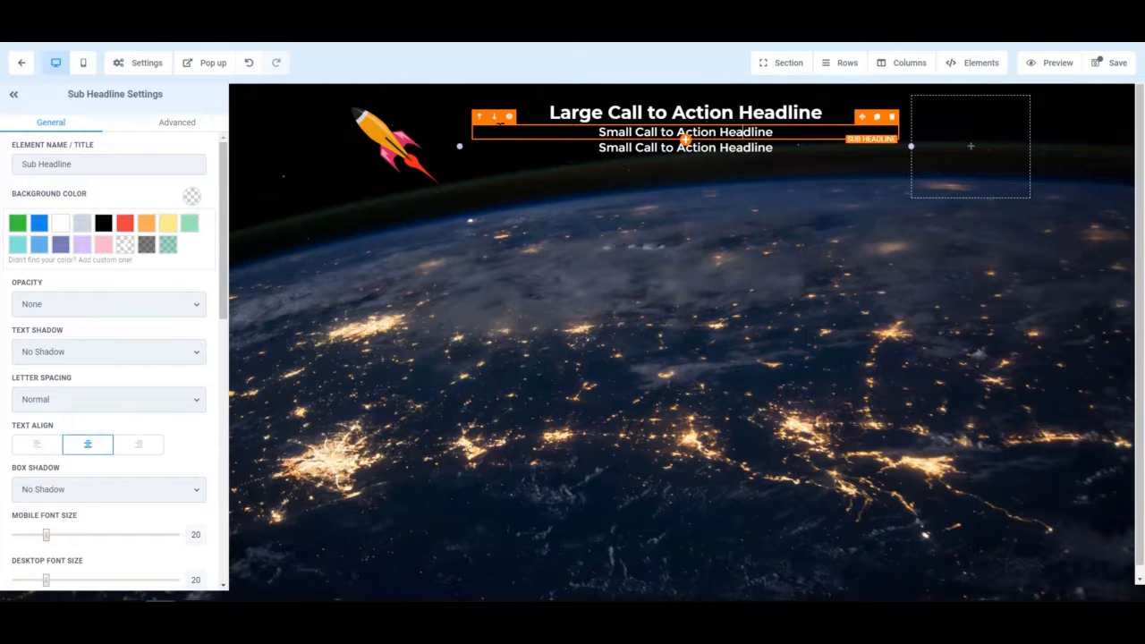
click(479, 117)
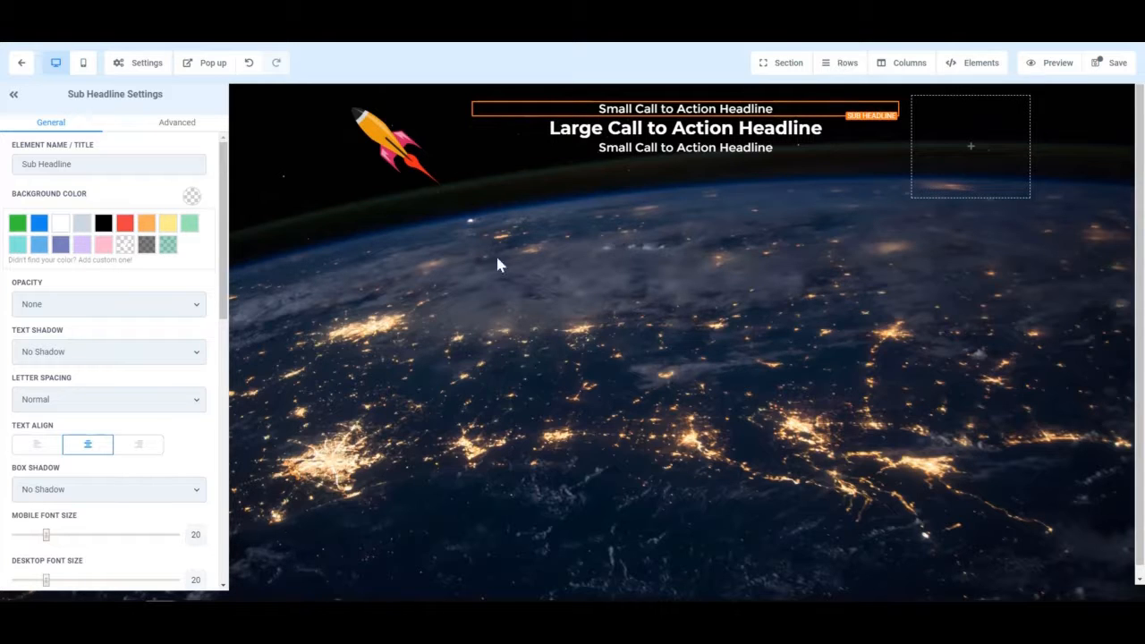
Replace the upper sub-headline's text with "Special Offer for {{weekday}}, {{today}} of {{month}}"
triple_click(698, 108)
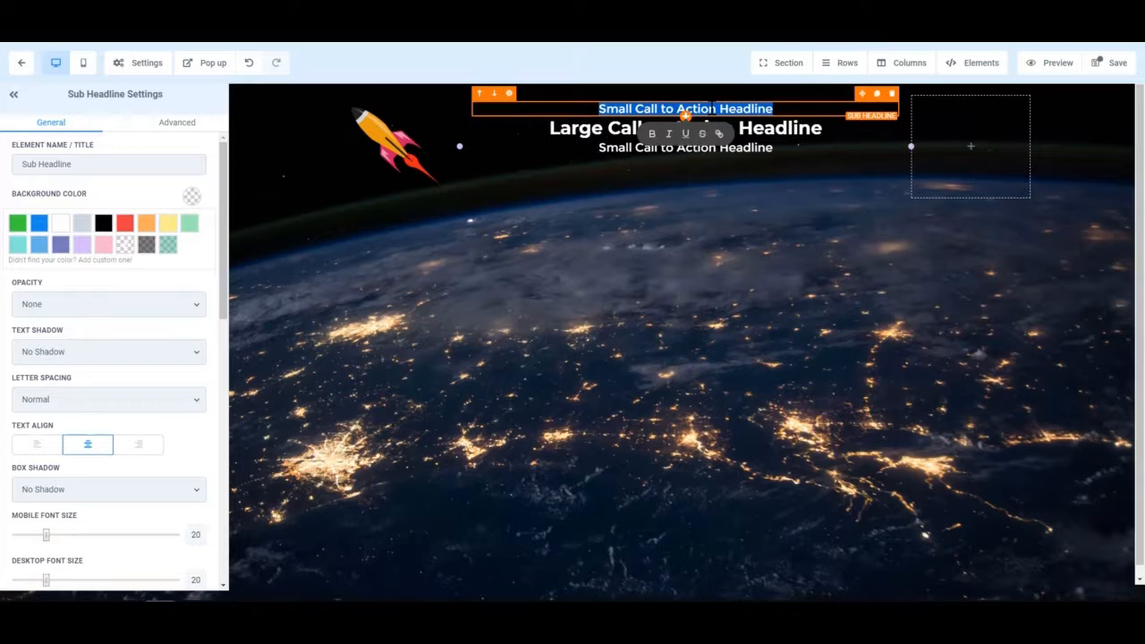
text(Special Offer for {{weekday}}, {{today}} of {{month}})
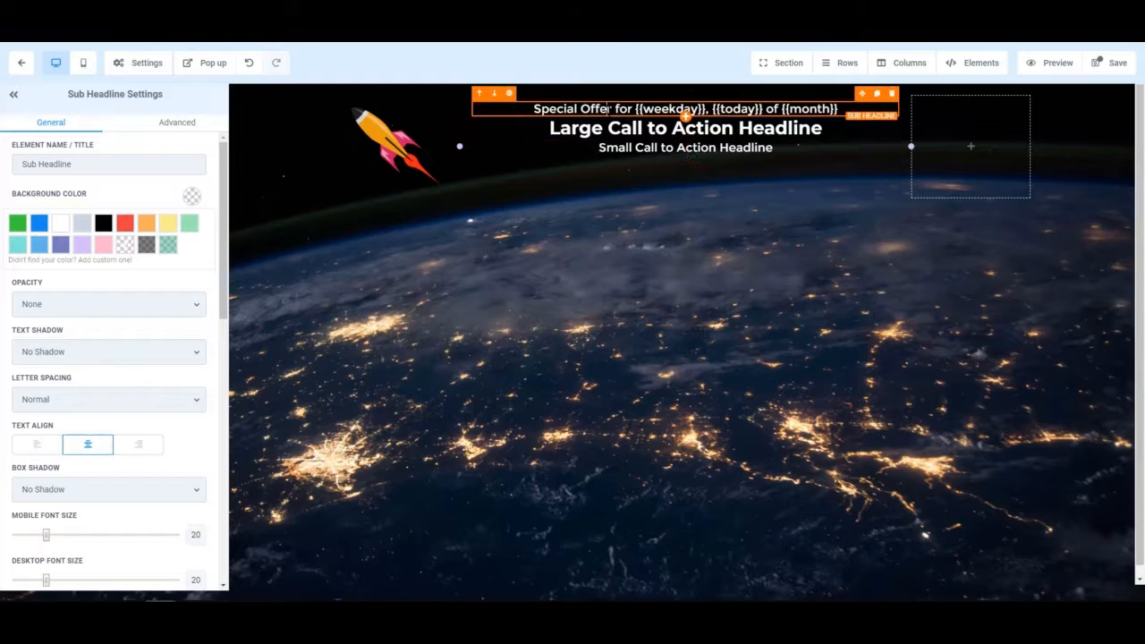
drag(634, 108, 707, 109)
click(712, 108)
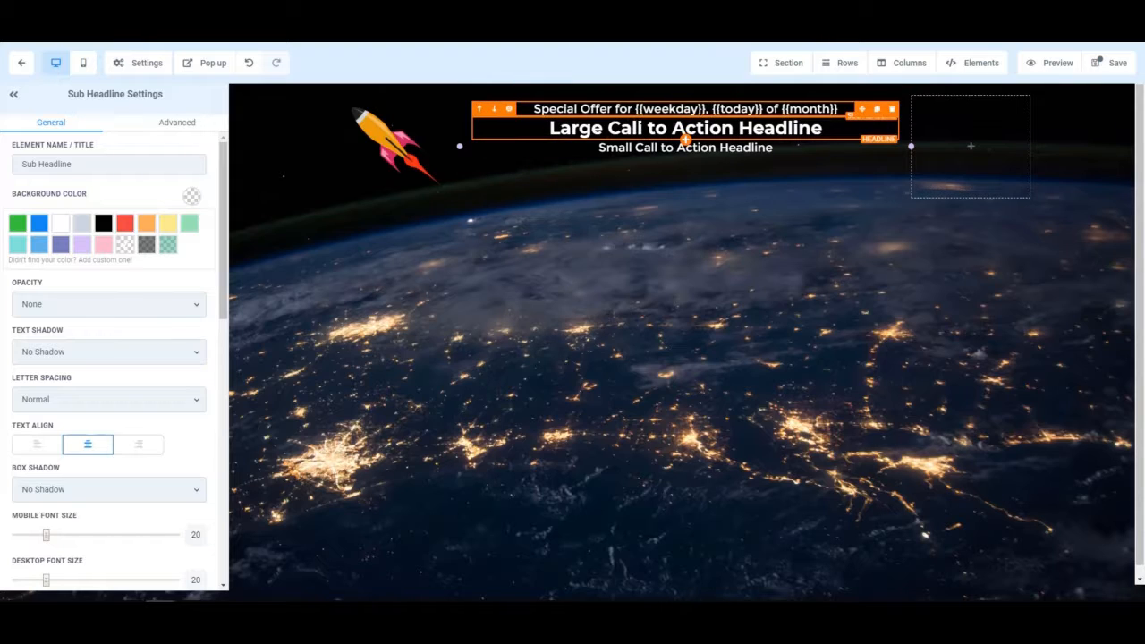
Replace the headline's text with "Get a FREE ticket to outer space" and make it bold
click(686, 133)
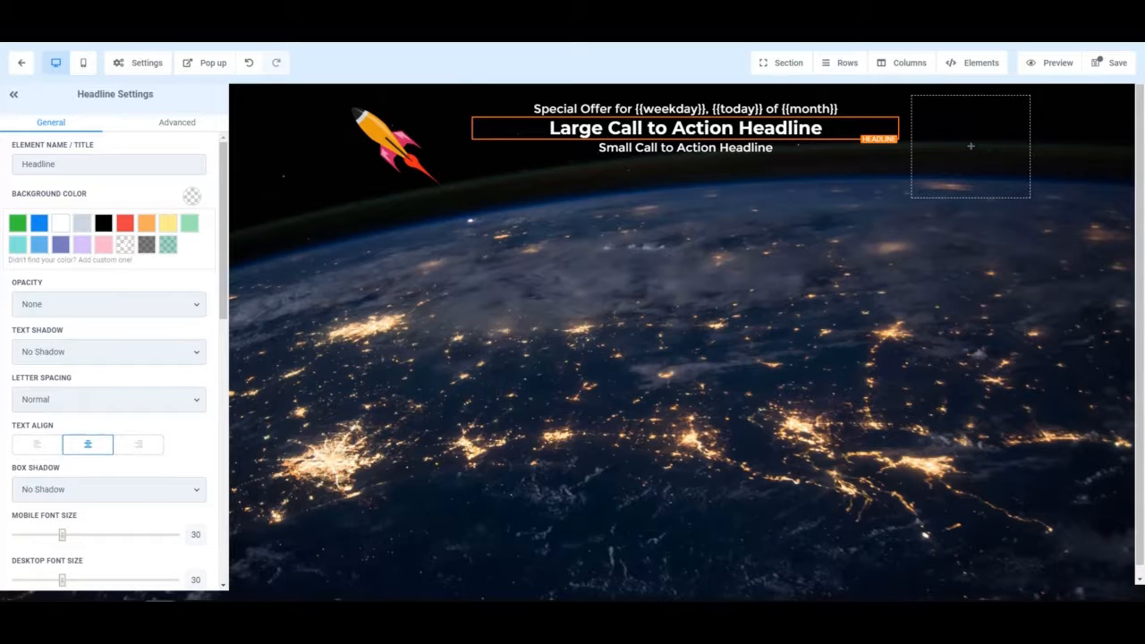
triple_click(661, 130)
text(Get a FREE ticket to outer space)
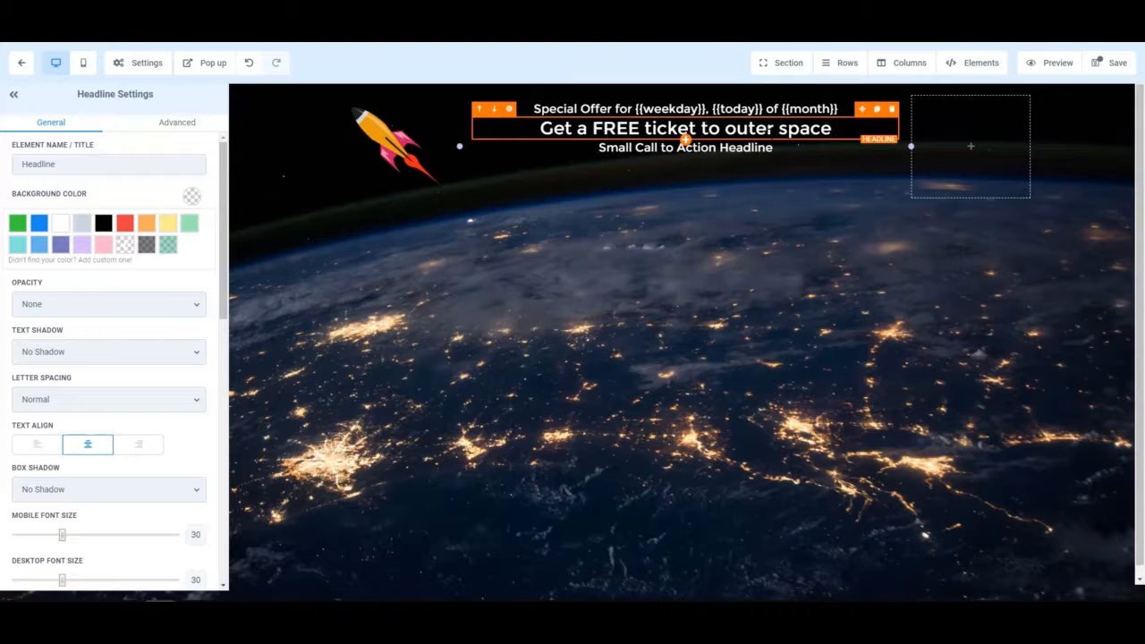
triple_click(768, 130)
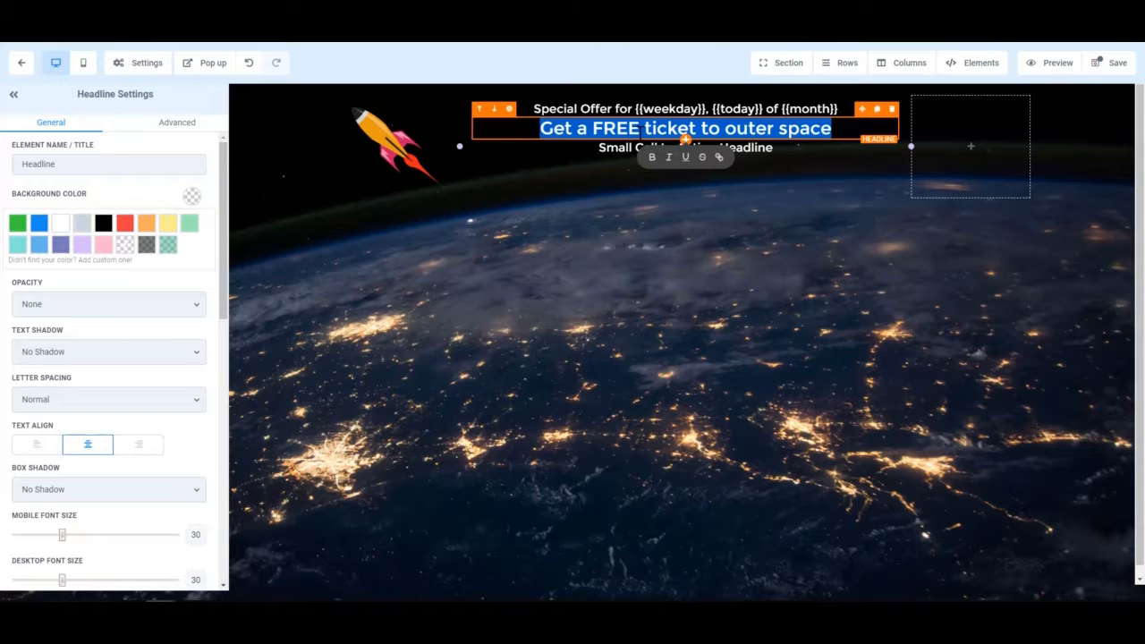
key(ctrl+b)
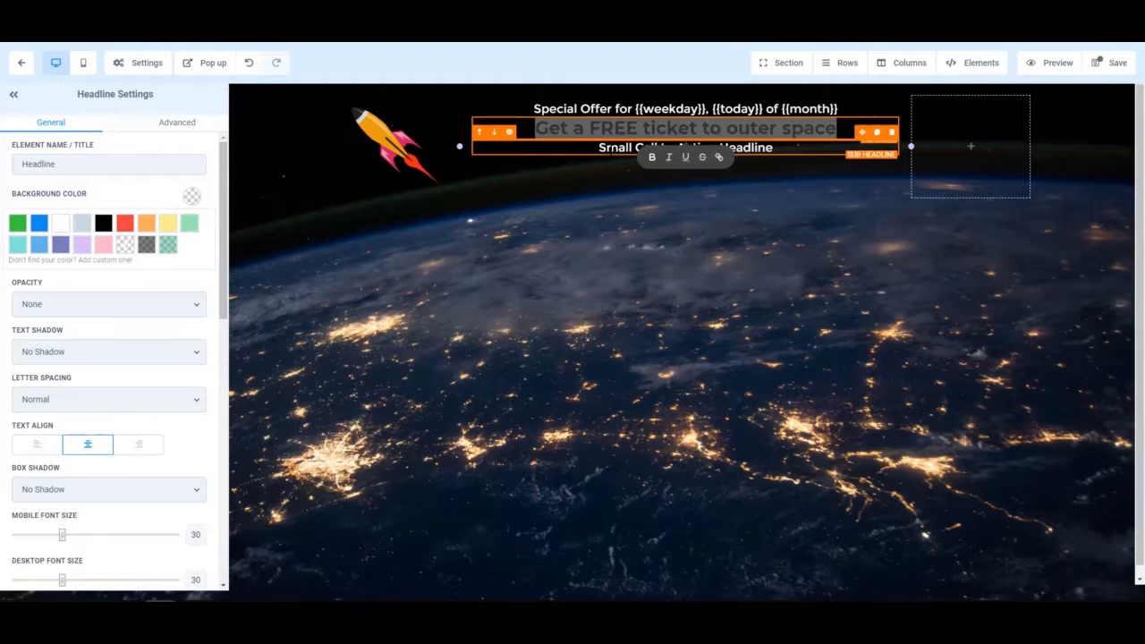
Replace the lower sub-headline's text with "...even if you don't have your own space suit and you've never left your lounge room!"
triple_click(685, 147)
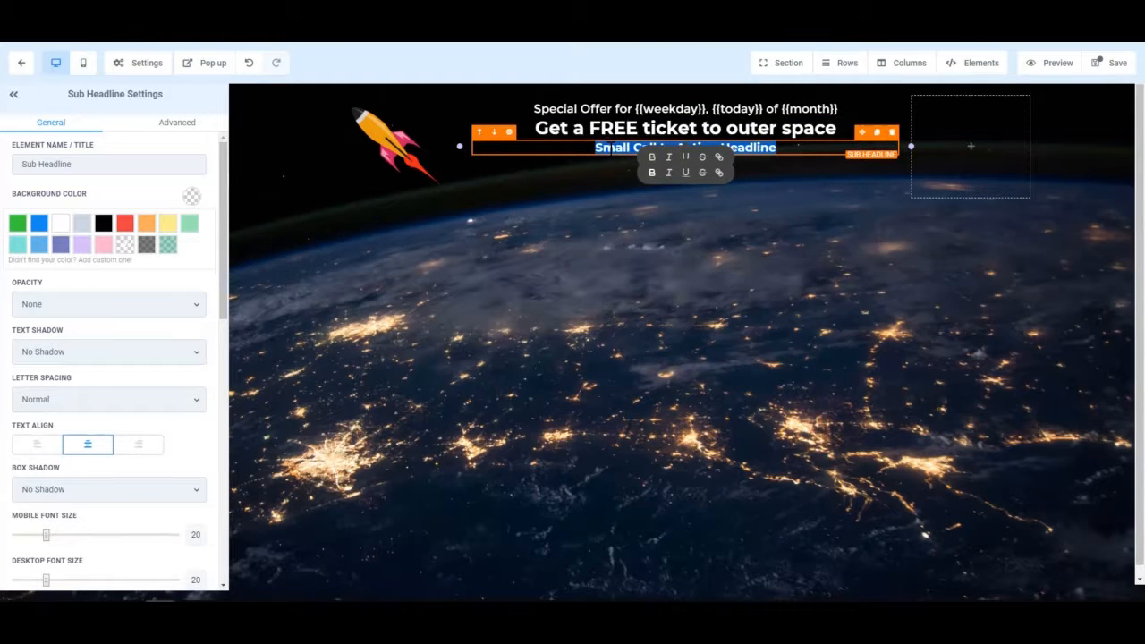
key(ctrl+v)
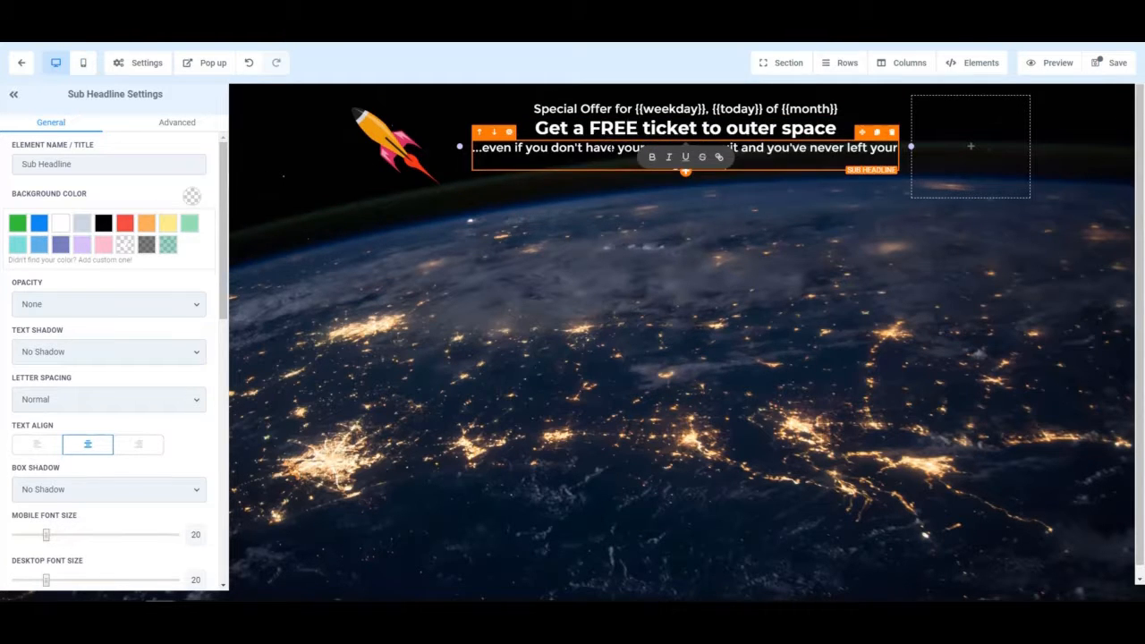
click(623, 231)
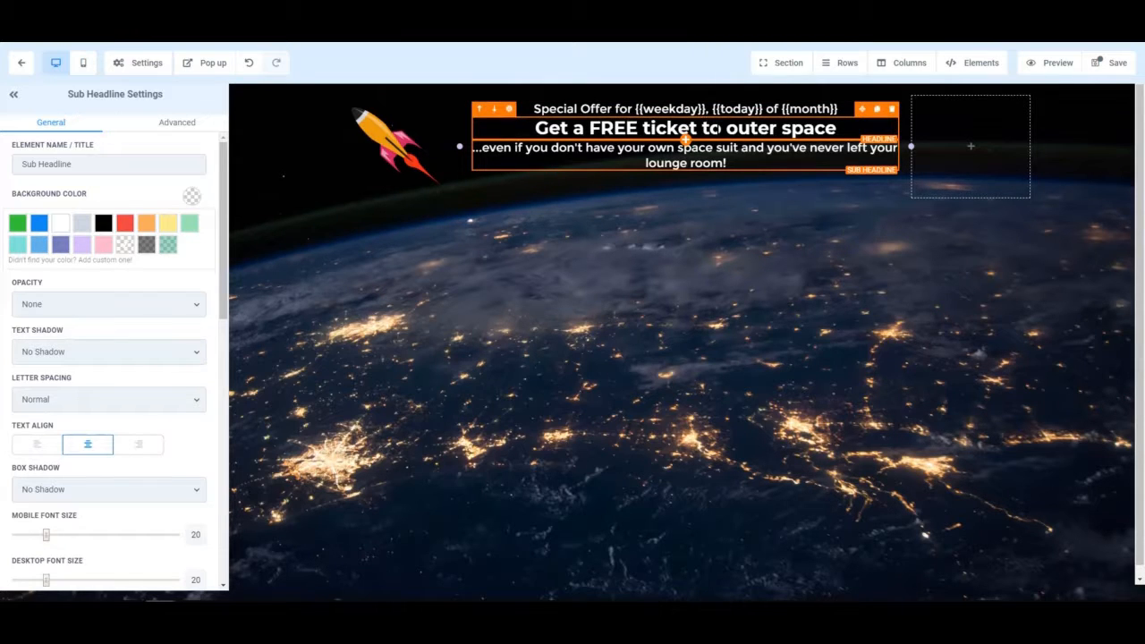
Set the top margin of the "Get a FREE ticket to outer space" headline to 15
click(721, 128)
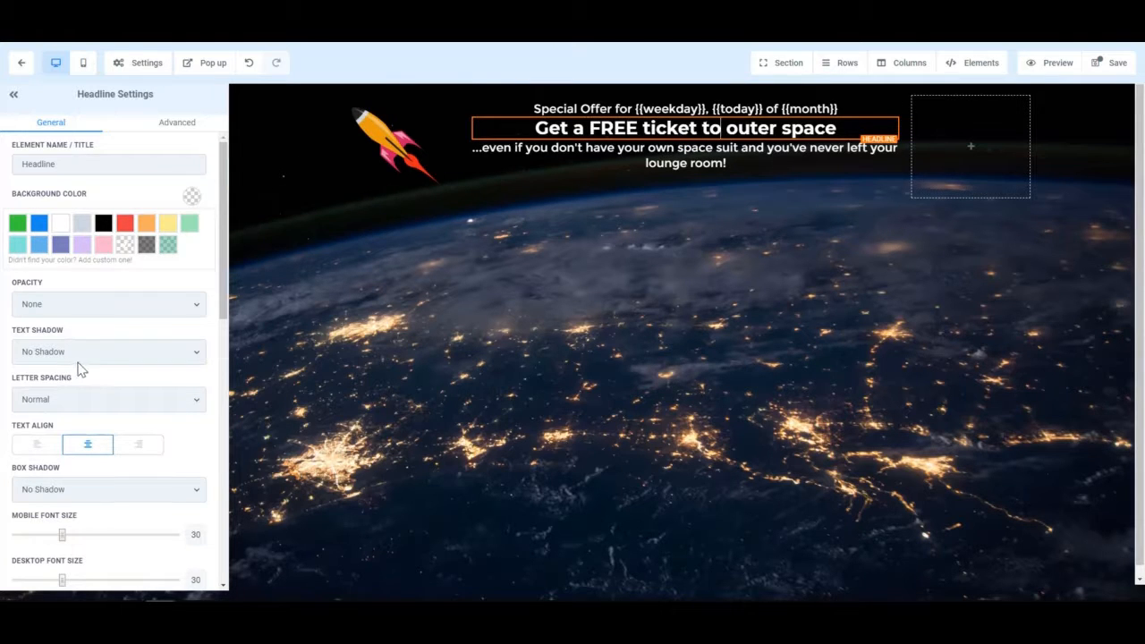
scroll(79, 368, down, 2)
scroll(79, 369, down, 2)
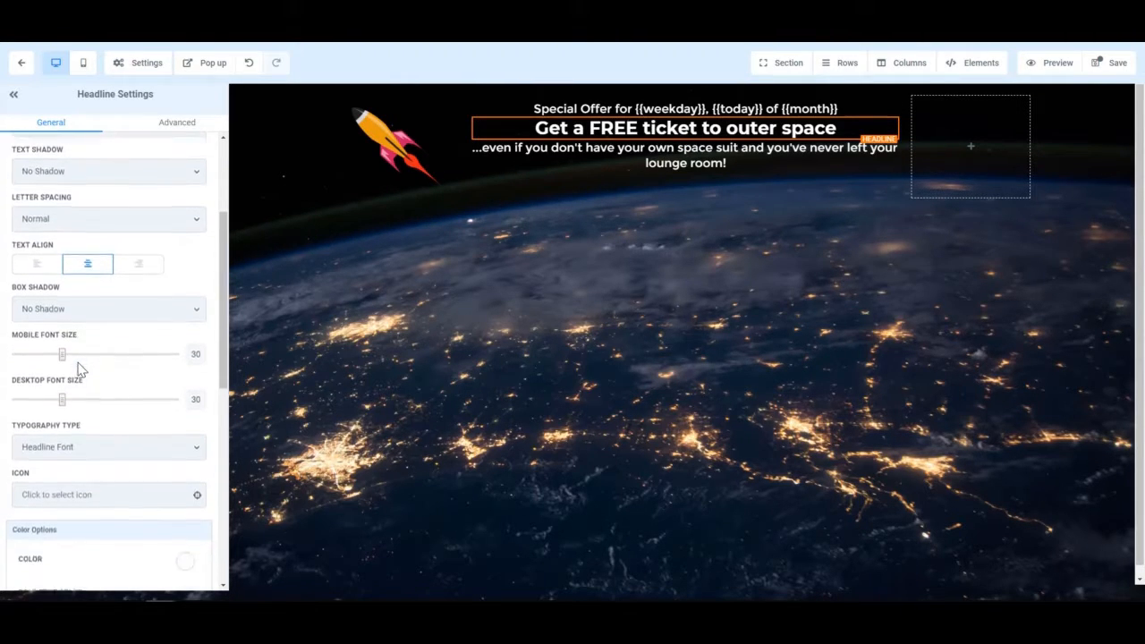
scroll(77, 370, up, 4)
scroll(71, 370, down, 10)
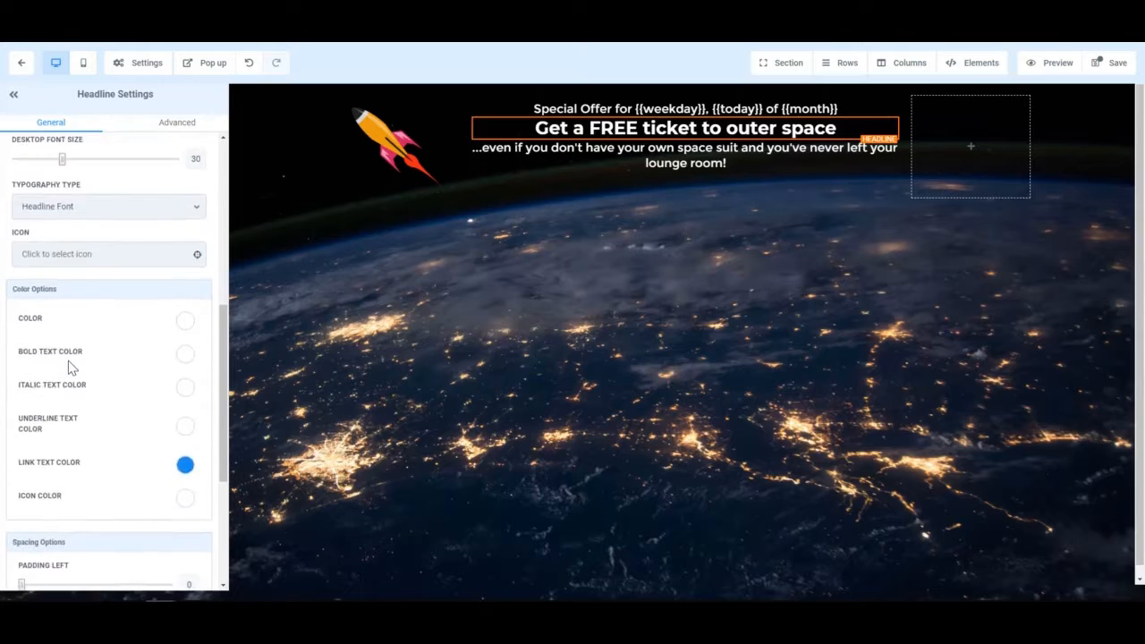
scroll(69, 365, down, 2)
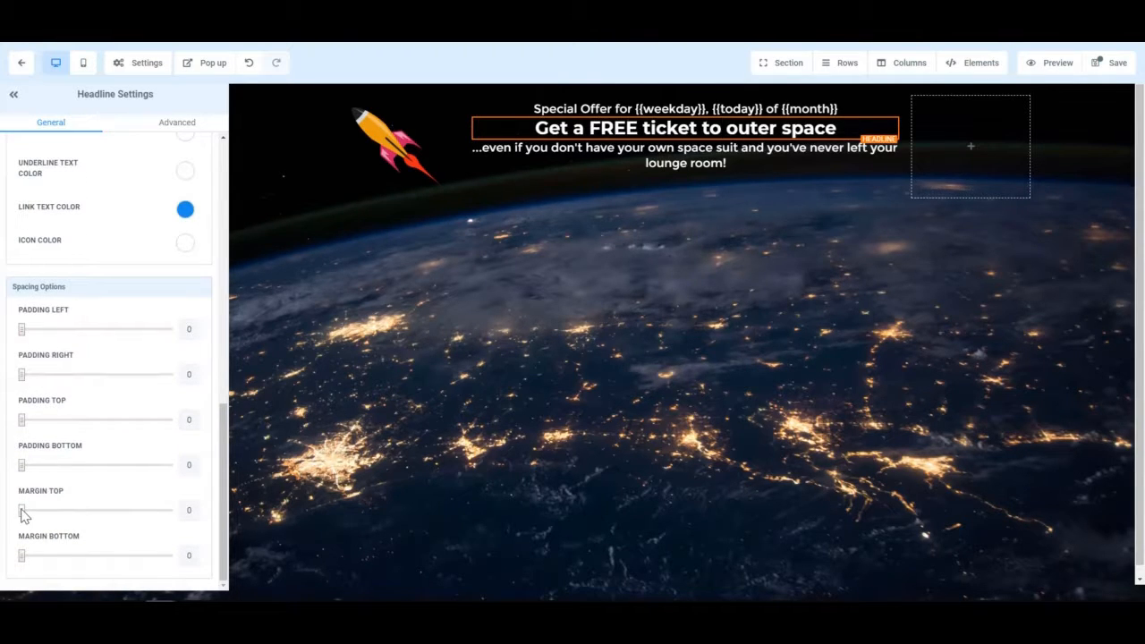
drag(21, 509, 44, 513)
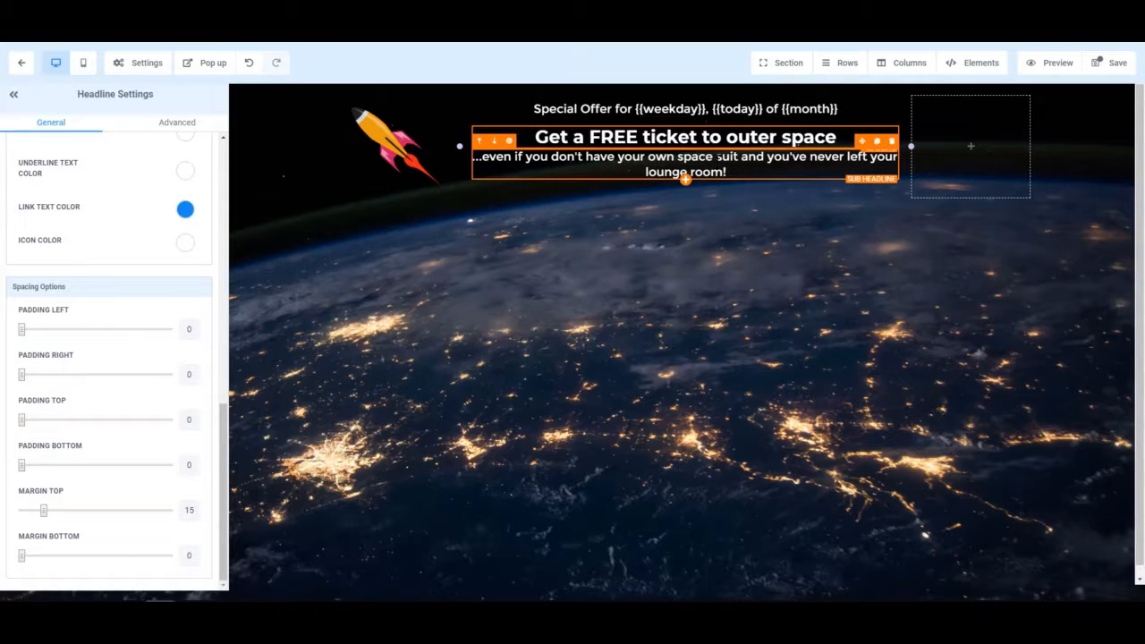
Set the top margin of the lower sub-headline, below the headline, to 15
click(715, 157)
click(59, 511)
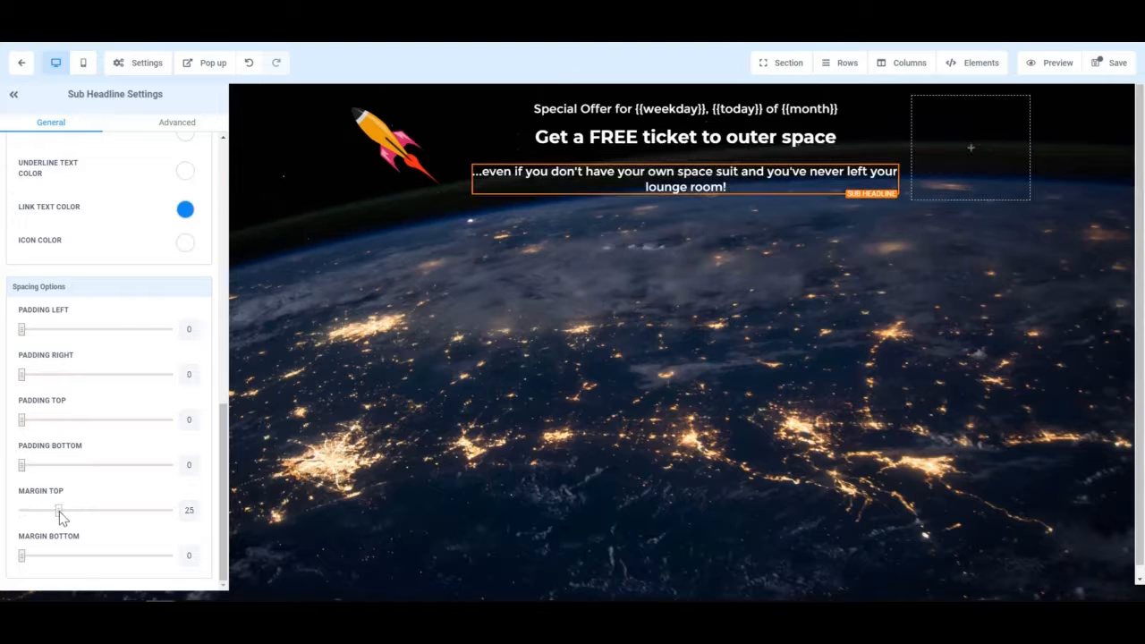
double_click(189, 510)
text(15)
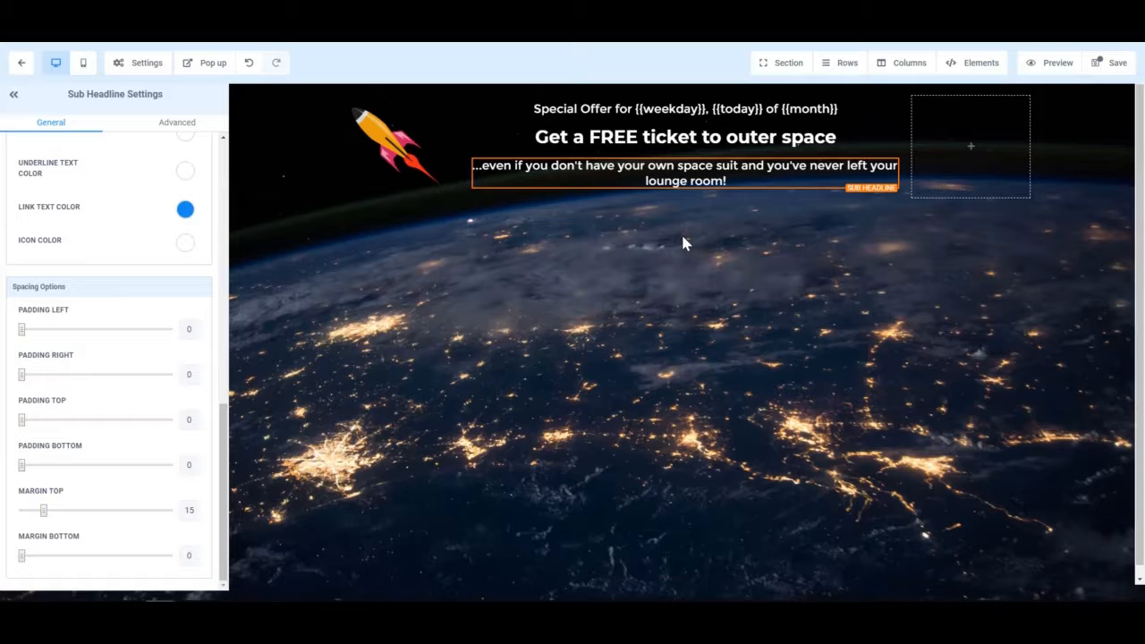
Set the letter spacing of the lower sub-headline's text to 3px
mouse_move(971, 148)
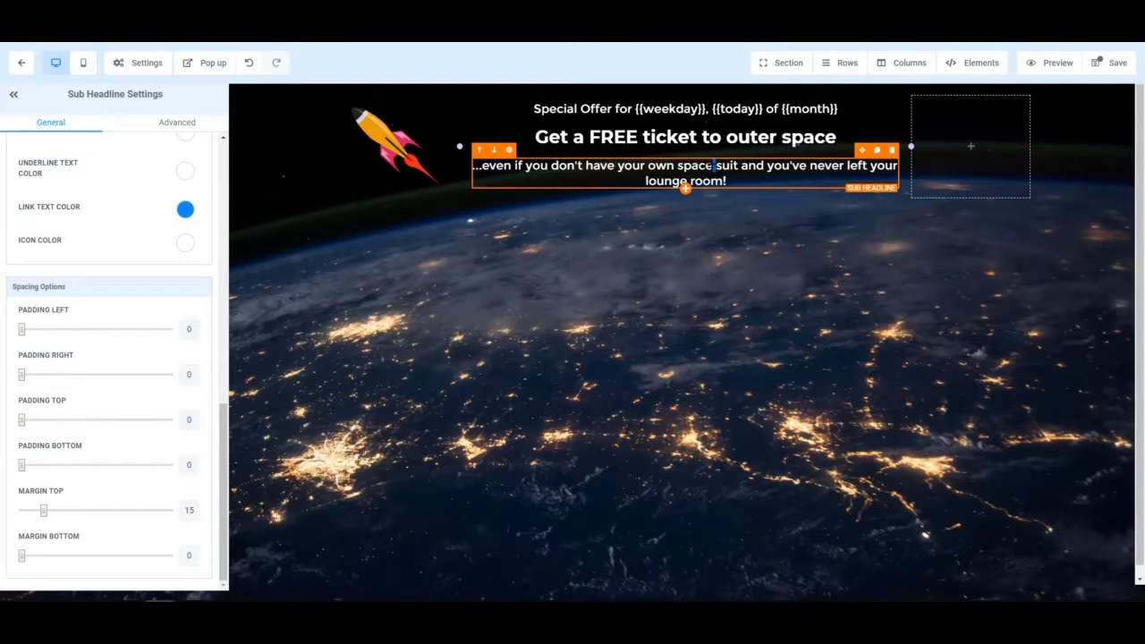
triple_click(713, 166)
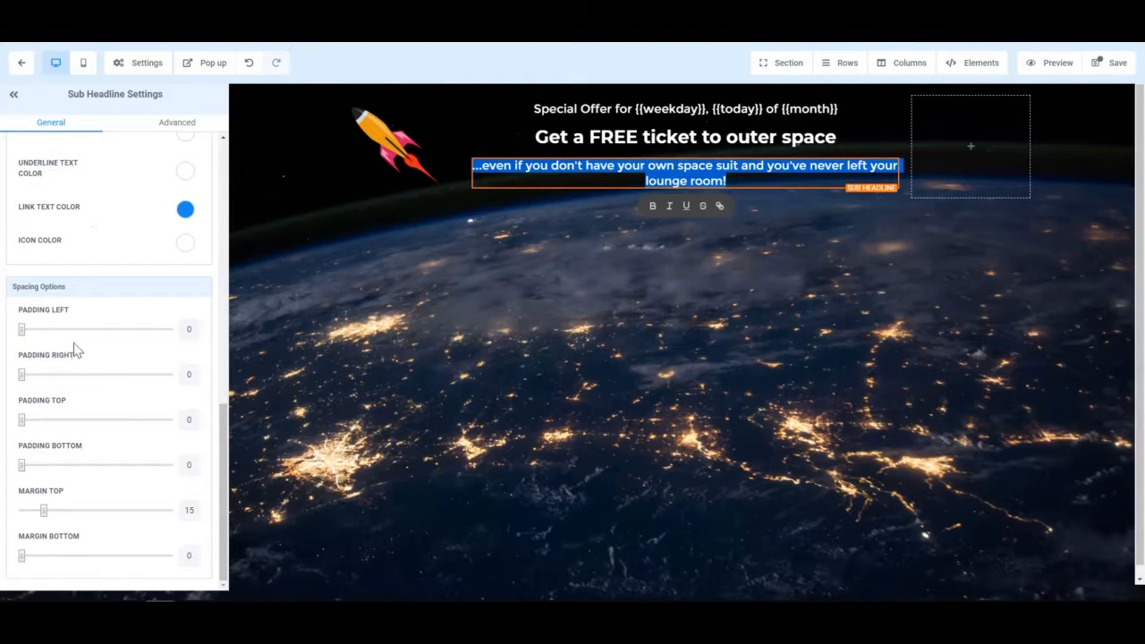
scroll(89, 268, up, 10)
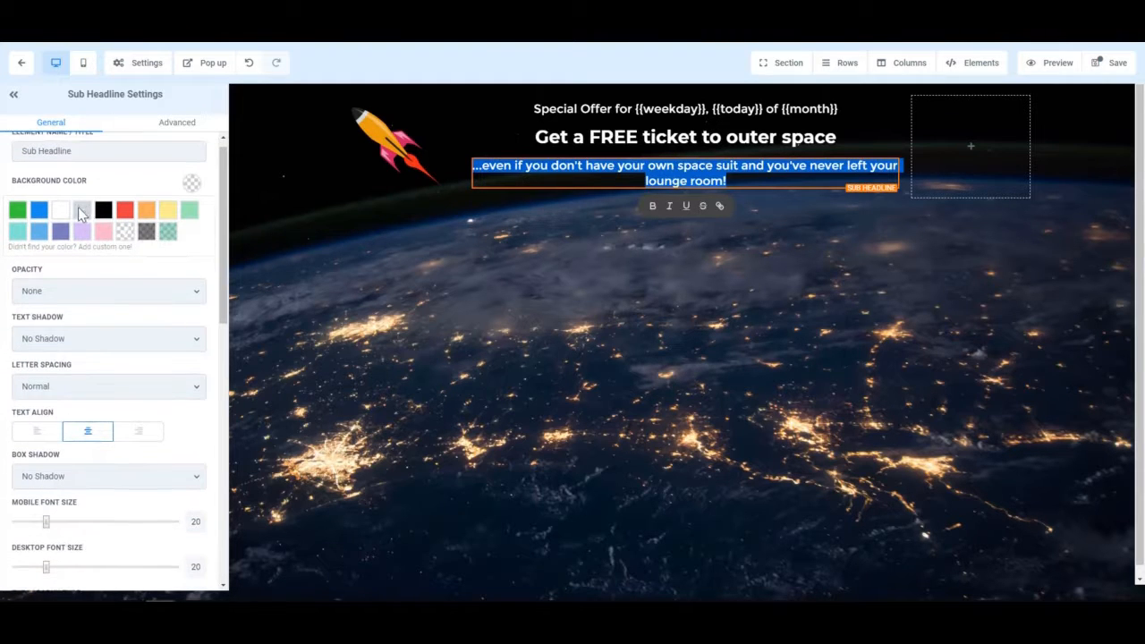
scroll(81, 213, up, 1)
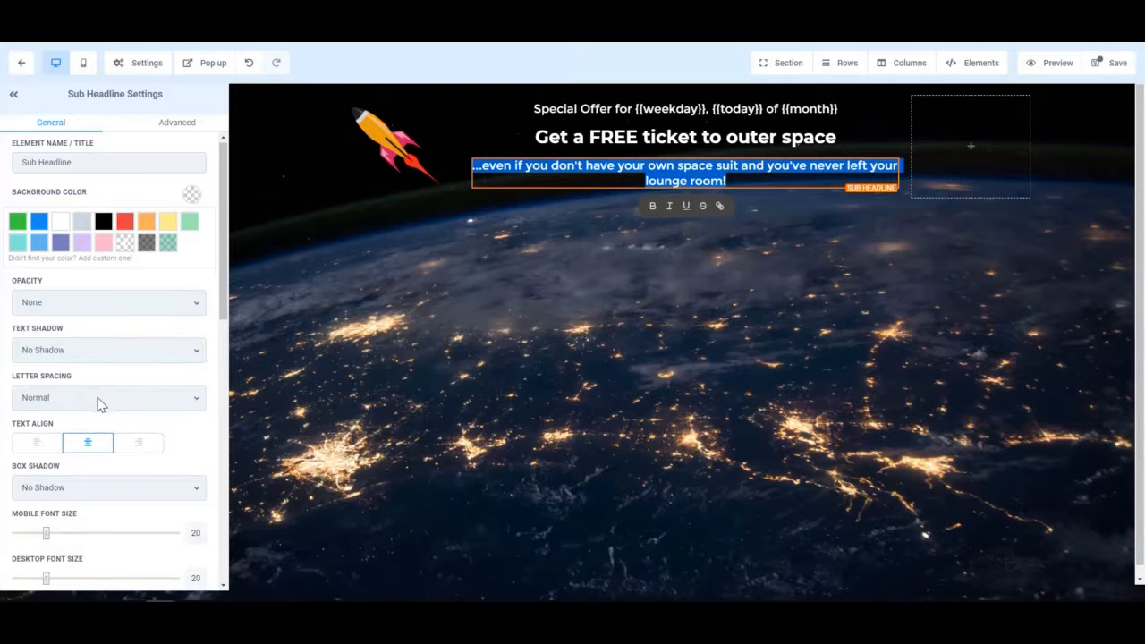
scroll(98, 400, down, 1)
click(108, 336)
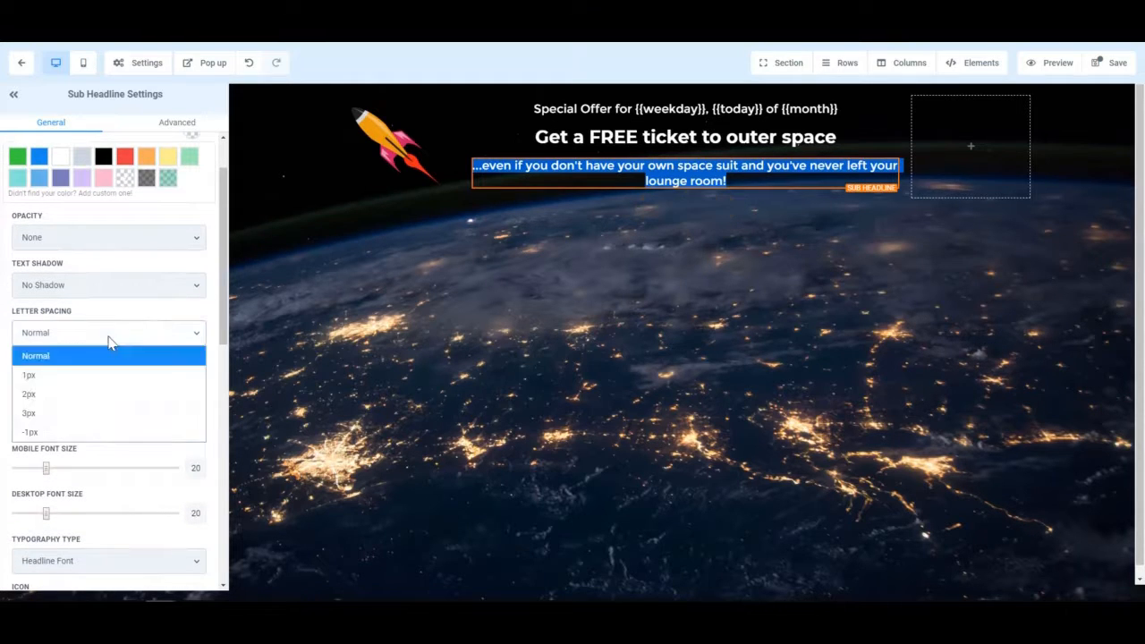
click(62, 415)
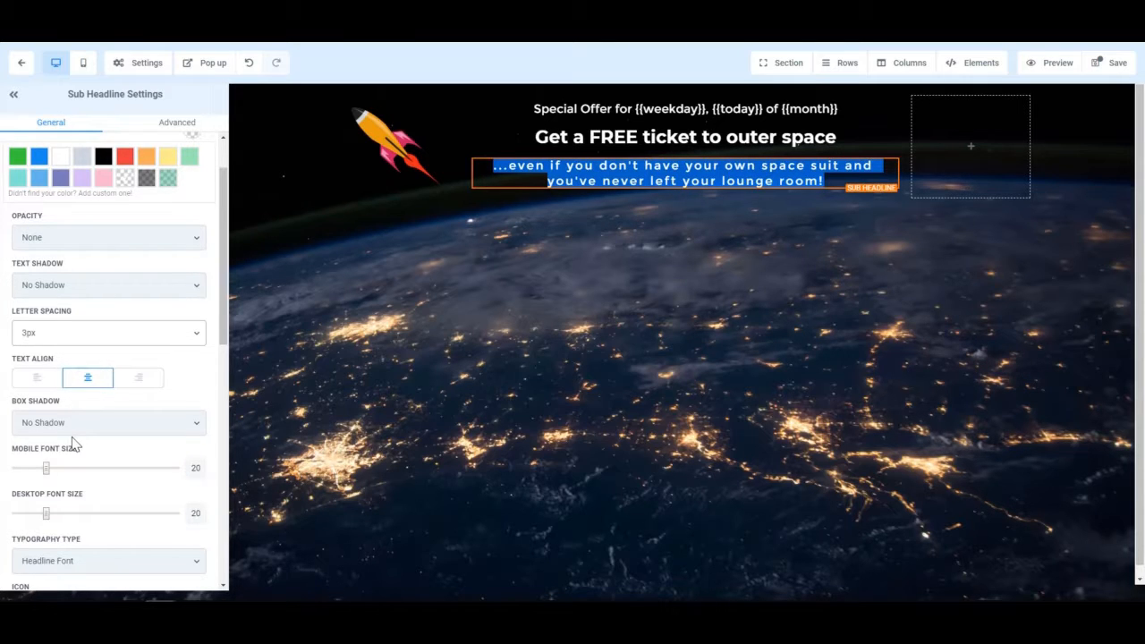
Look through the lower sub-headline's font size, typography, icon, color and spacing options
scroll(71, 437, down, 2)
scroll(72, 437, down, 1)
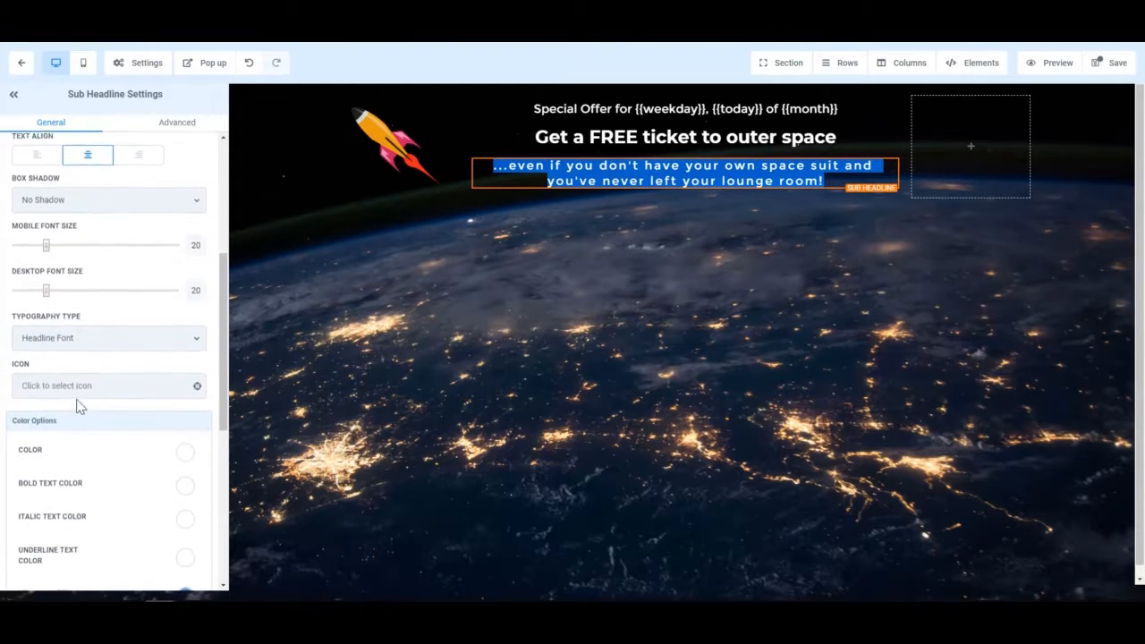
scroll(77, 386, down, 1)
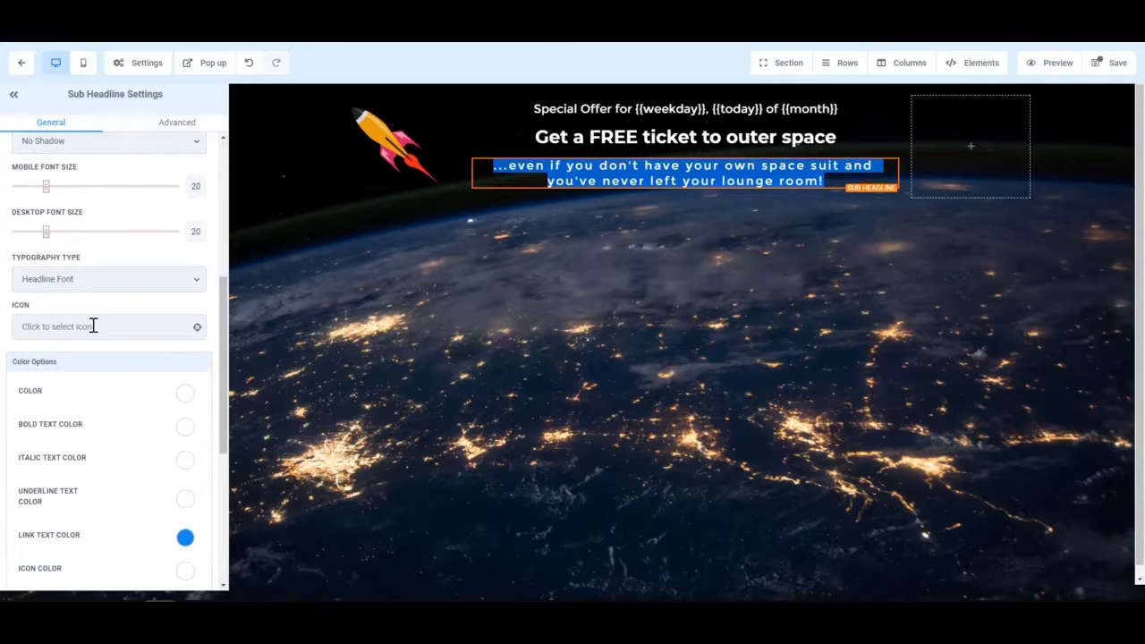
scroll(93, 326, down, 2)
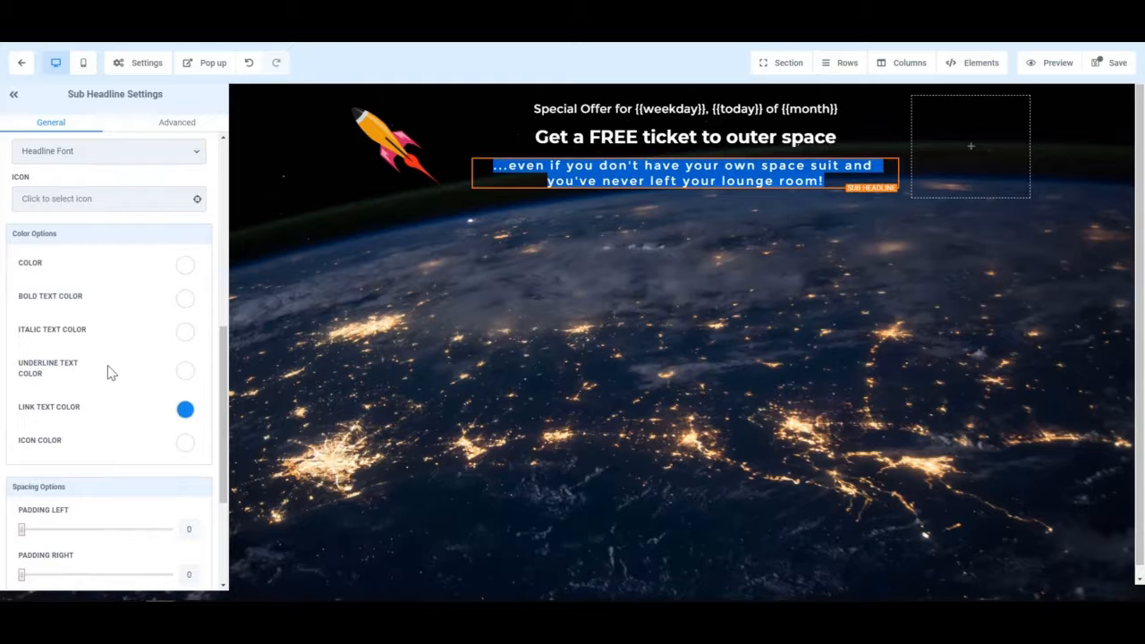
scroll(87, 407, down, 2)
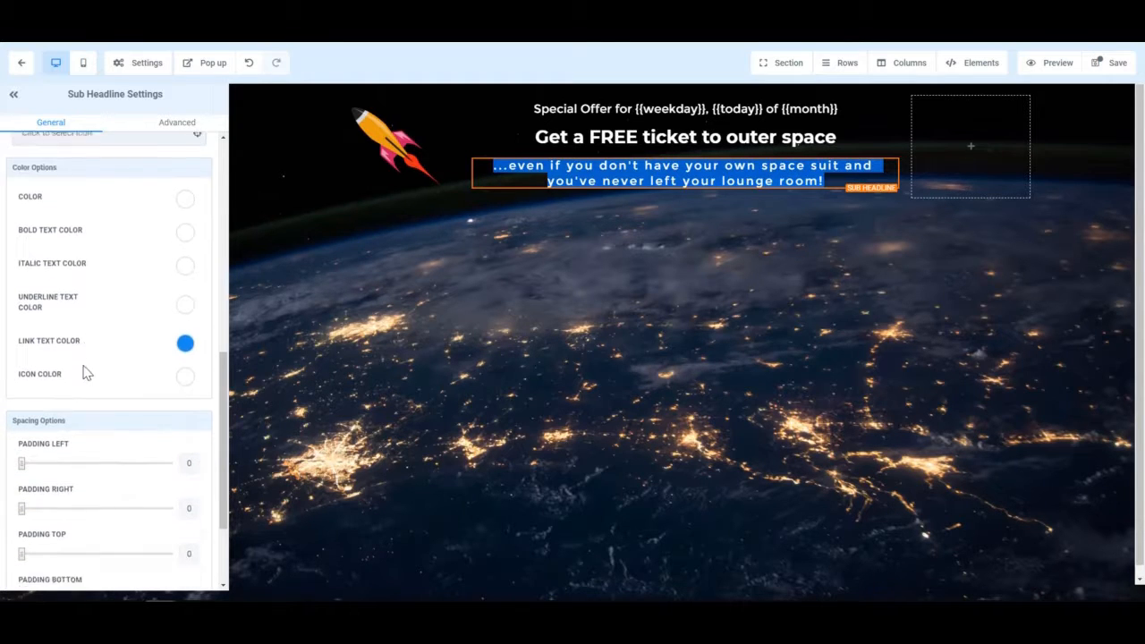
scroll(85, 375, up, 4)
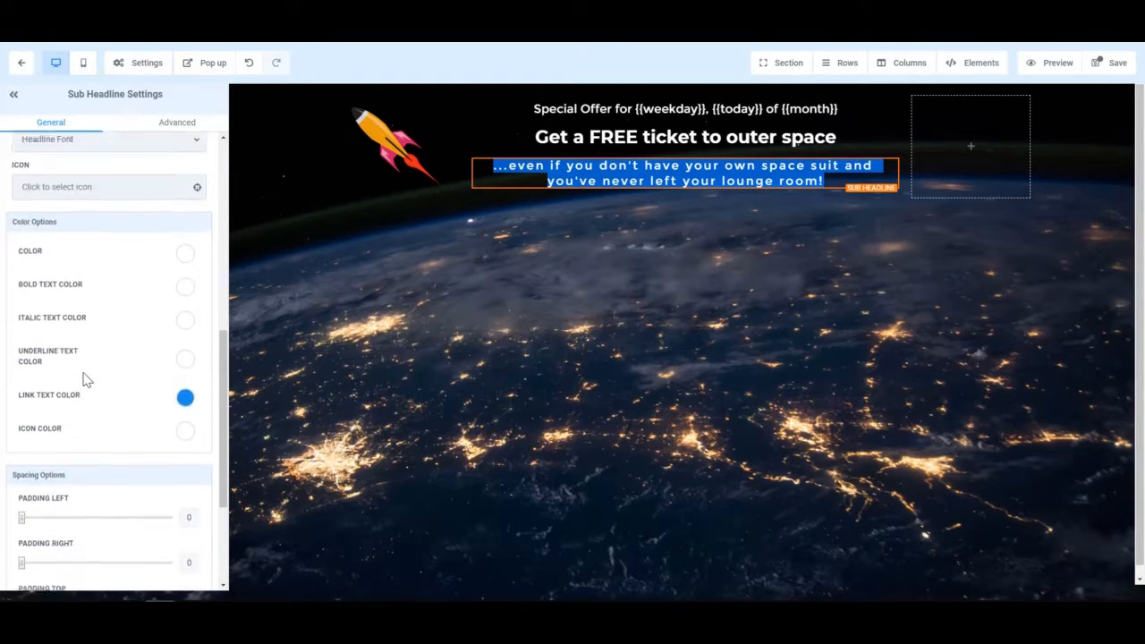
scroll(85, 380, up, 3)
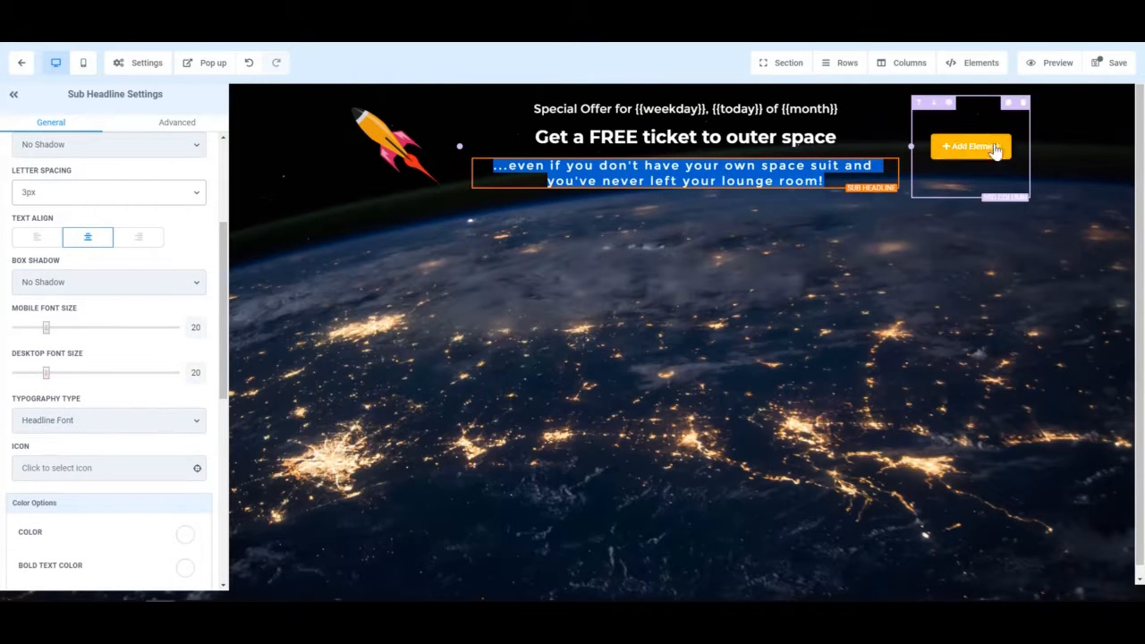
Duplicate the lower sub-headline into the empty third column and replace the copy's text with the business's postal address on separate lines
click(877, 150)
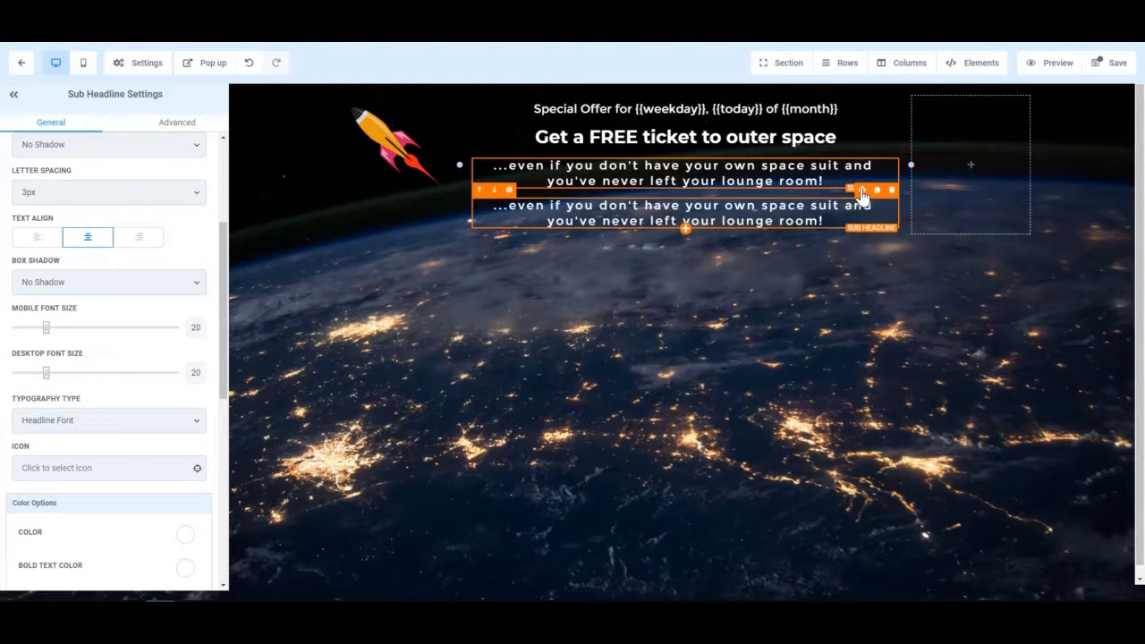
drag(861, 192, 964, 179)
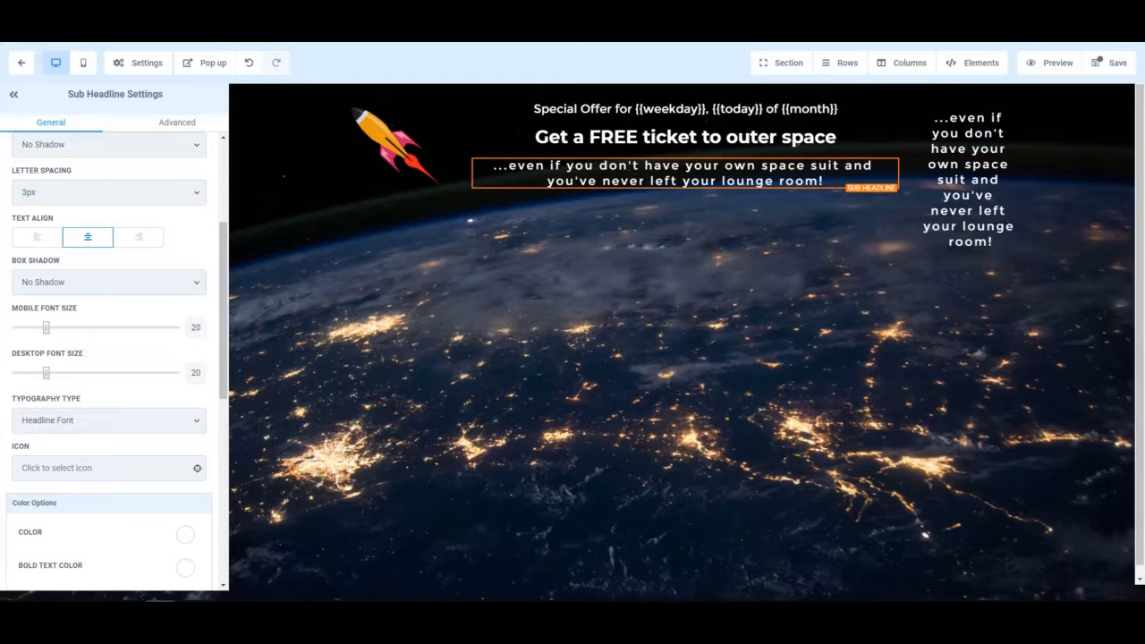
triple_click(946, 179)
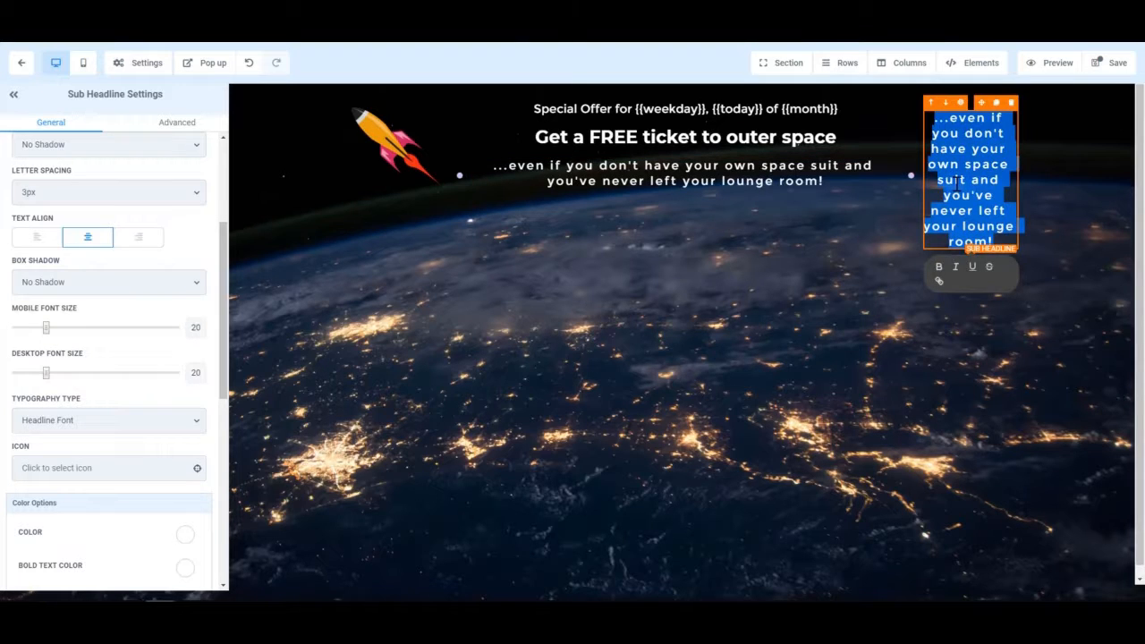
text(123 Rocket Drive  Spaceville XT 1000)
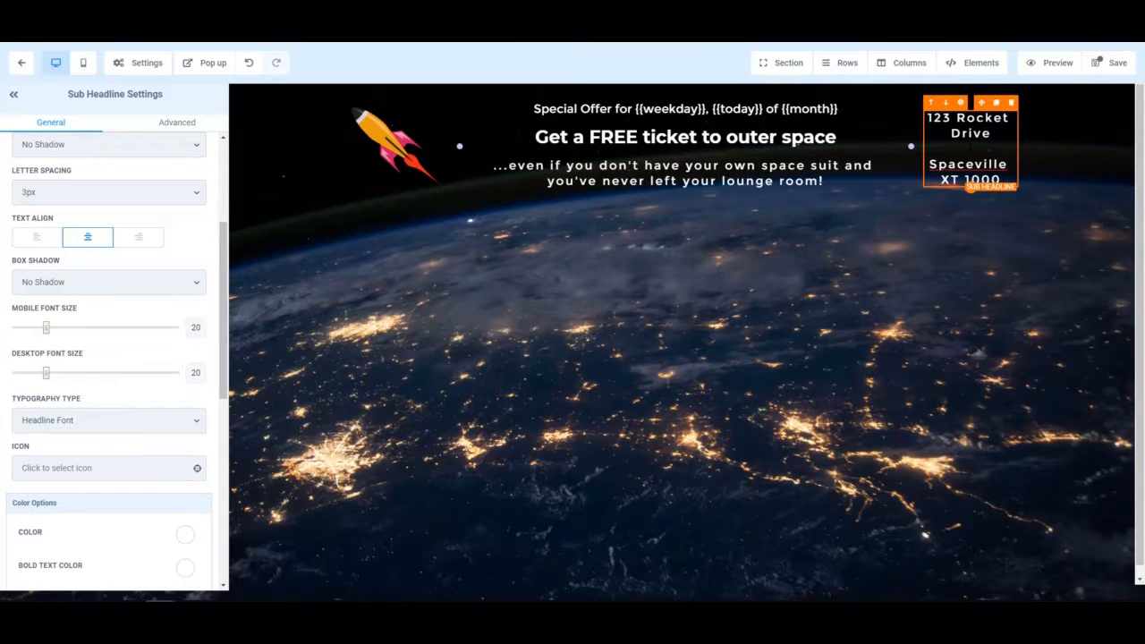
Align the address text in the third column to the right
key(ctrl+a)
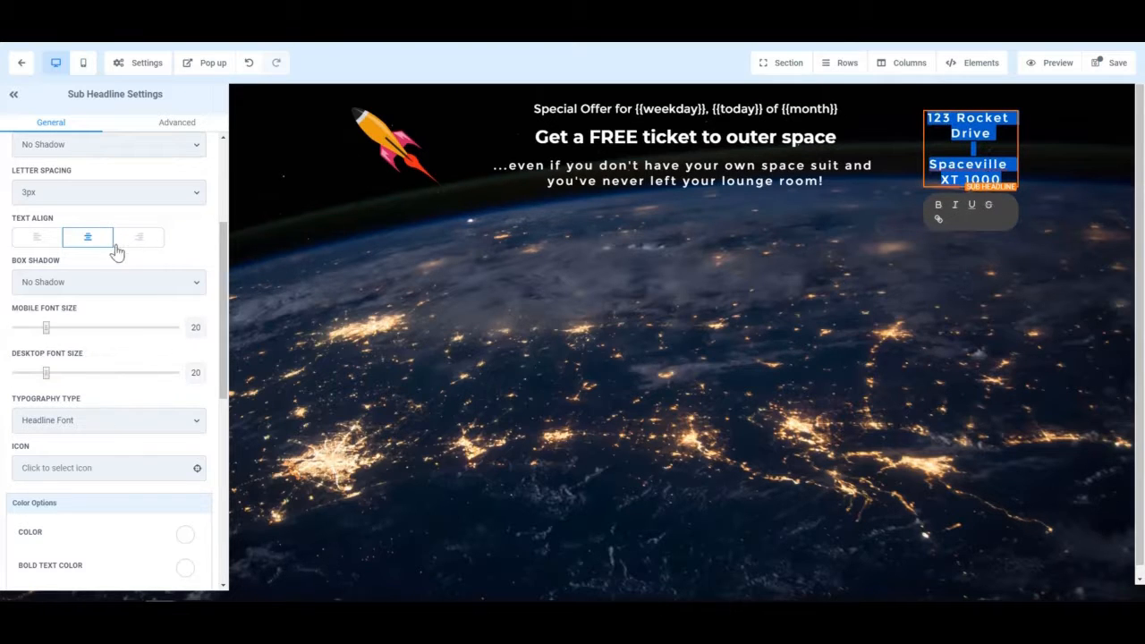
scroll(124, 250, up, 1)
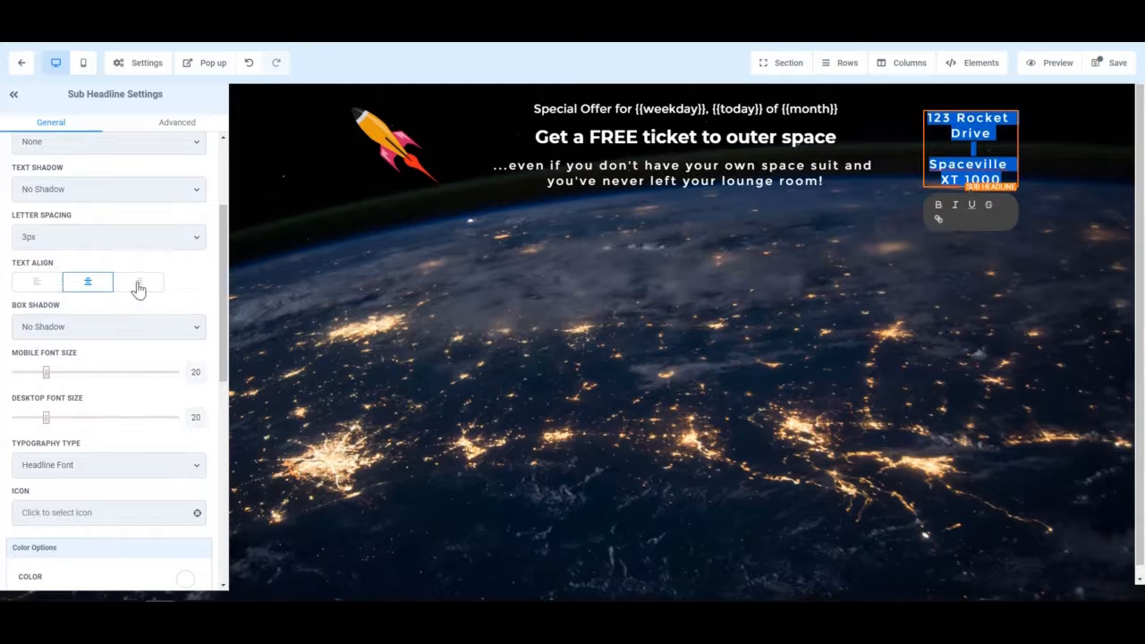
click(139, 284)
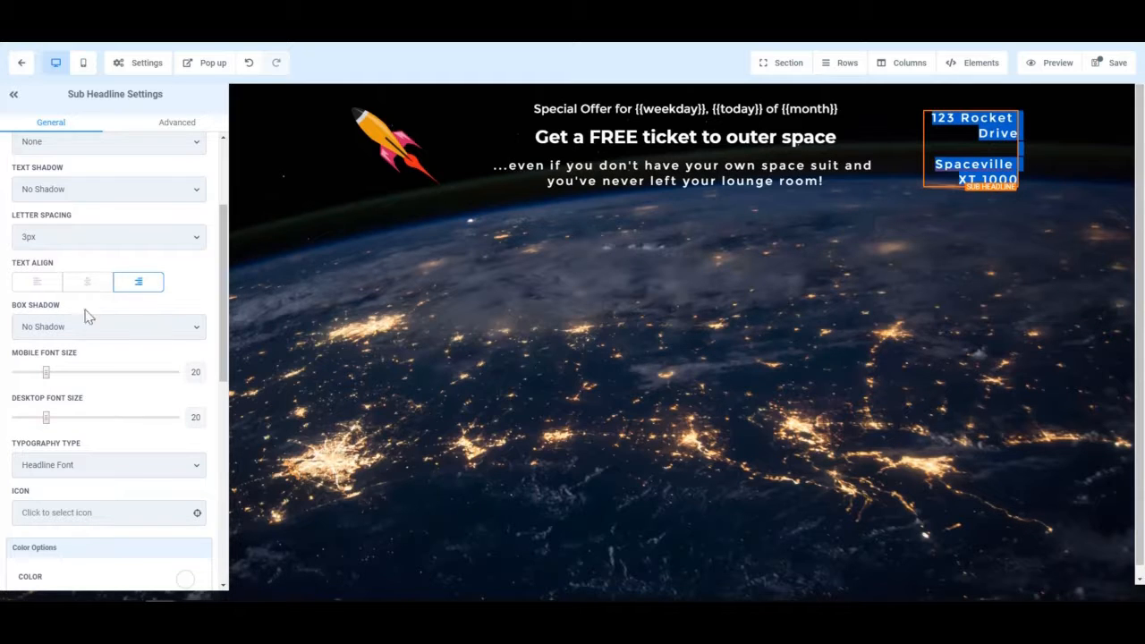
Set the letter spacing of the address sub-headline in the third column to Normal
scroll(88, 330, up, 2)
scroll(89, 331, up, 1)
scroll(89, 331, down, 6)
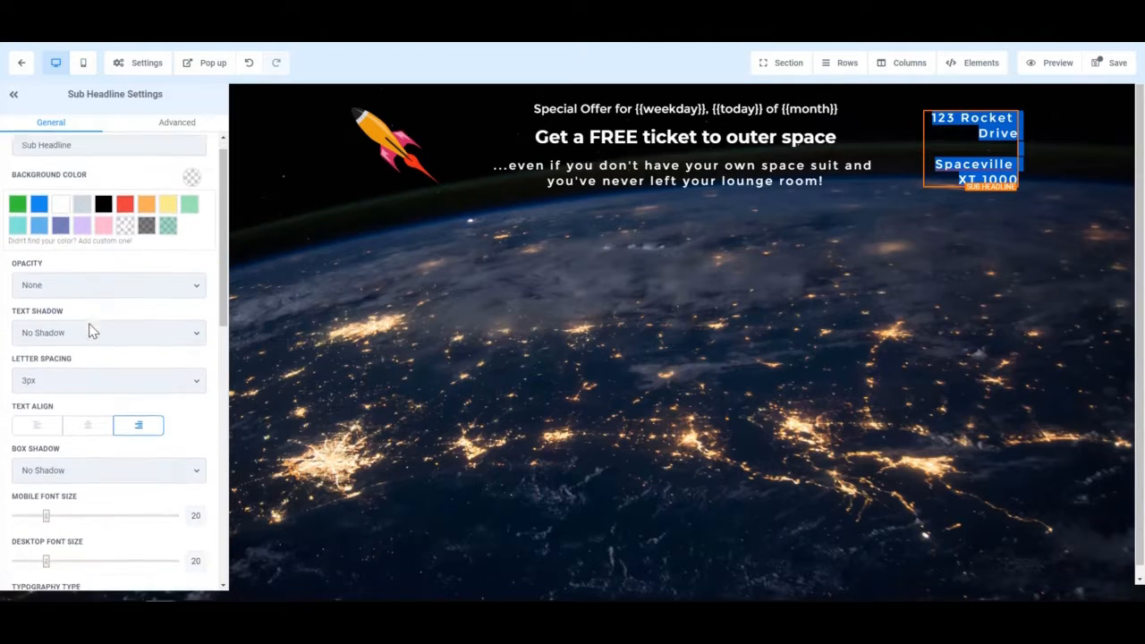
scroll(90, 331, down, 7)
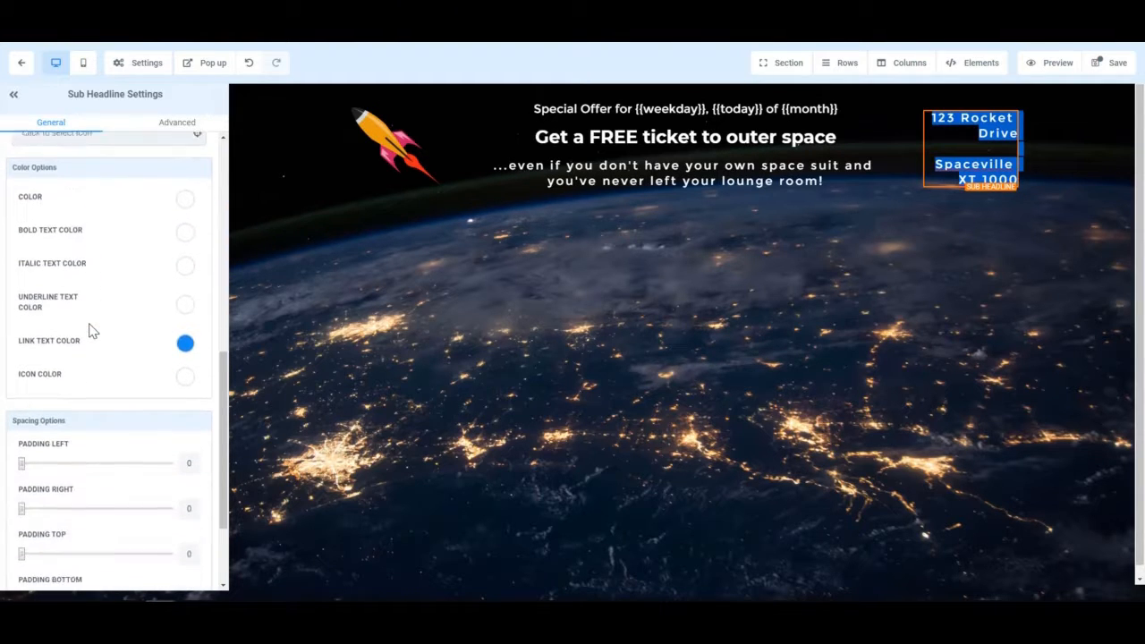
scroll(88, 329, up, 7)
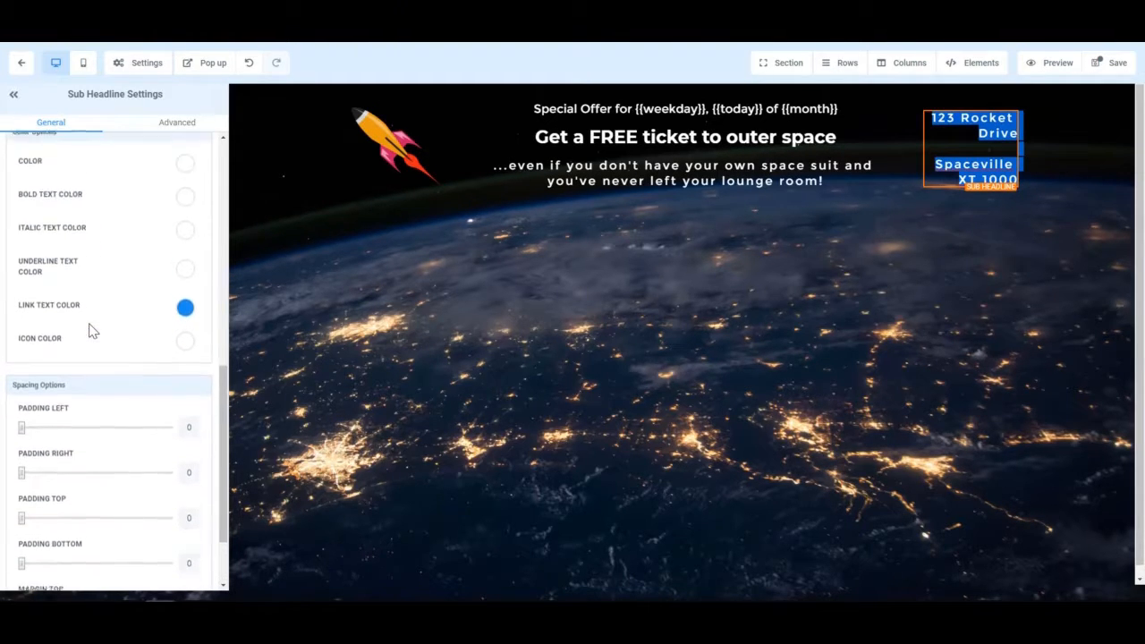
scroll(89, 329, up, 6)
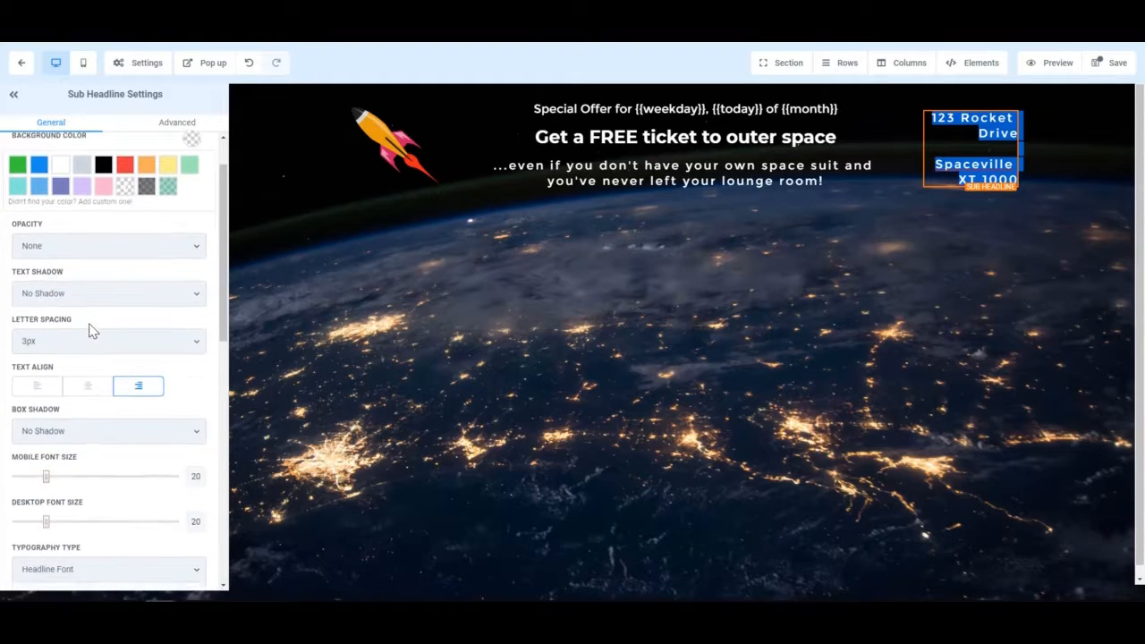
click(127, 399)
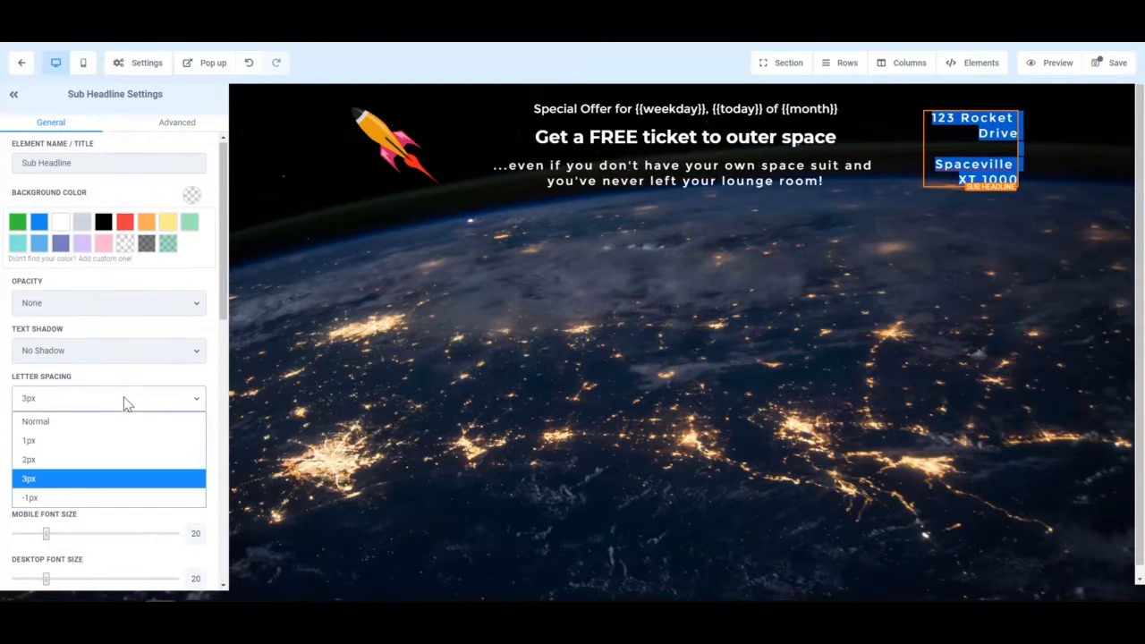
click(89, 428)
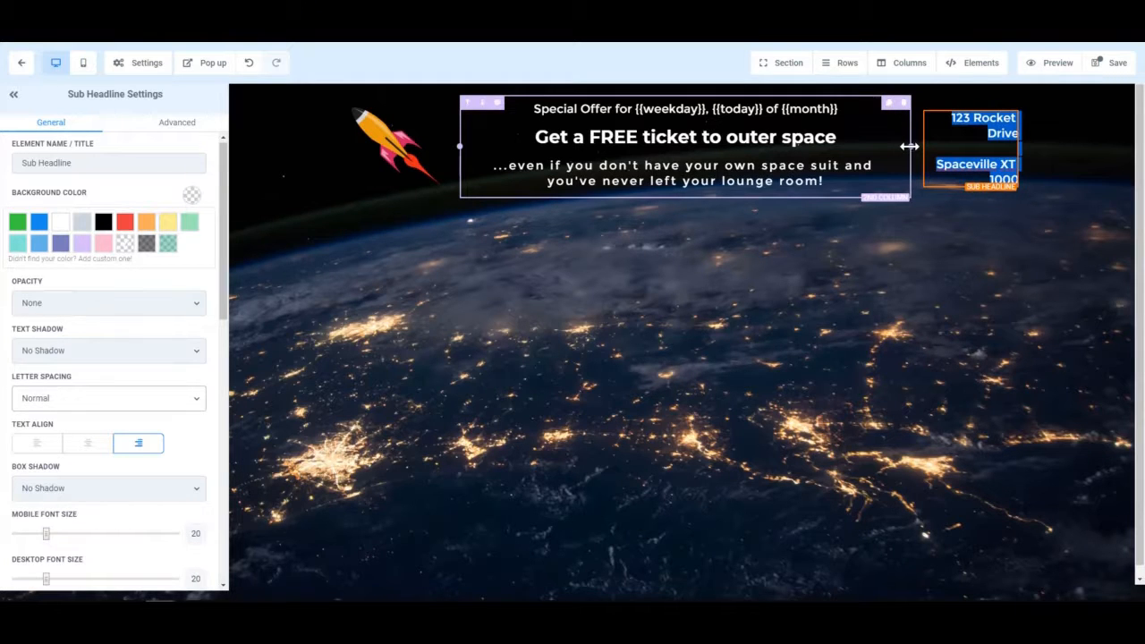
Widen the third column by narrowing the second until each address line fits, and remove the blank line between the address lines
drag(909, 145, 885, 148)
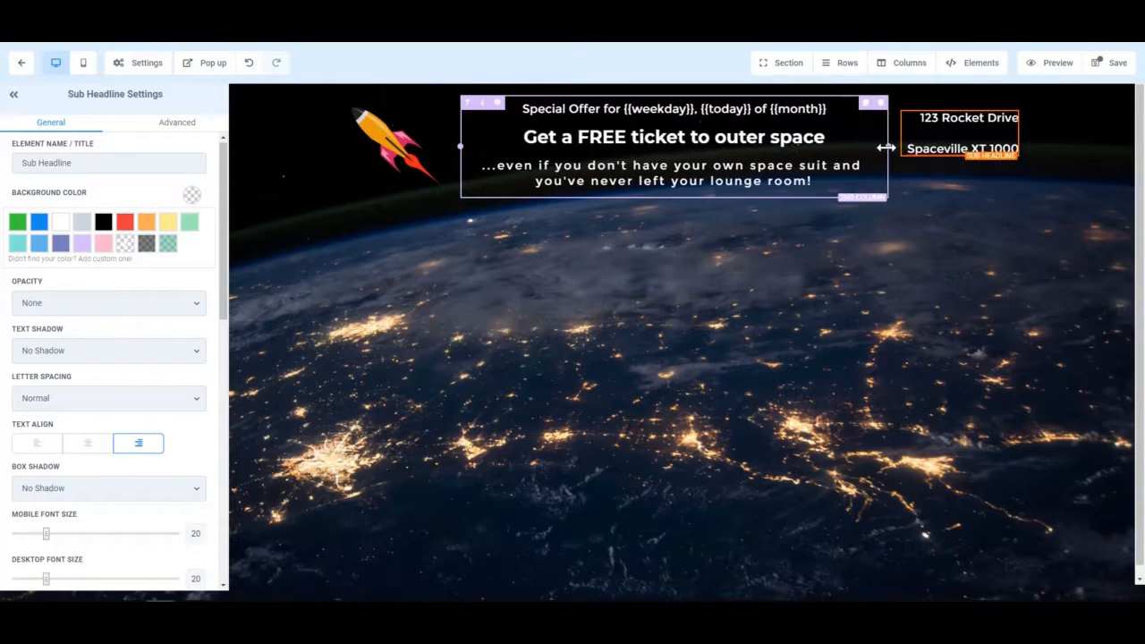
click(955, 135)
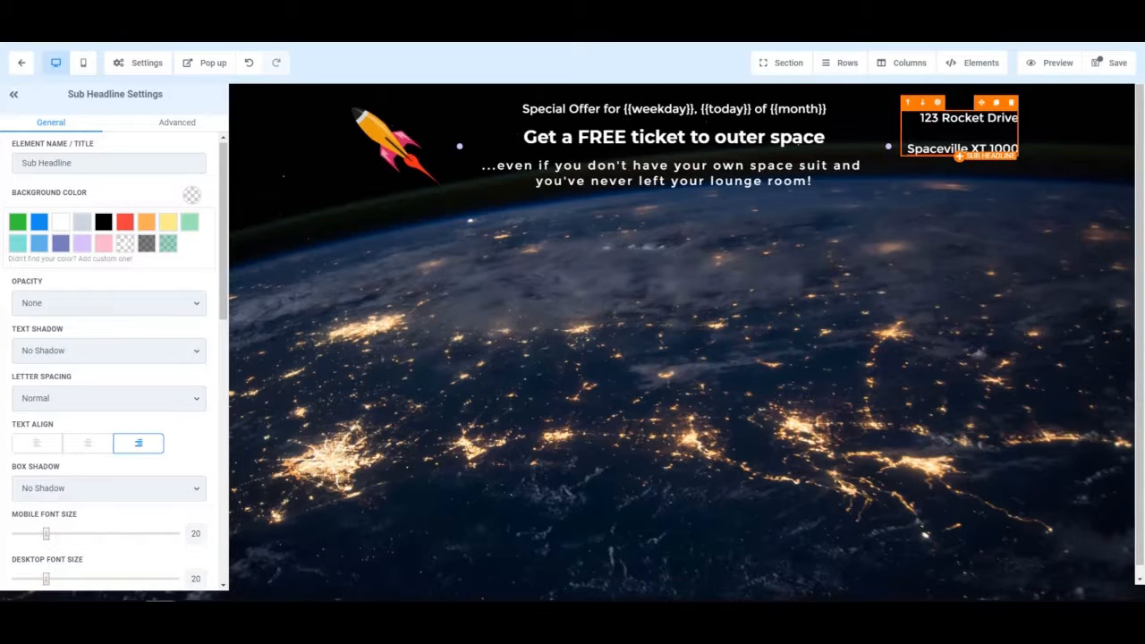
key(BackSpace)
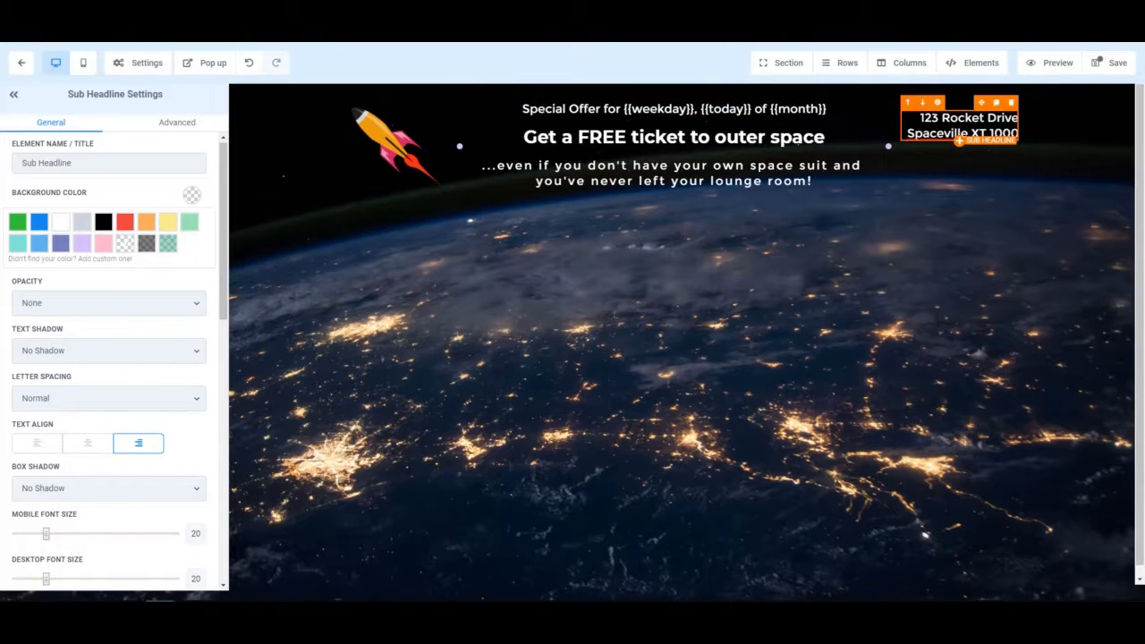
Increase the top margin of the "Special Offer" sub-headline until it lines up with the first address line, and save the page
click(644, 109)
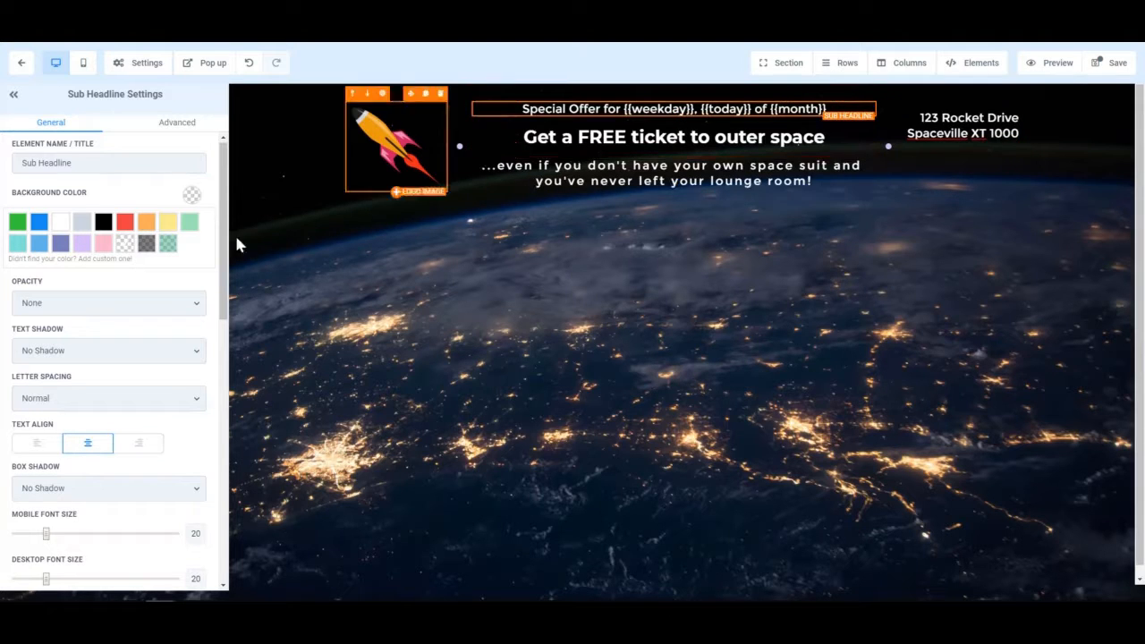
scroll(72, 315, down, 6)
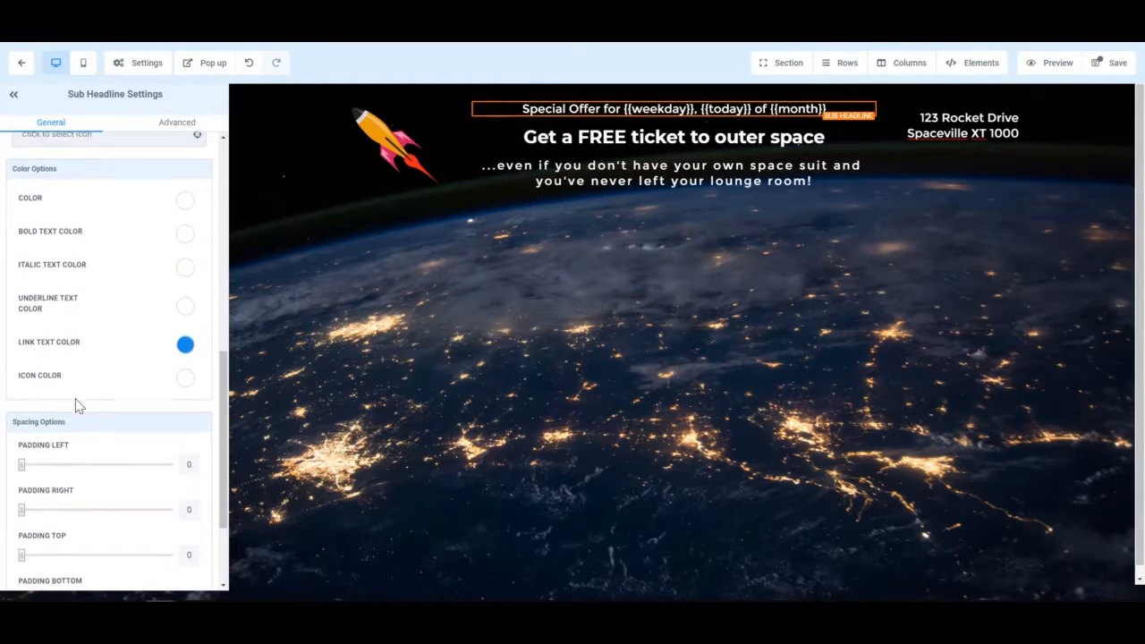
scroll(70, 418, down, 3)
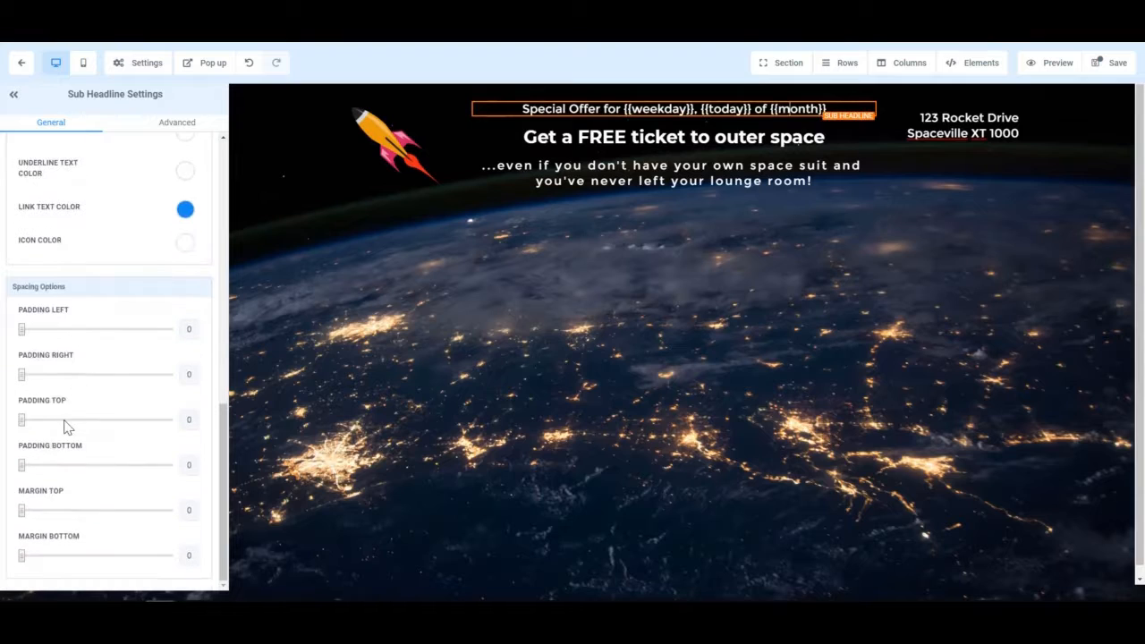
click(23, 512)
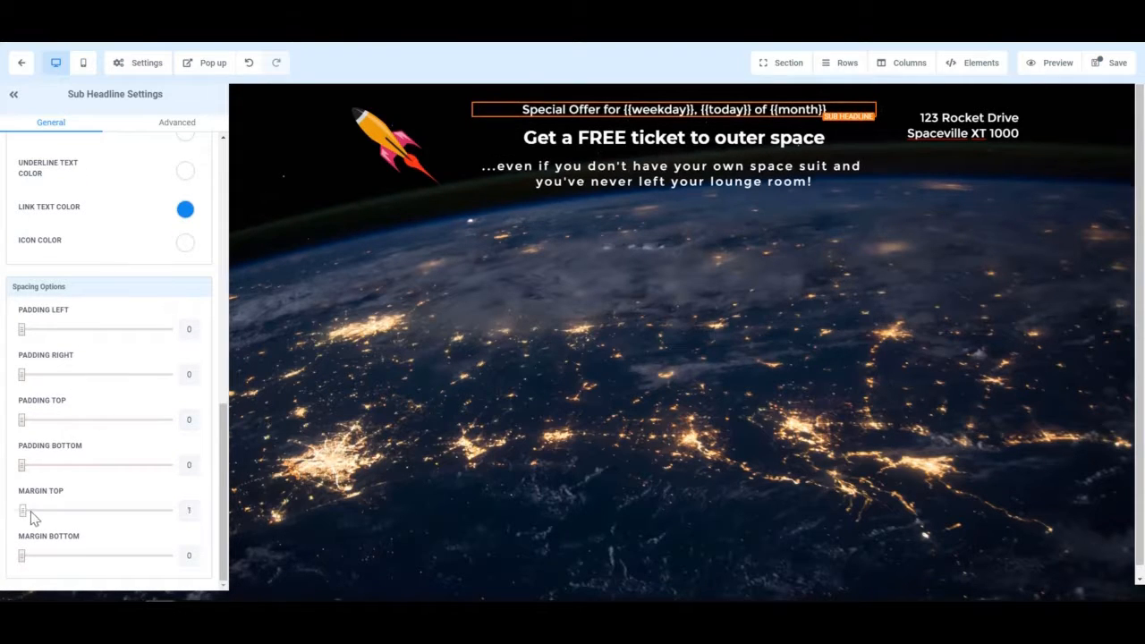
mouse_move(31, 517)
mouse_down()
mouse_move(54, 514)
mouse_move(48, 522)
mouse_up()
click(906, 172)
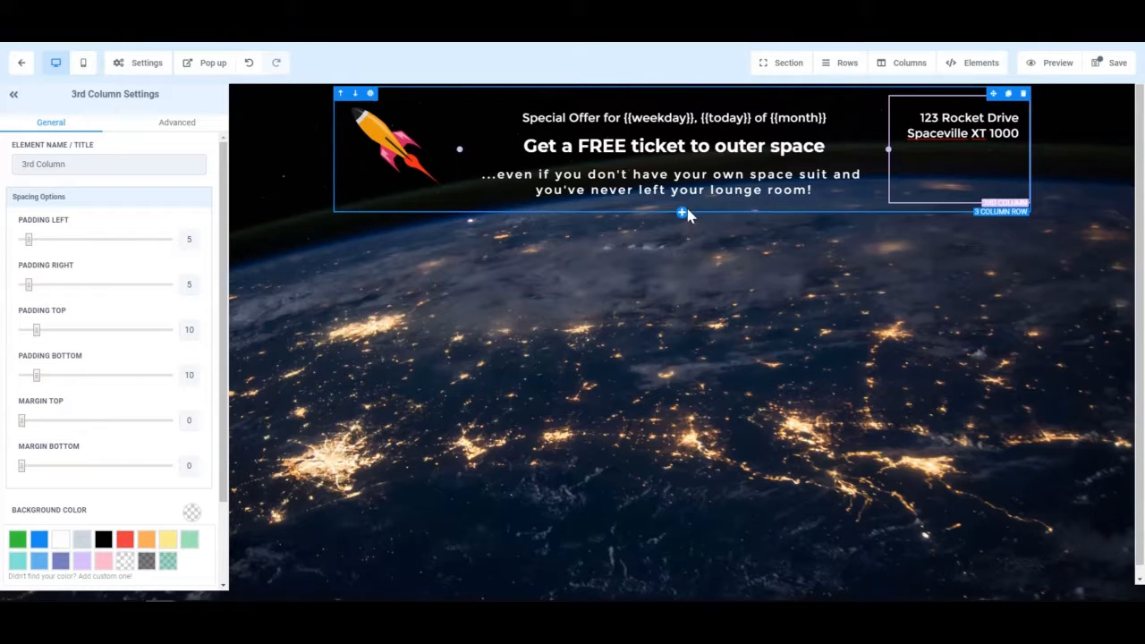
click(1093, 66)
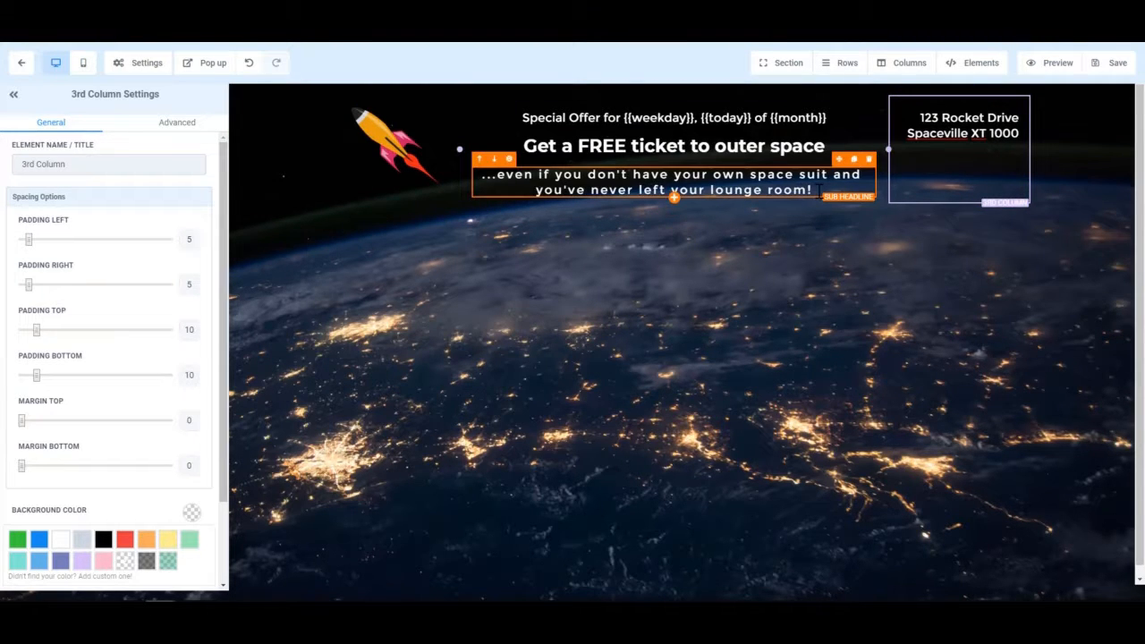
Try solid black and orange as the header section's background color, and settle on semi-transparent black
drag(817, 190, 639, 190)
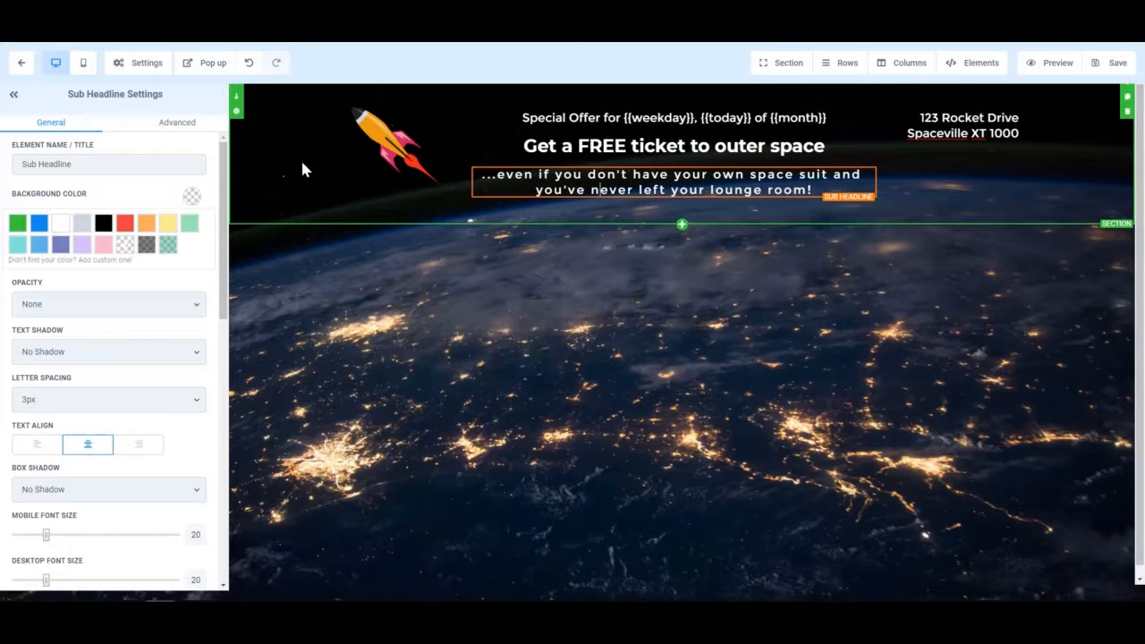
click(237, 112)
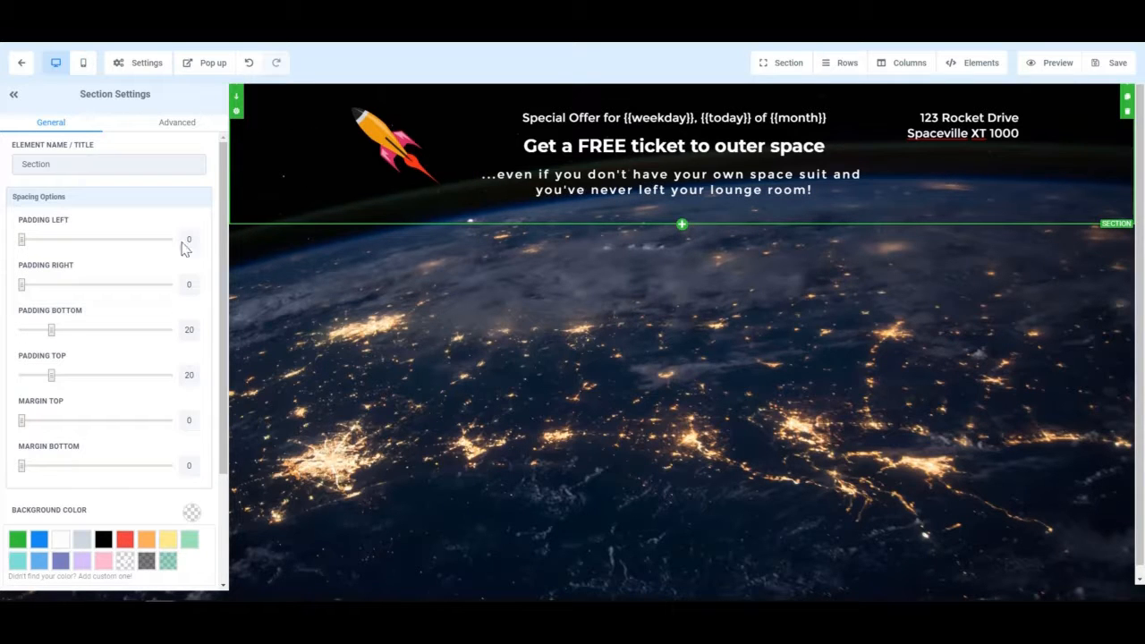
scroll(125, 372, down, 2)
scroll(124, 365, down, 1)
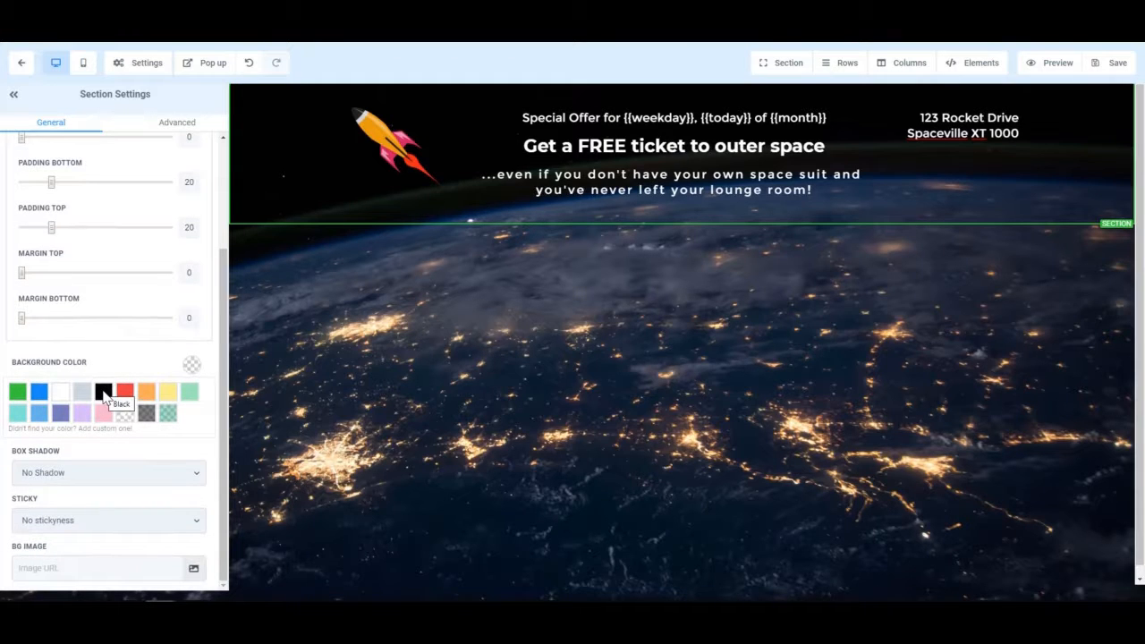
click(104, 393)
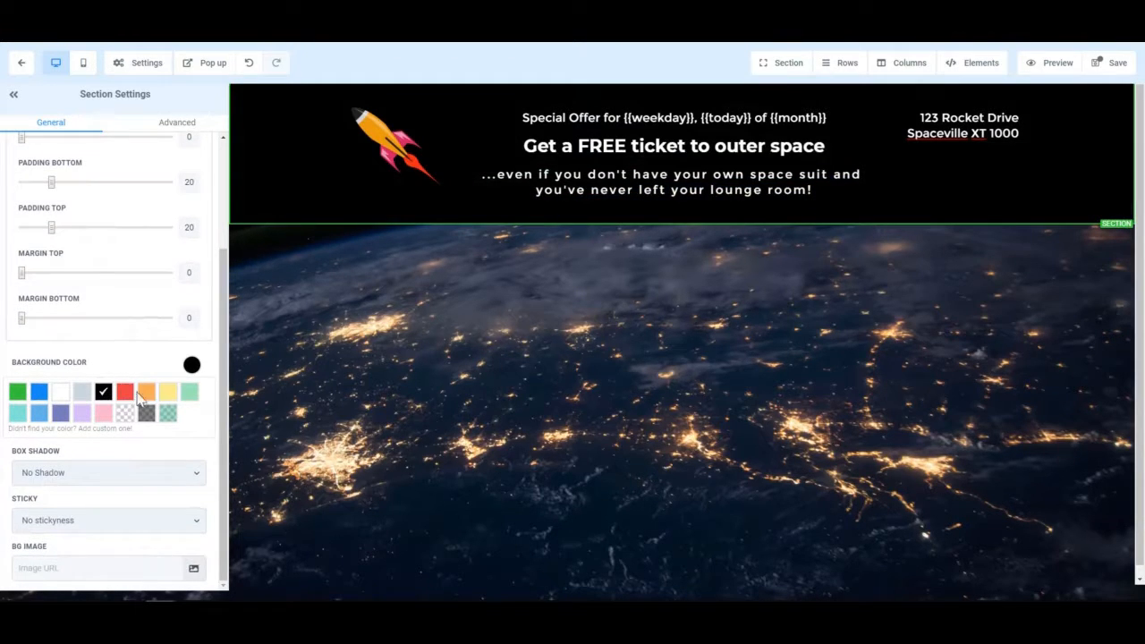
click(147, 393)
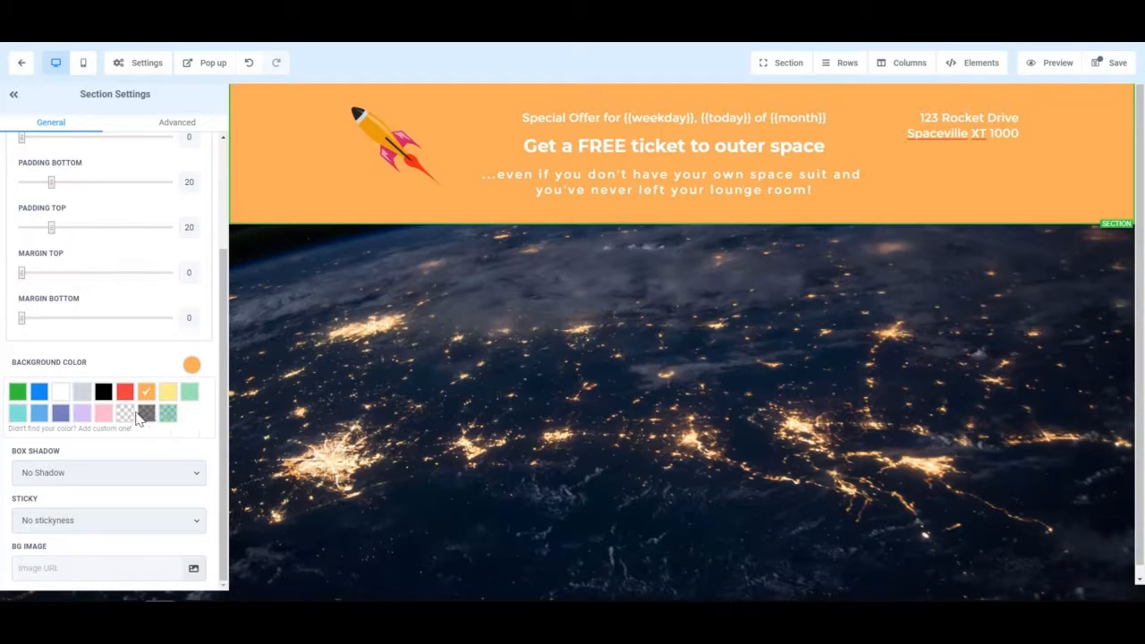
click(146, 417)
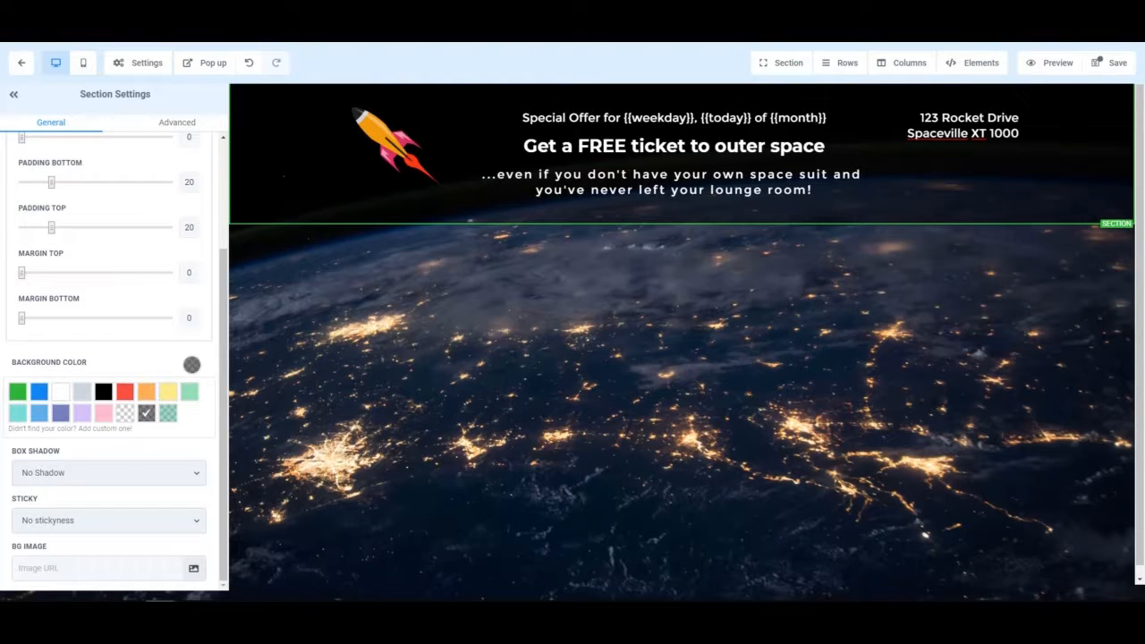
Add a full-width section below the header and give it the semi-transparent black background color
click(681, 226)
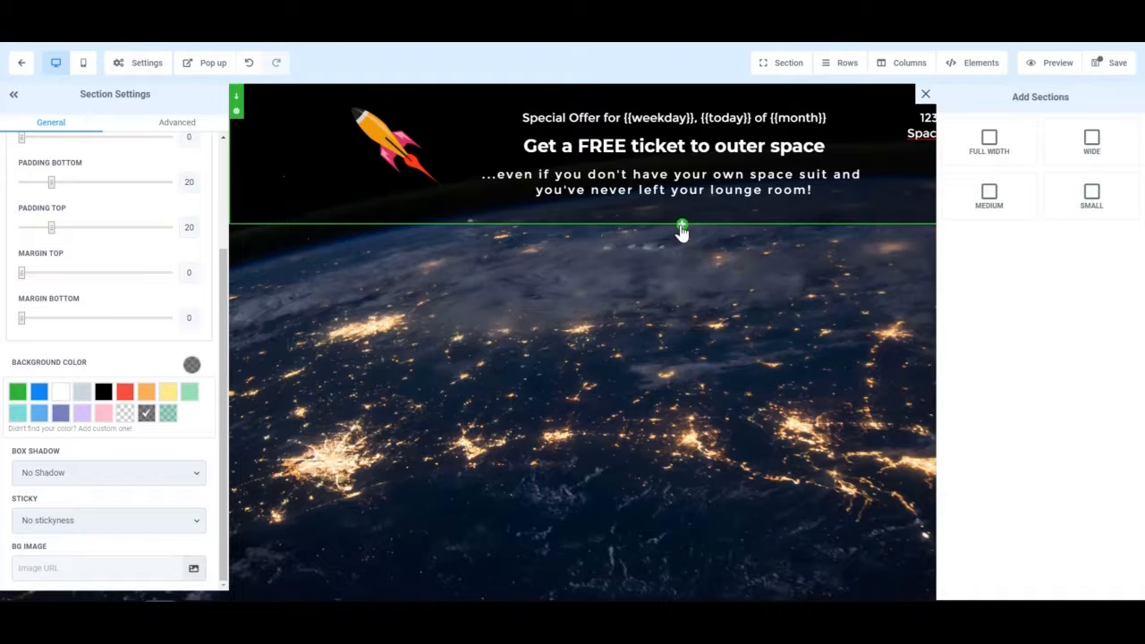
click(988, 143)
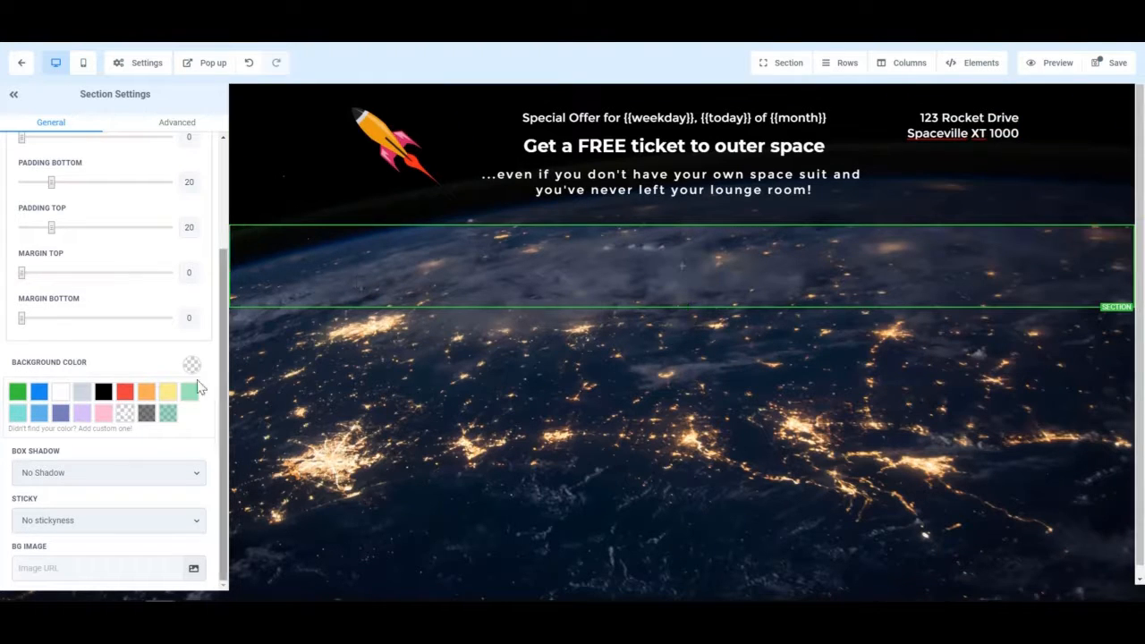
click(147, 414)
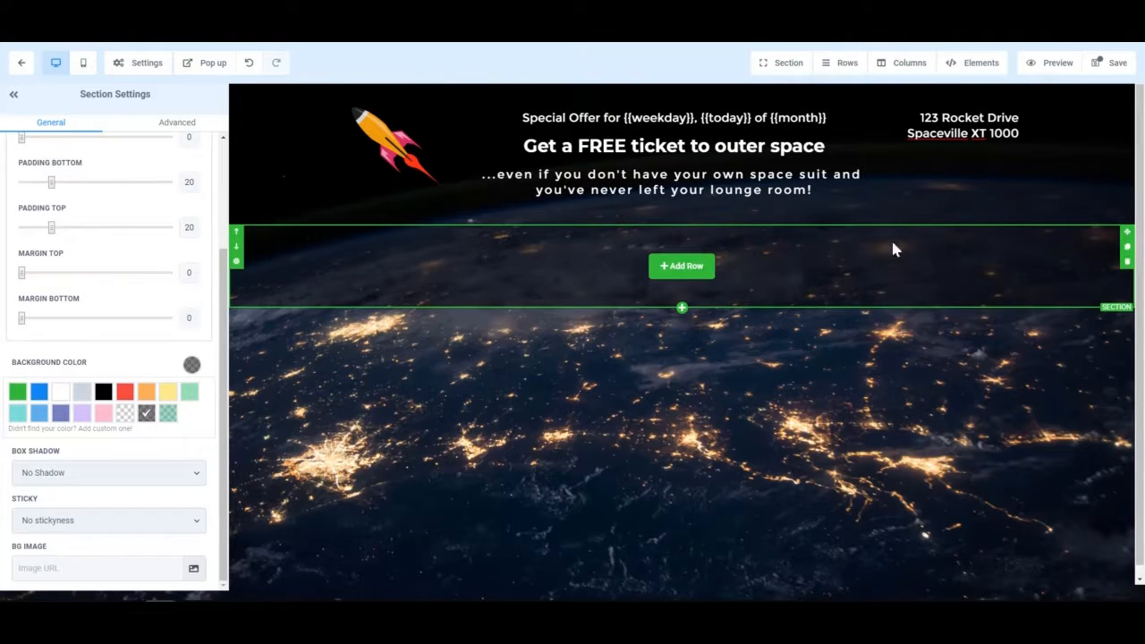
Add a 2-column row to the new section and insert a video element in its first column
click(701, 268)
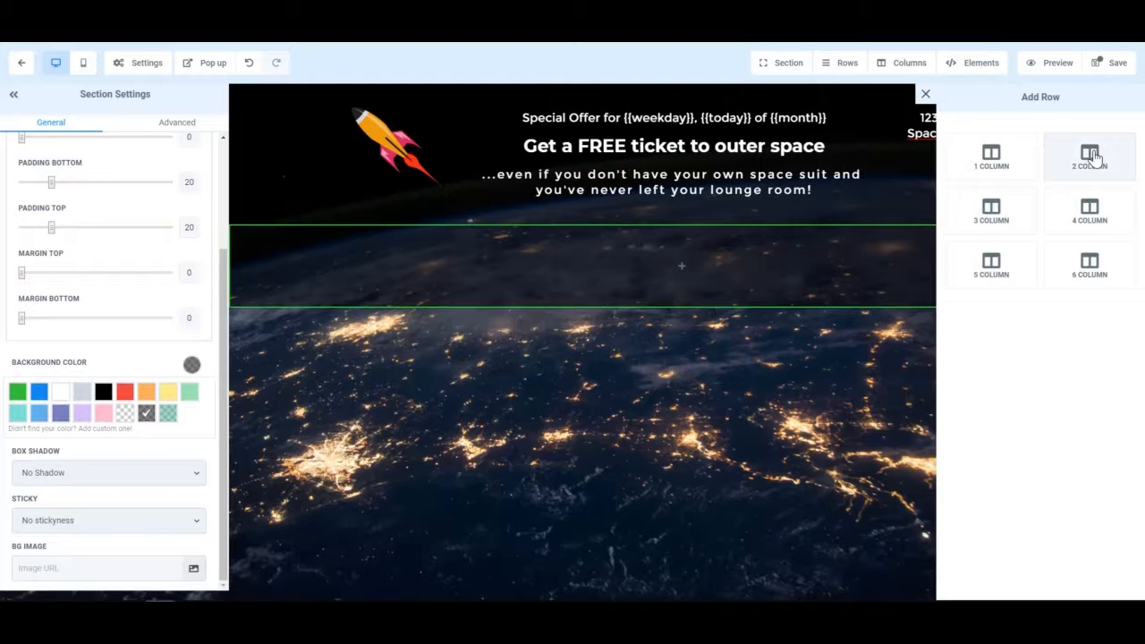
click(1092, 156)
mouse_move(489, 290)
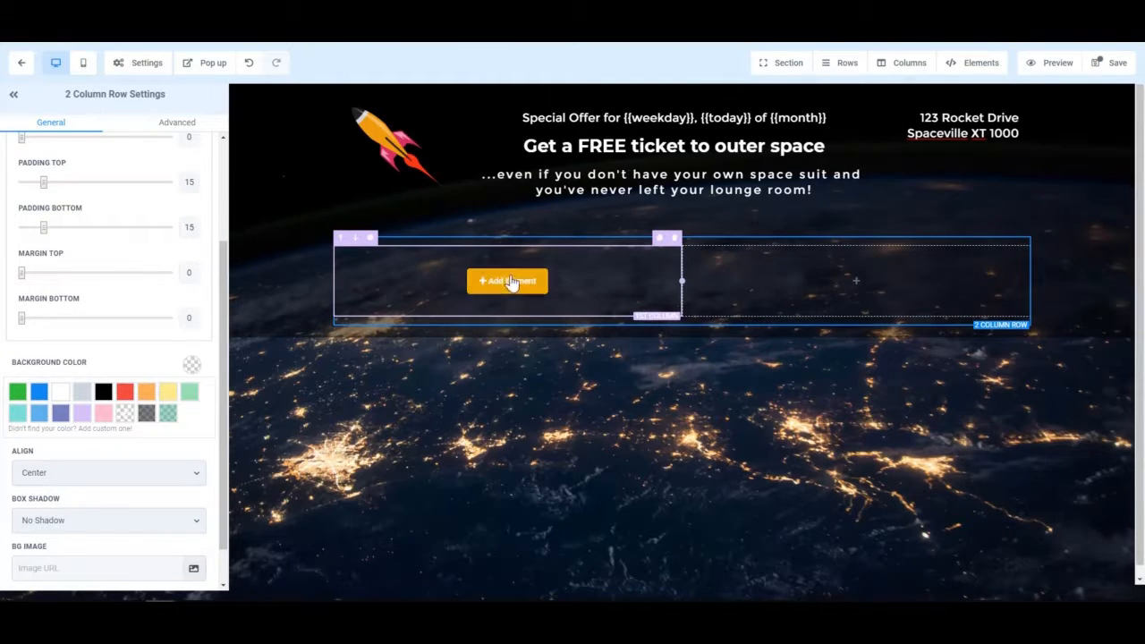
click(509, 283)
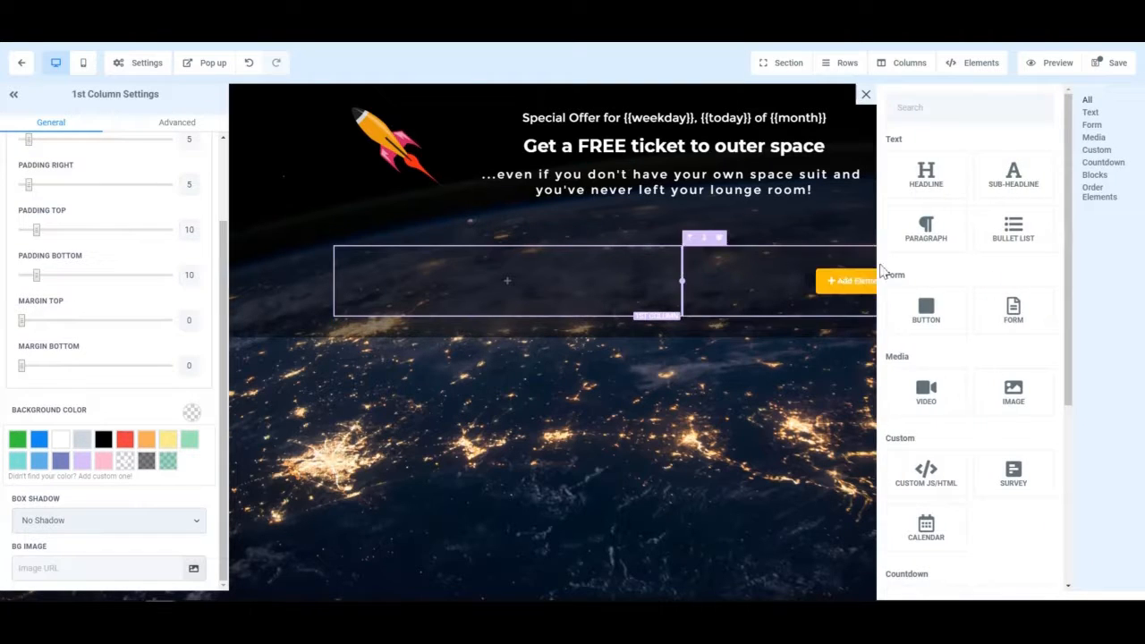
click(930, 392)
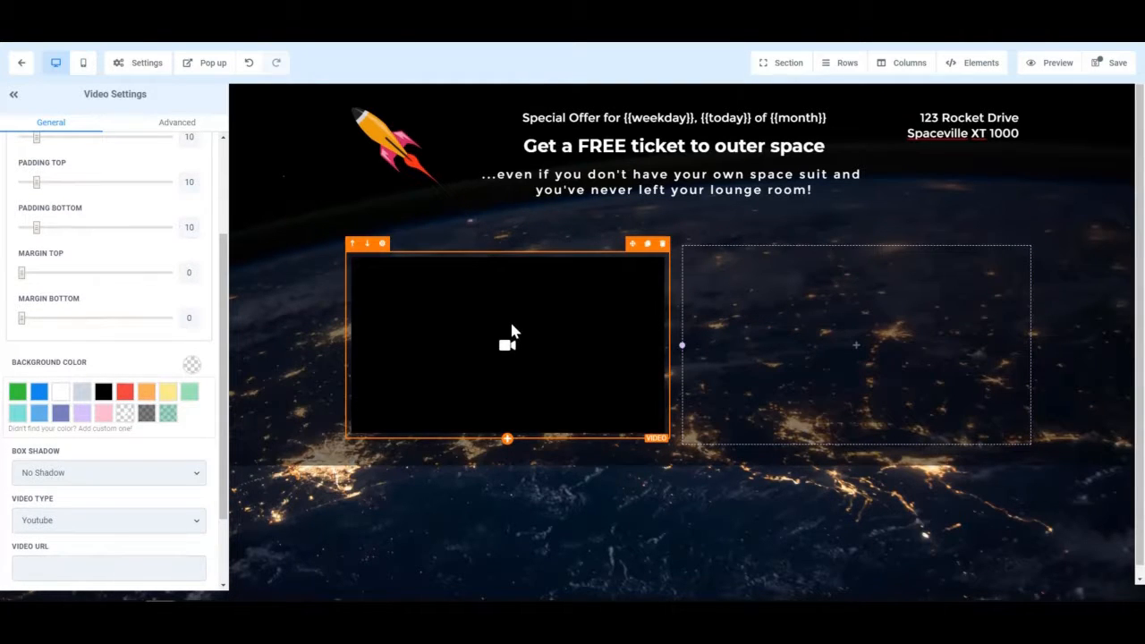
Rename the video element as "Video - Explainer"
scroll(134, 375, up, 3)
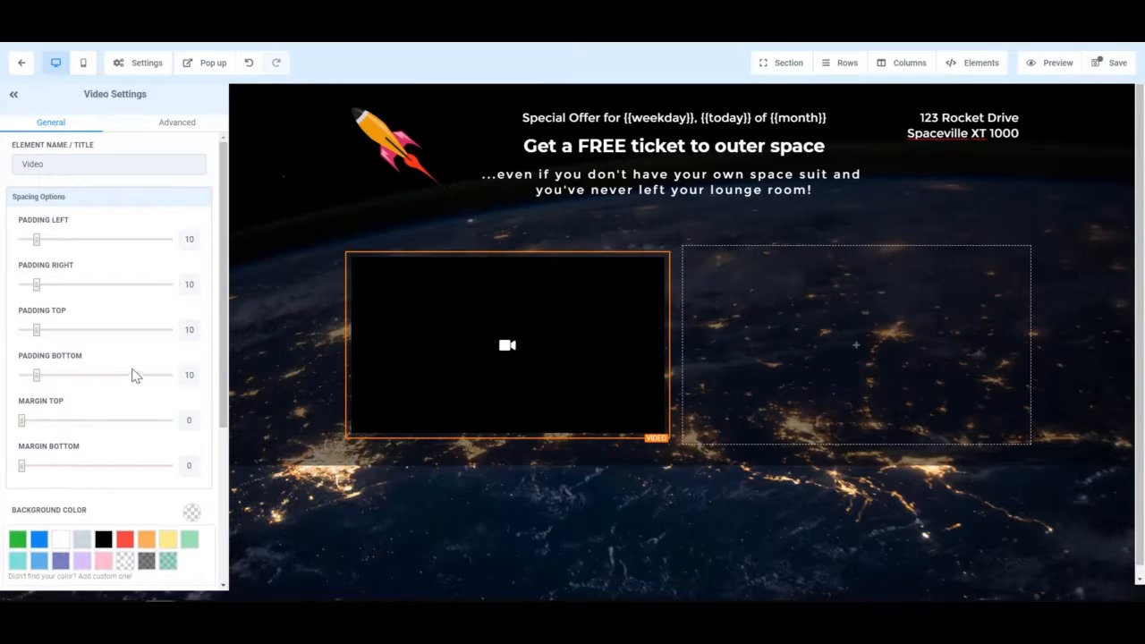
click(74, 162)
text(- )
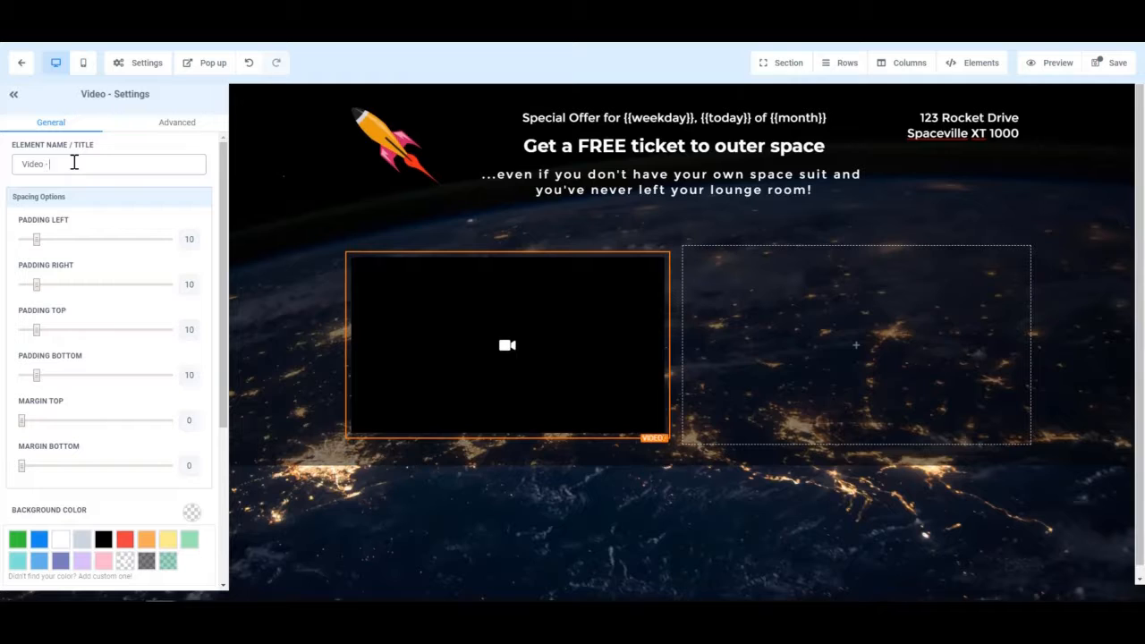
text(Exapl)
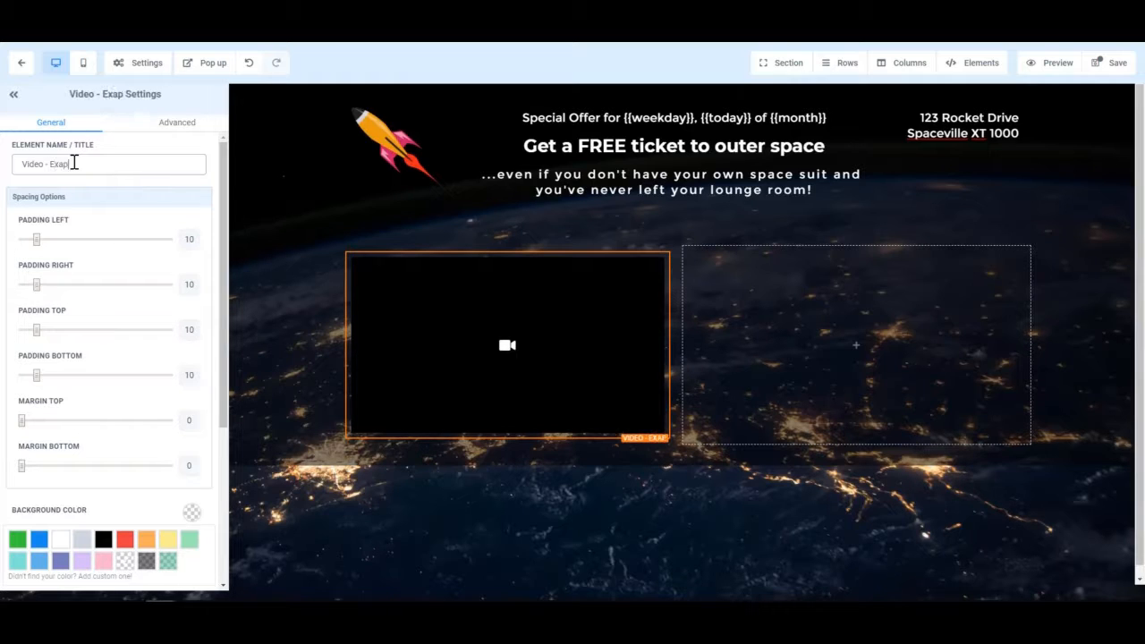
key(BackSpace)
key(BackSpace)
key(BackSpace)
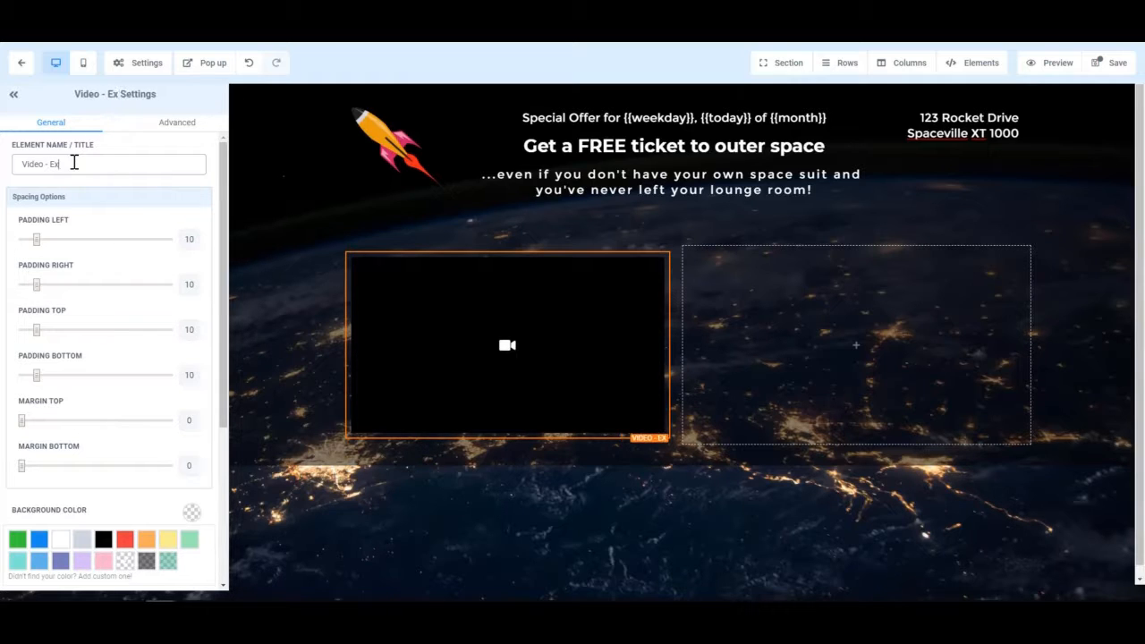
text(plainer)
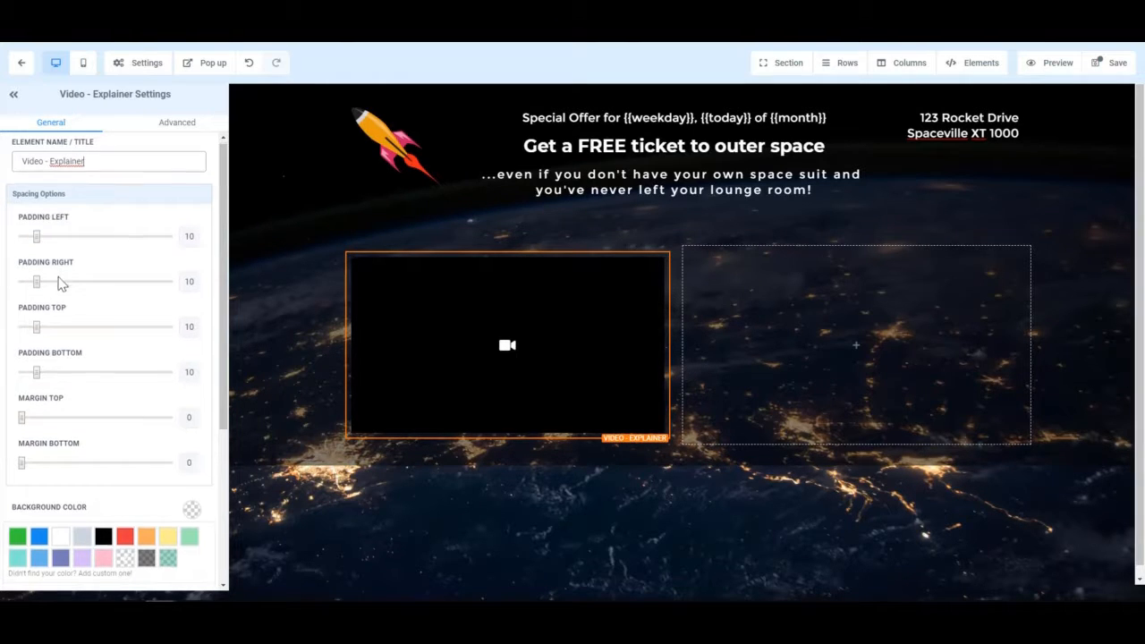
scroll(66, 316, down, 5)
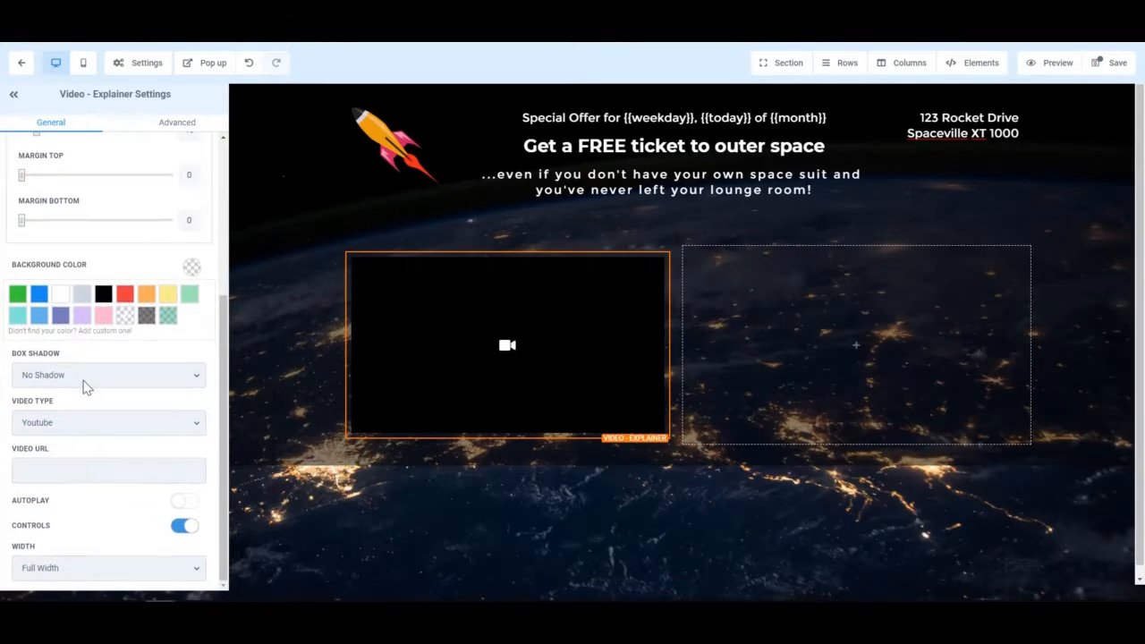
click(109, 424)
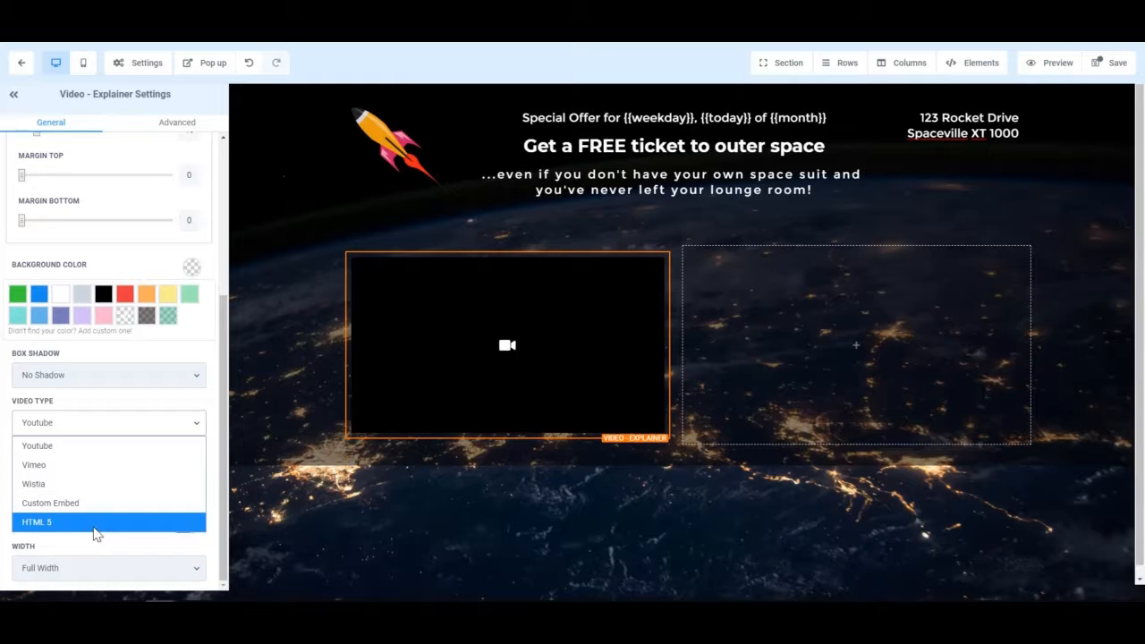
click(104, 448)
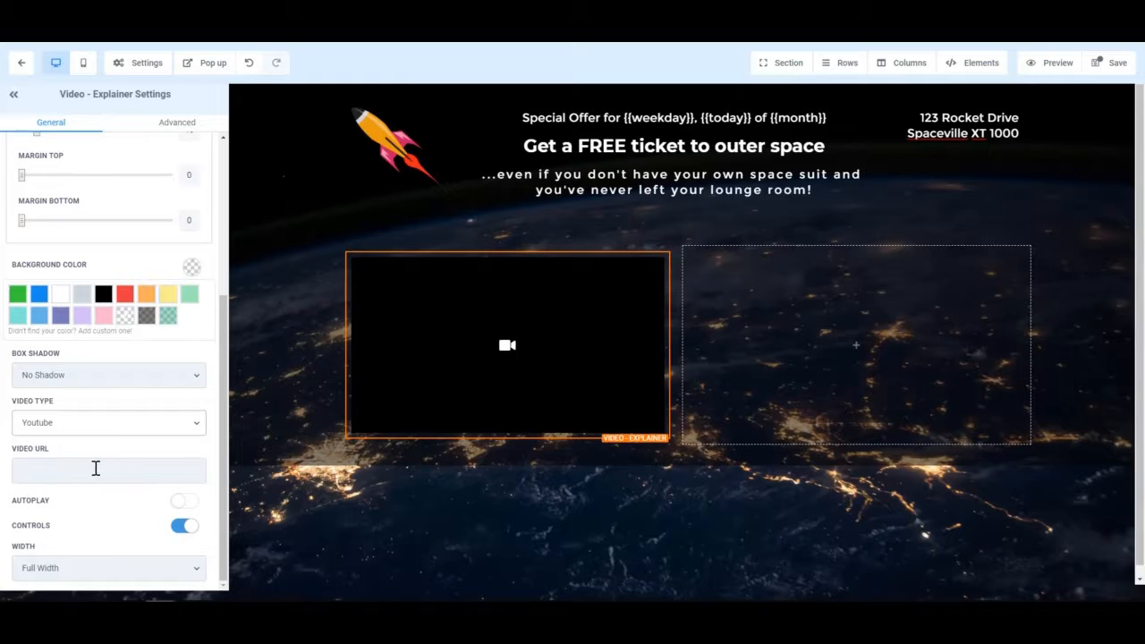
click(86, 461)
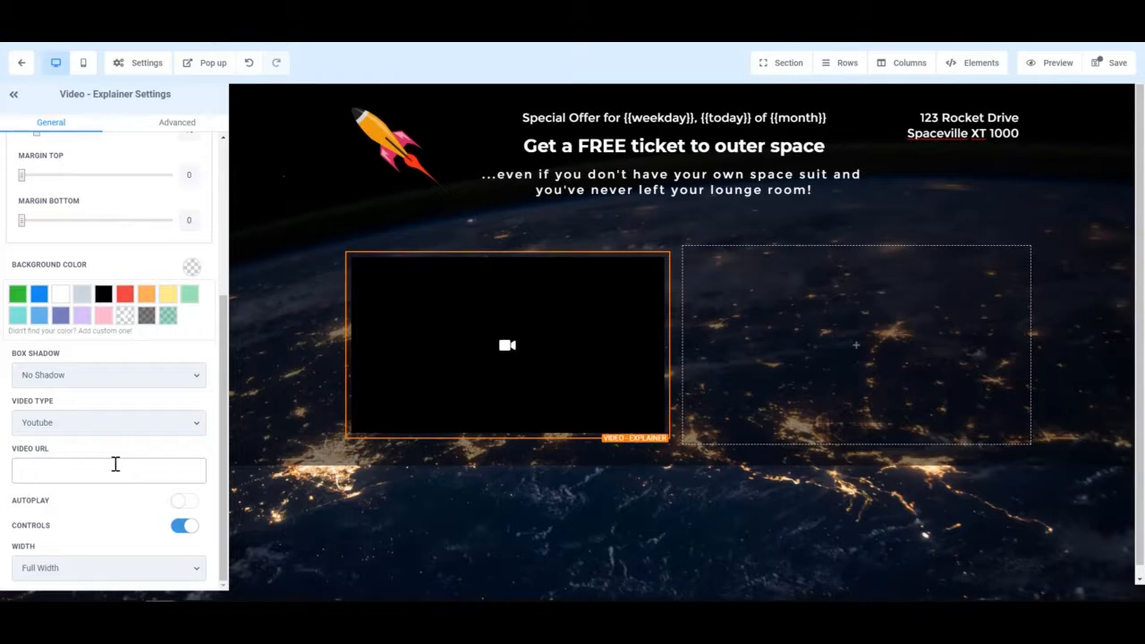
text(https://www.youtube.com/watch?v=e7o4ct0Z8tI)
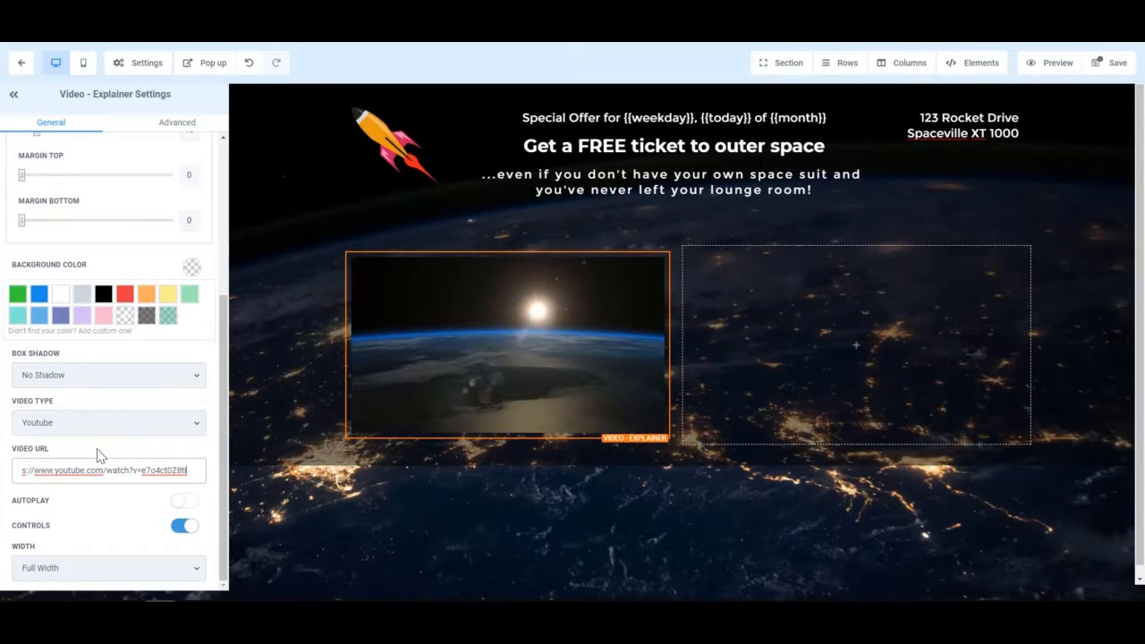
click(184, 531)
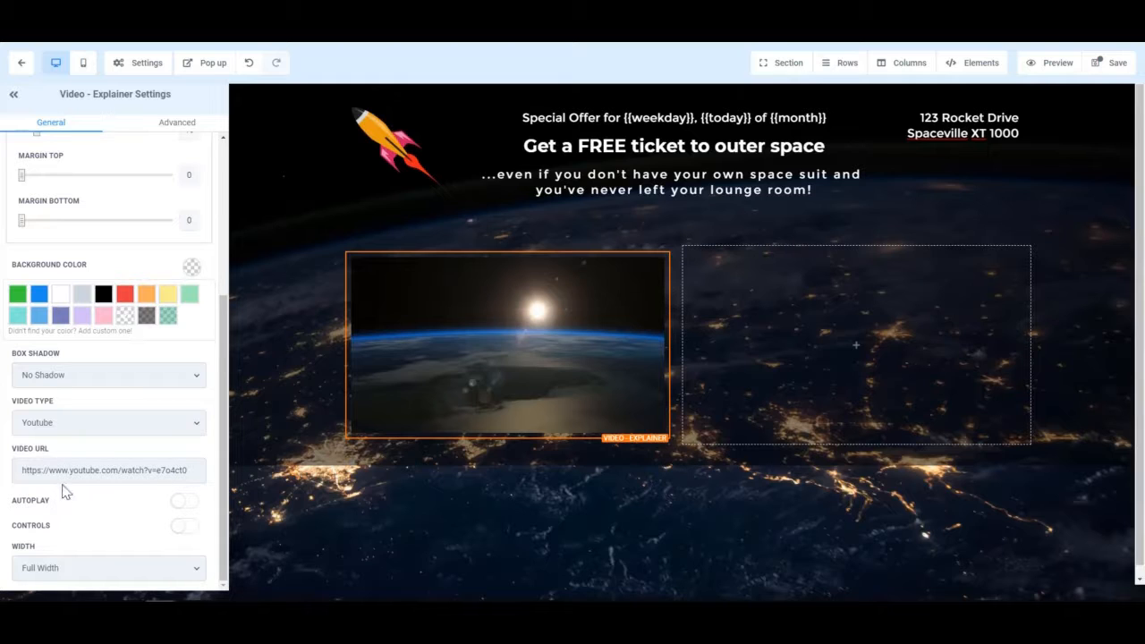
Try the explainer video at Half Width and 3/4 Width, and return it to Full Width
click(130, 573)
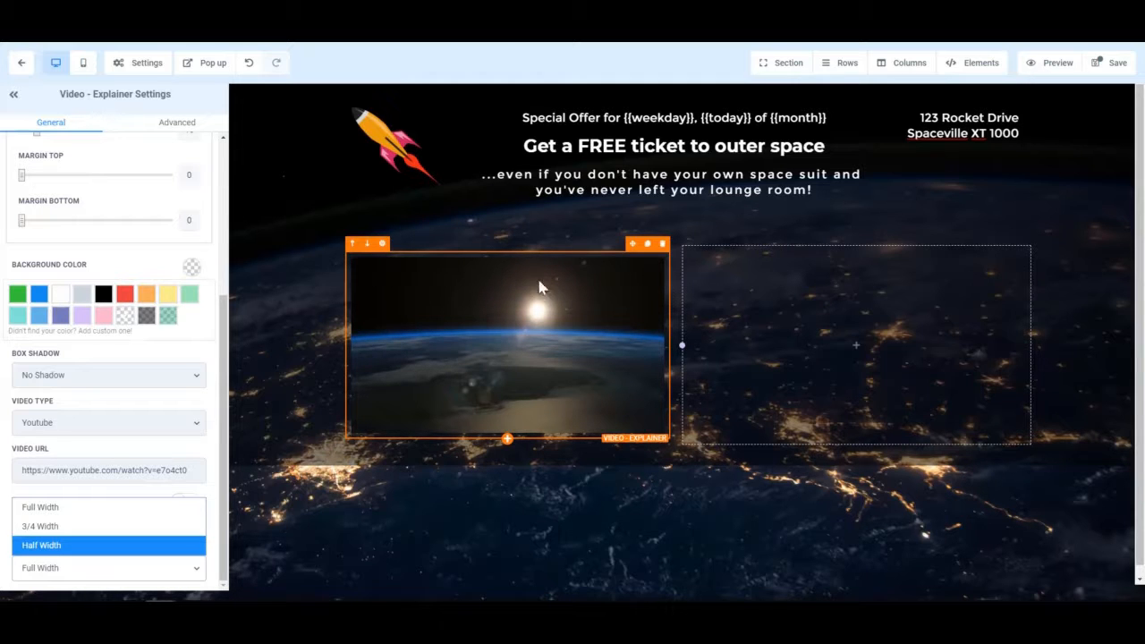
click(94, 543)
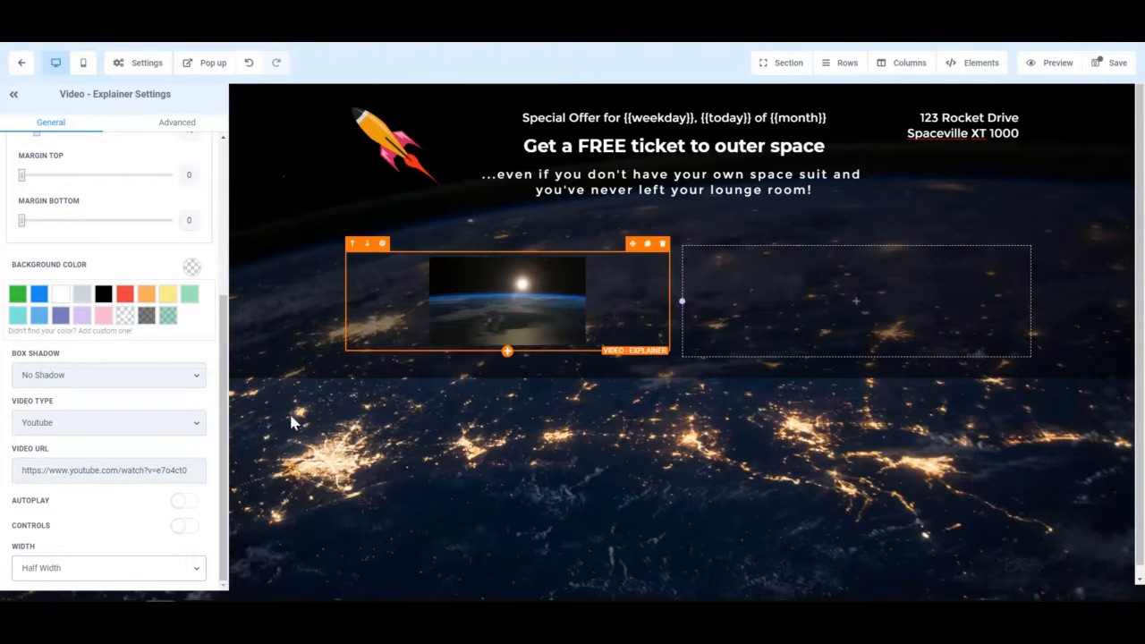
click(141, 567)
click(101, 529)
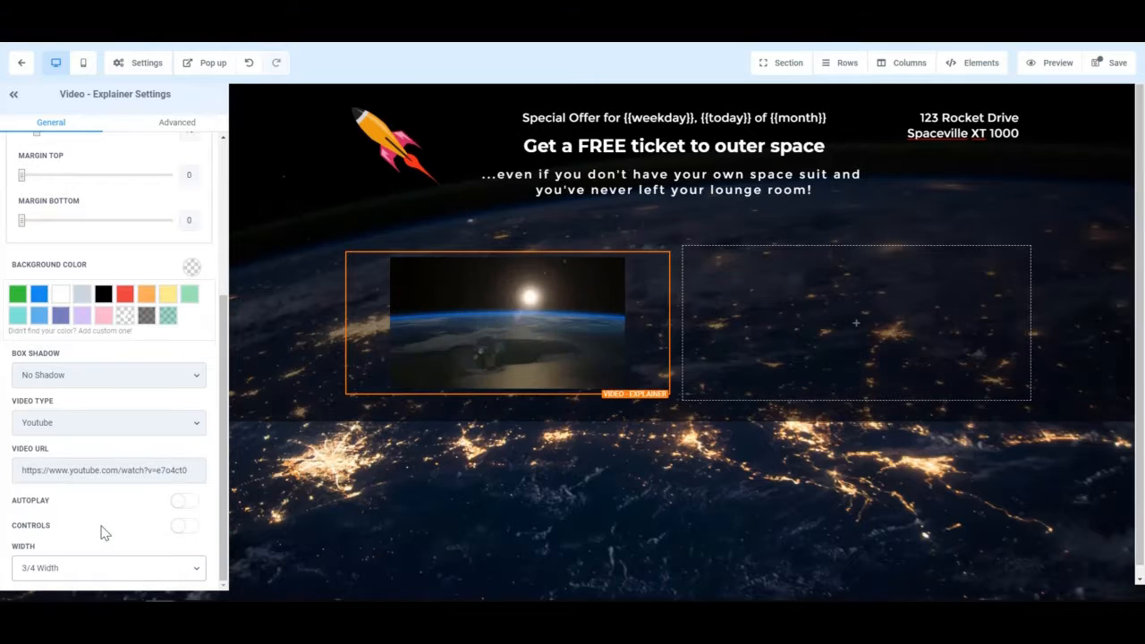
click(115, 567)
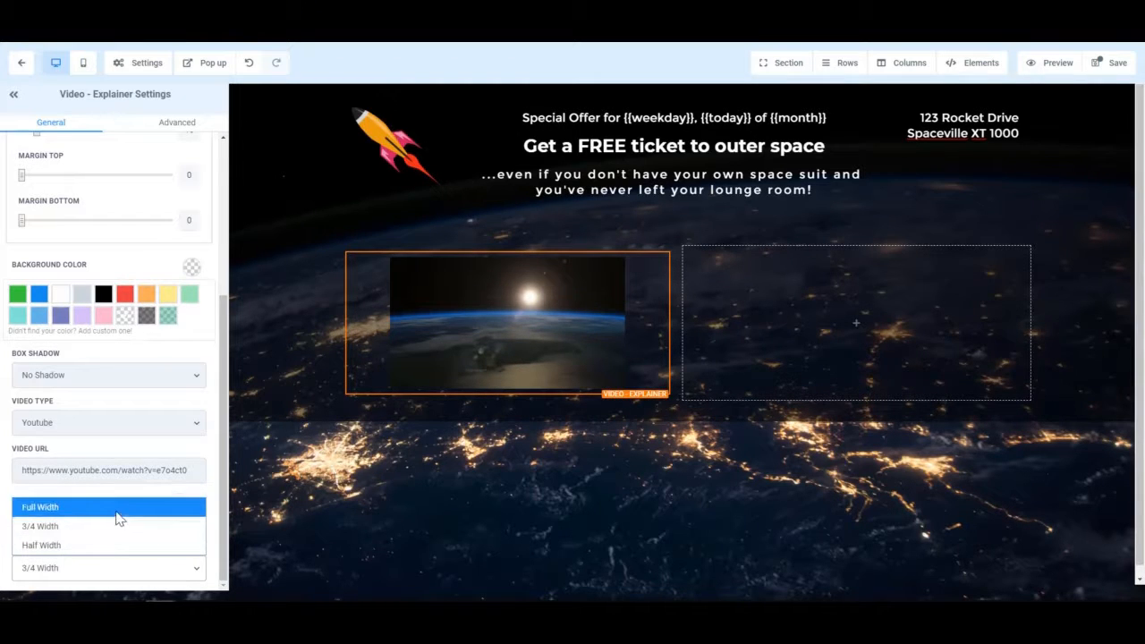
click(119, 512)
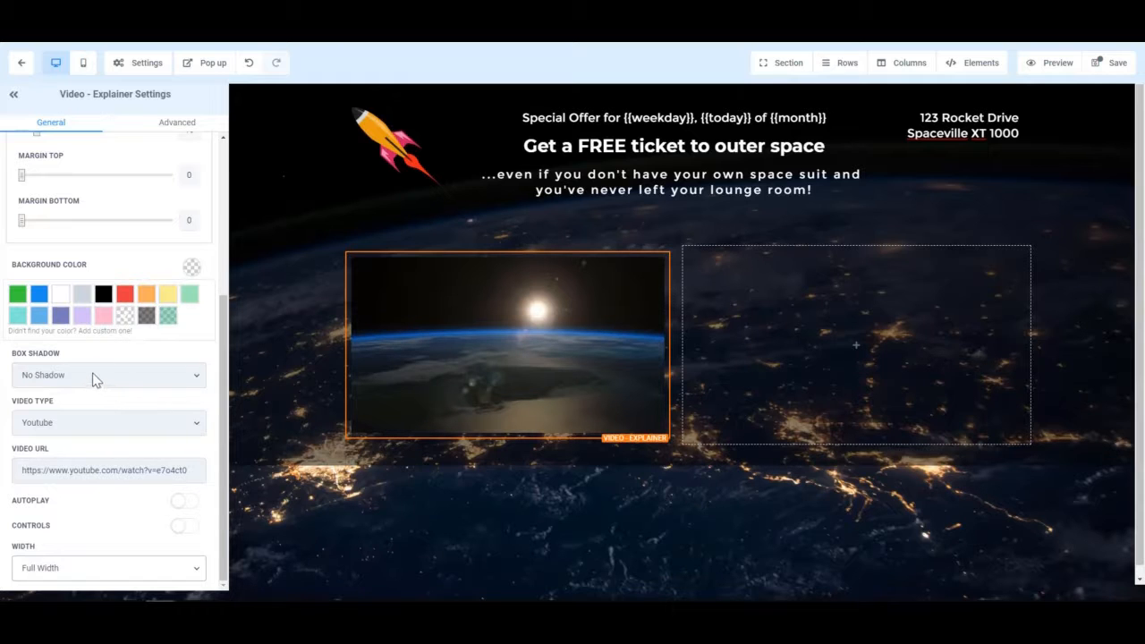
Give the explainer video a full border in orange with a 5px width
scroll(111, 251, up, 3)
click(165, 130)
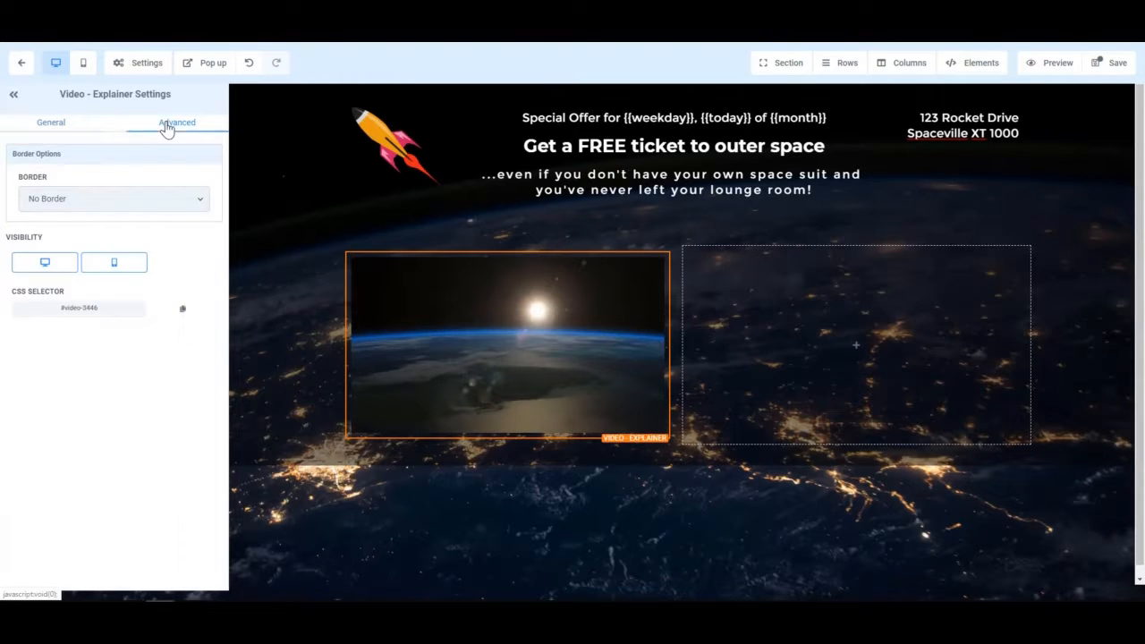
click(84, 200)
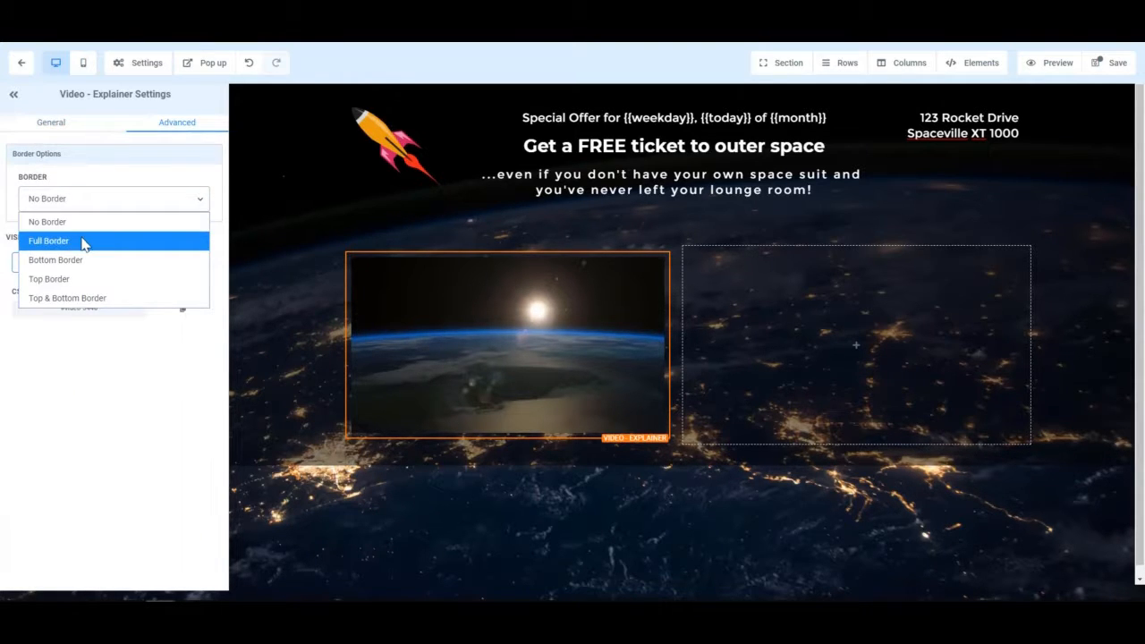
click(83, 241)
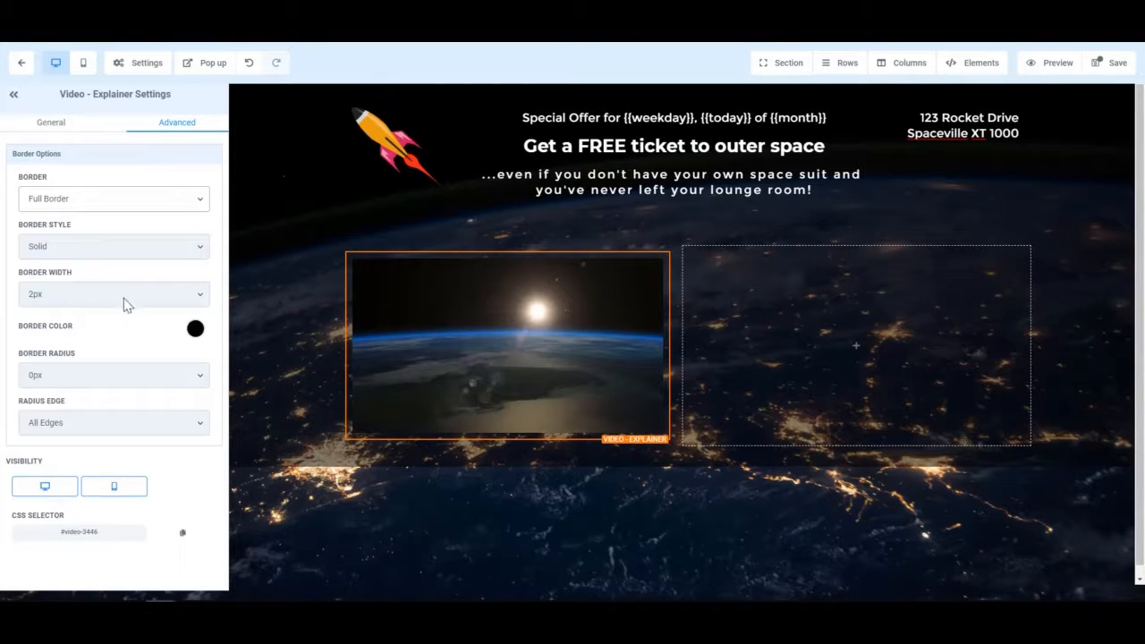
click(194, 329)
click(151, 356)
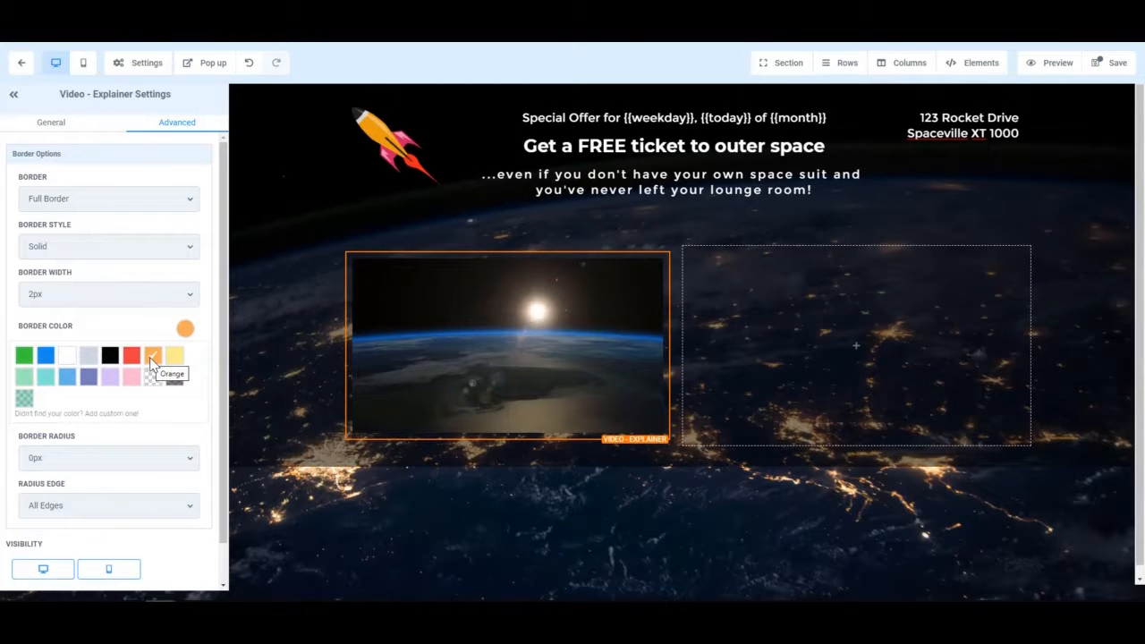
click(77, 302)
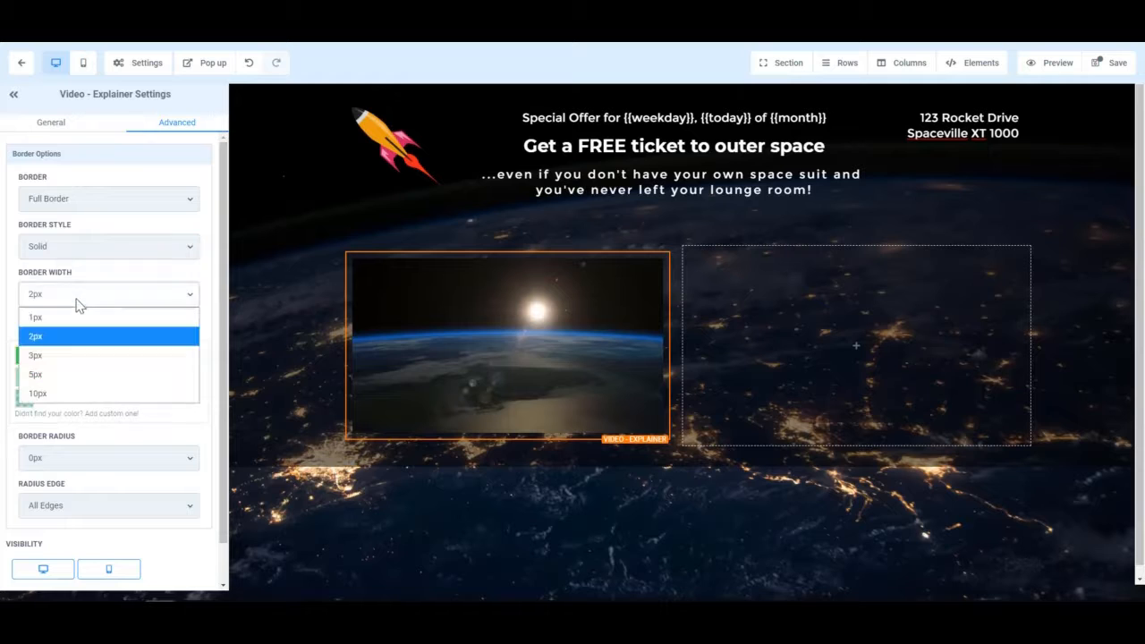
click(72, 374)
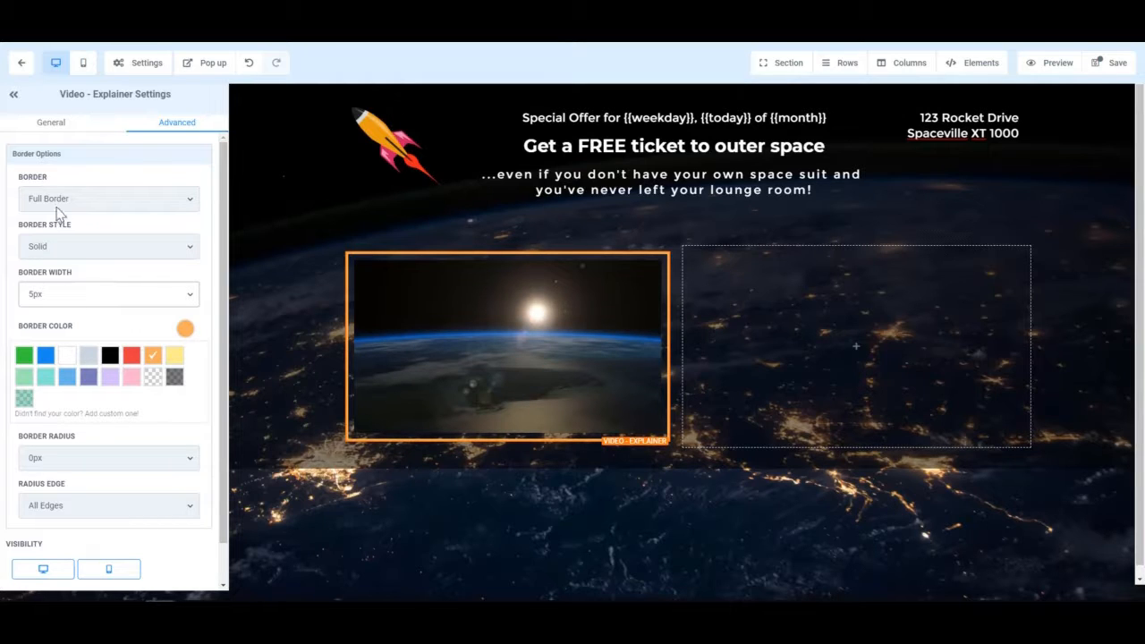
scroll(110, 333, down, 1)
scroll(65, 208, up, 1)
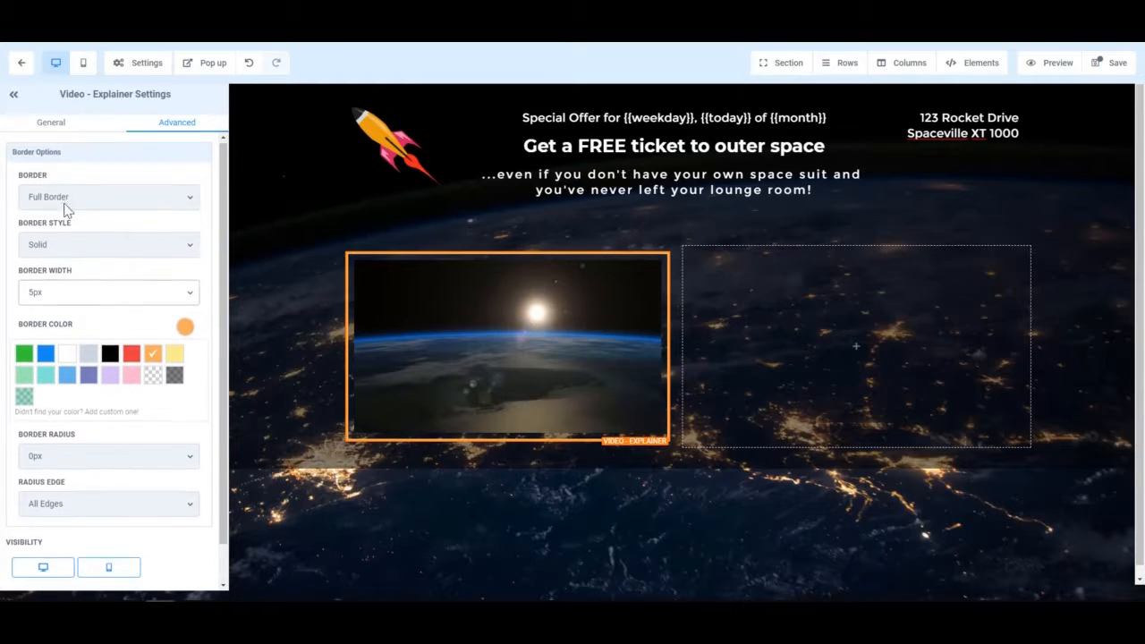
Set the explainer video's right, left, top and bottom padding to 0
click(46, 121)
drag(37, 283, 7, 288)
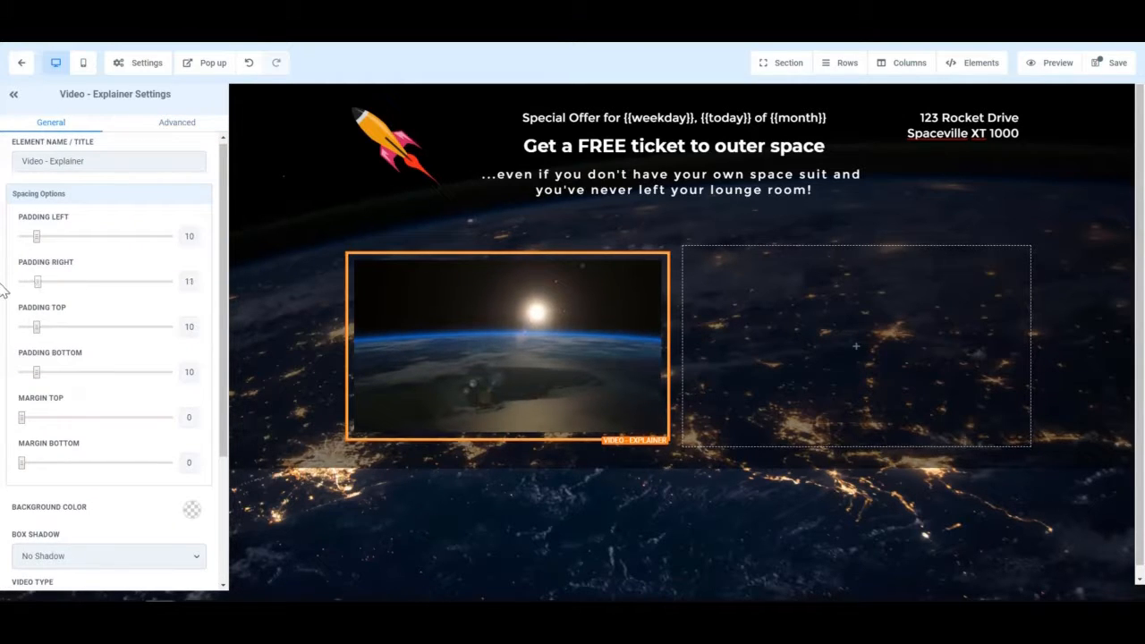
drag(36, 237, 3, 246)
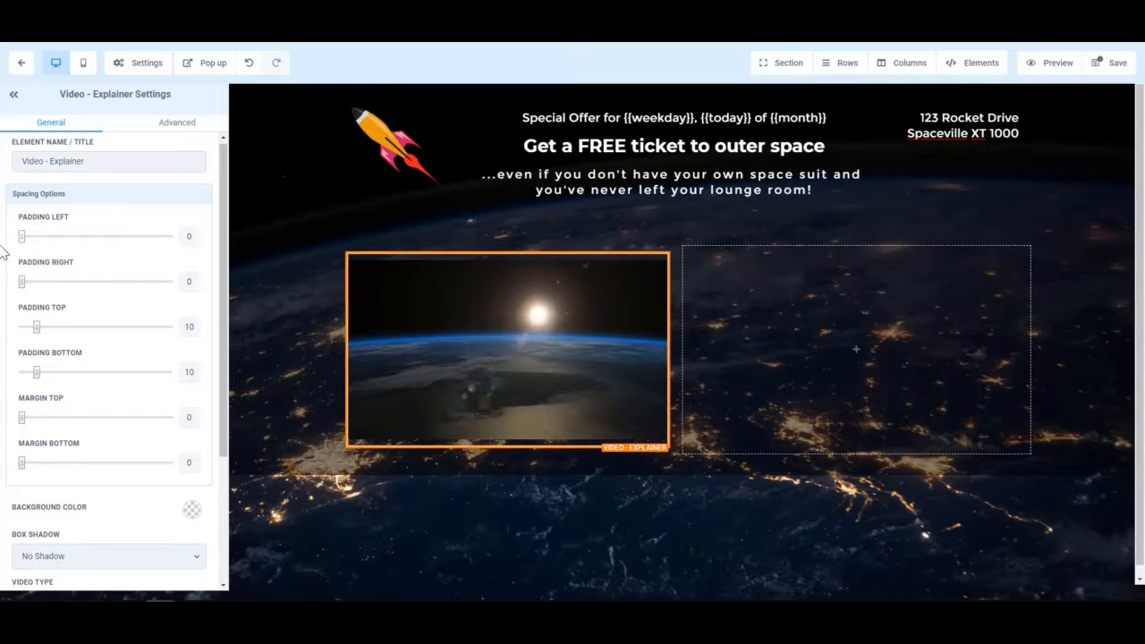
drag(36, 328, 0, 332)
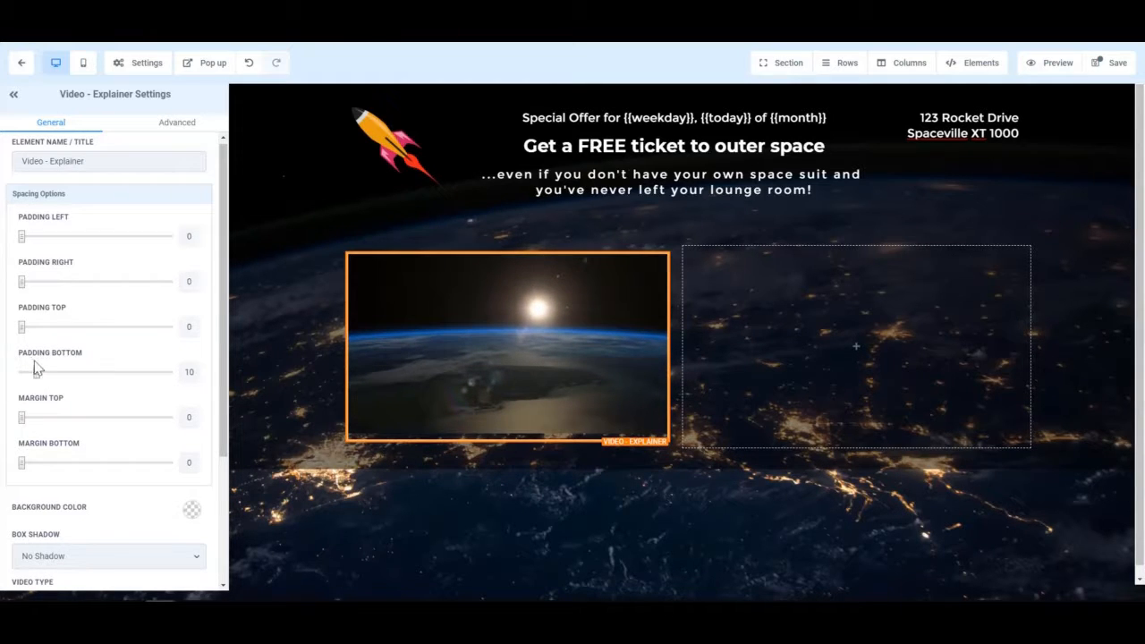
drag(36, 372, 3, 381)
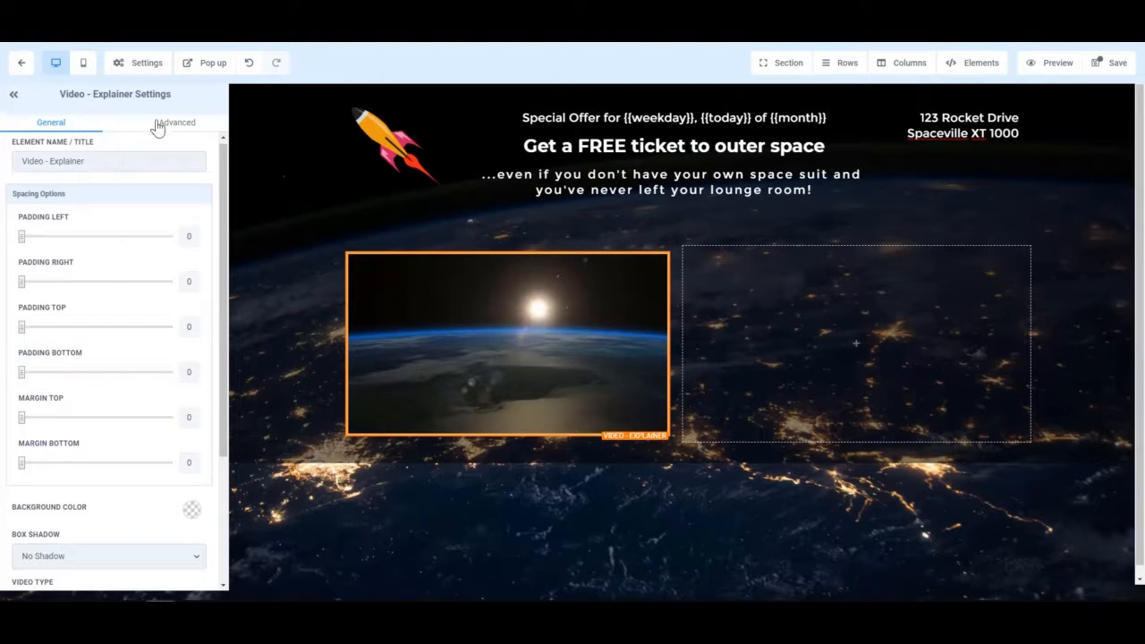
Apply a 40% Drop Shadow box shadow to the explainer video
click(189, 128)
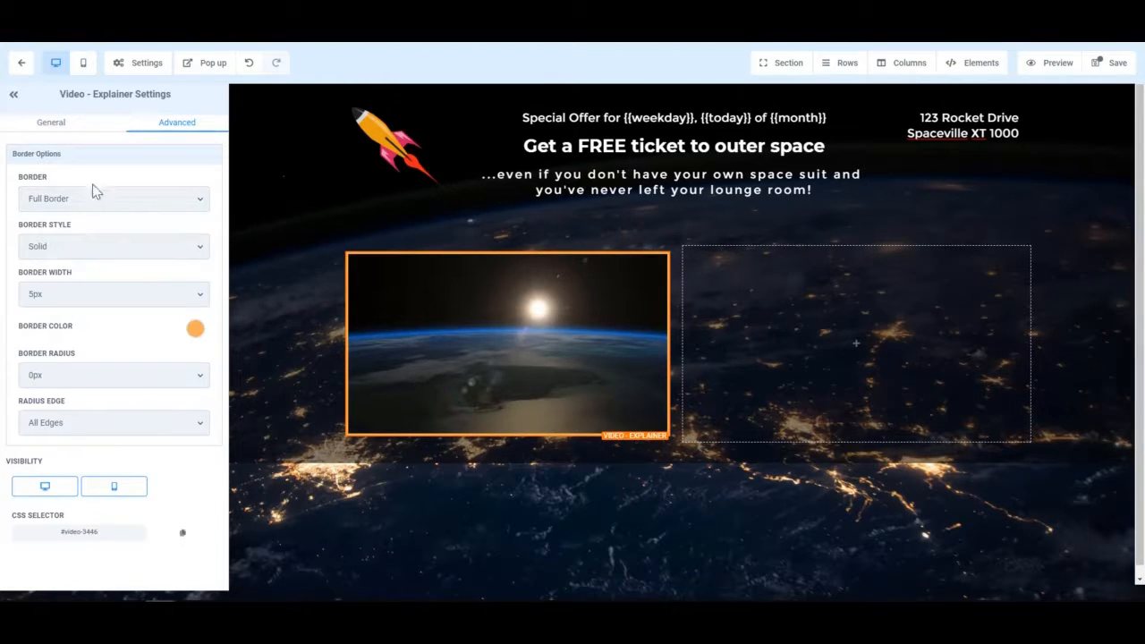
click(83, 128)
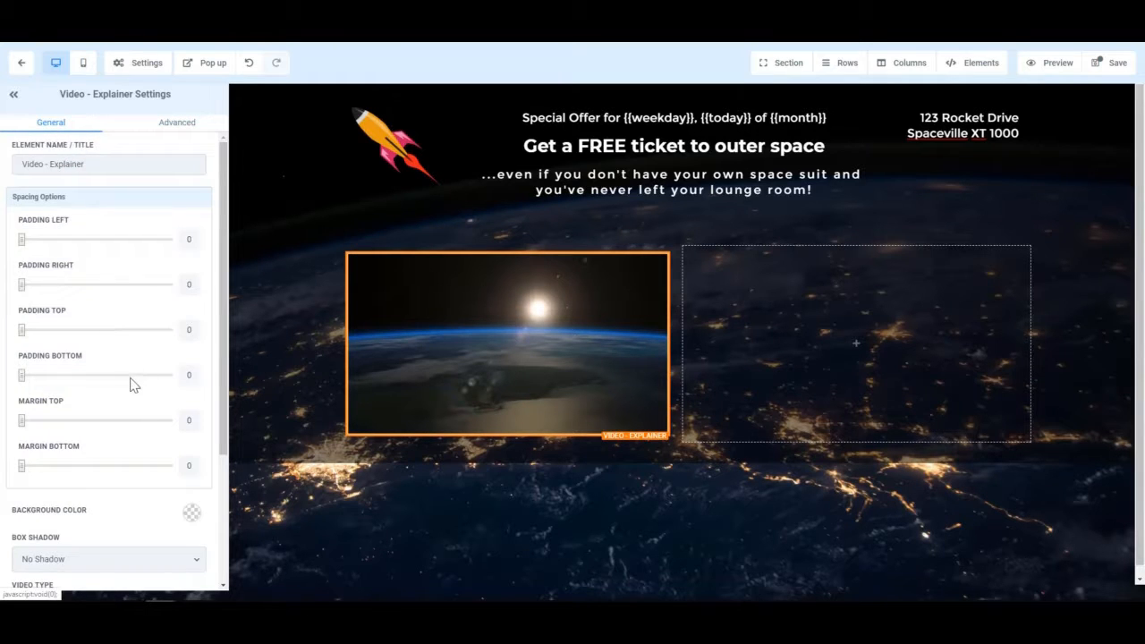
scroll(134, 389, down, 3)
click(167, 400)
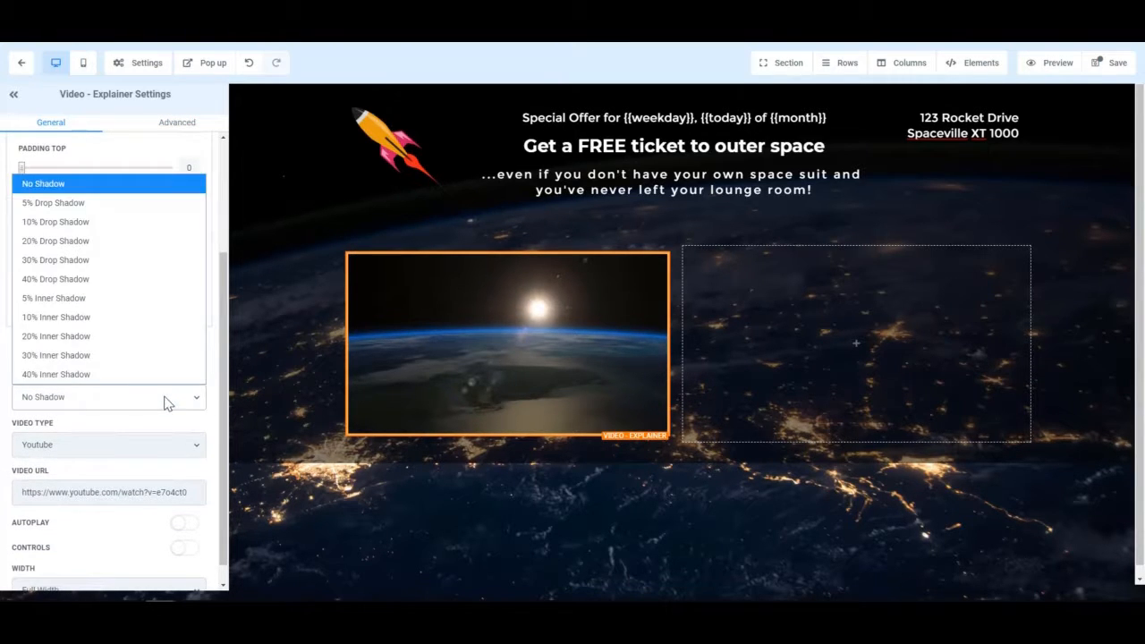
click(102, 278)
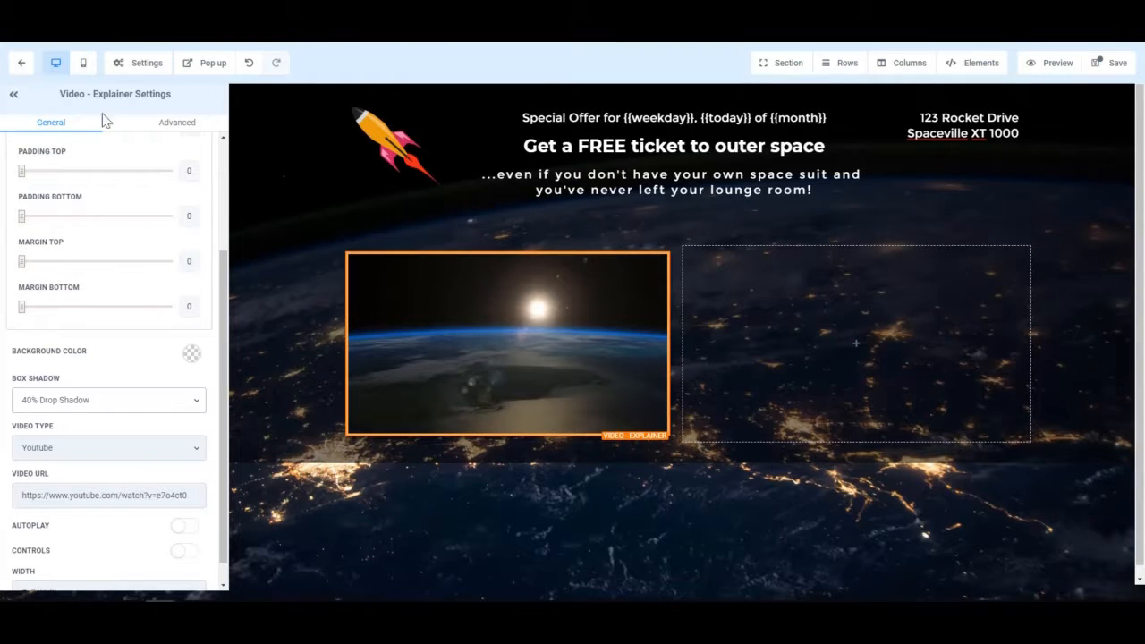
Set the explainer video's border width to 2px
click(175, 124)
click(138, 297)
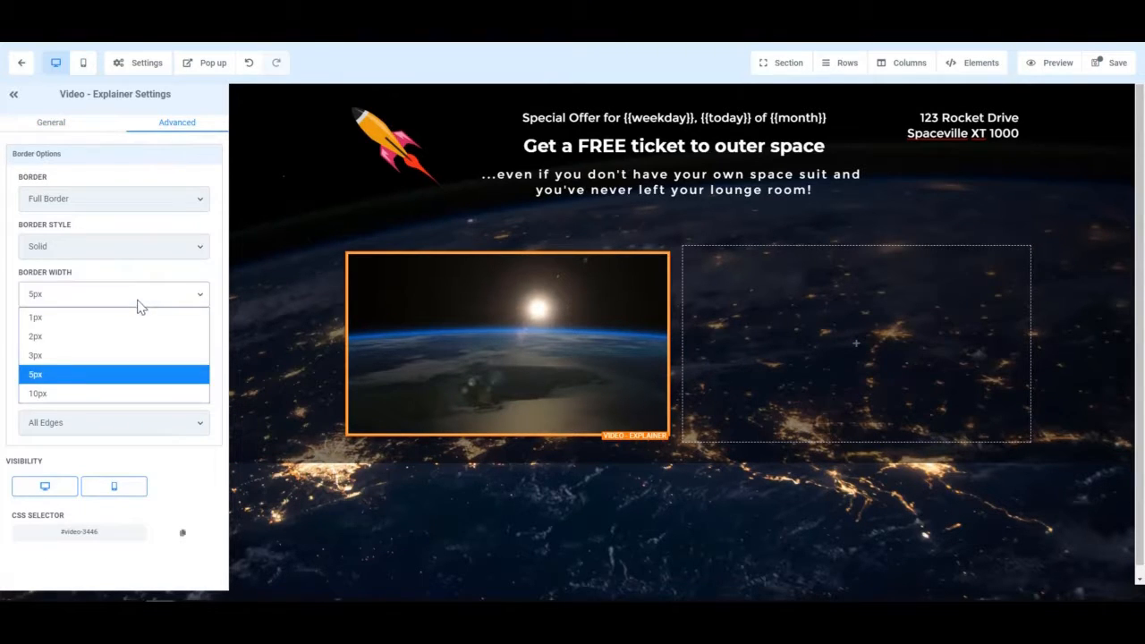
click(103, 335)
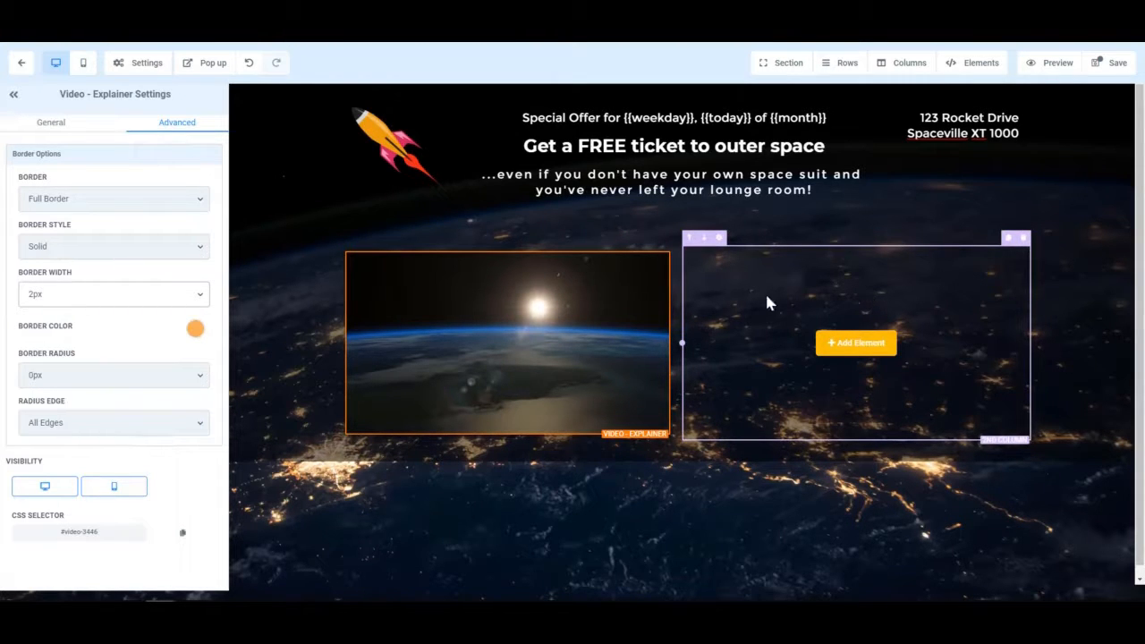
Add a sub-headline to the empty second column and a bullet list directly below it
click(859, 345)
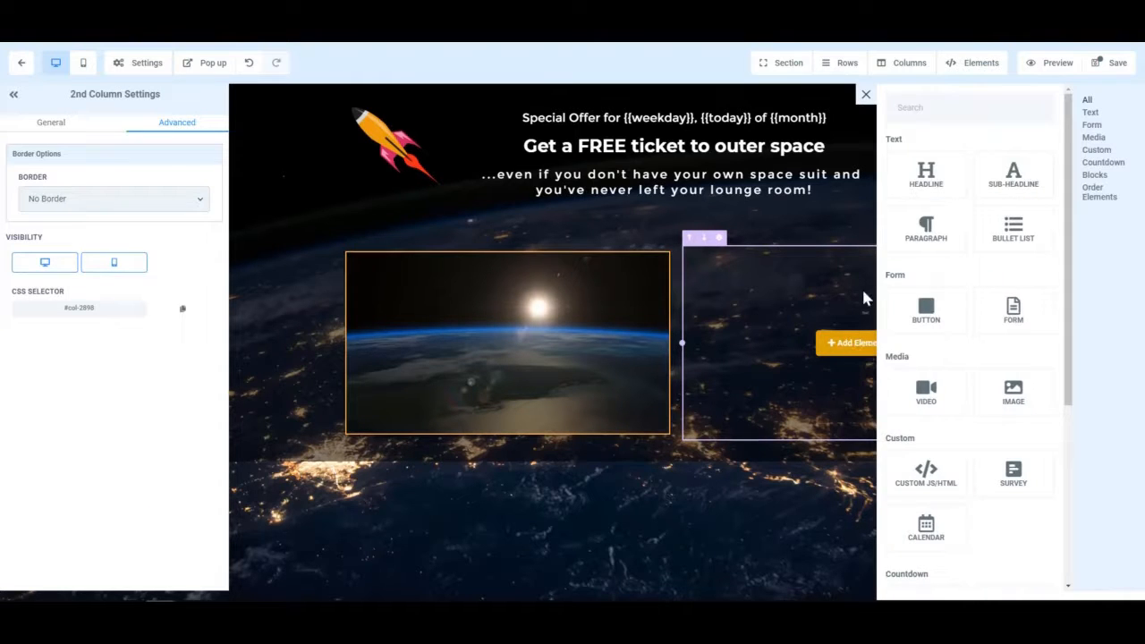
click(1017, 181)
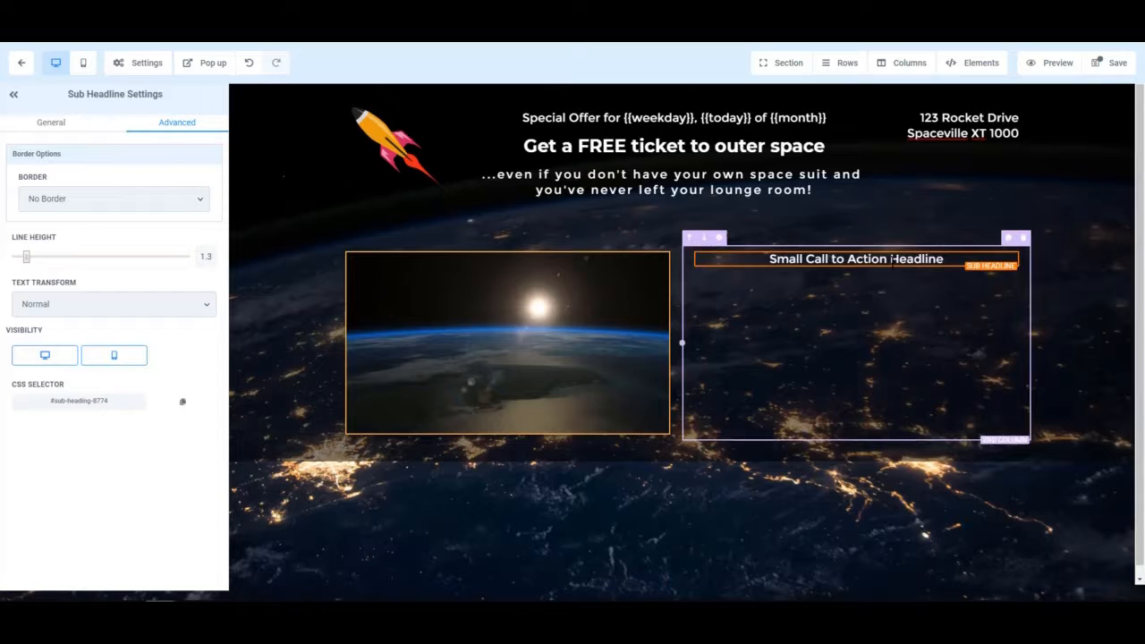
click(855, 268)
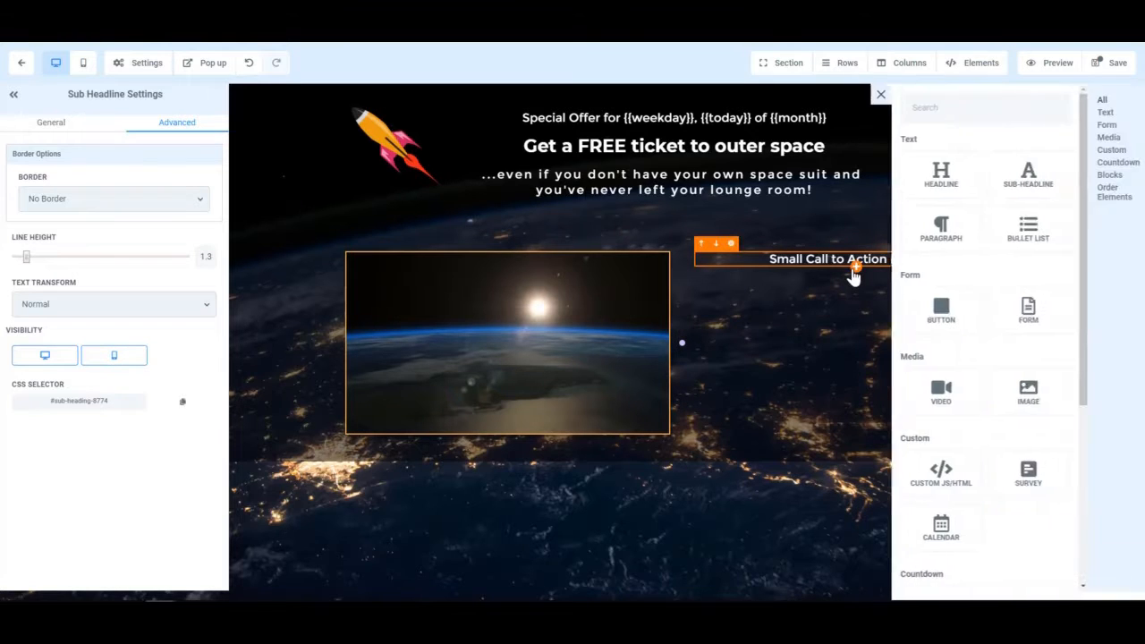
click(1009, 234)
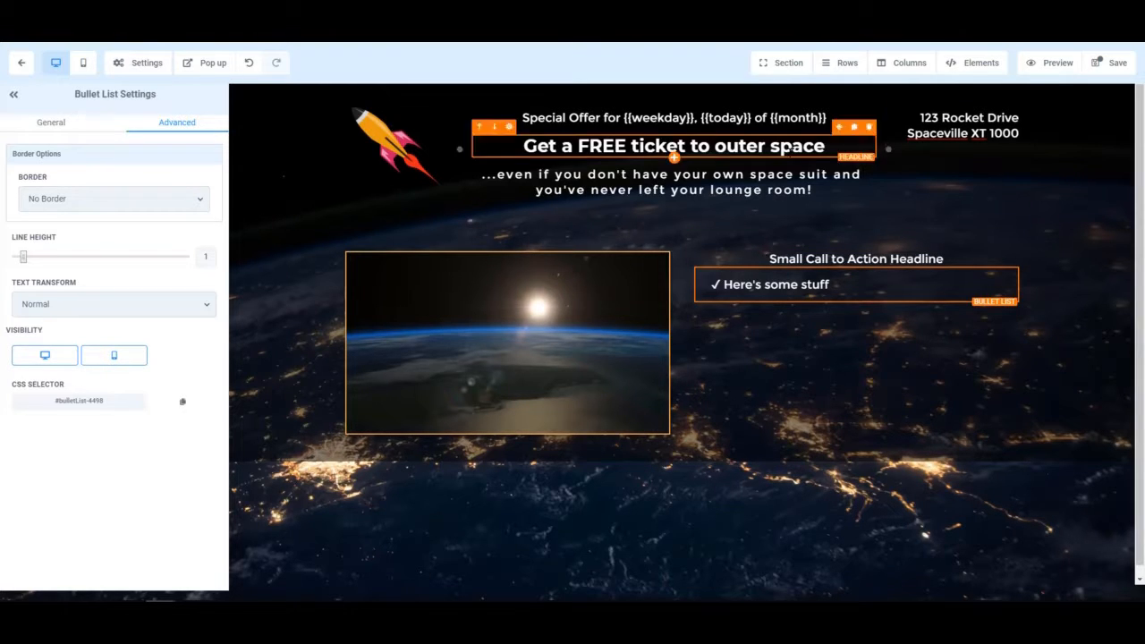
Change the new sub-headline to "Here's what you'll get when you register your interest today:" and align it left
triple_click(853, 259)
text(Here's what you'll get when you register your interest today:)
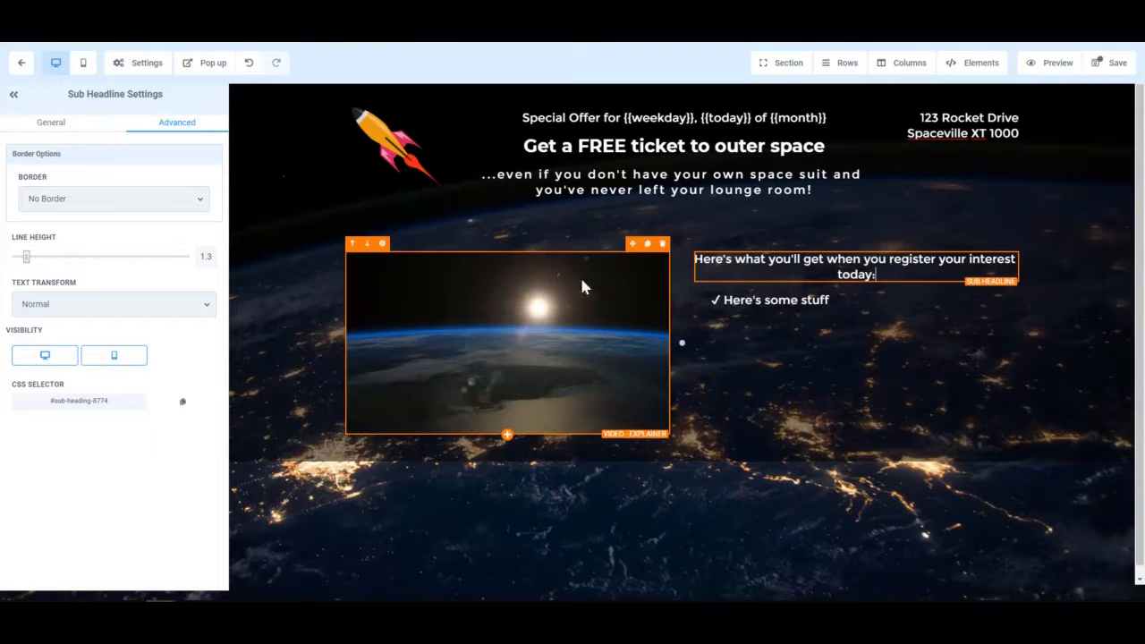
click(51, 127)
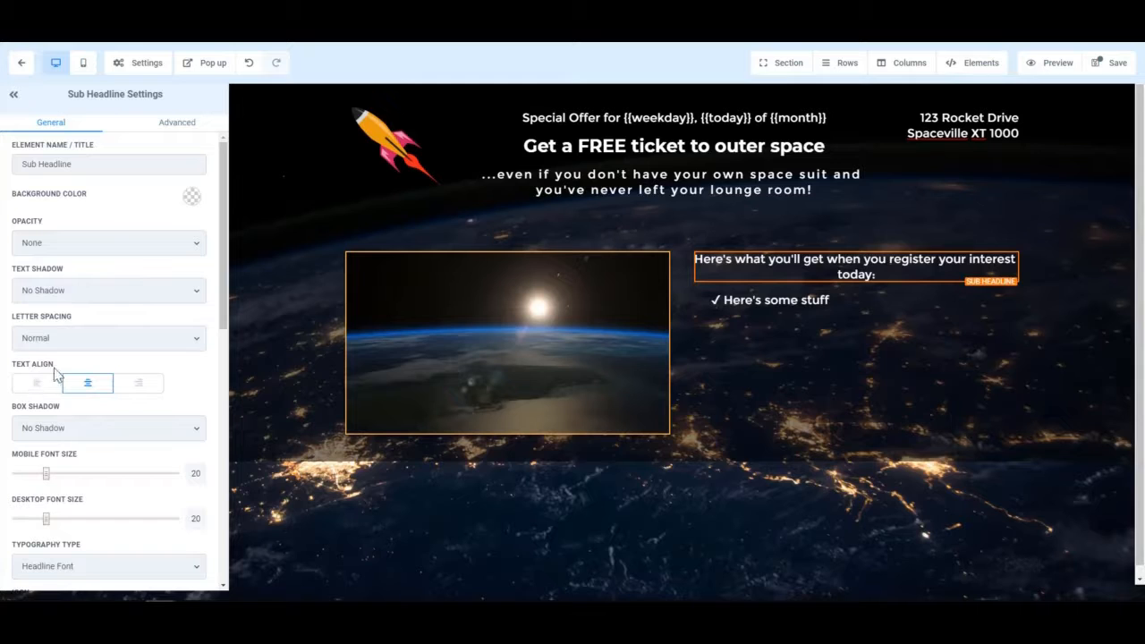
click(40, 391)
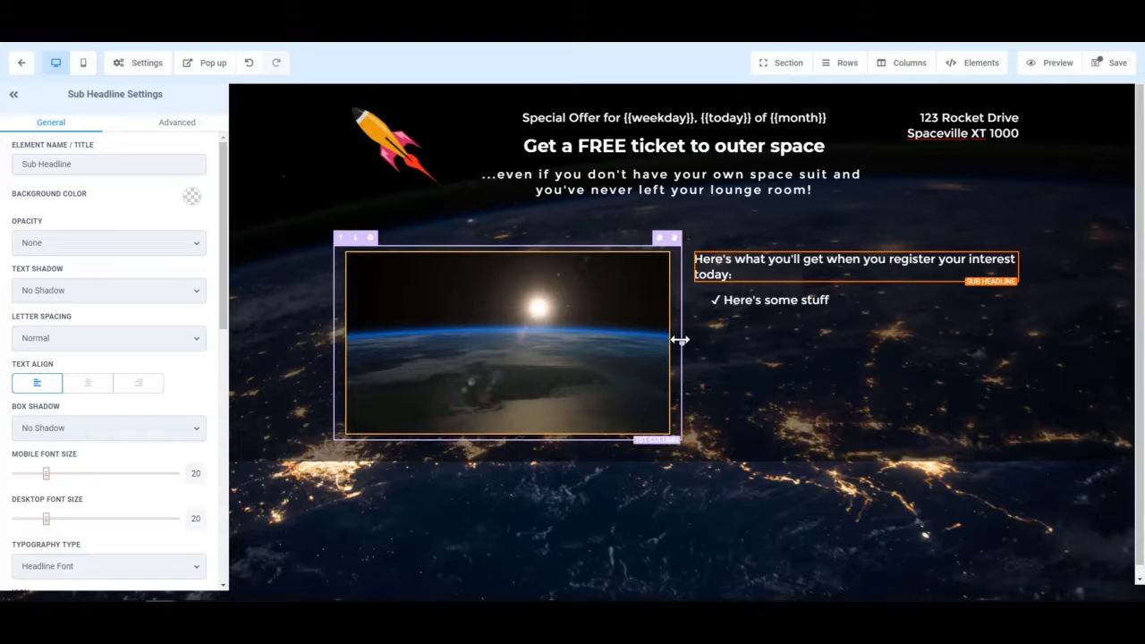
Widen the video column slightly and replace the bullets with "Free Space Training", "Free Space Suit" and "Free One Way ticket to the Moon"
drag(680, 341, 715, 349)
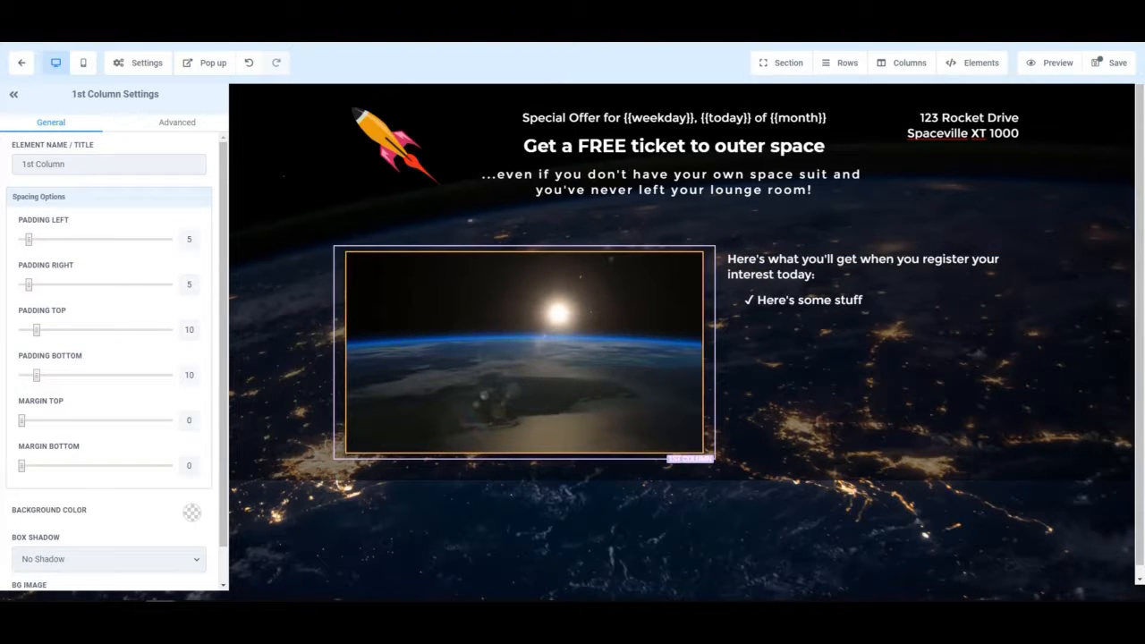
triple_click(829, 302)
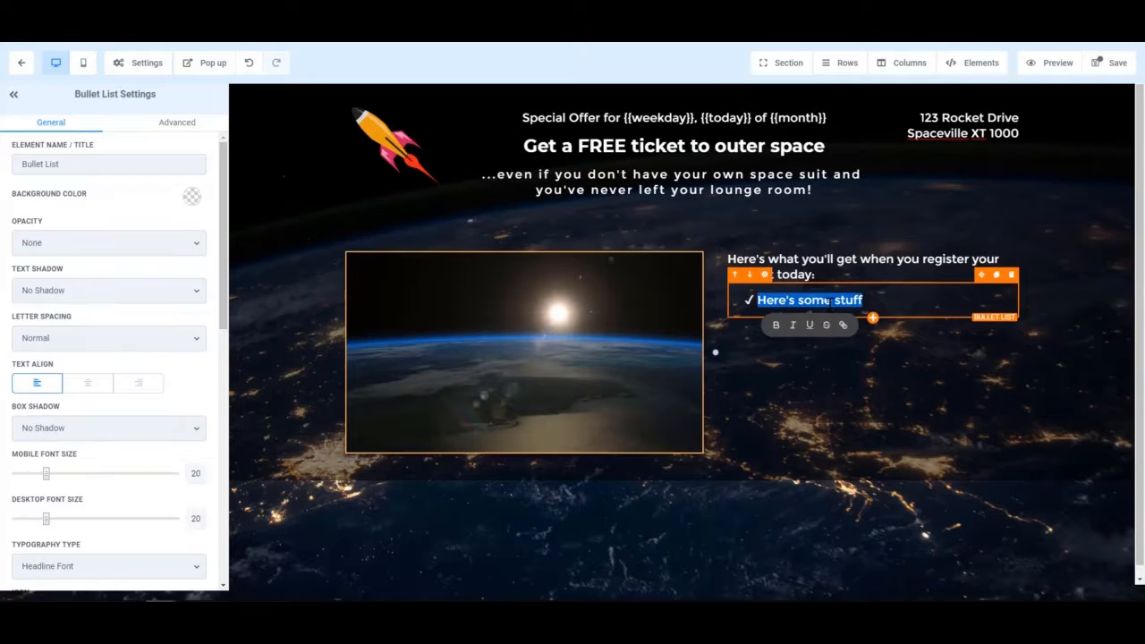
text(Free Space Training Free Space Suit Free One Way ticket to the Moon)
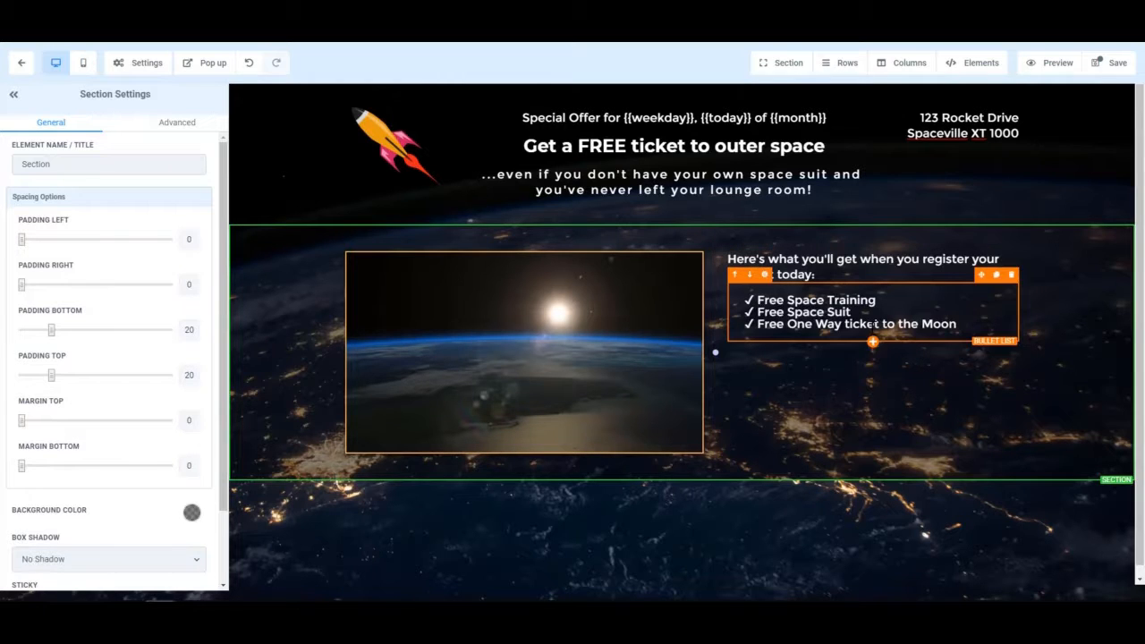
Add a button element directly below the bullet list
click(872, 346)
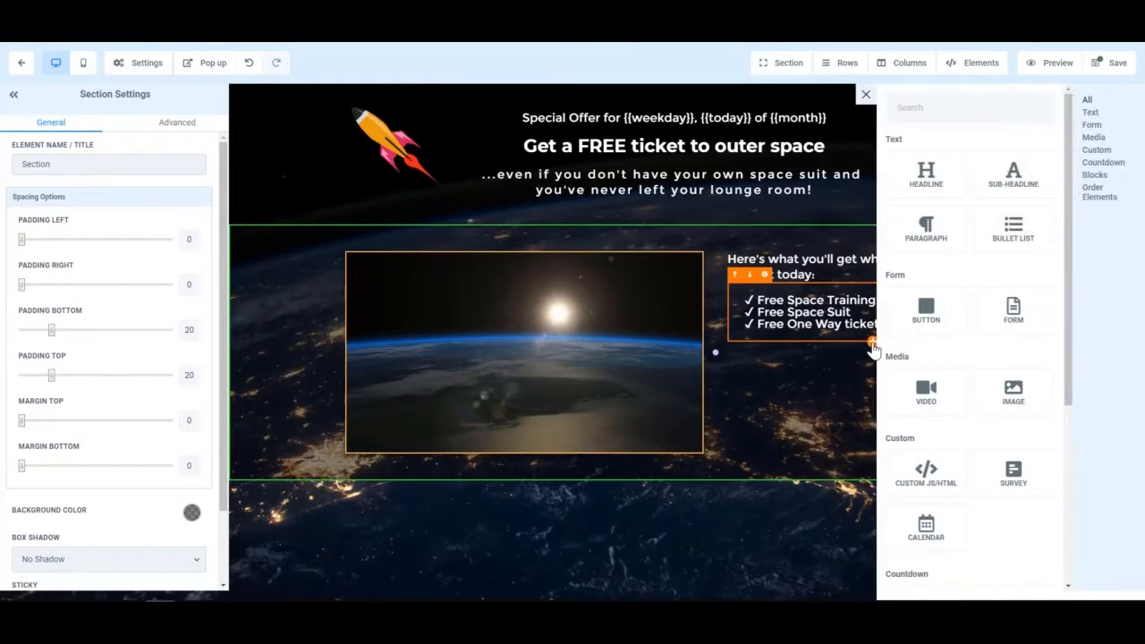
click(926, 306)
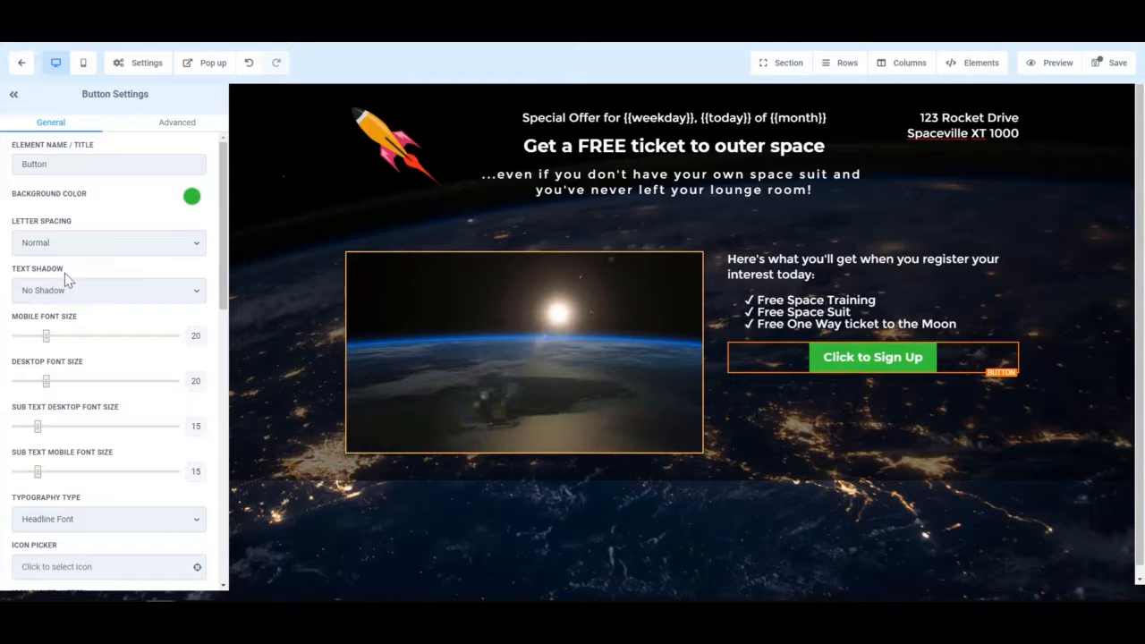
Change the new button's text to "CLAIM FREE TICKET"
scroll(65, 273, down, 3)
scroll(67, 304, down, 1)
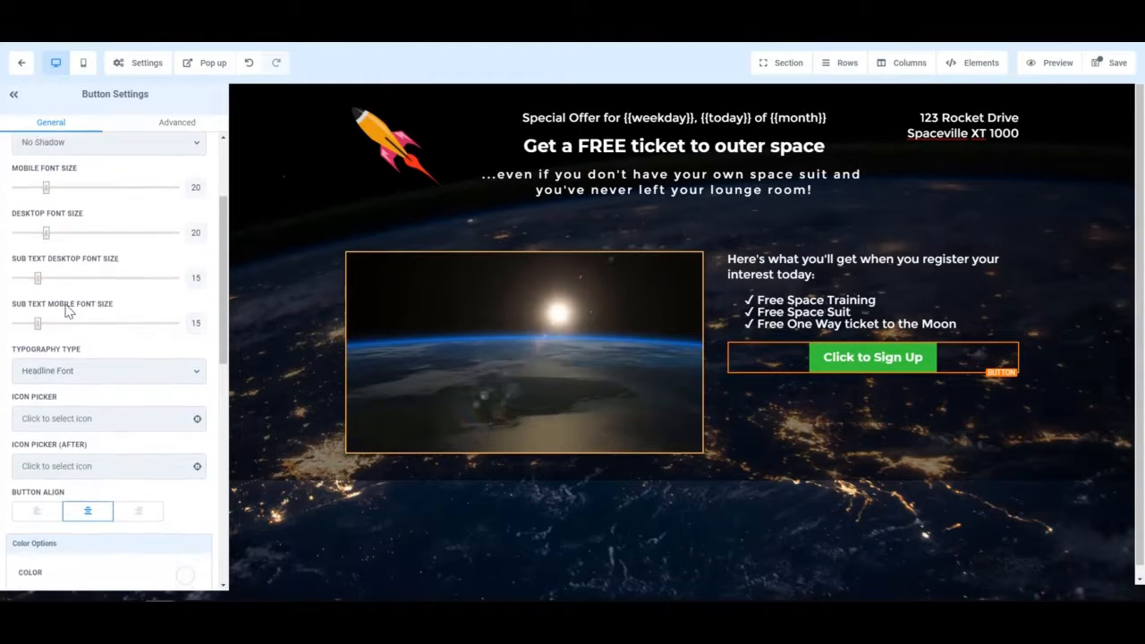
scroll(68, 304, up, 2)
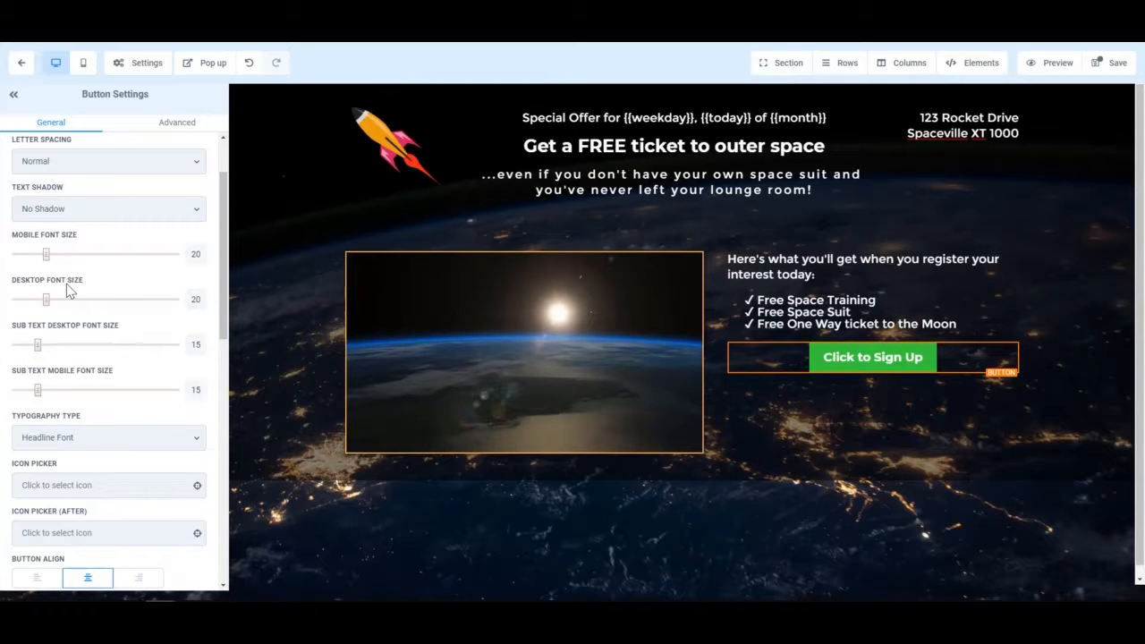
scroll(54, 376, down, 2)
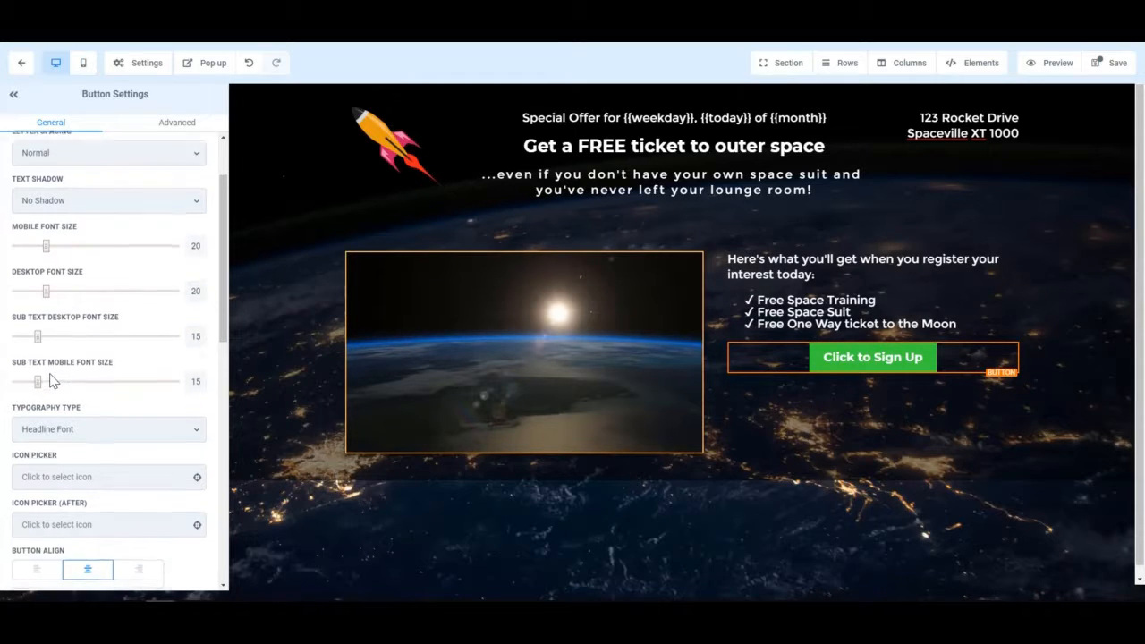
scroll(51, 380, down, 10)
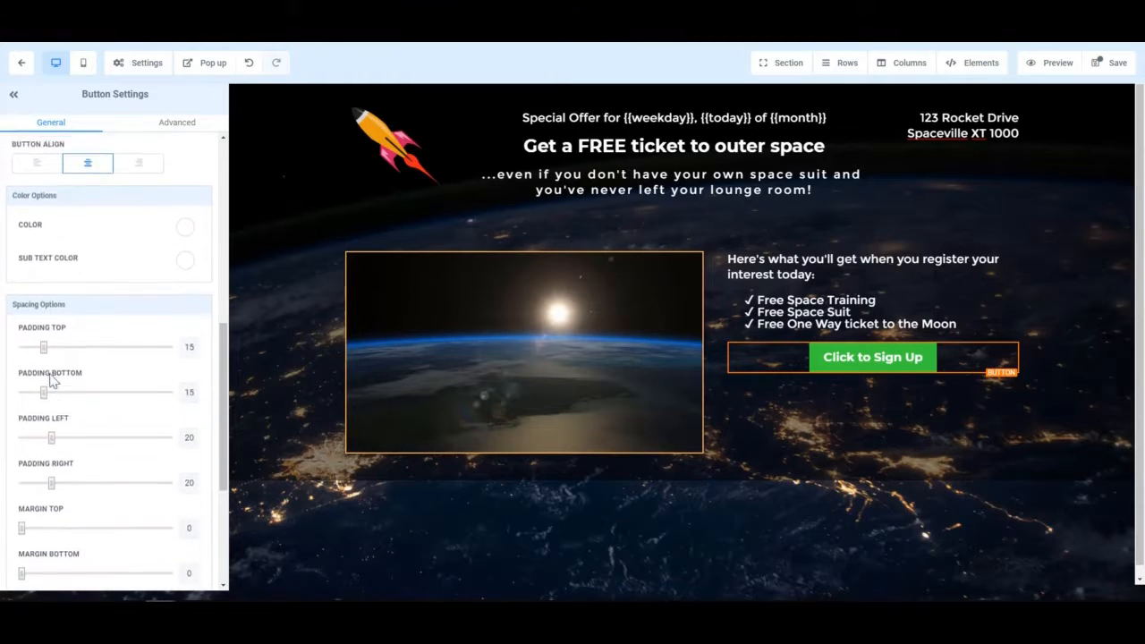
scroll(51, 380, down, 4)
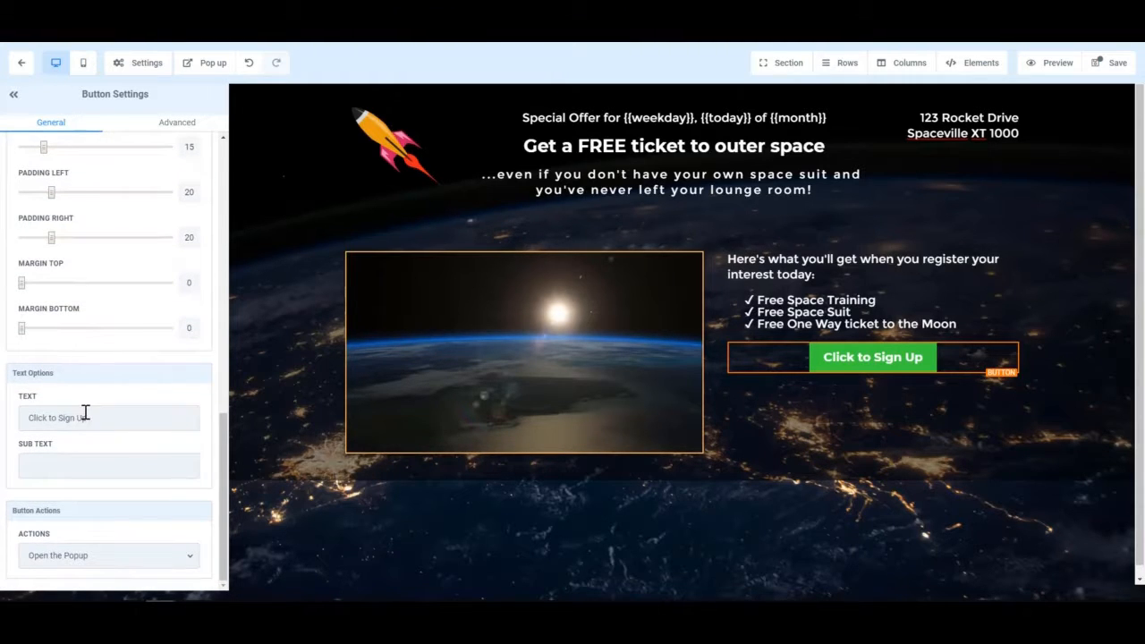
double_click(82, 418)
triple_click(85, 417)
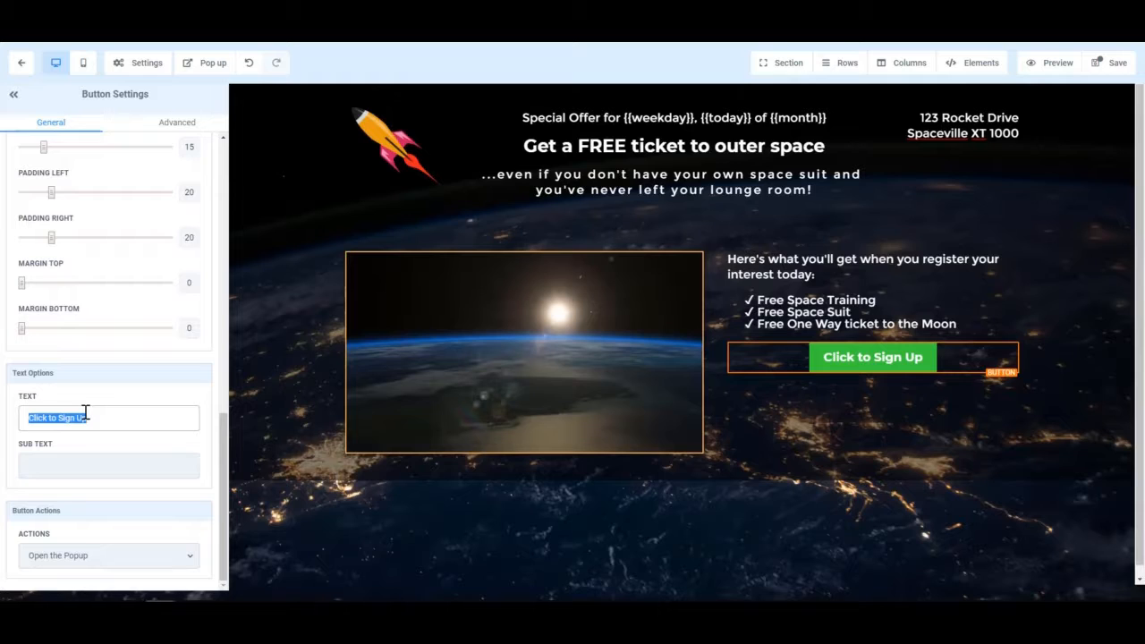
text(CALI)
key(BackSpace)
key(BackSpace)
key(BackSpace)
text(LAI)
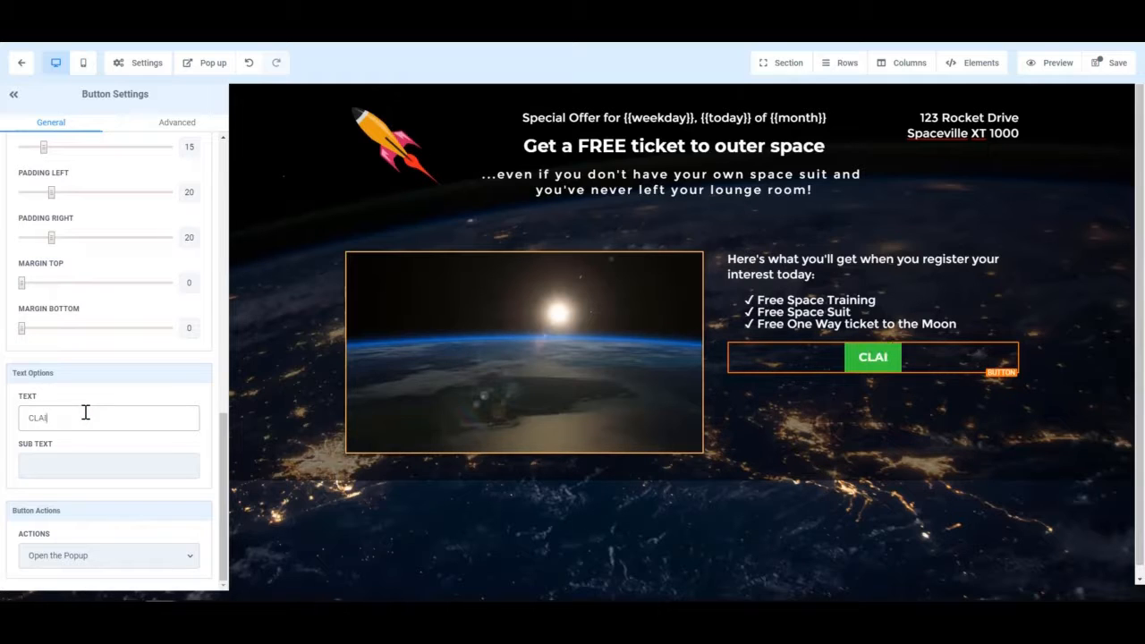
text(M FREE TICKET)
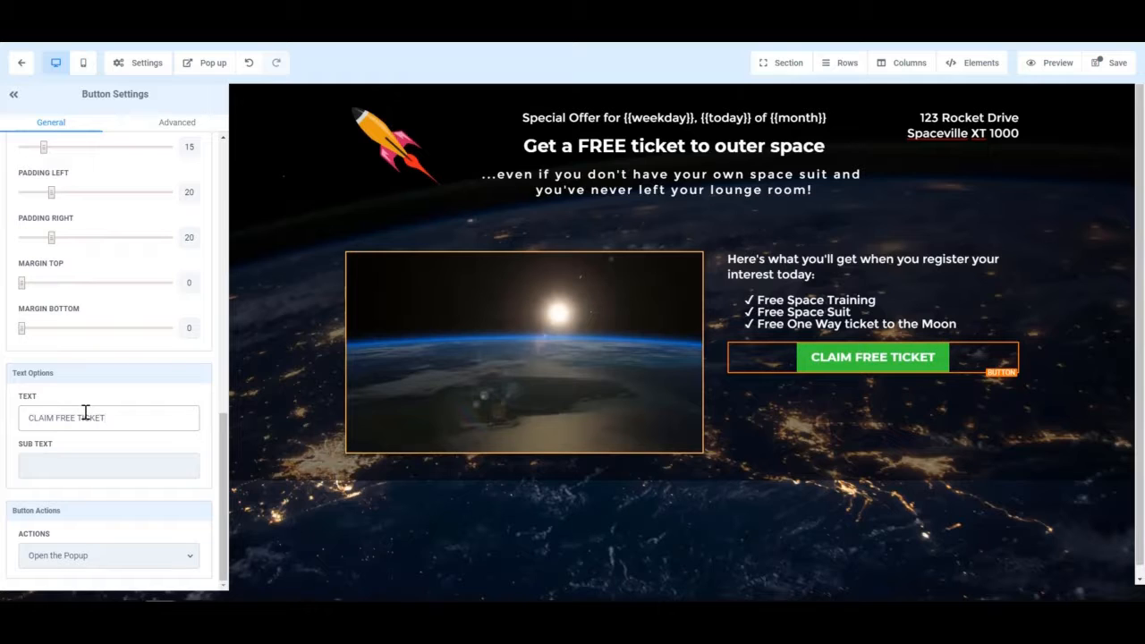
Give the button the sub text "(first 10 people only)" and choose Open the Popup as its action
click(101, 471)
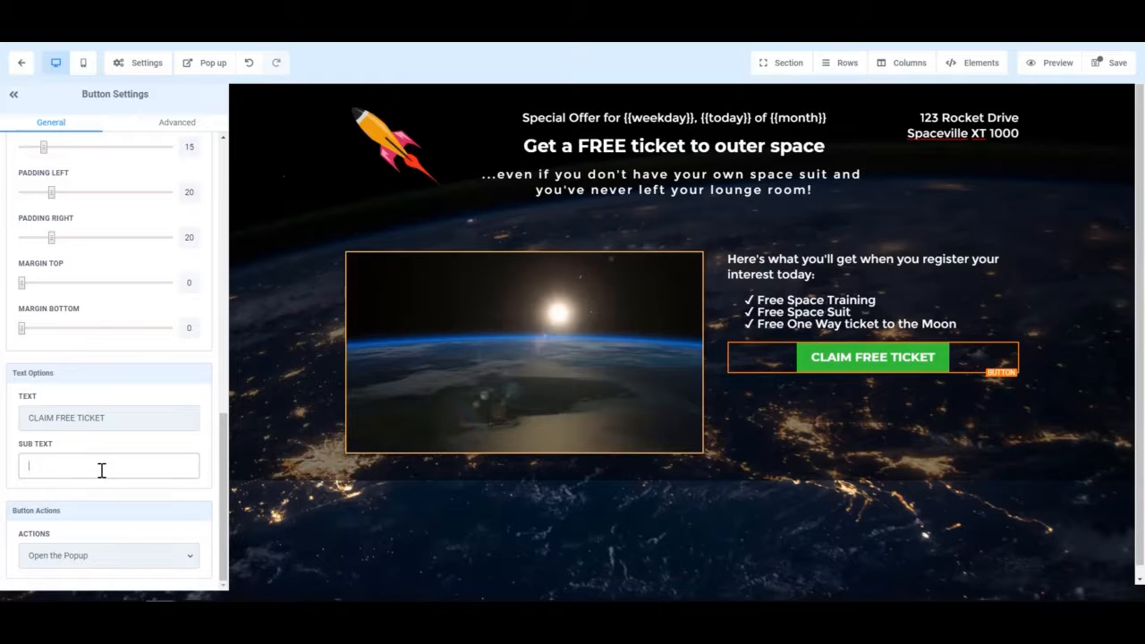
text({first)
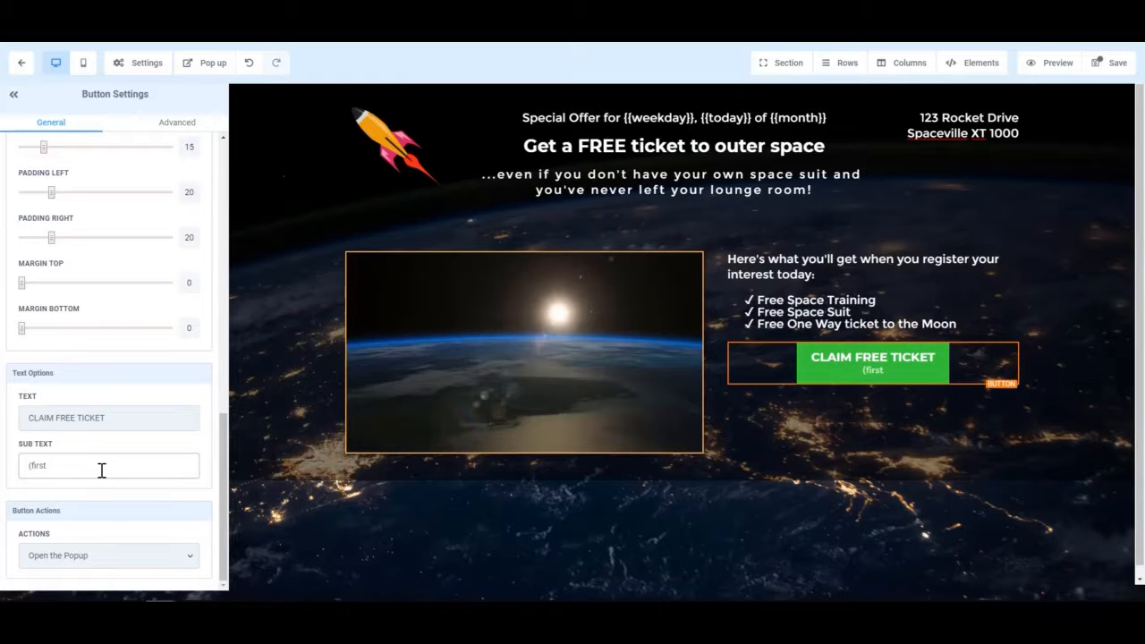
text( 10 people only))
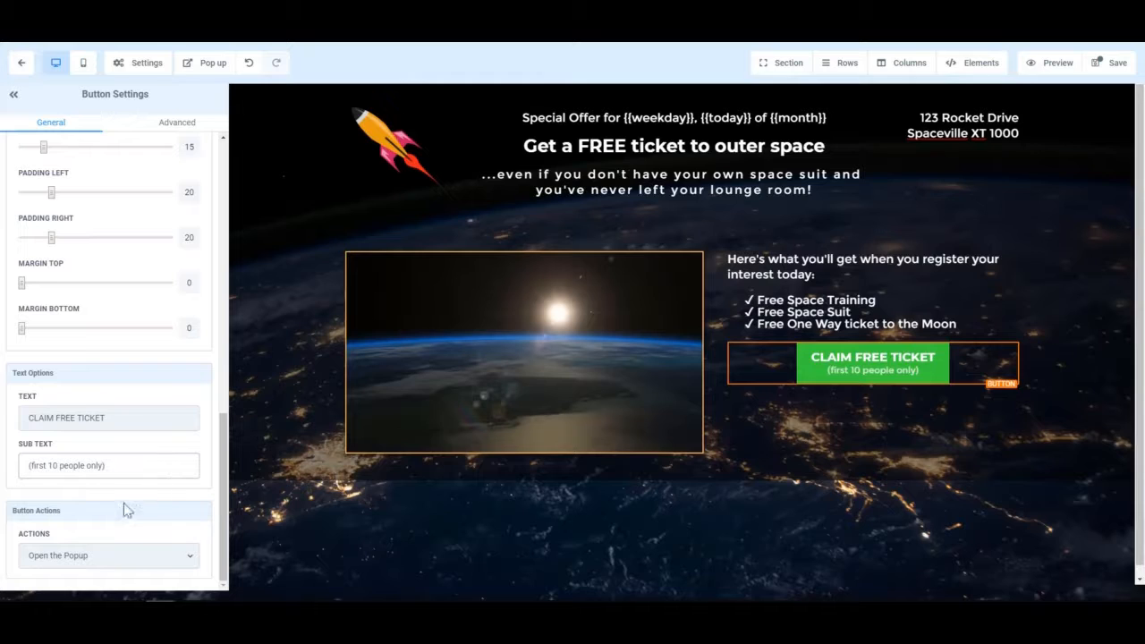
click(135, 559)
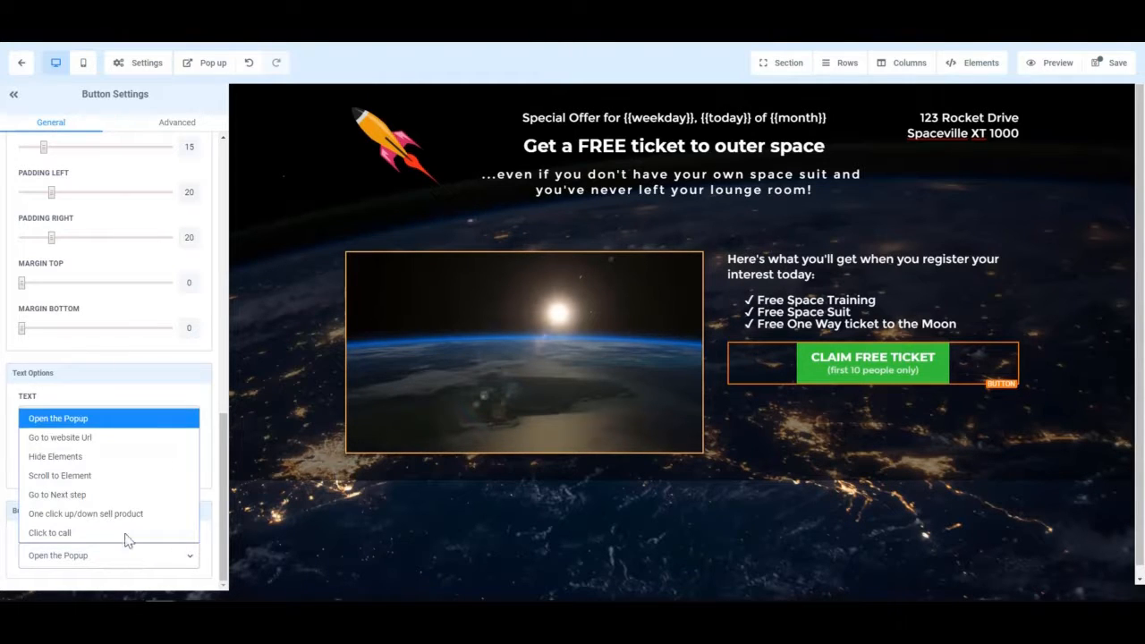
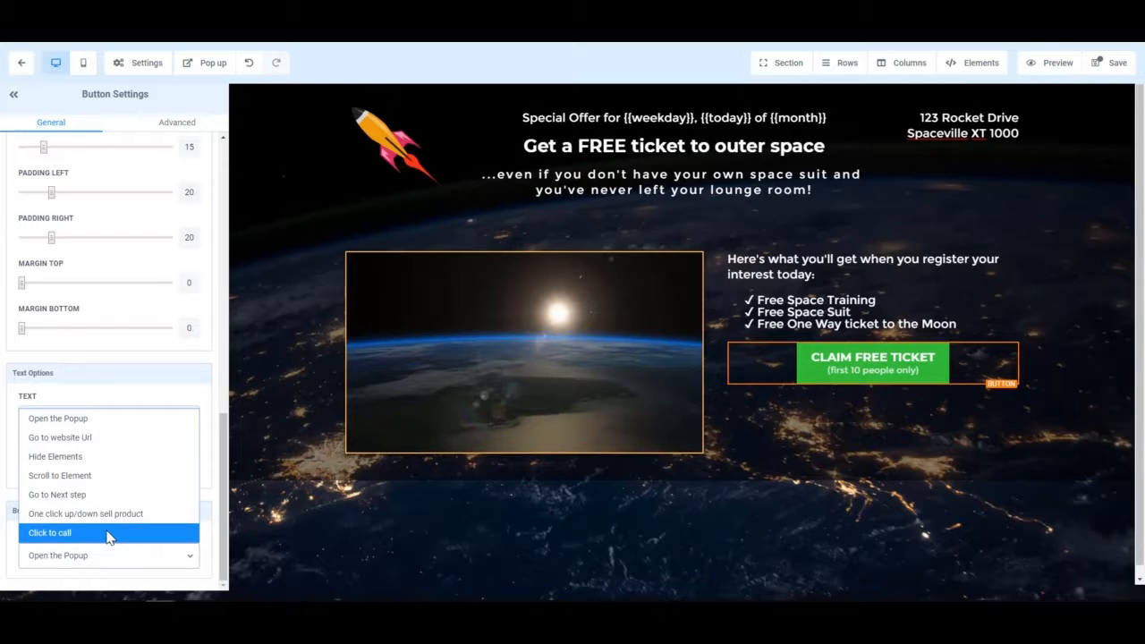
click(106, 422)
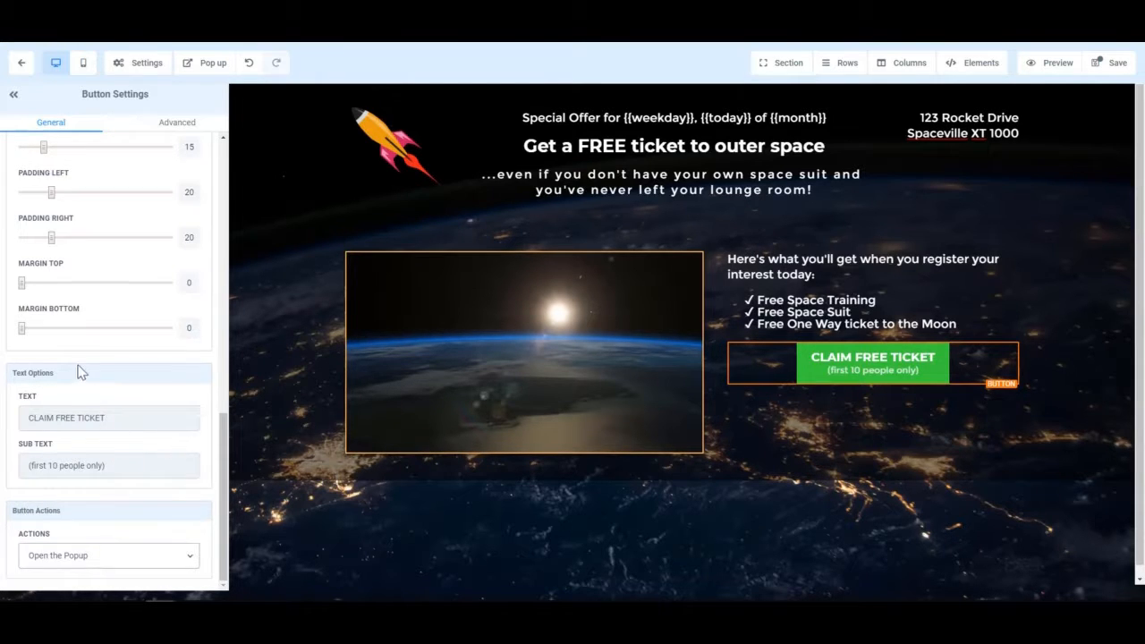
Set the button's text transform to Capitalize
scroll(78, 371, up, 5)
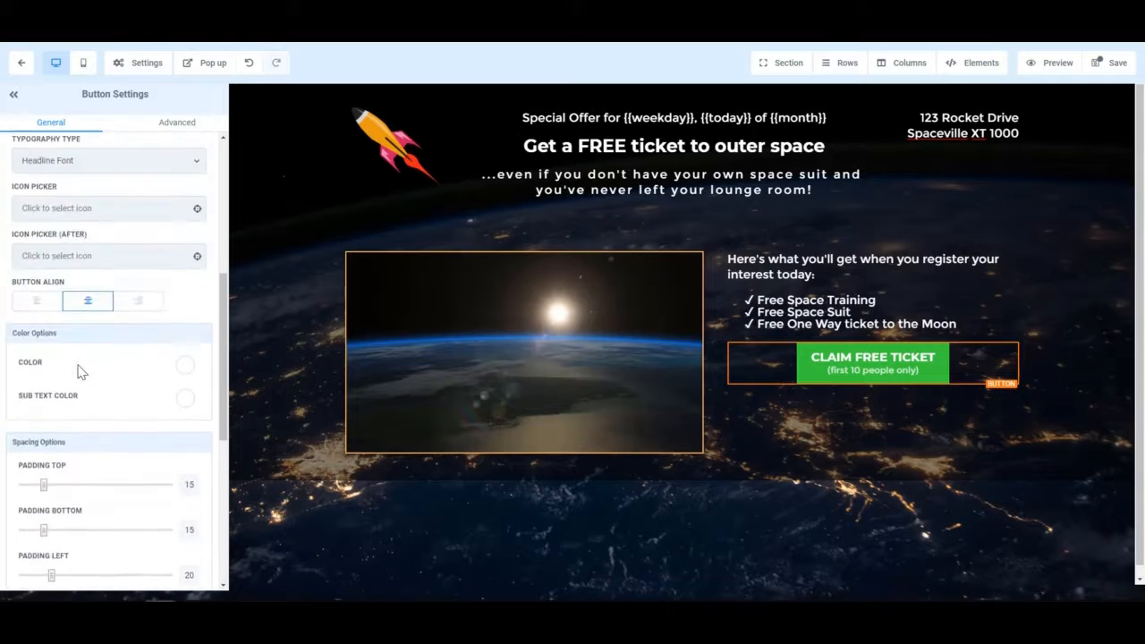
scroll(78, 372, up, 8)
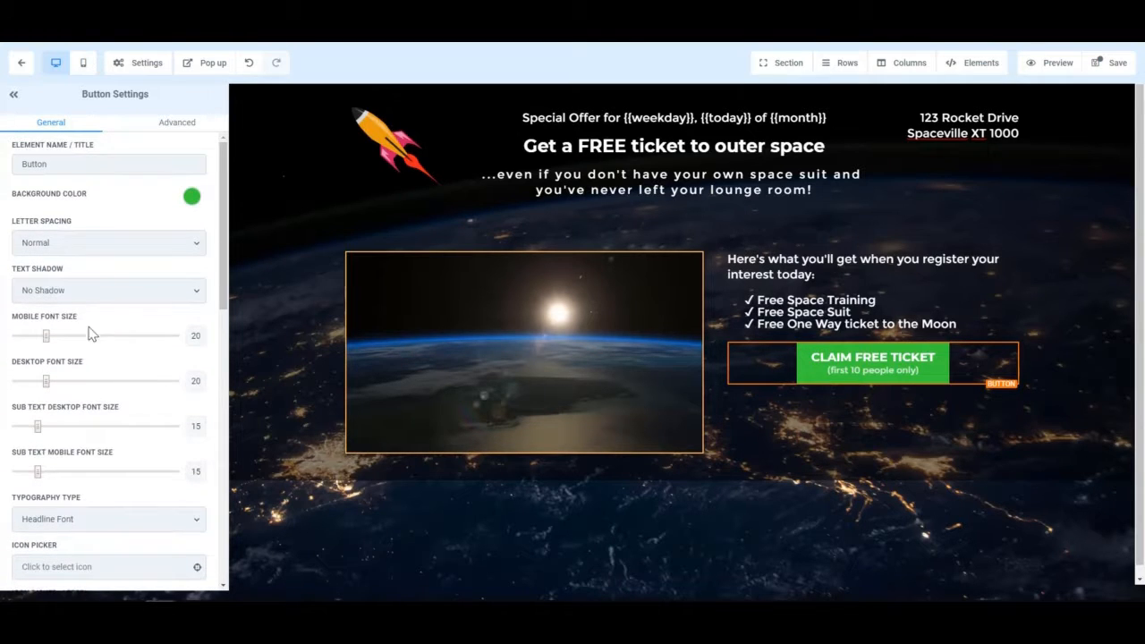
click(170, 129)
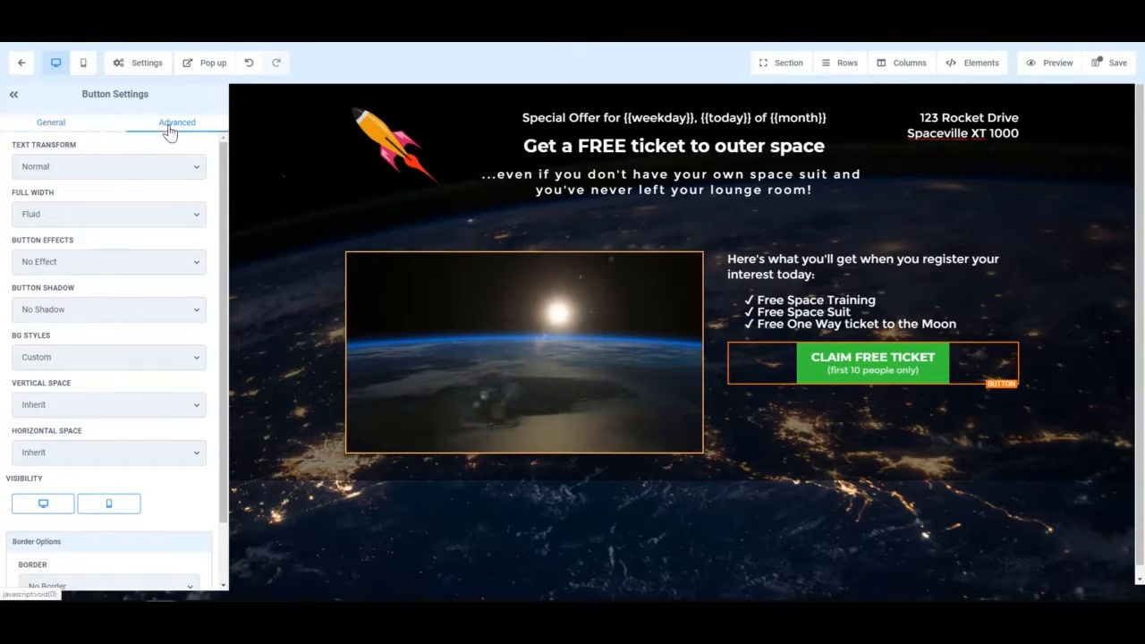
click(112, 165)
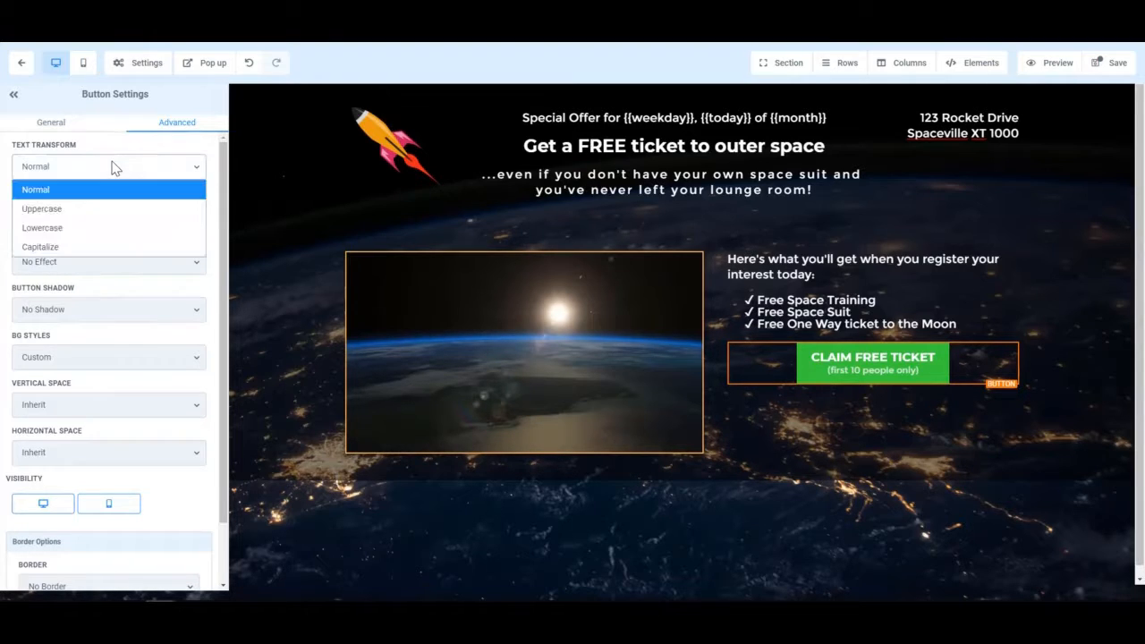
click(110, 247)
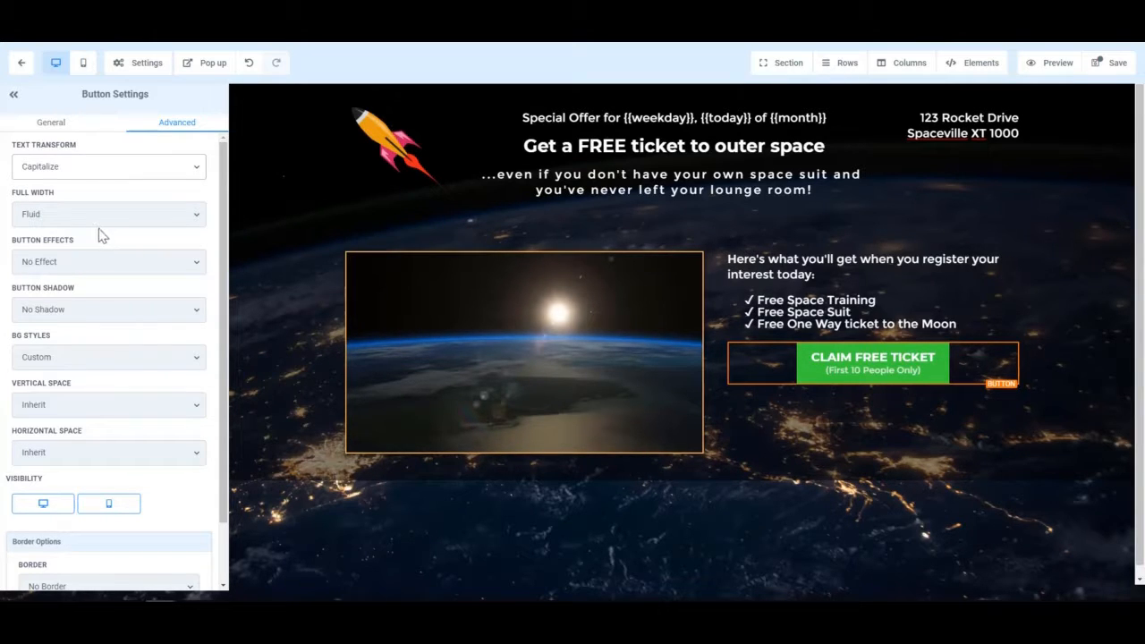
Try the Rocking (loop), Bounce (loop) and Elivate (hover) effects on the button
click(75, 266)
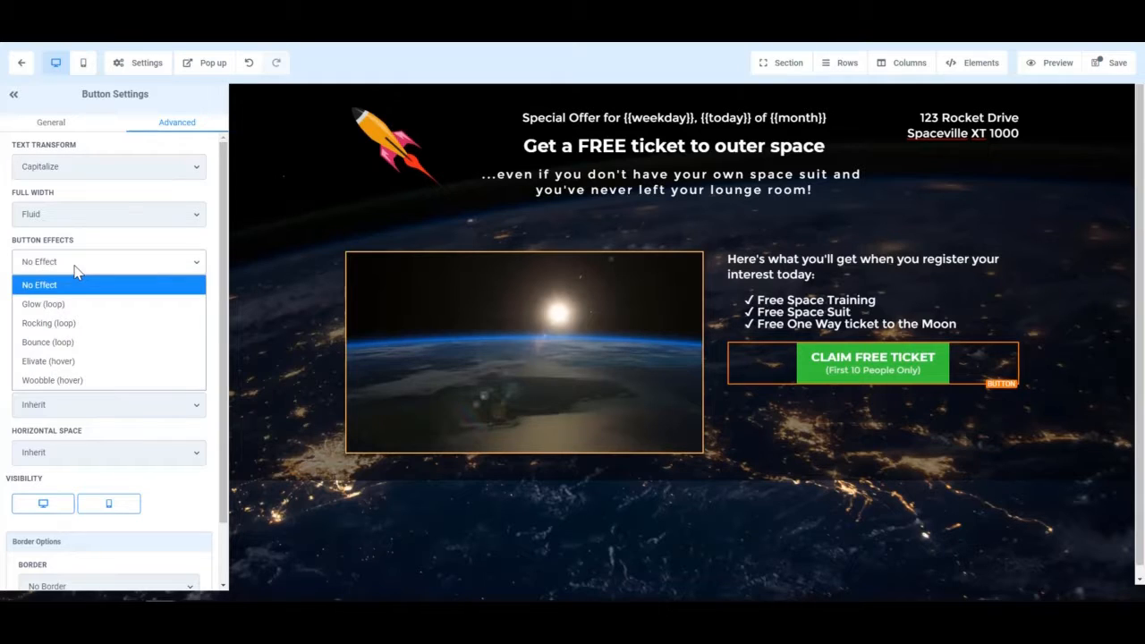
click(91, 328)
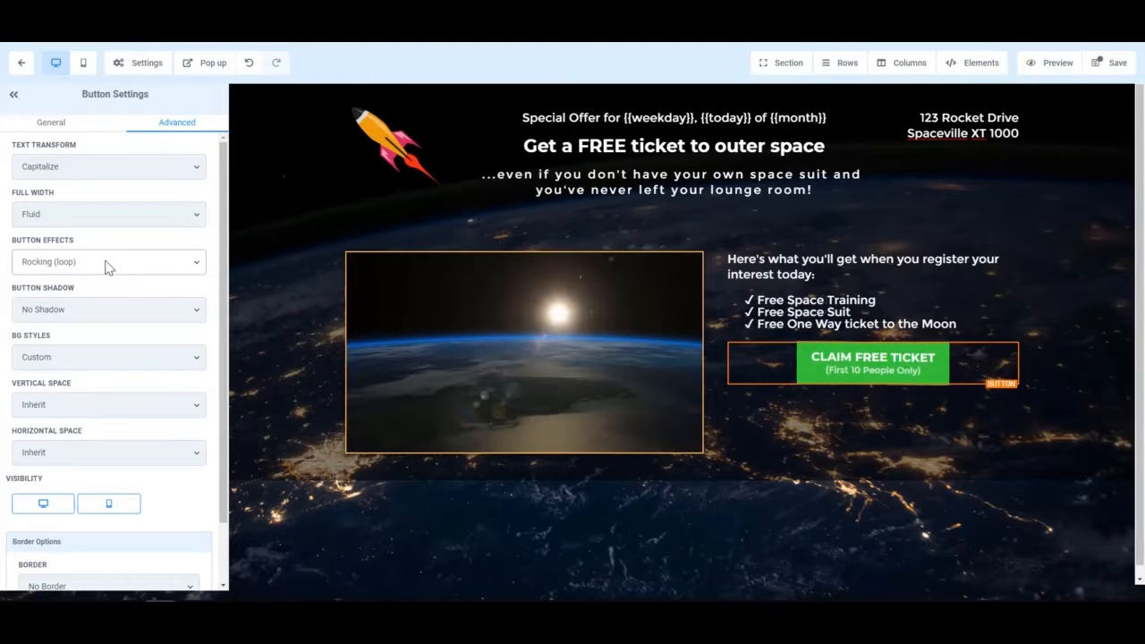
click(105, 262)
click(105, 345)
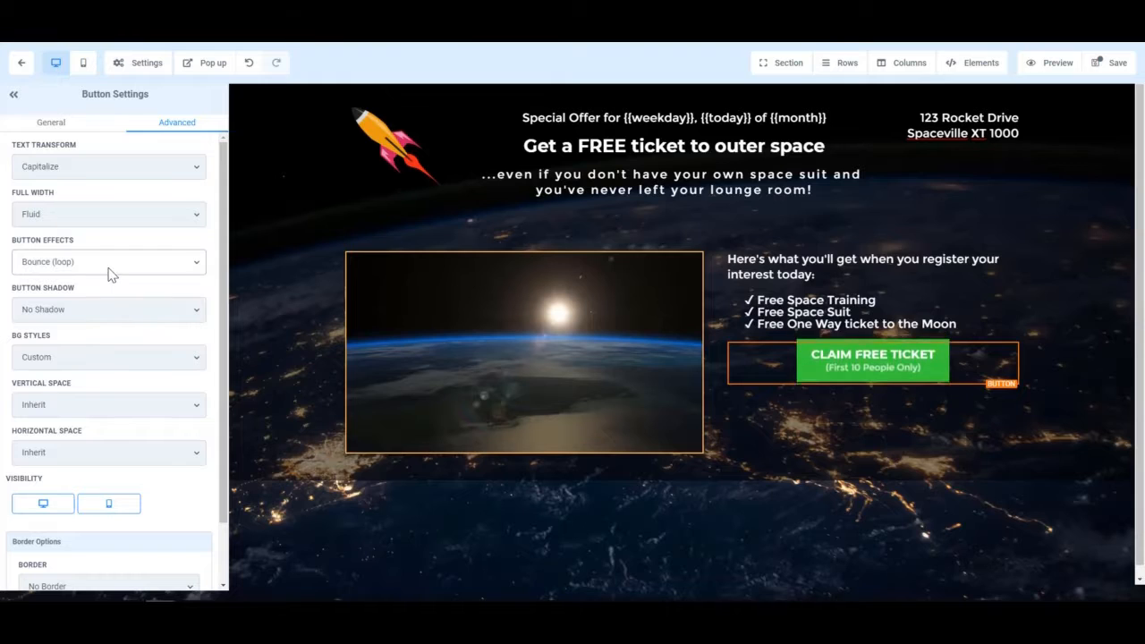
click(108, 268)
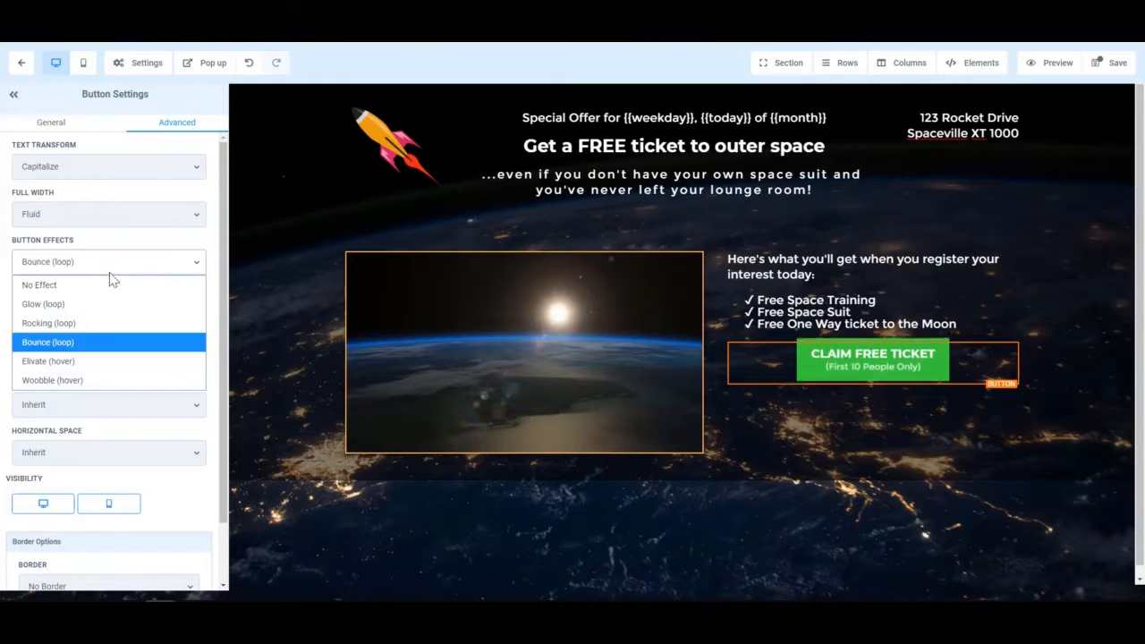
click(91, 362)
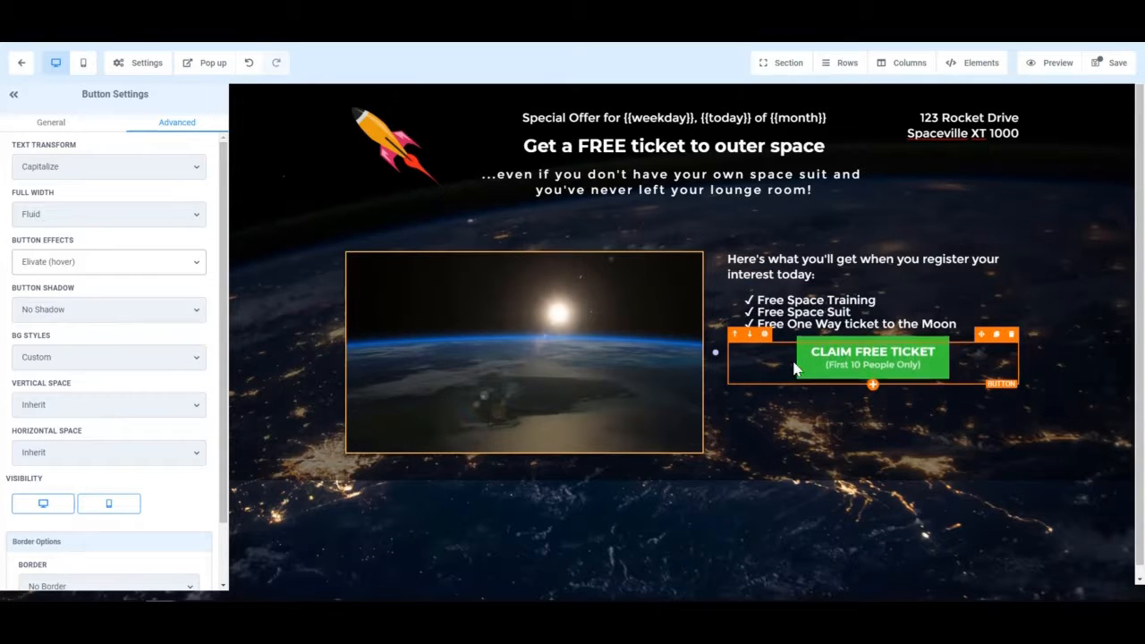
Apply the Glow (loop) effect and a Mid Shadow to the button
click(86, 261)
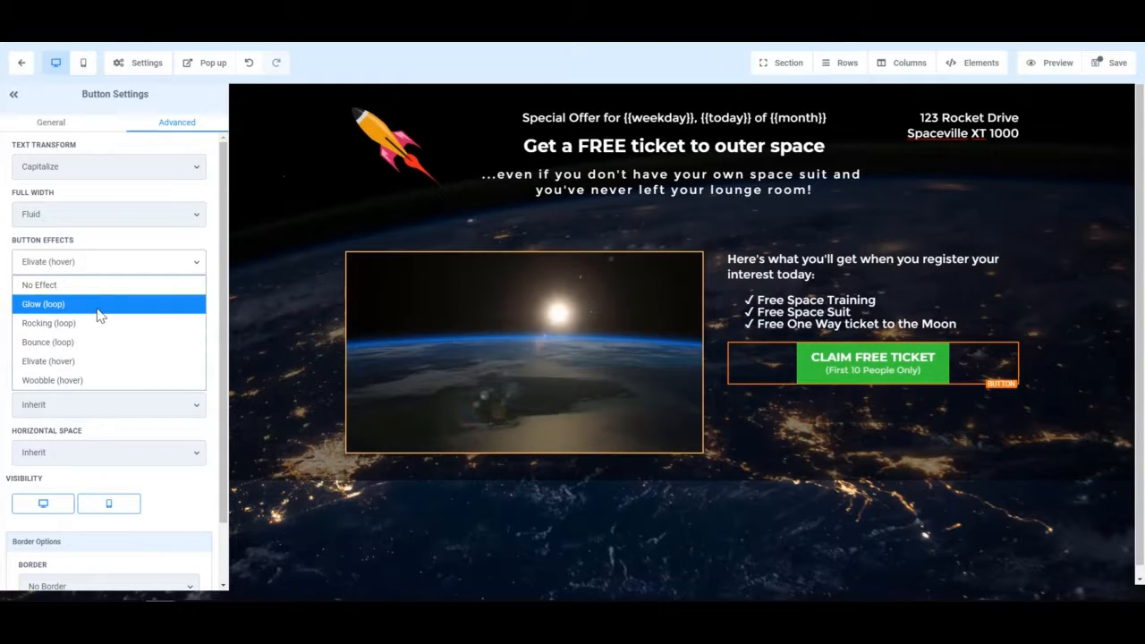
click(99, 308)
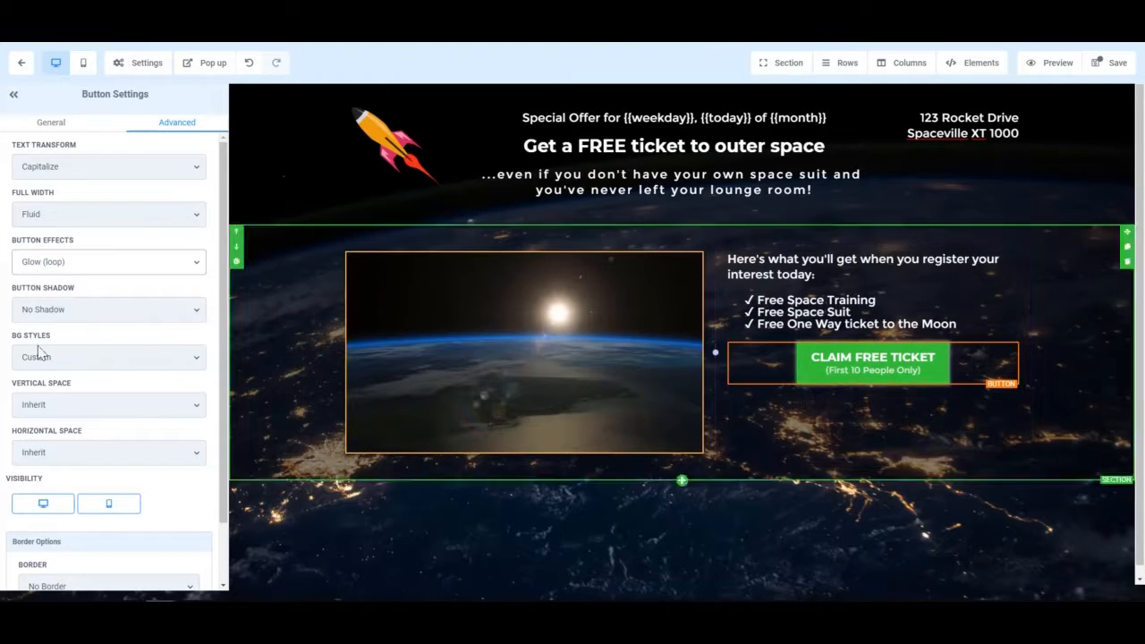
click(85, 313)
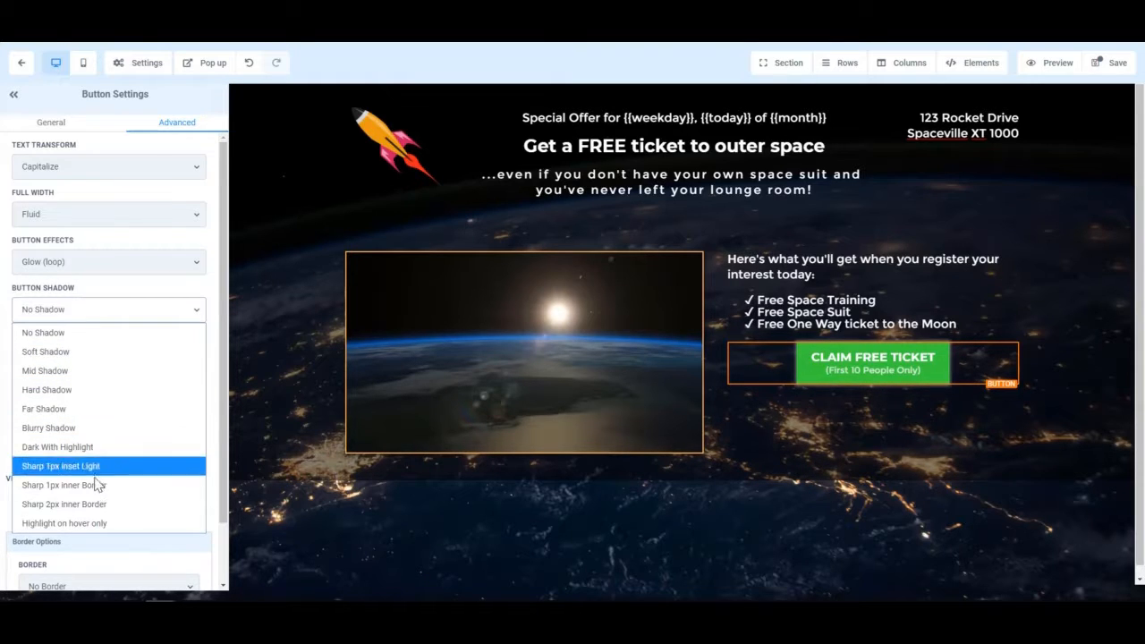
click(77, 374)
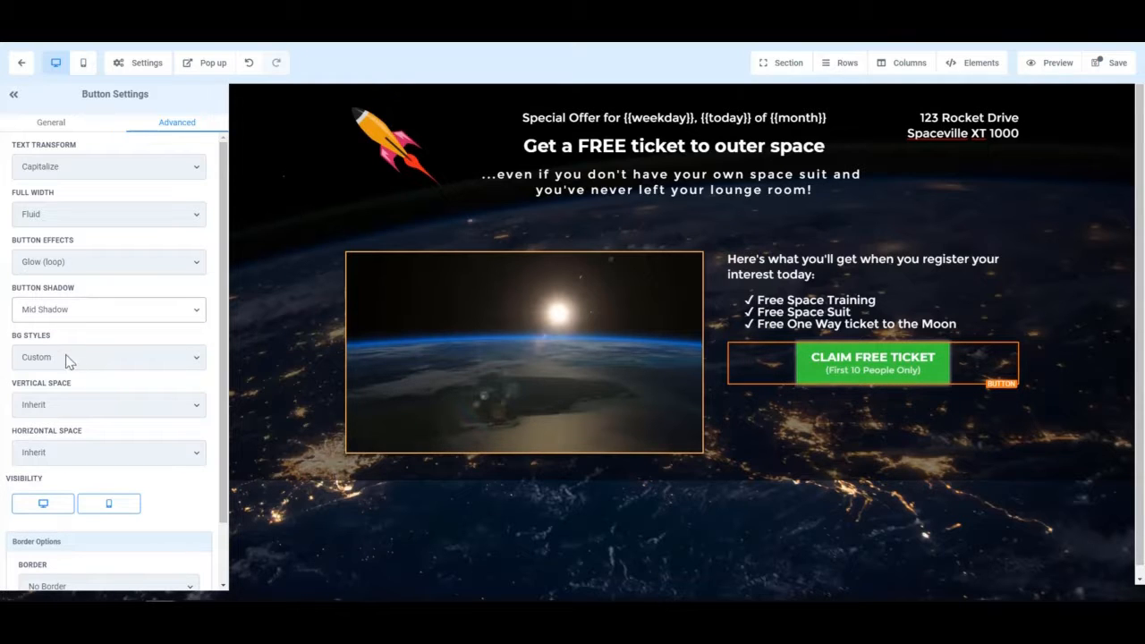
Try a vertical space of 20px and a horizontal space of 40px on the button
scroll(100, 389, down, 2)
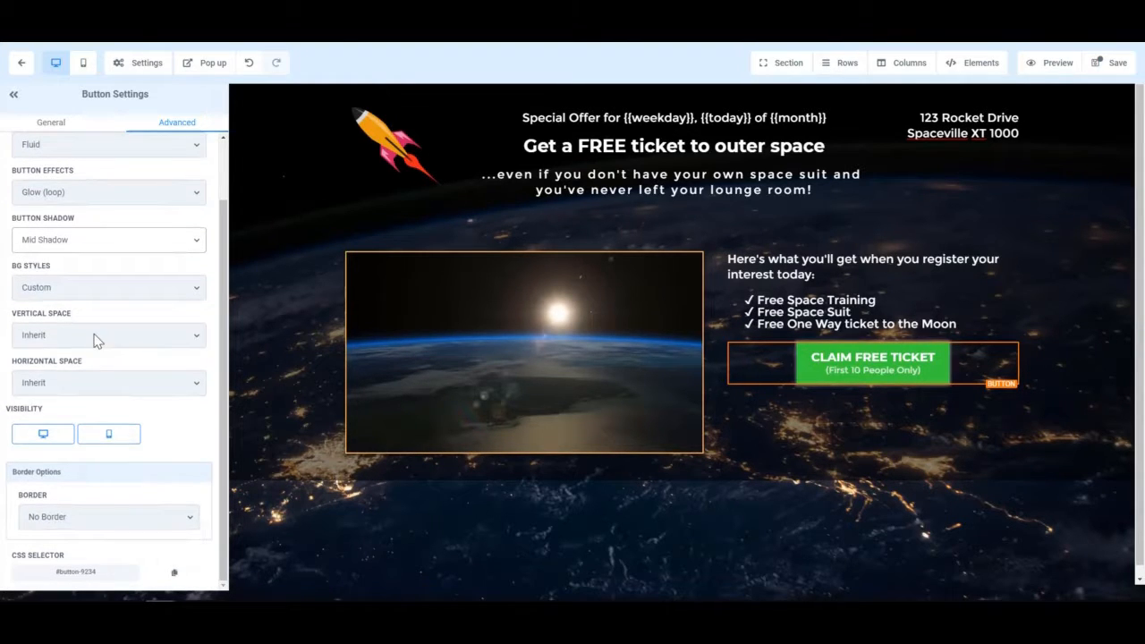
click(95, 336)
click(116, 434)
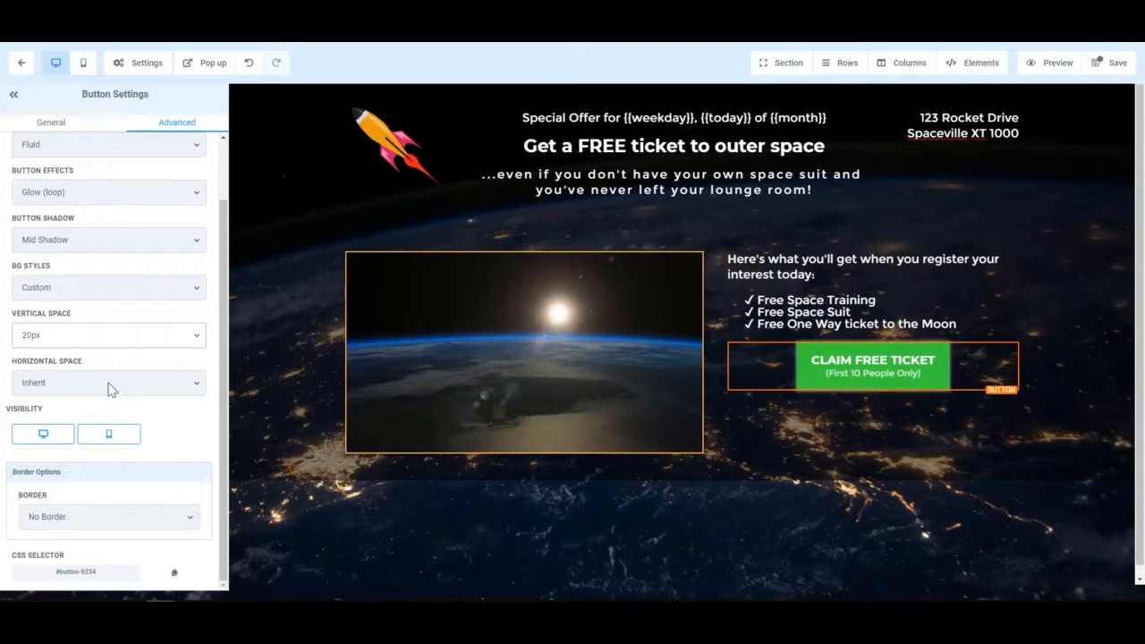
click(109, 386)
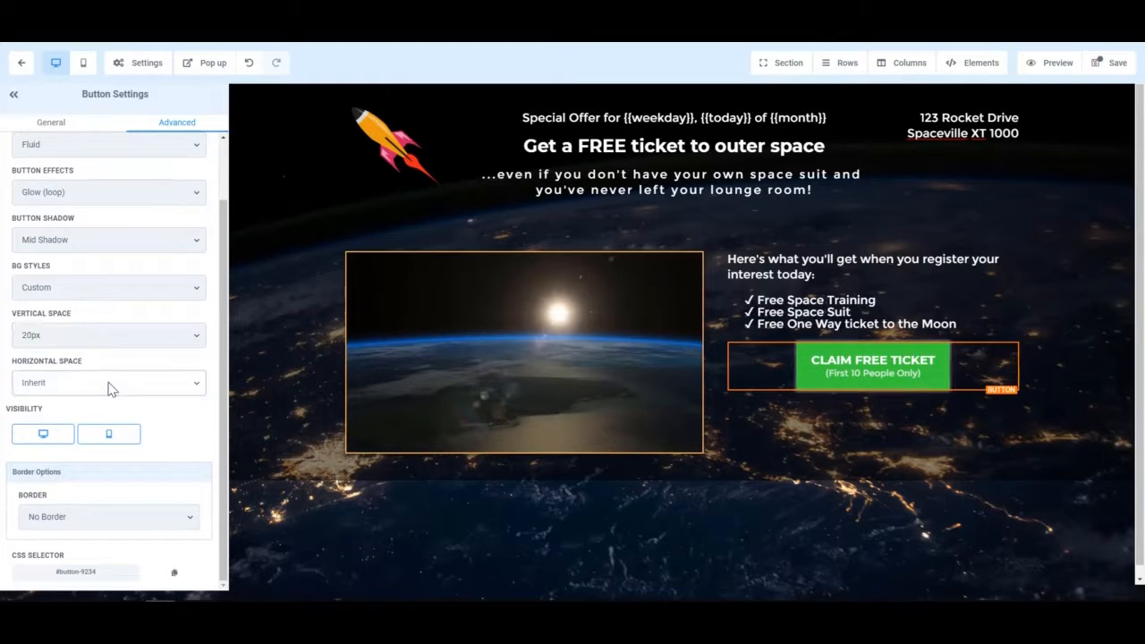
click(121, 538)
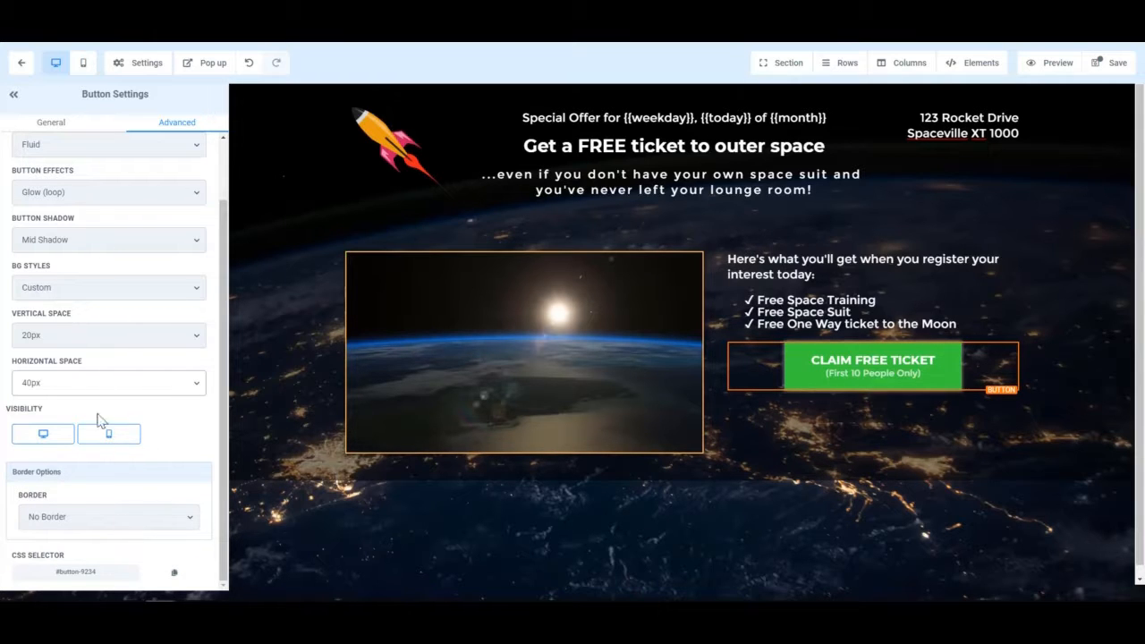
Set both the horizontal and the vertical space of the button to 10px
click(87, 383)
click(76, 447)
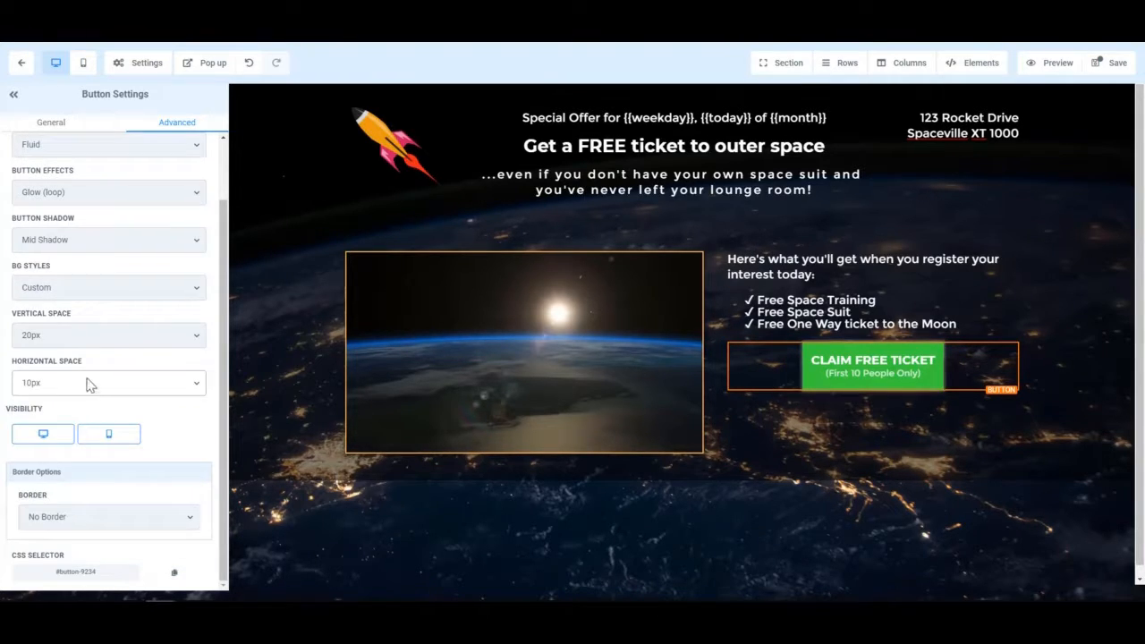
click(89, 338)
click(89, 397)
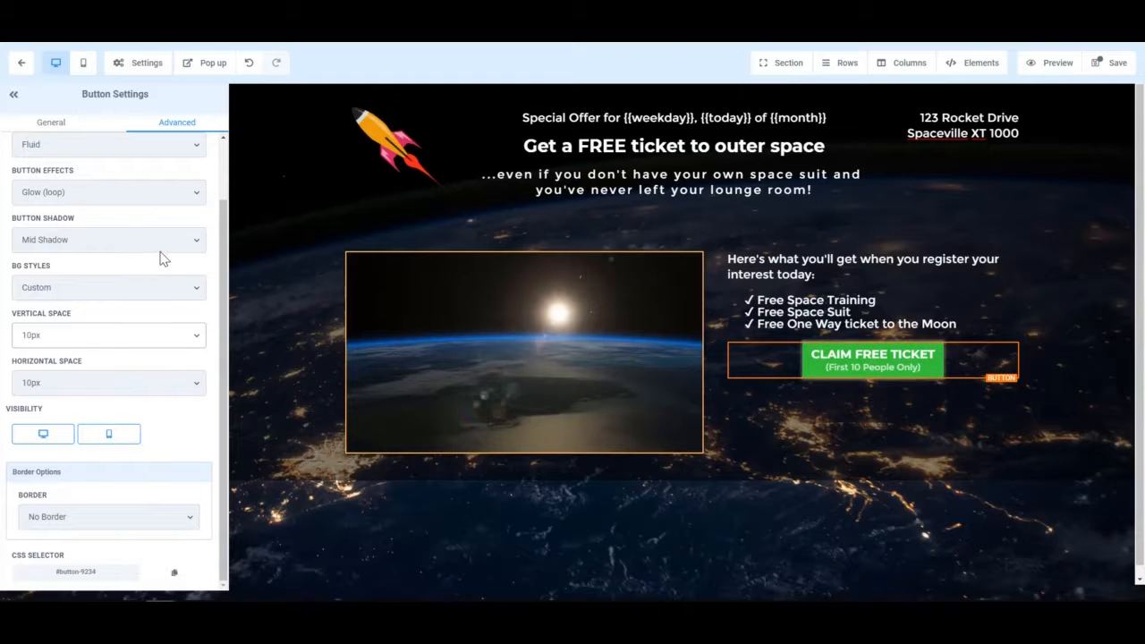
click(1064, 404)
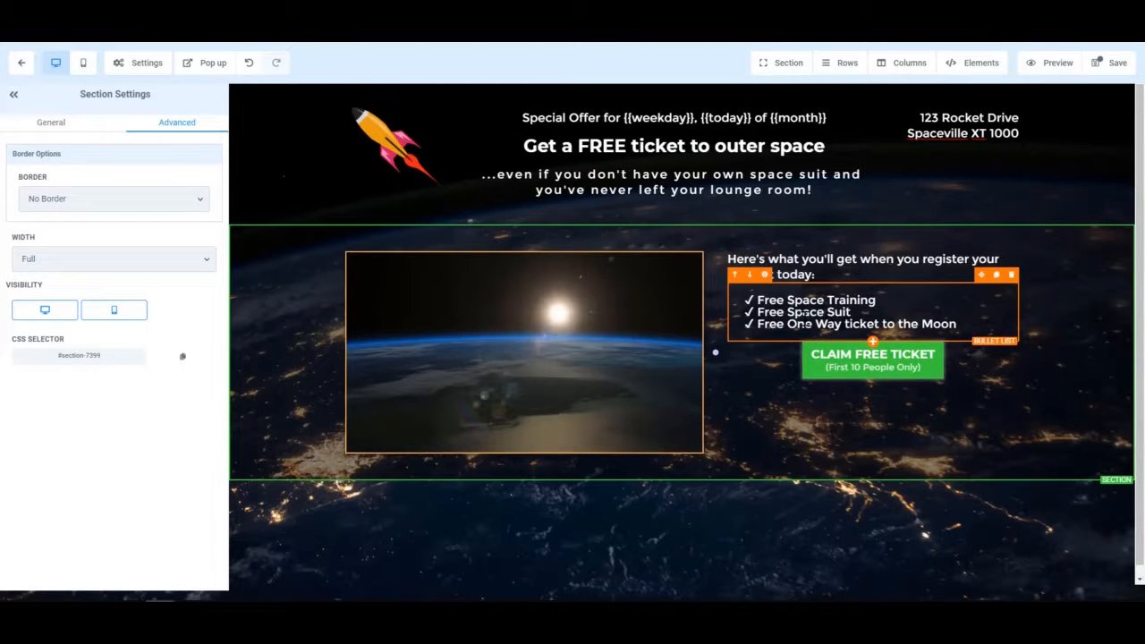
Set the line height of the benefits bullet list to 2.4
click(783, 312)
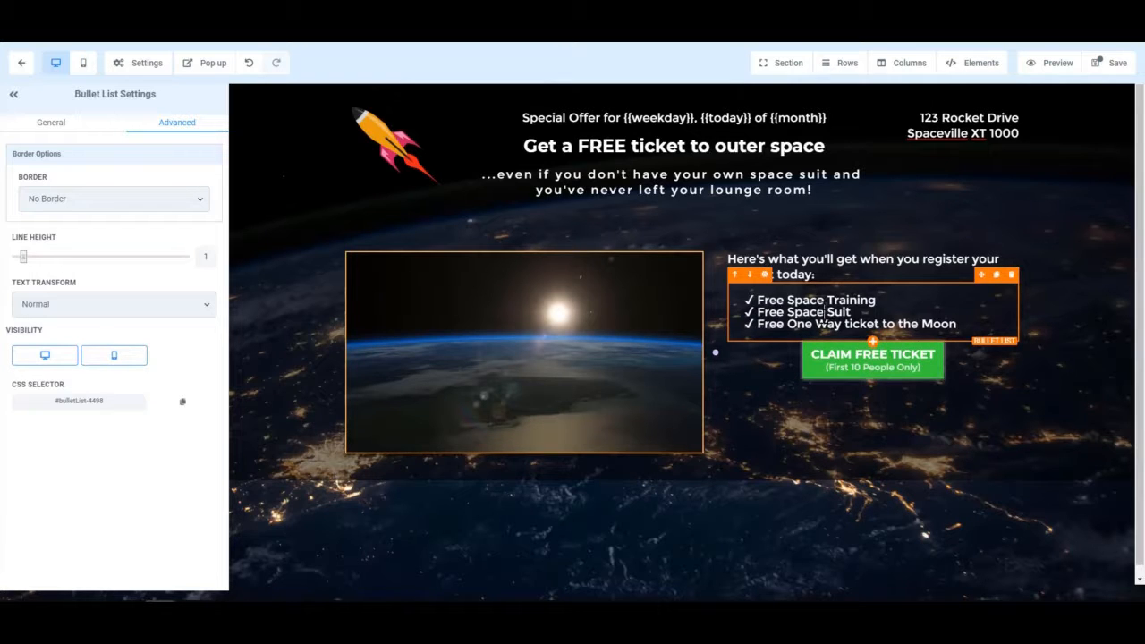
click(51, 125)
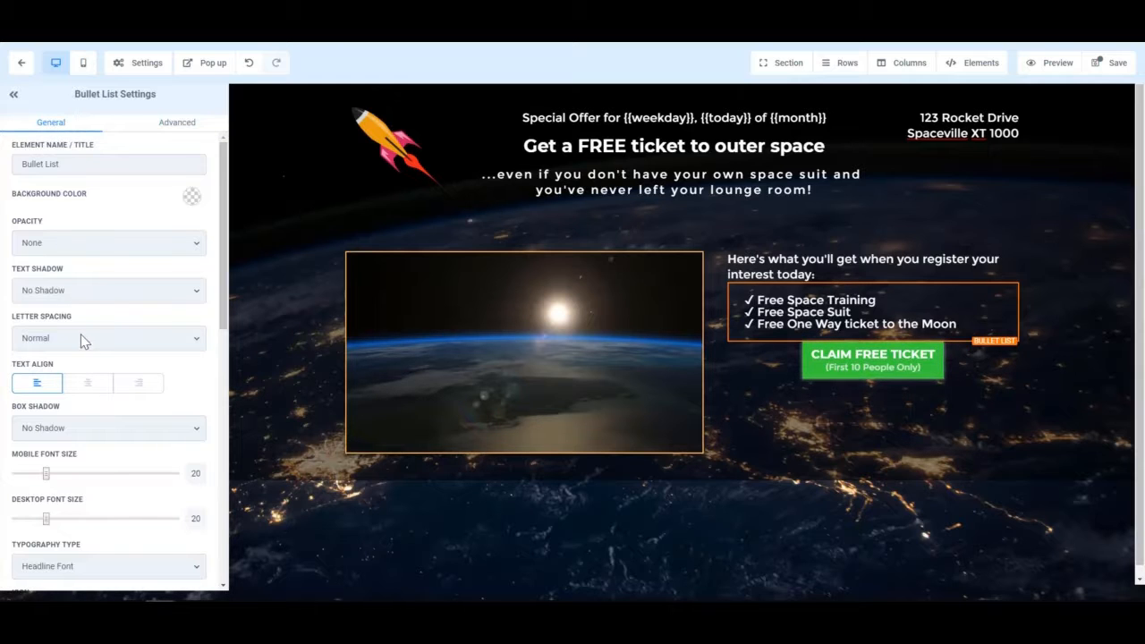
scroll(80, 340, down, 2)
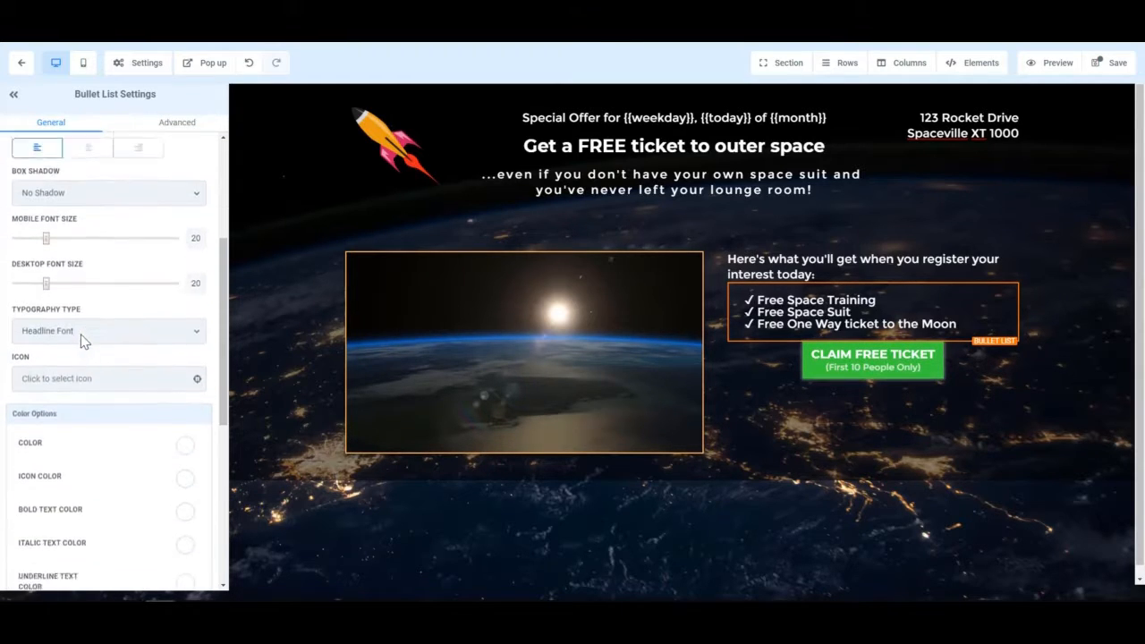
scroll(81, 340, up, 3)
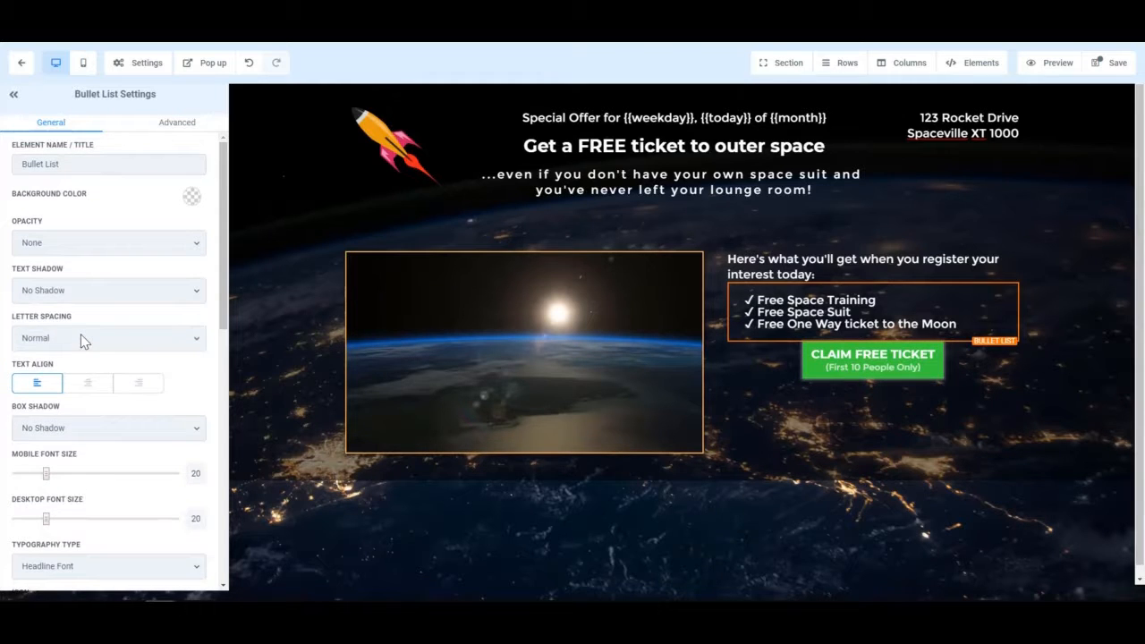
scroll(80, 340, down, 2)
scroll(81, 340, down, 4)
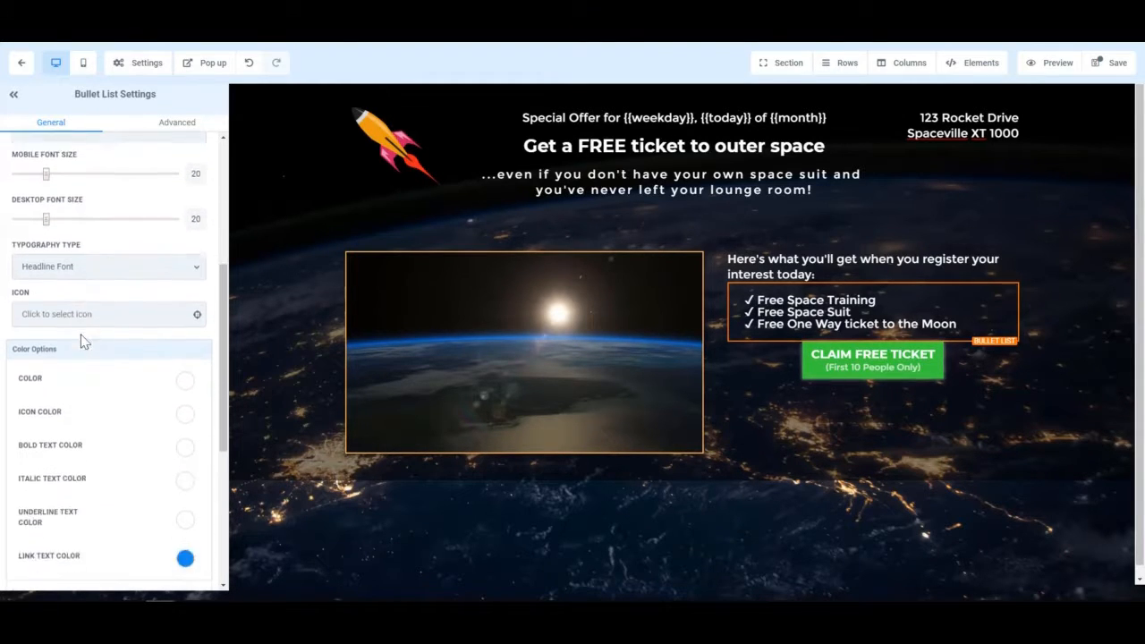
click(170, 122)
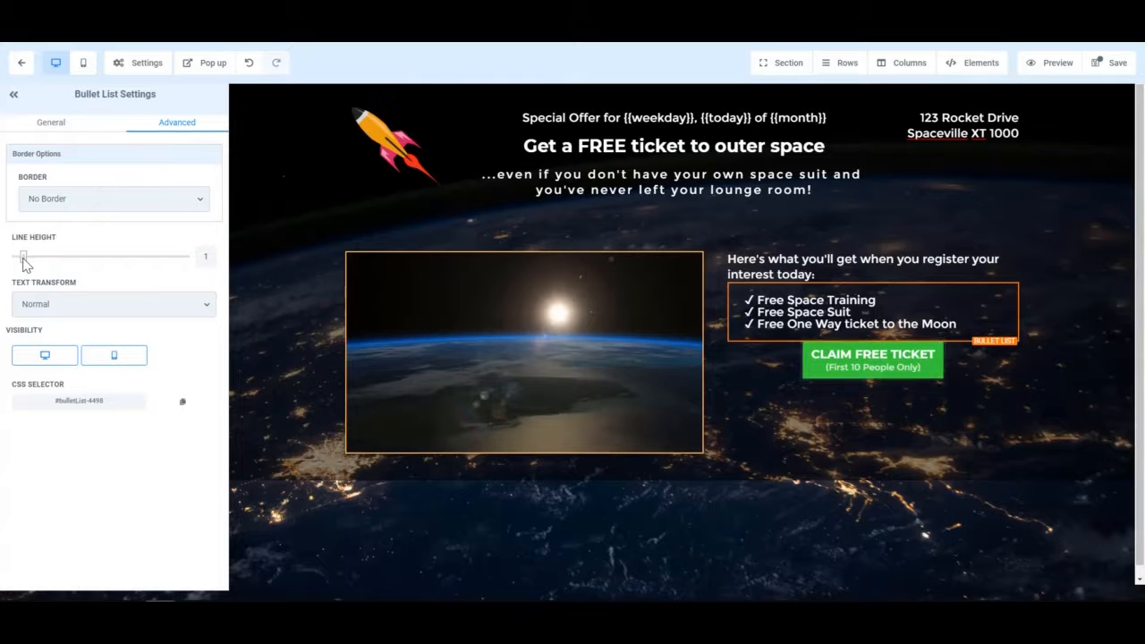
drag(25, 260, 37, 257)
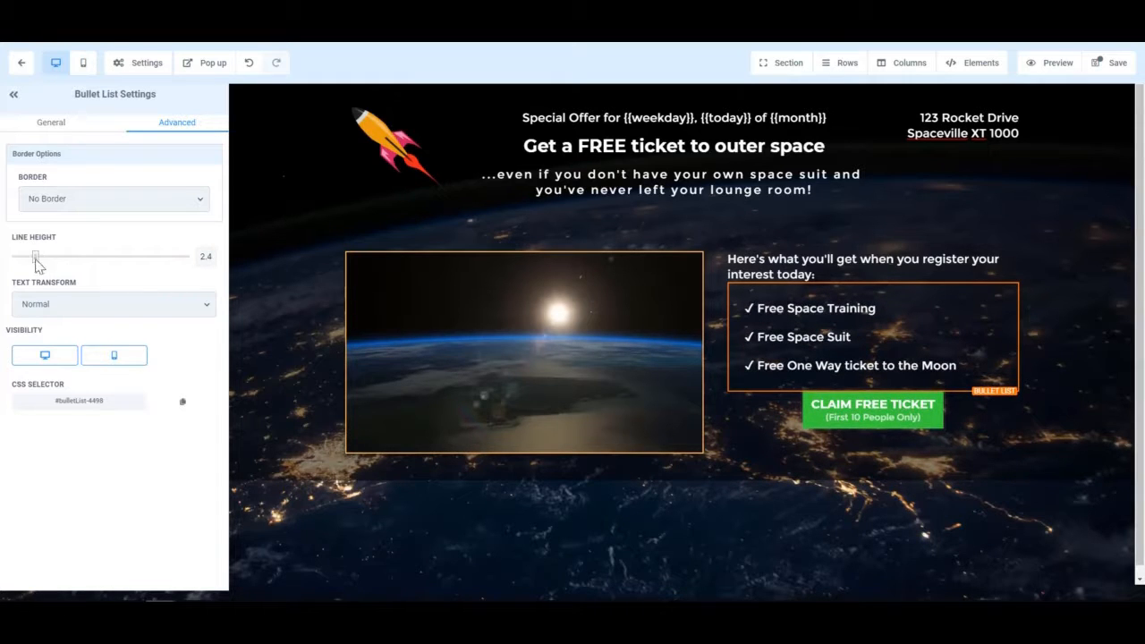
Set the top margin of the CLAIM FREE TICKET button to 10
click(51, 122)
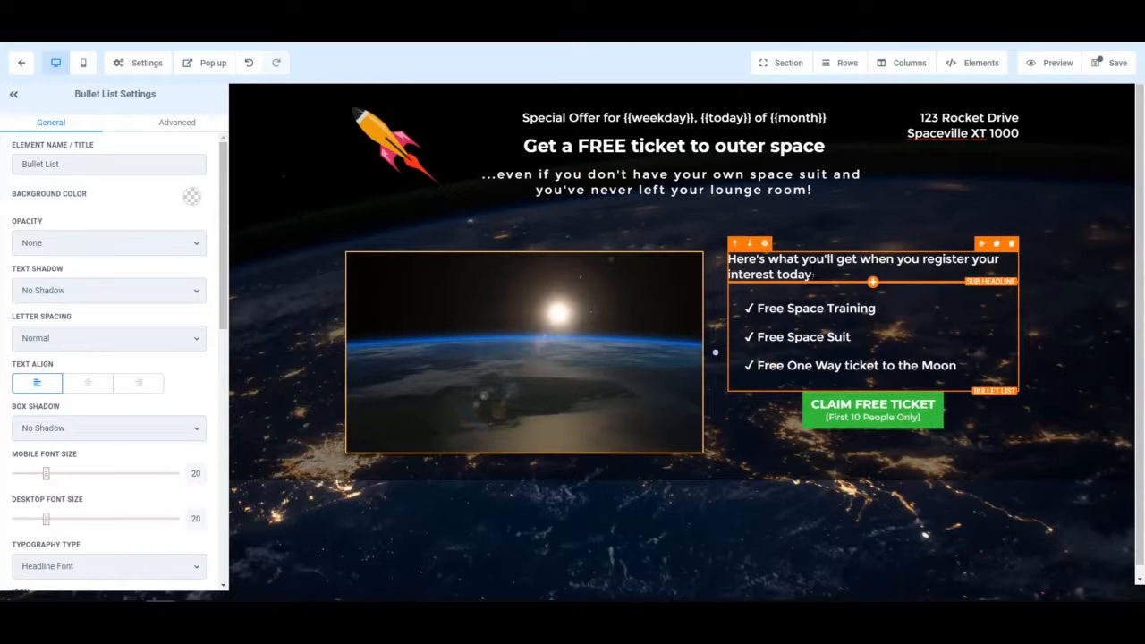
click(873, 411)
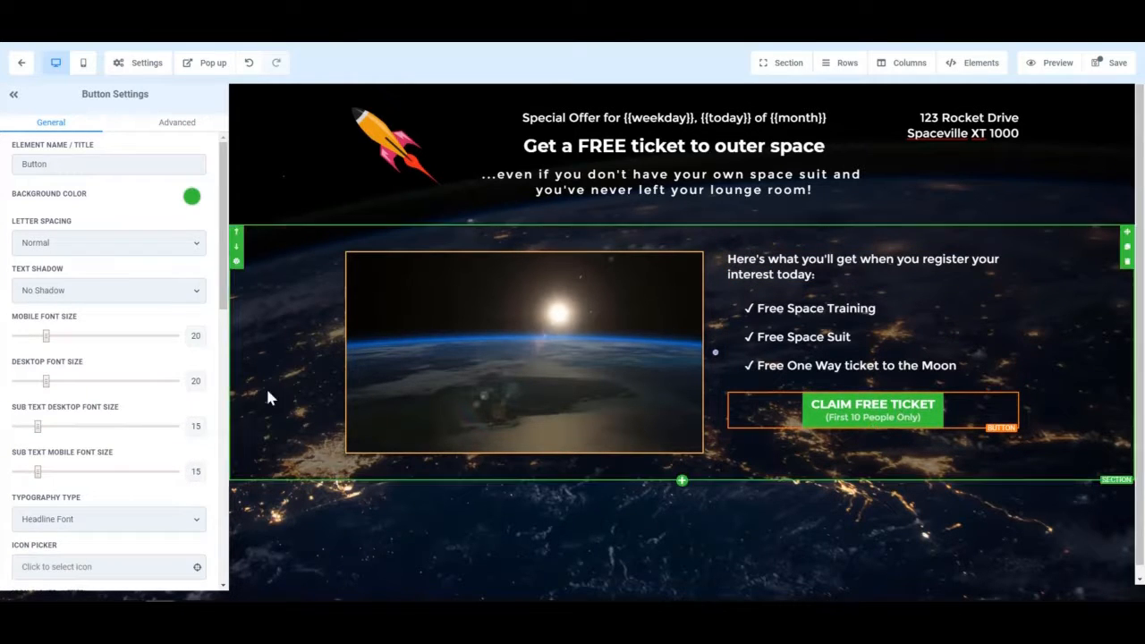
scroll(64, 405, down, 5)
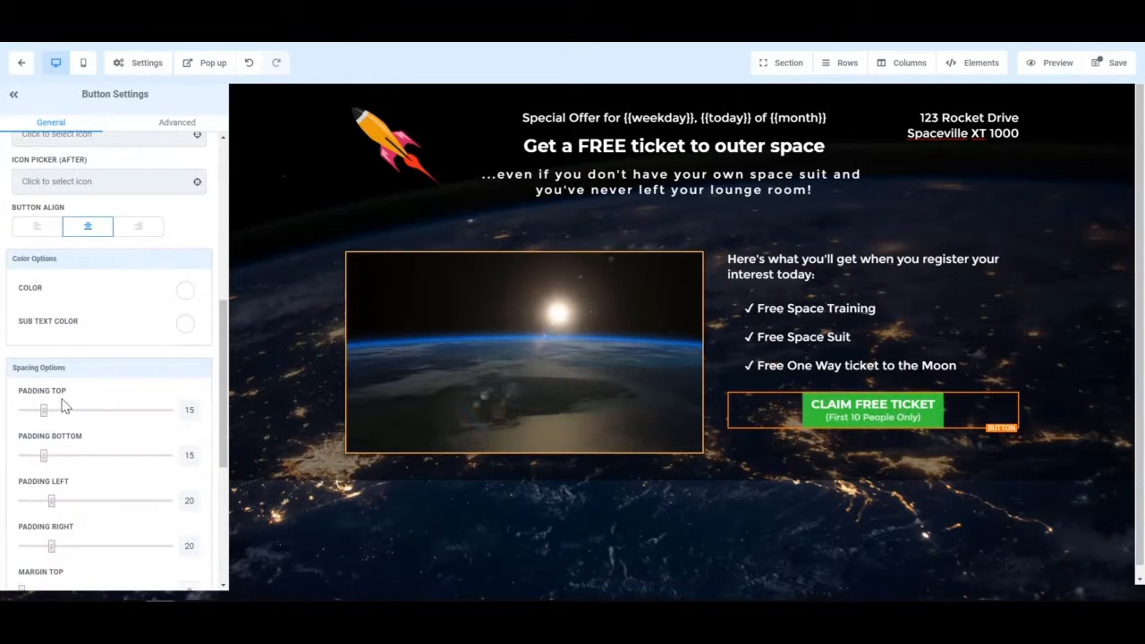
scroll(53, 425, down, 2)
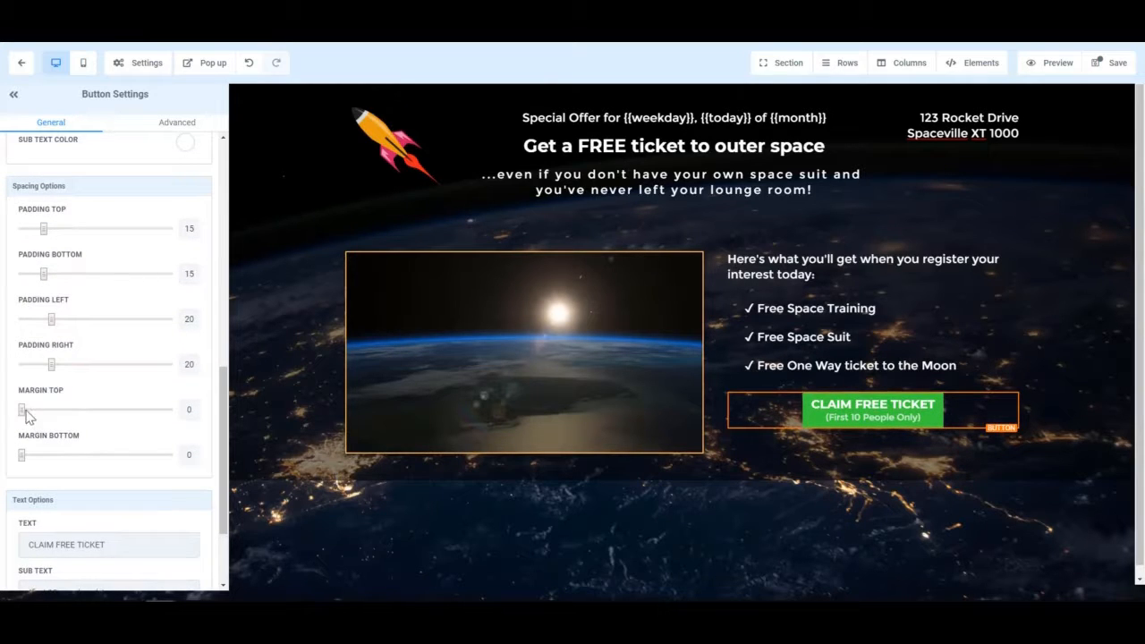
drag(24, 412, 36, 411)
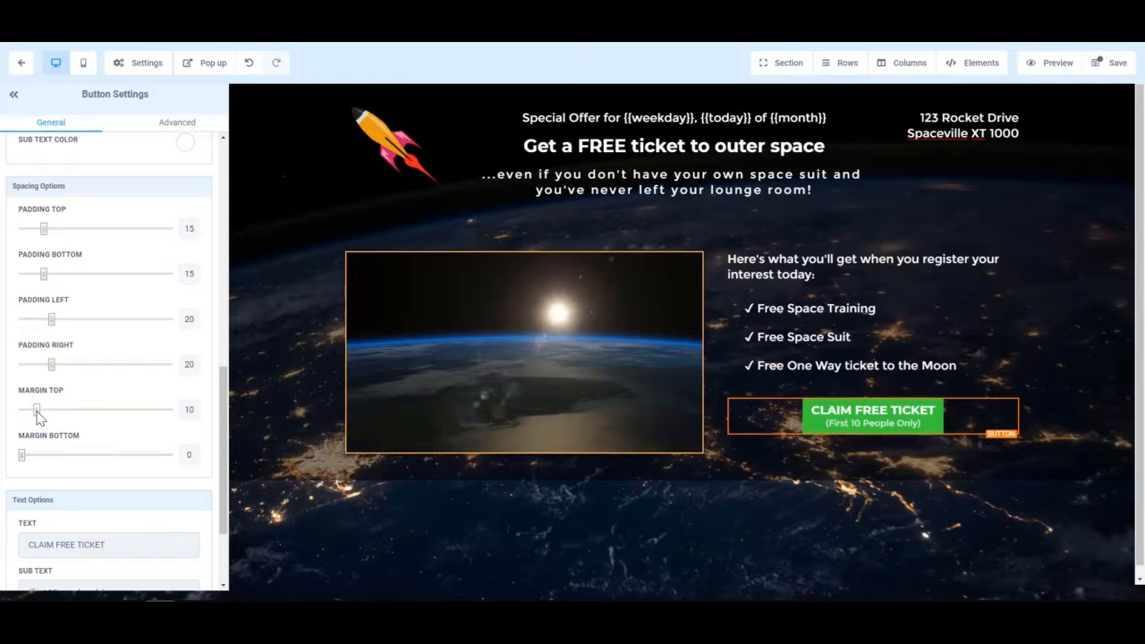
Set the CLAIM FREE TICKET button's horizontal space to 30px and its vertical space to 15px
scroll(53, 399, up, 10)
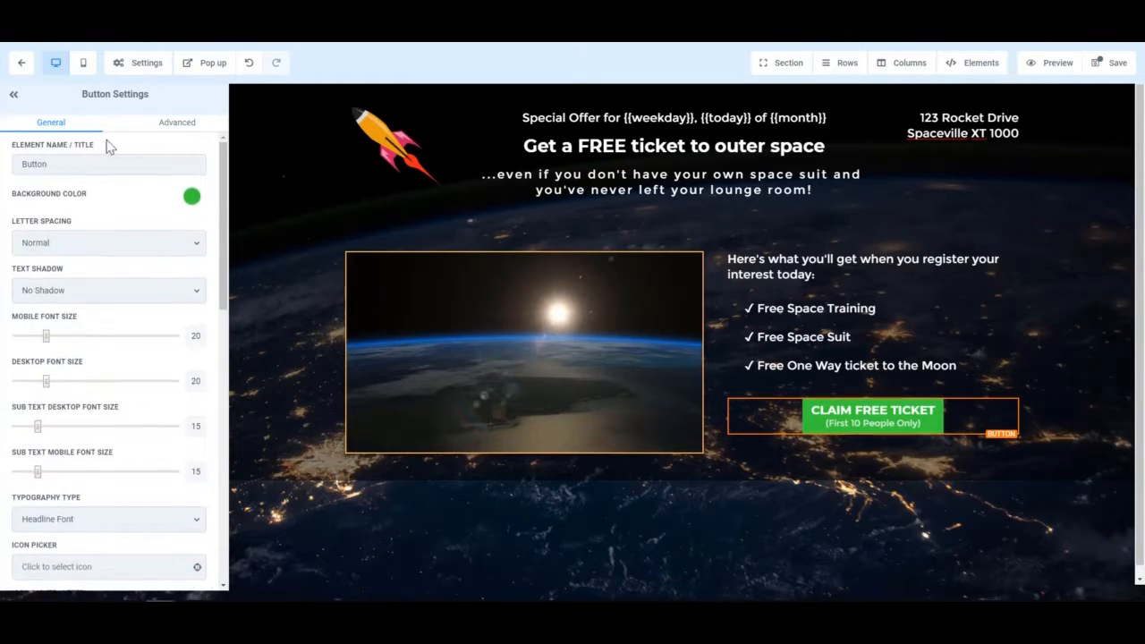
scroll(84, 353, down, 10)
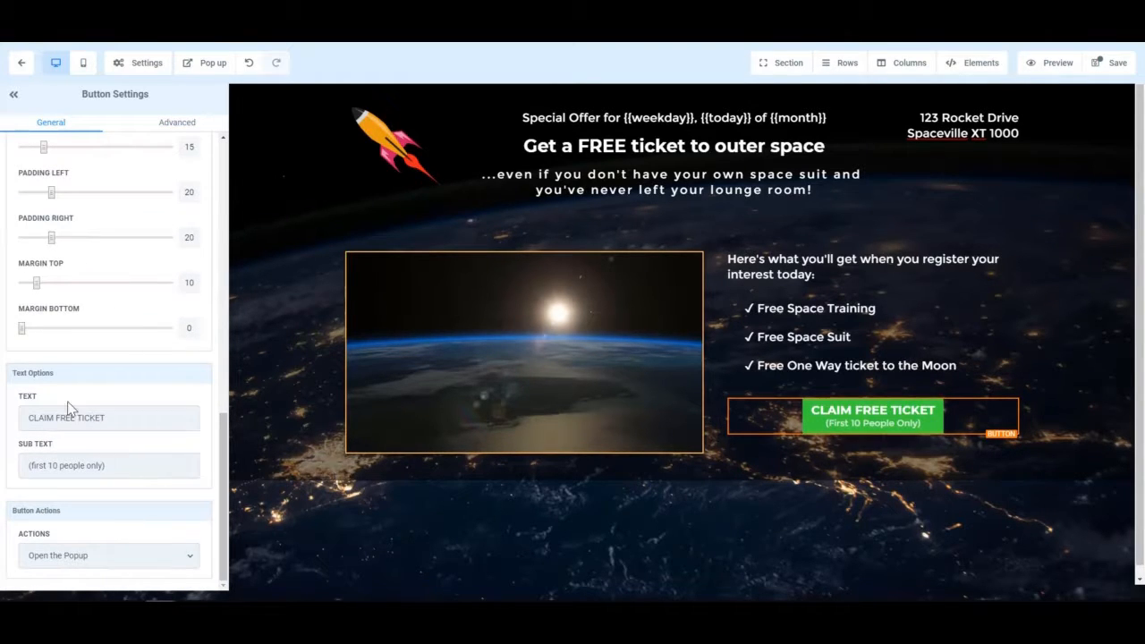
click(161, 124)
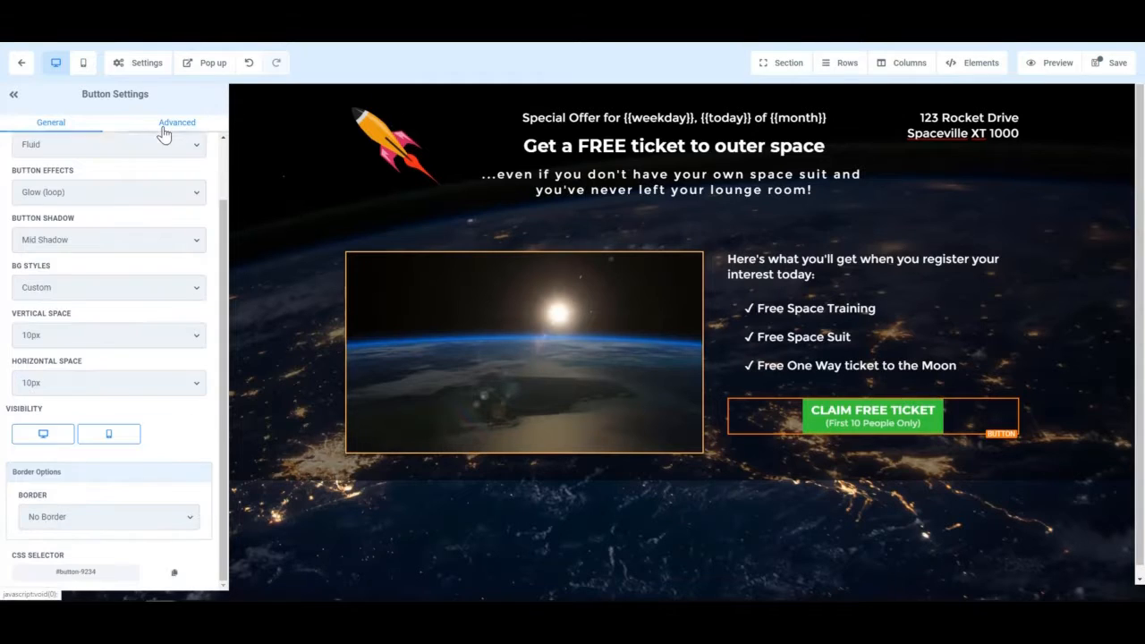
click(51, 335)
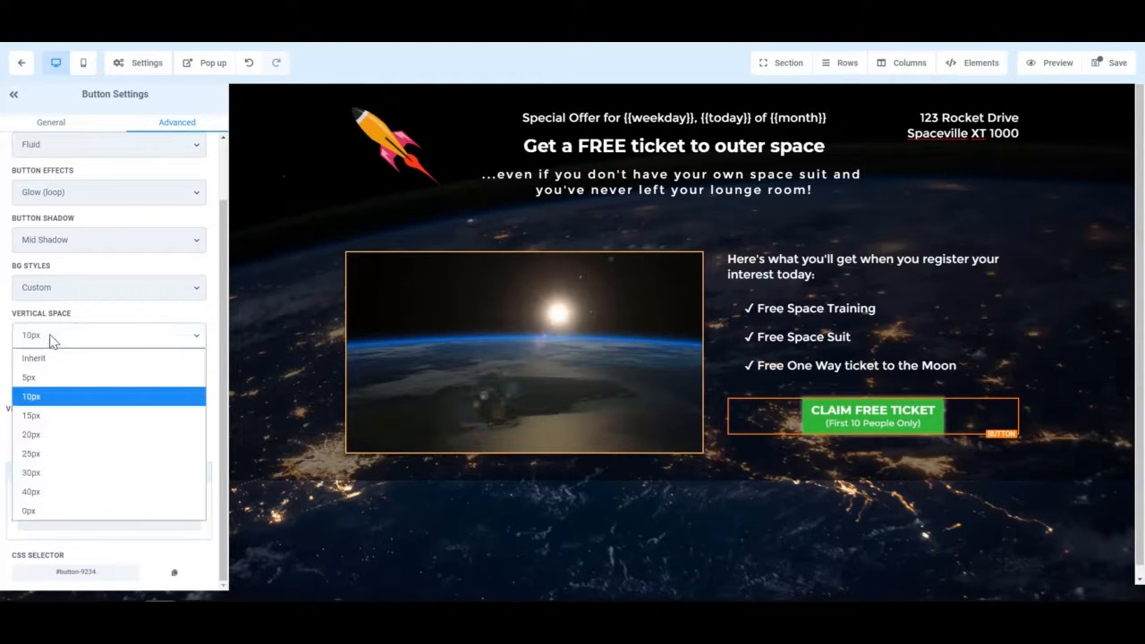
click(38, 472)
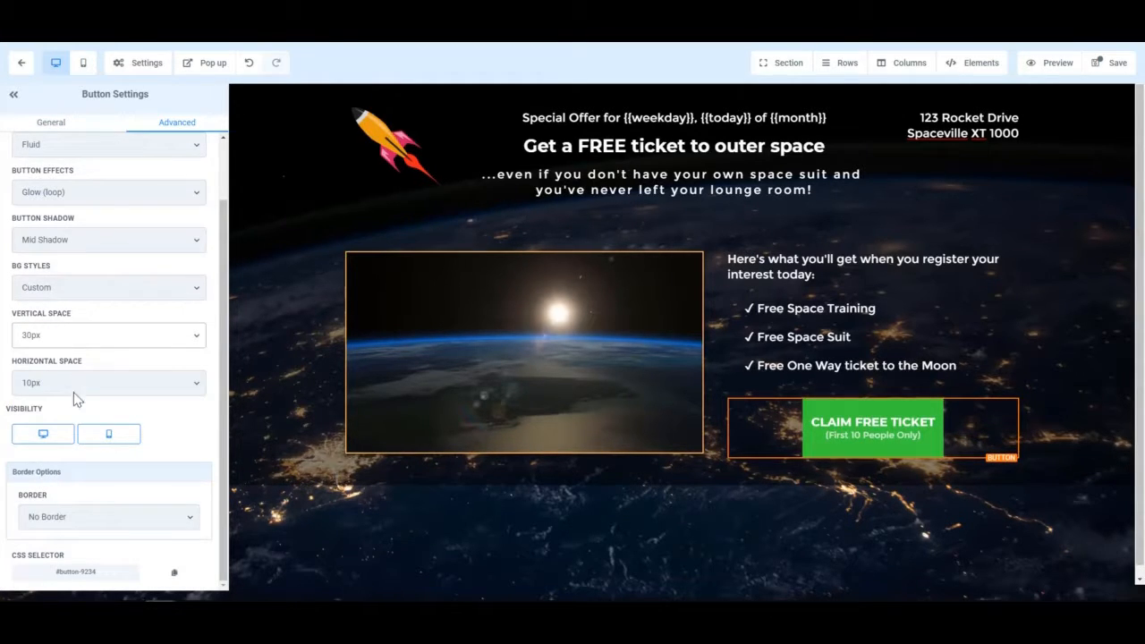
click(74, 391)
click(62, 520)
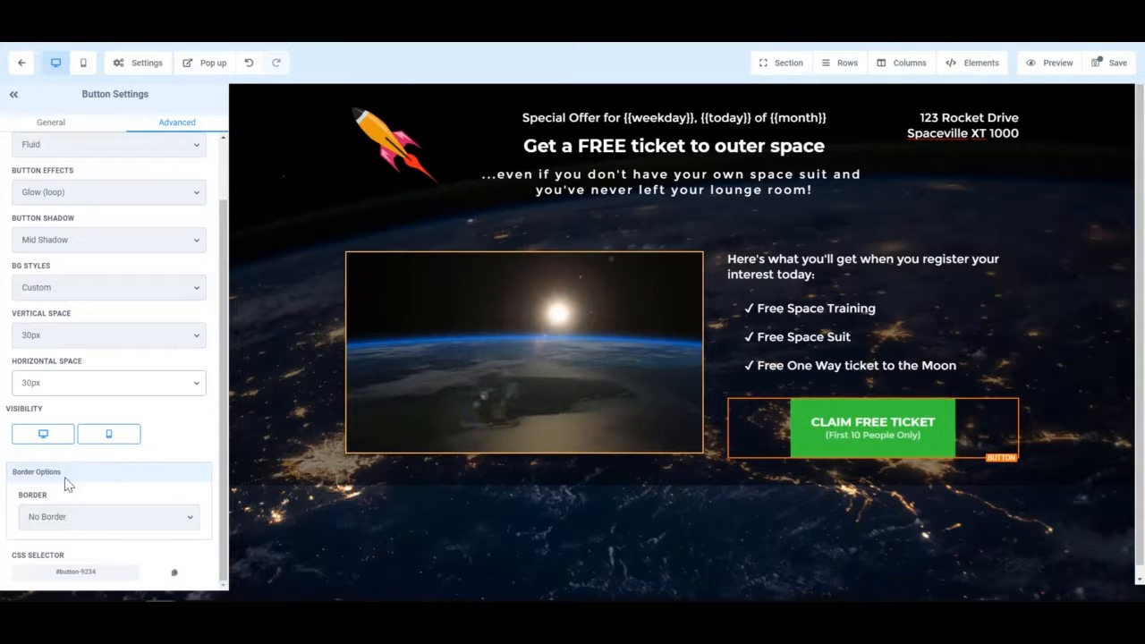
click(80, 335)
click(72, 419)
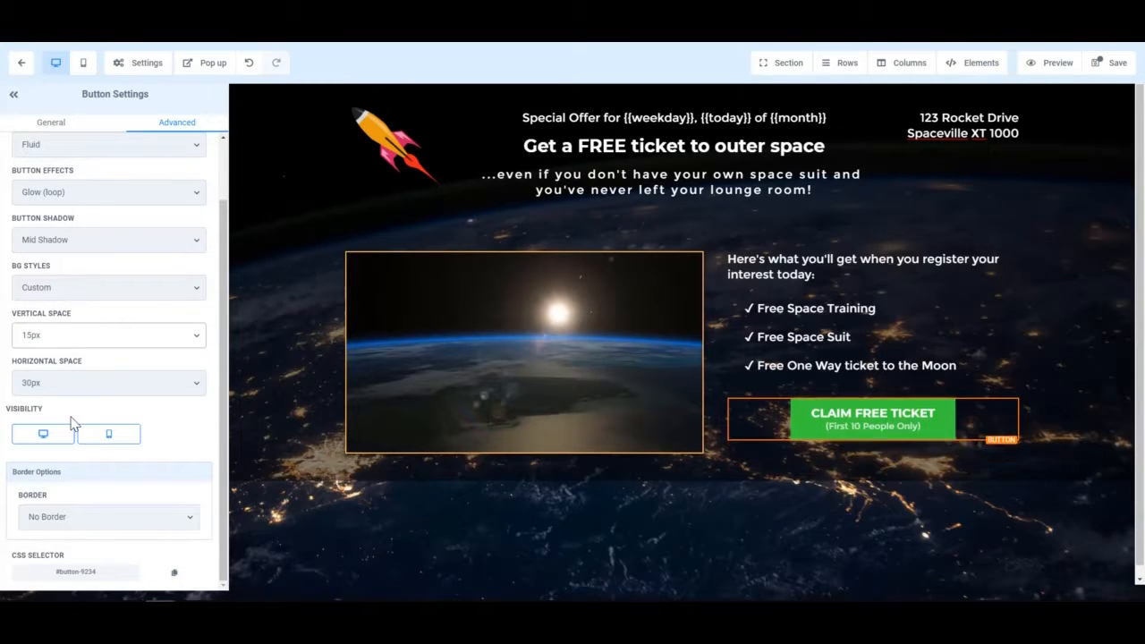
click(1069, 395)
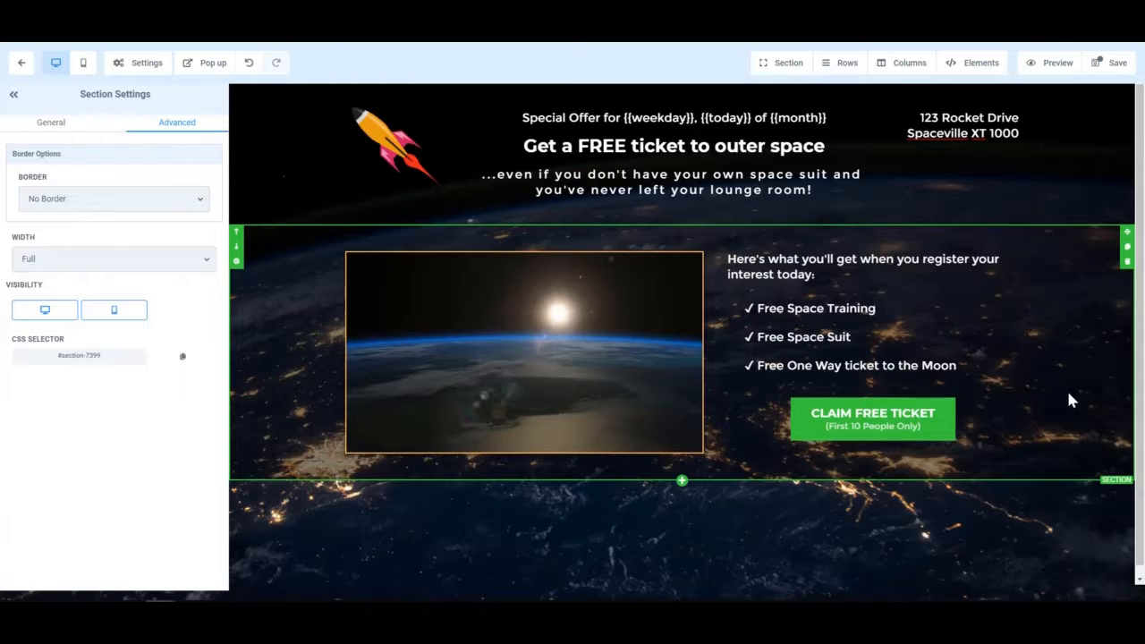
Add a full-width section below the video section and give it the semi-transparent dark background color
click(682, 485)
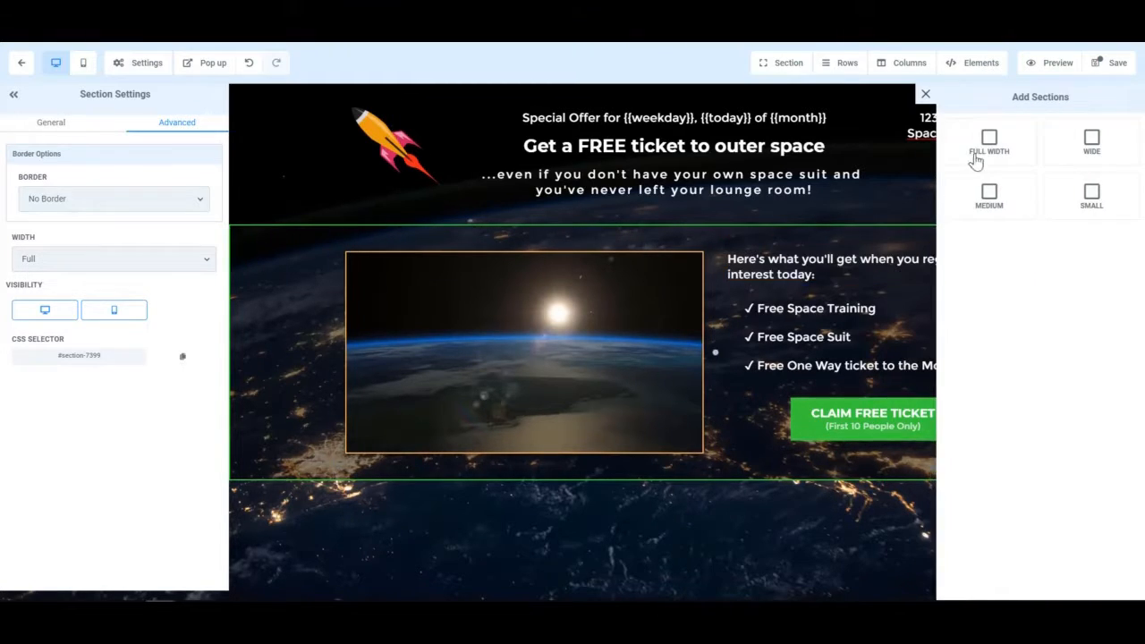
click(977, 157)
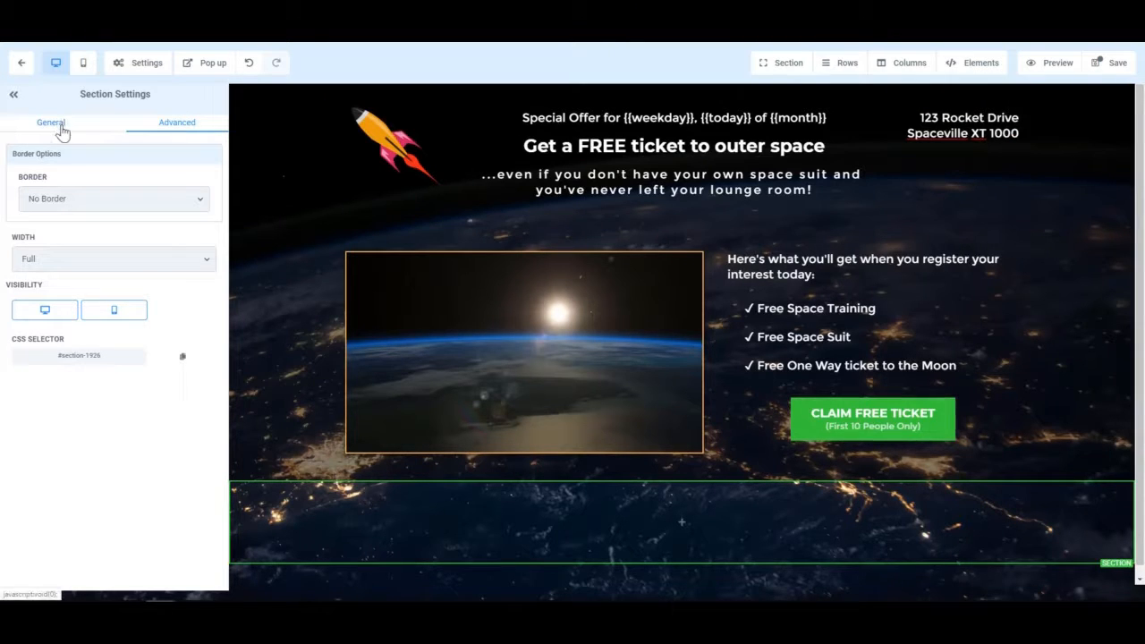
click(51, 129)
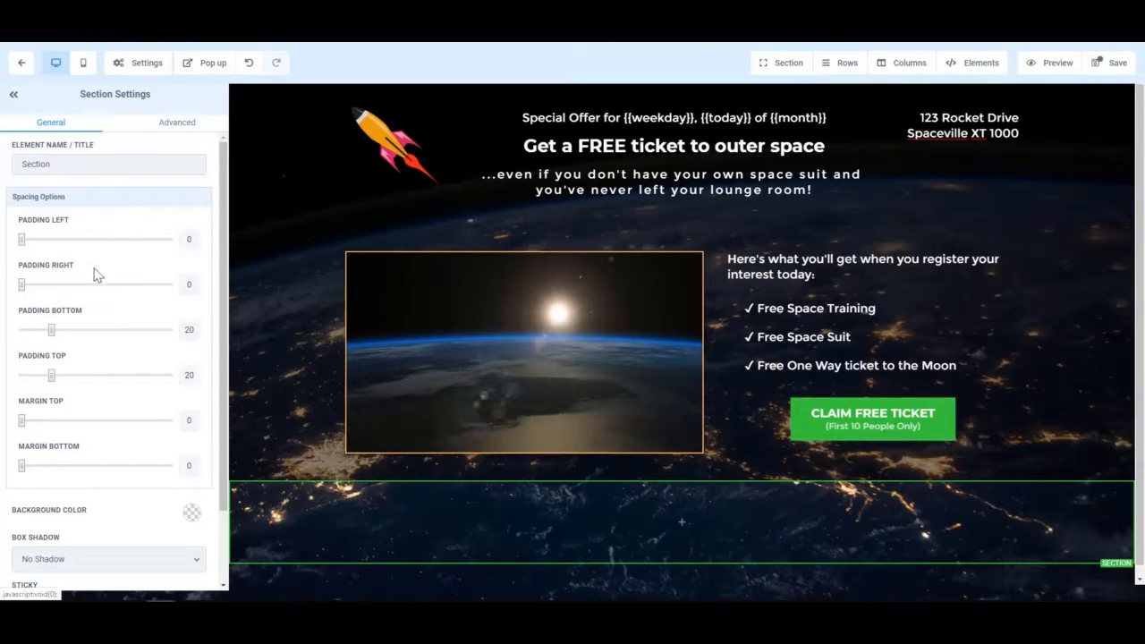
scroll(130, 435, down, 1)
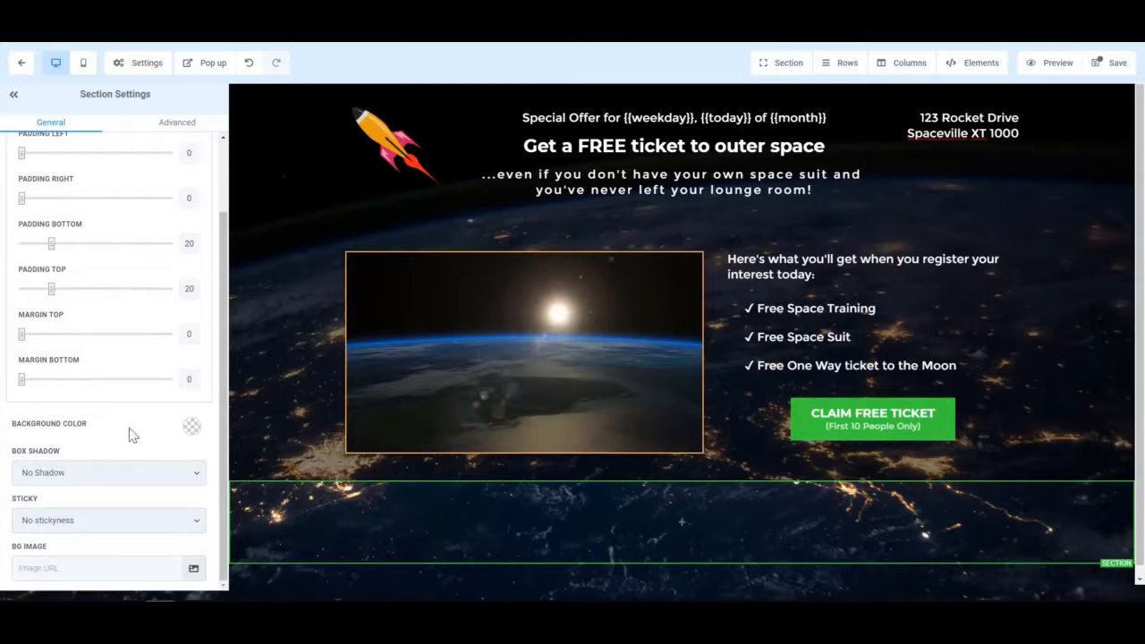
click(193, 428)
click(147, 475)
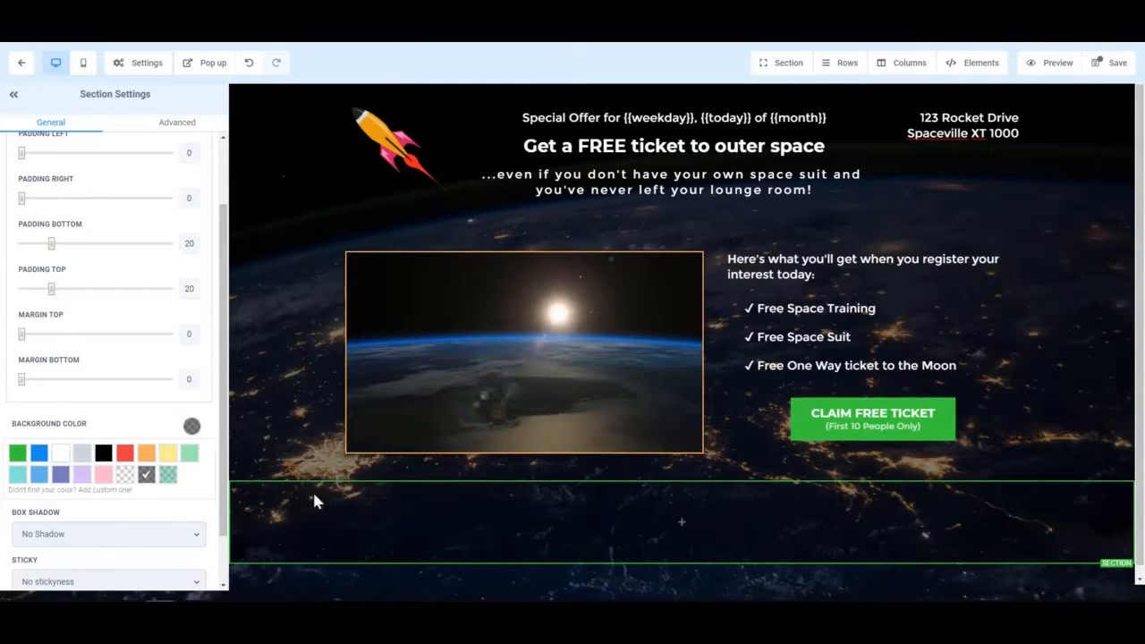
Add a one-column row to the new section and place a Paragraph element in it
mouse_move(635, 503)
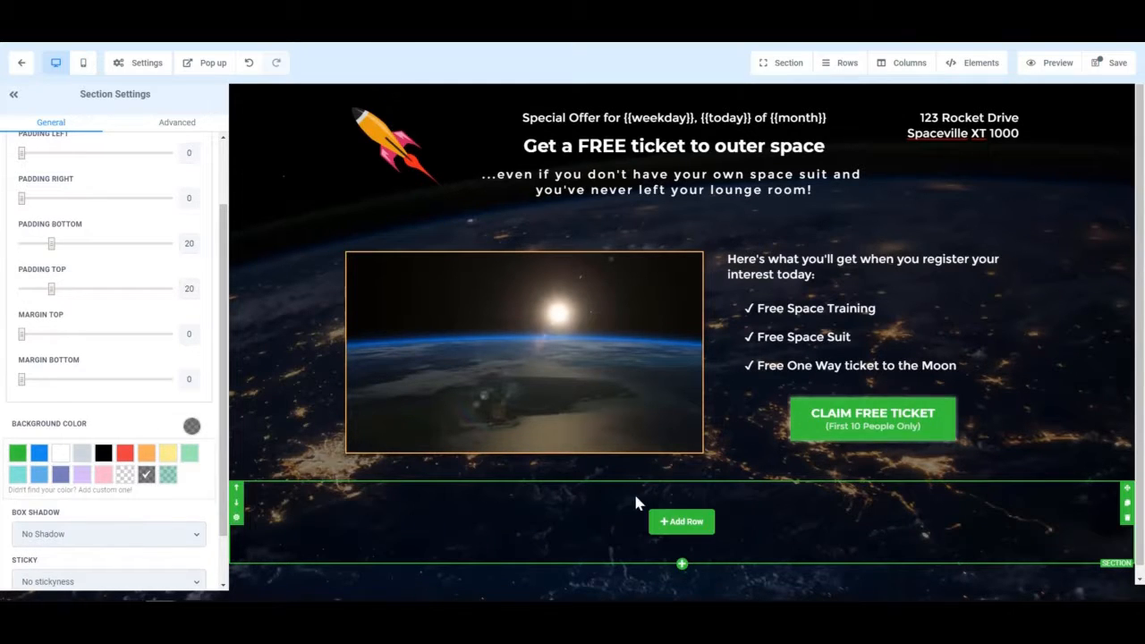
click(689, 530)
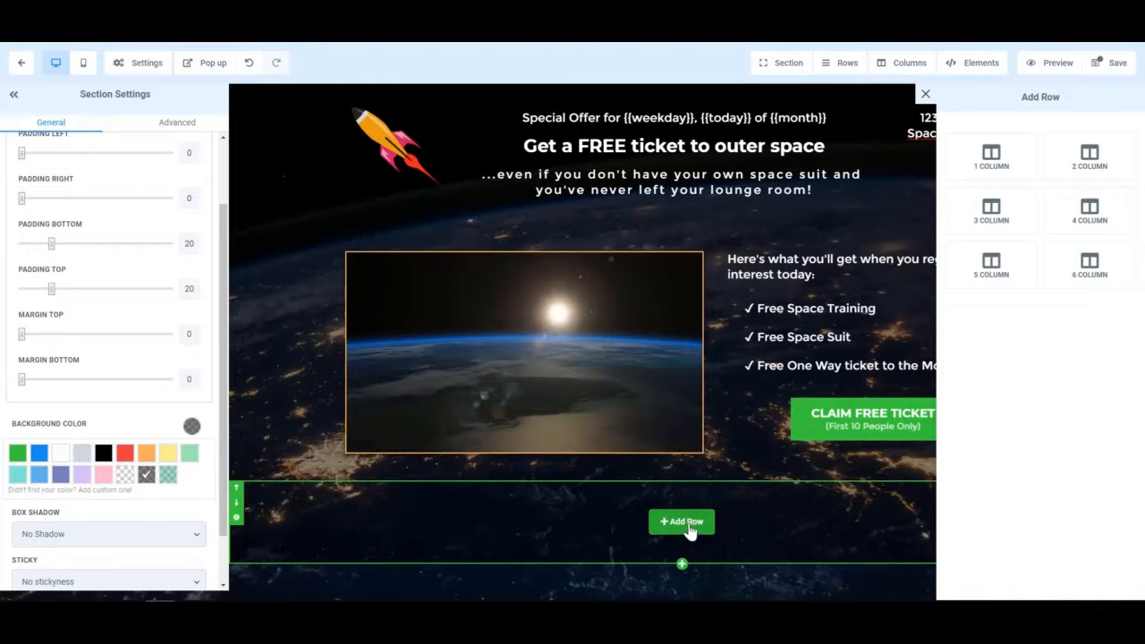
click(984, 157)
mouse_move(685, 537)
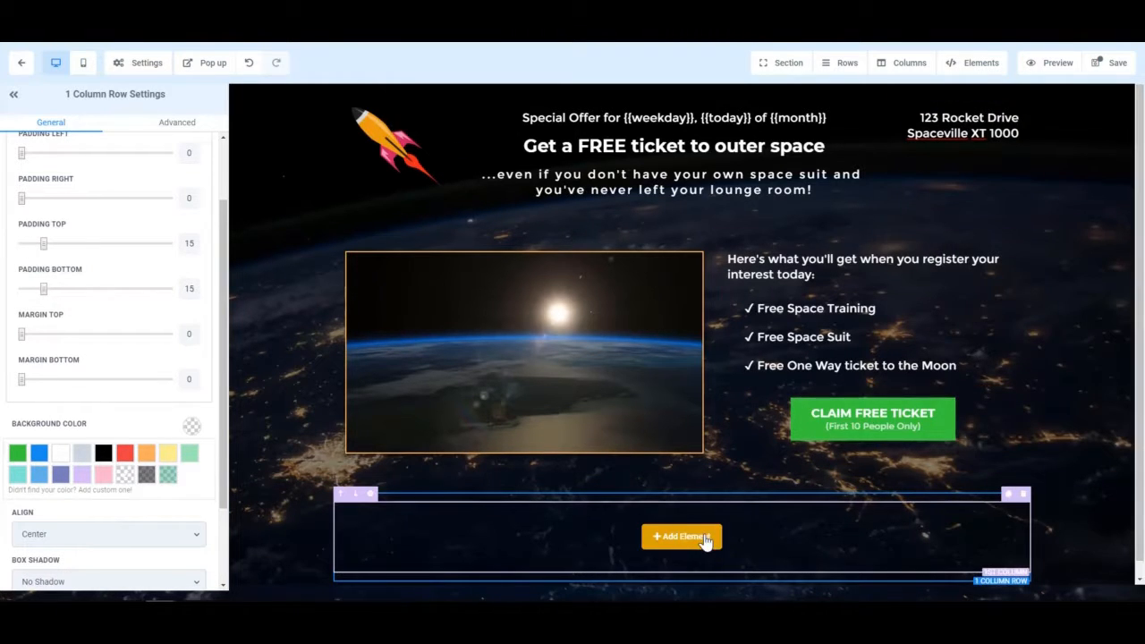
click(680, 540)
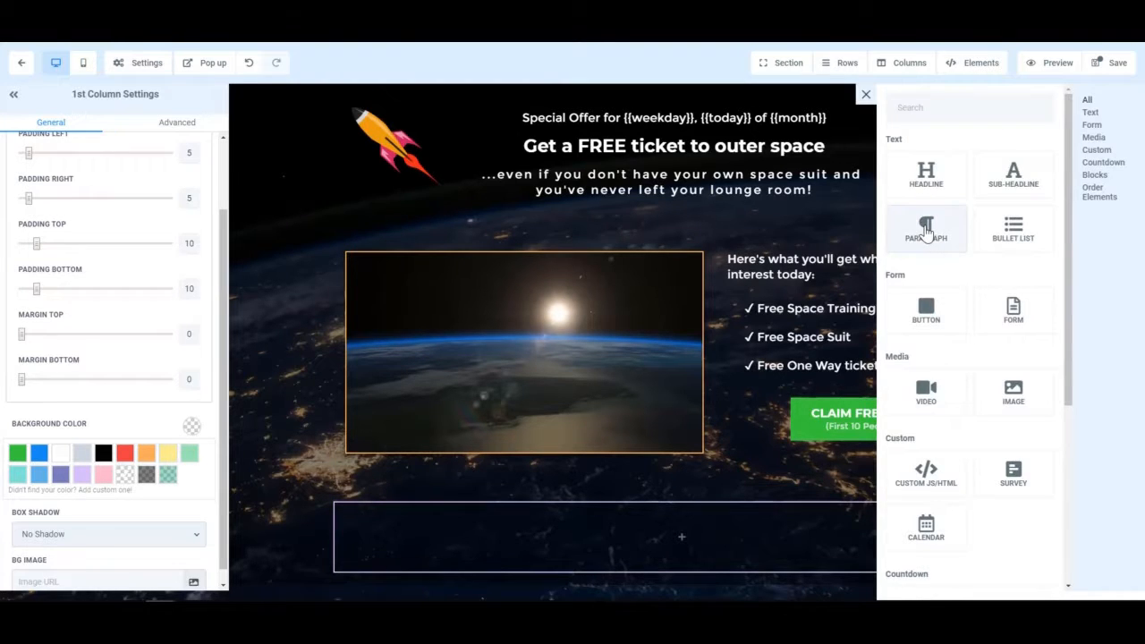
click(926, 228)
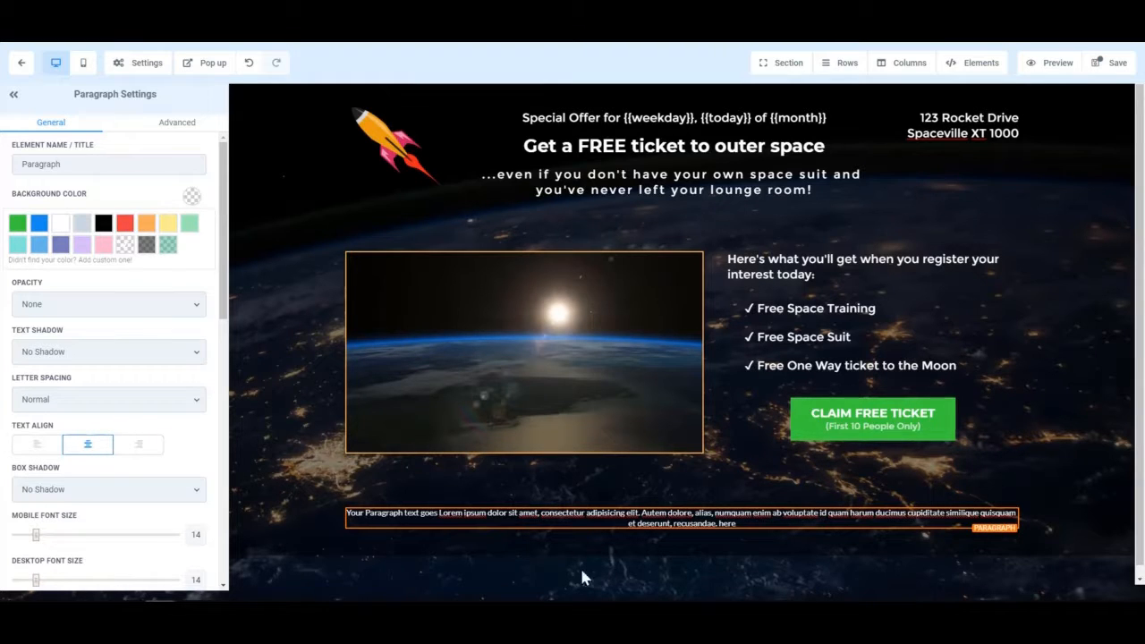
Replace the placeholder paragraph with the disclaimer starting "This site is not a part of the Facebook website", the no-liability sentence, Terms and Privacy Policy
click(726, 514)
triple_click(726, 514)
text(This site is not a part of the Facebook website or Facebook Inc. Additionally, This site is NOT endorsed by Facebook in any way. FACEBOOK is a trademark of FACEBOOK, Inc.  We assume no liability for the factual nature of this promotion and cannot guarantee you will actually go to space.)
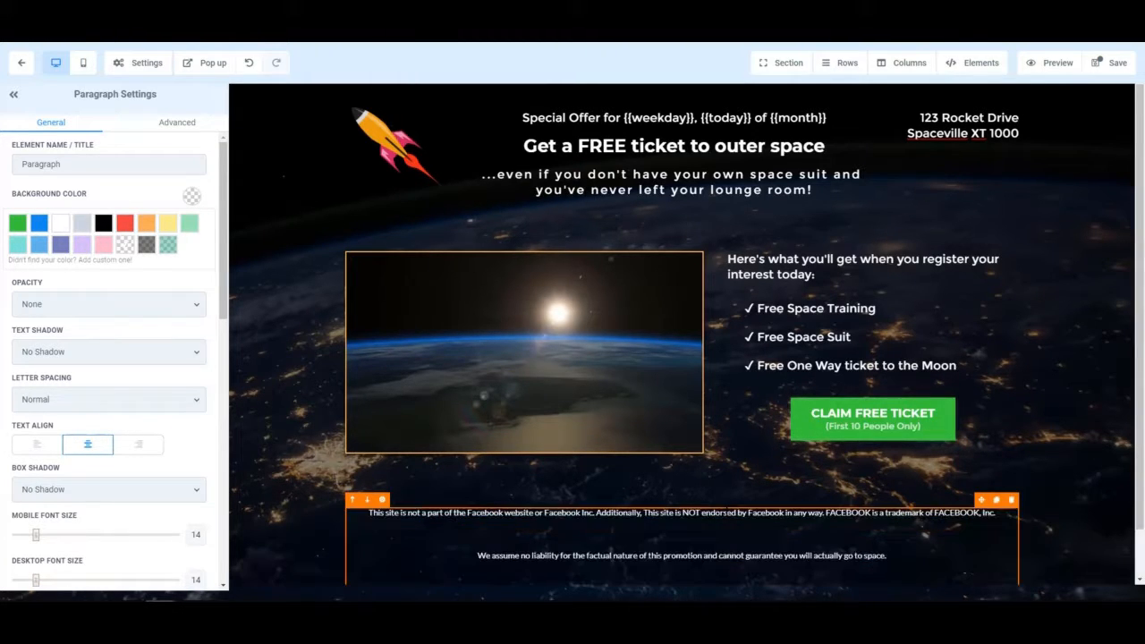
Remove the extra blank lines from the disclaimer and put Terms and Privacy Policy on one line, separated by several spaces
key(Delete)
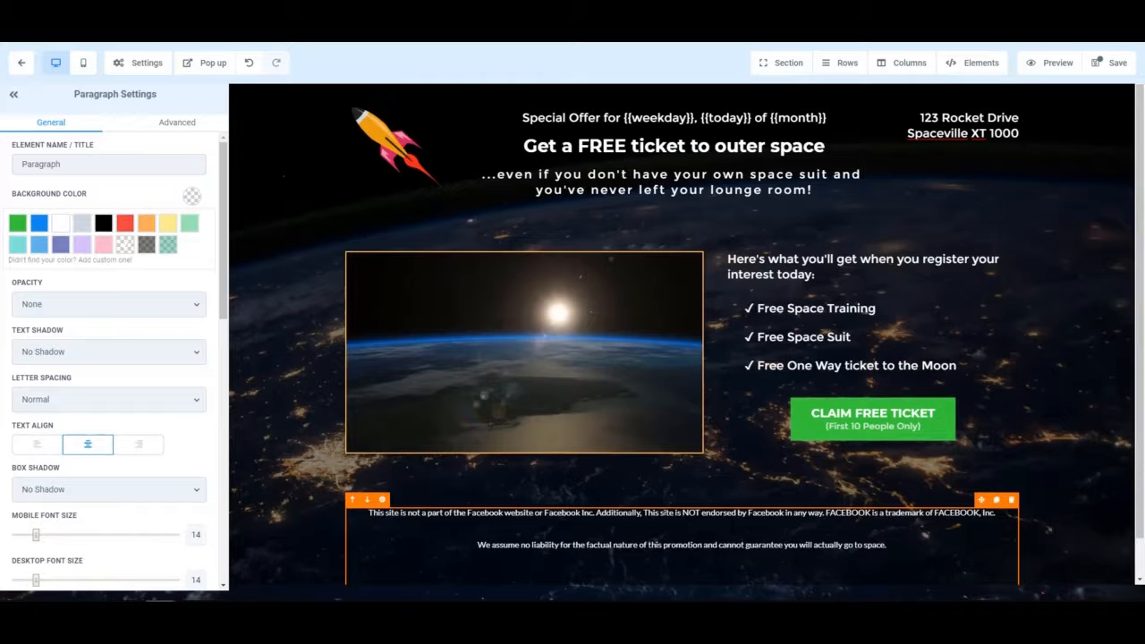
key(Delete)
key(Delete)
key(Delete)
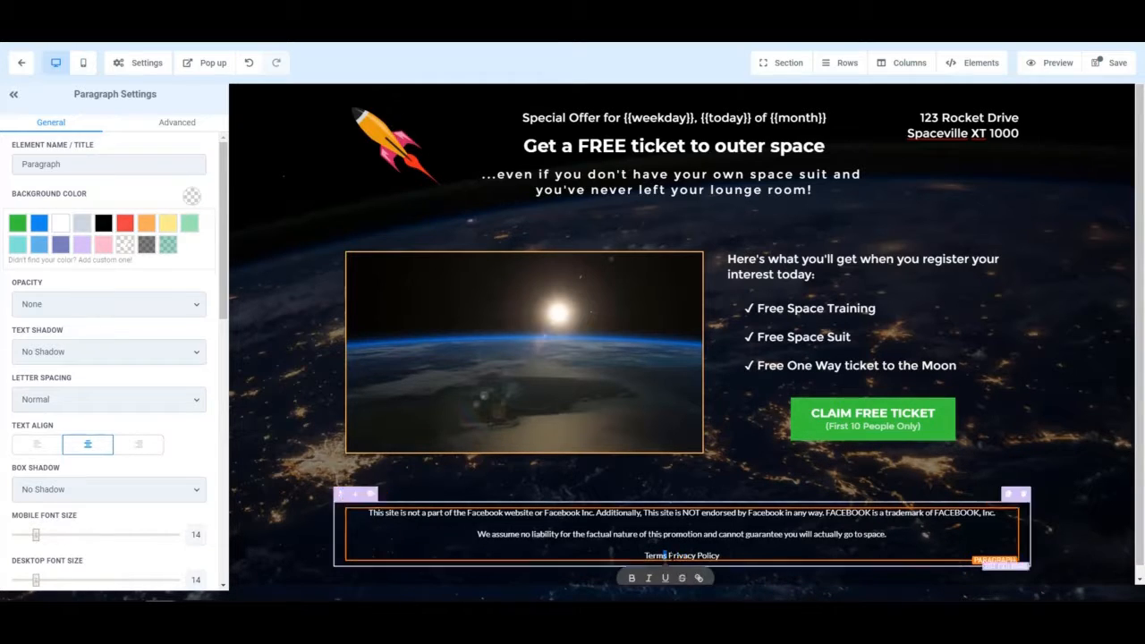
click(667, 556)
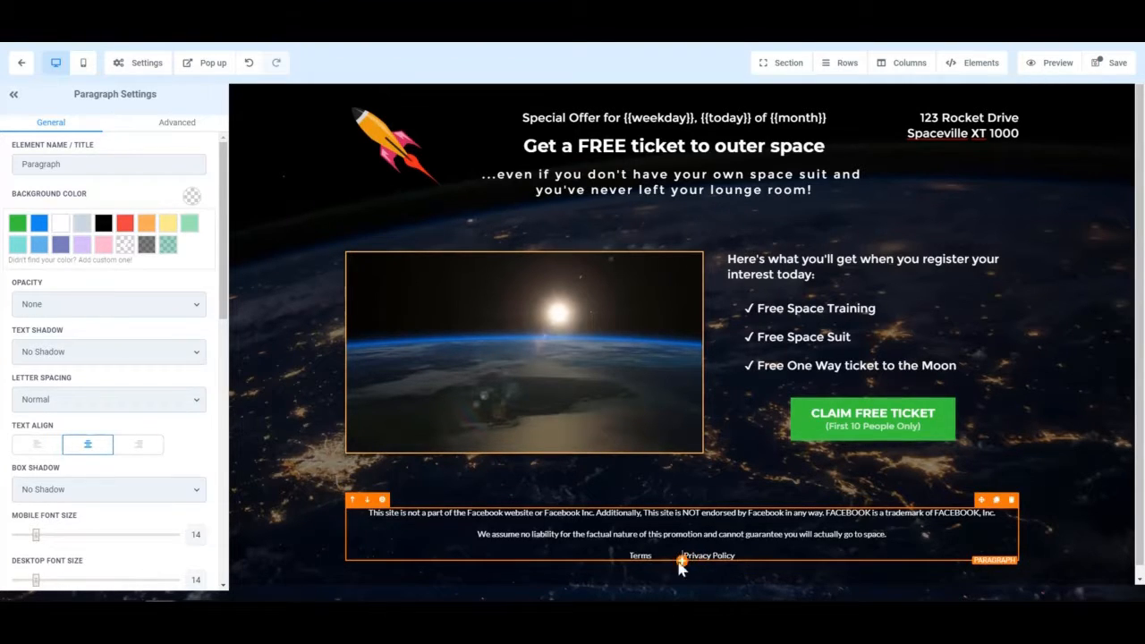
double_click(645, 556)
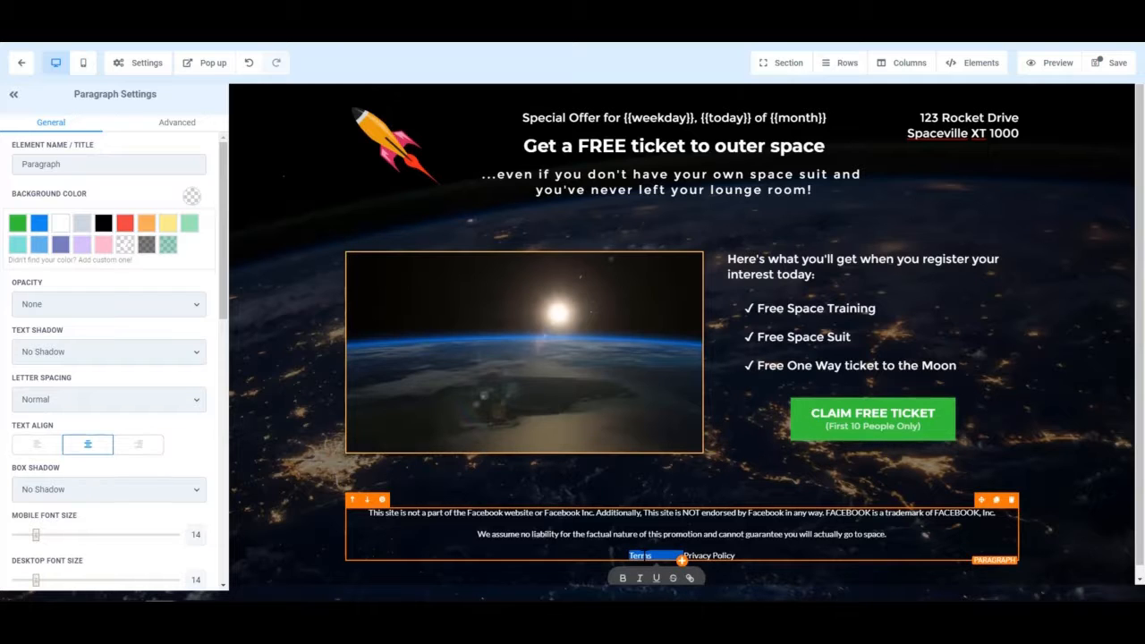
click(651, 556)
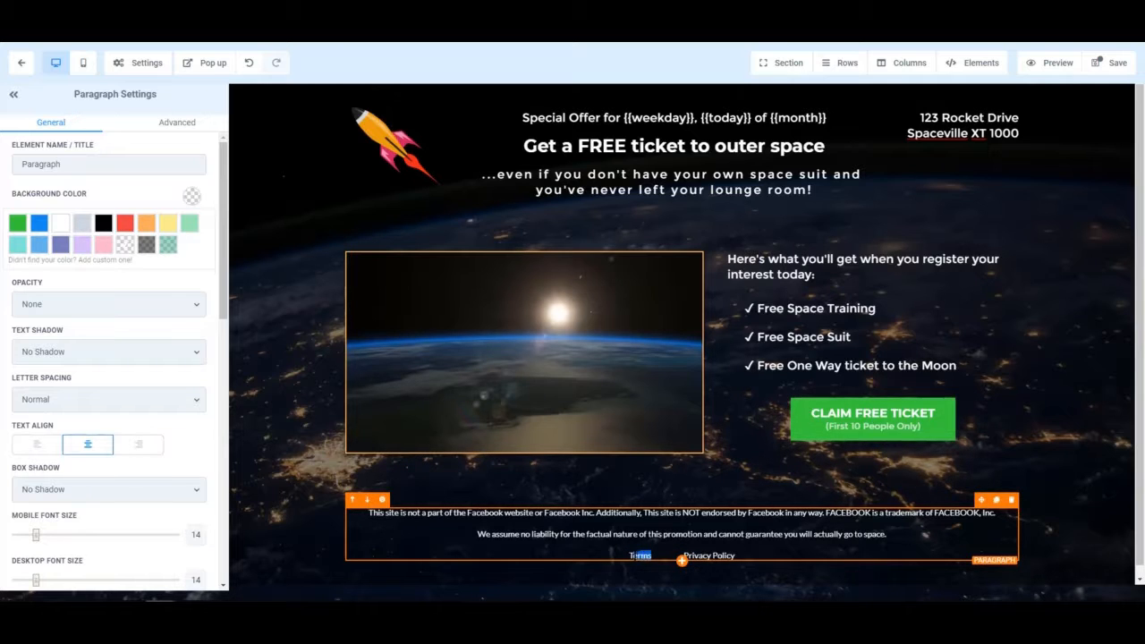
drag(630, 555, 629, 556)
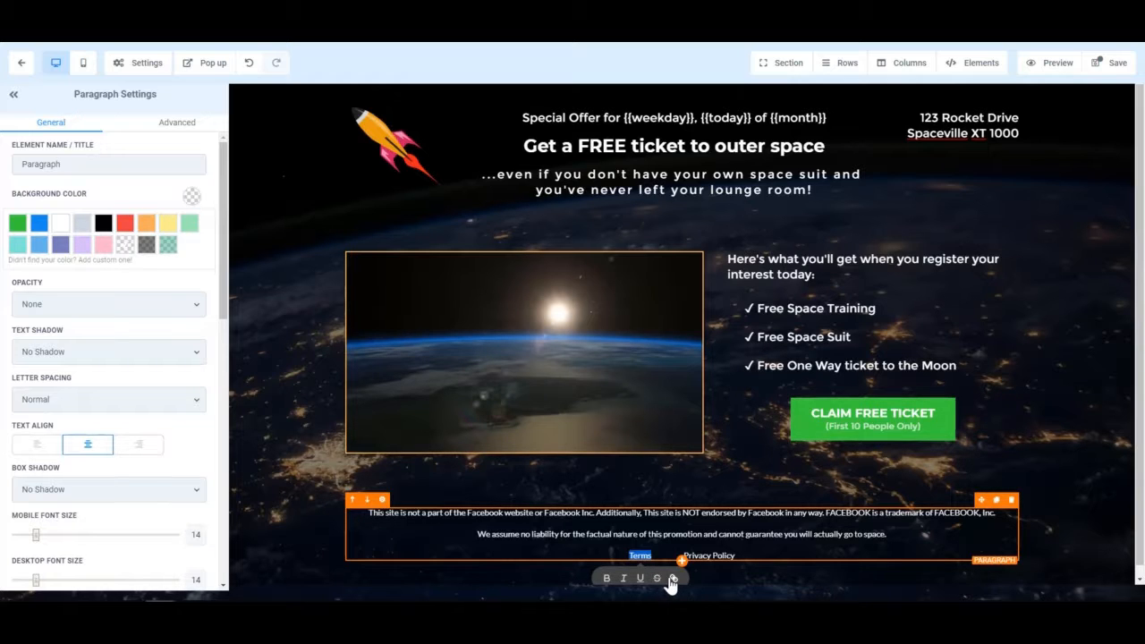
click(674, 580)
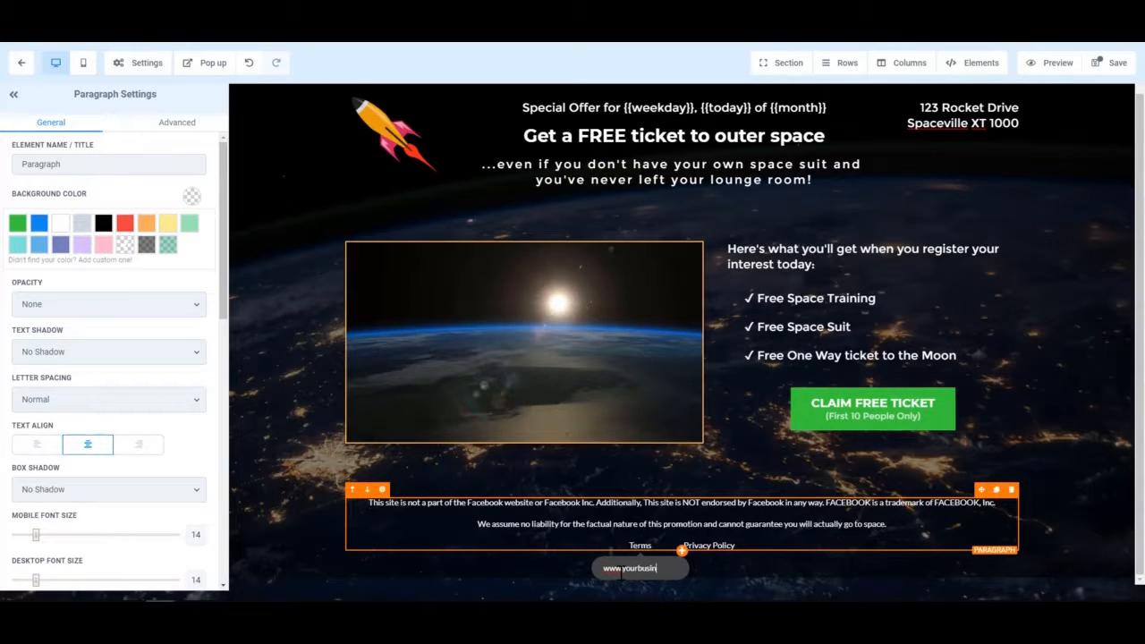
text(www.yourbusiness.com/terms)
key(ctrl+a)
key(Return)
click(651, 546)
click(674, 572)
drag(670, 568, 701, 570)
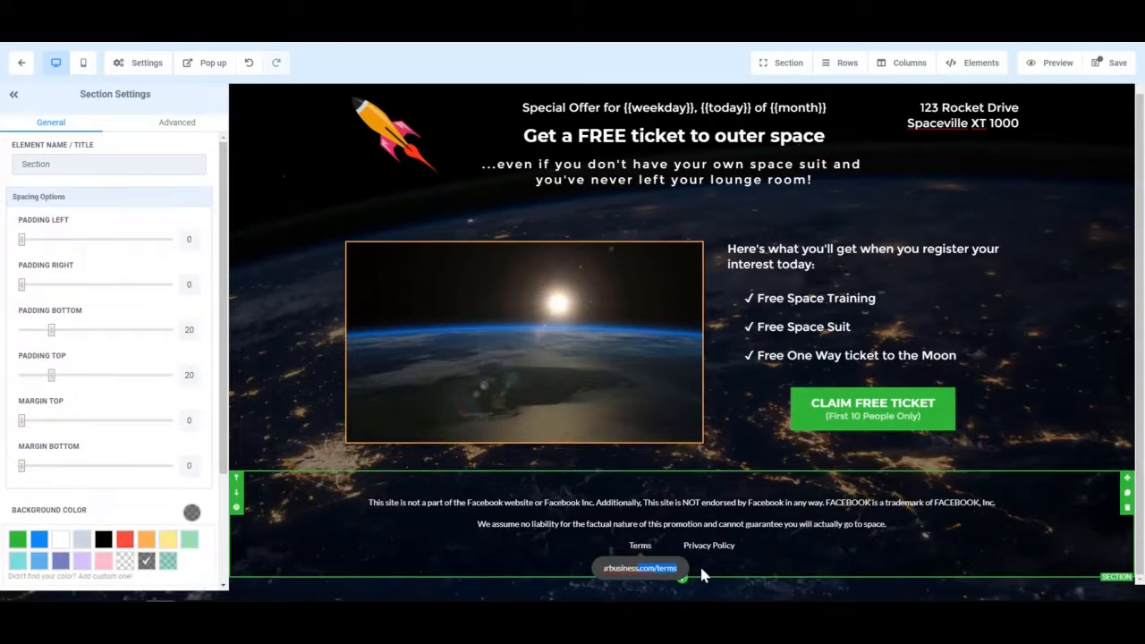
key(Right)
key(Return)
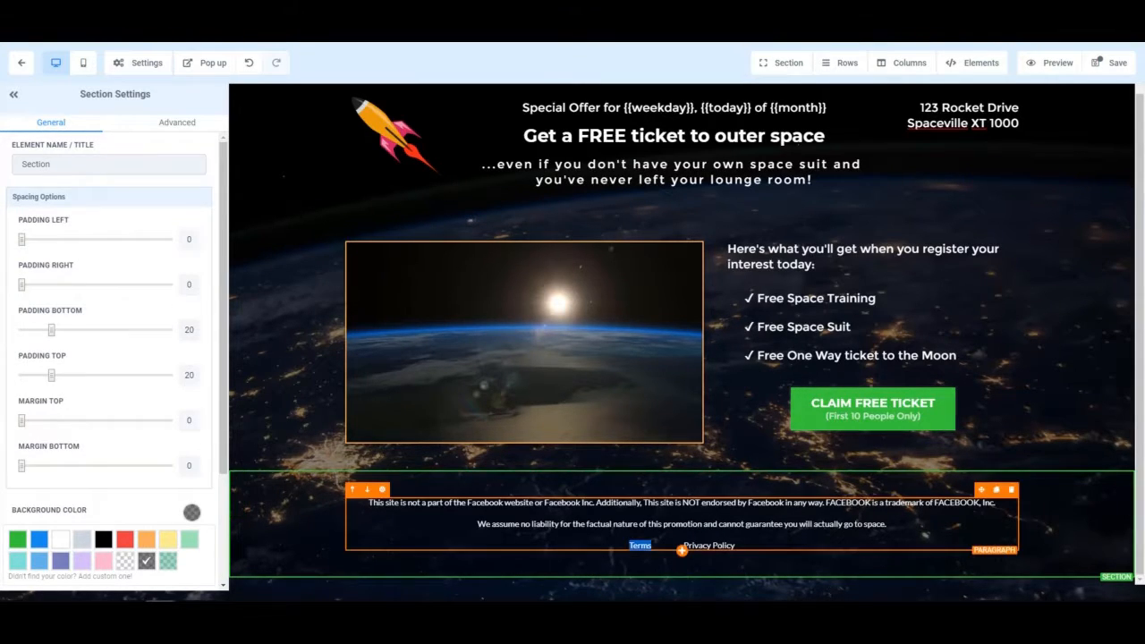
click(682, 534)
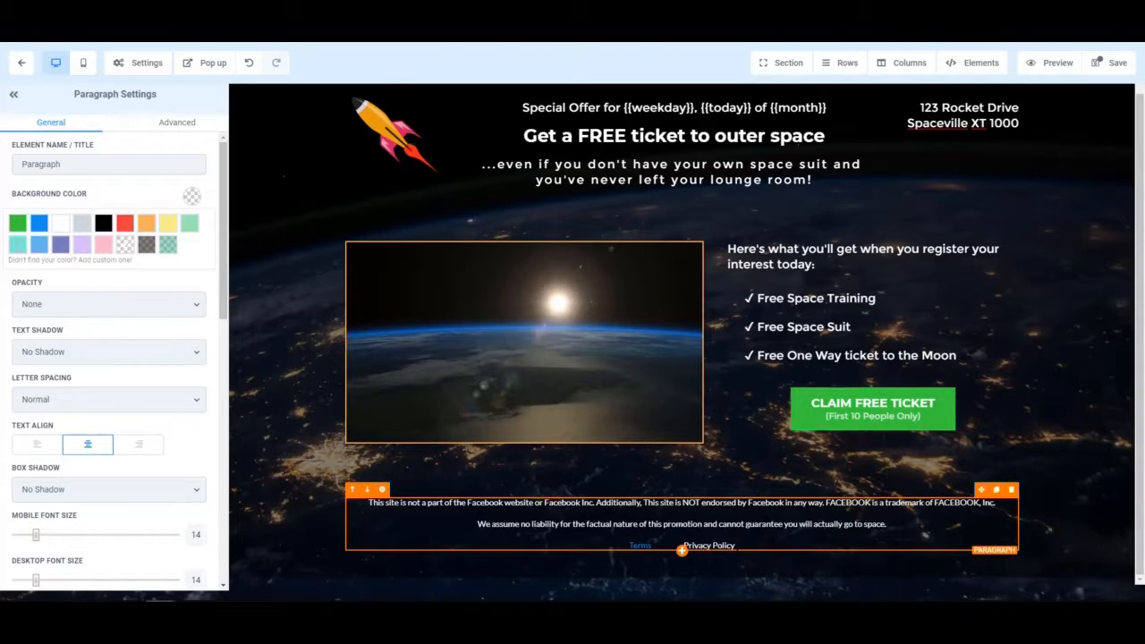
drag(735, 546, 703, 546)
click(737, 570)
key(ctrl+v)
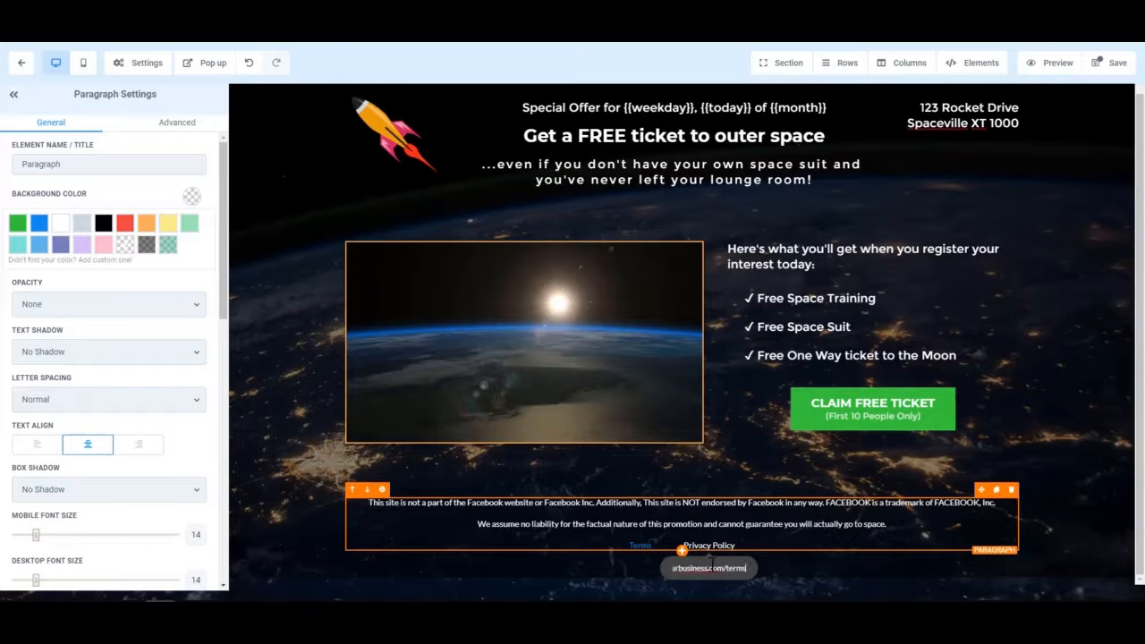
key(BackSpace)
key(BackSpace)
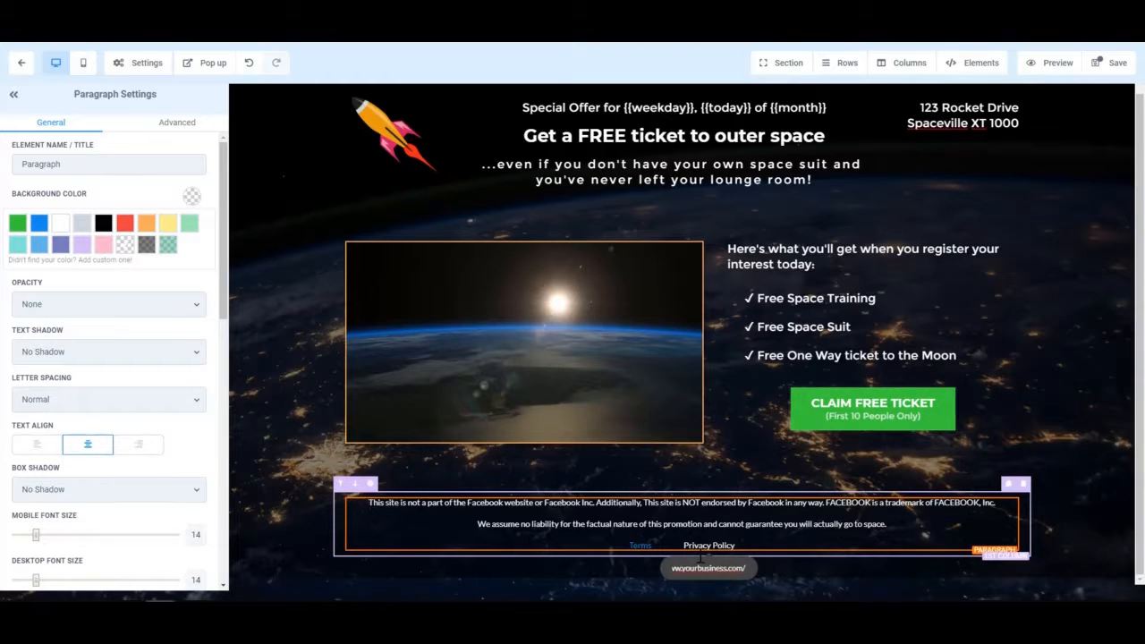
text(privacy)
key(Return)
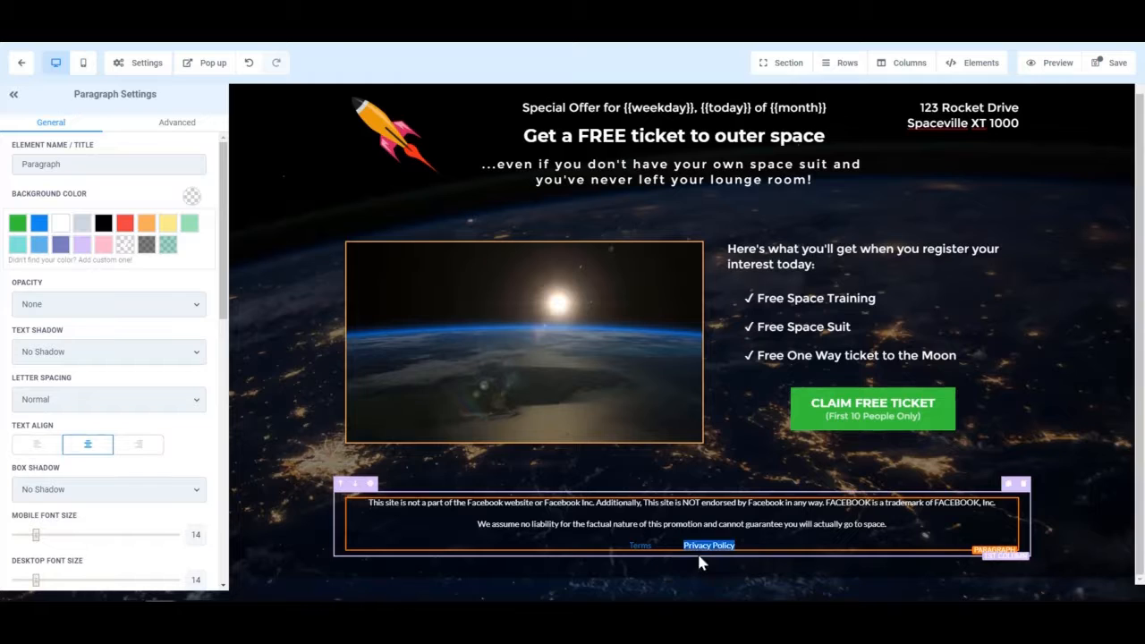
click(681, 543)
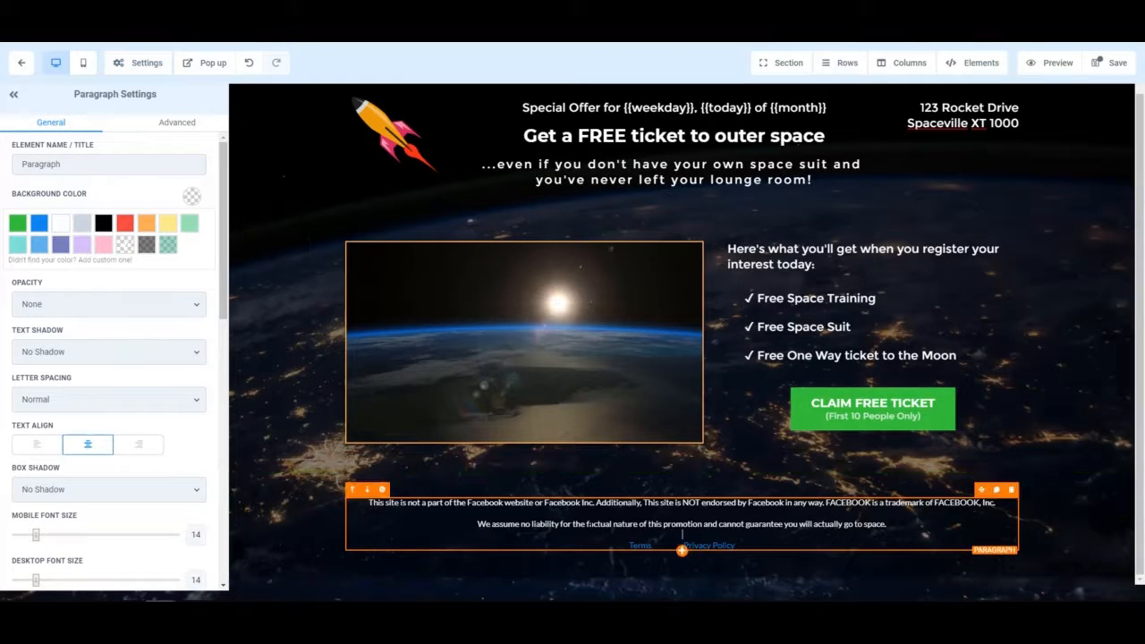
Try orange as the disclaimer paragraph's link text color, and set it back to blue
double_click(639, 547)
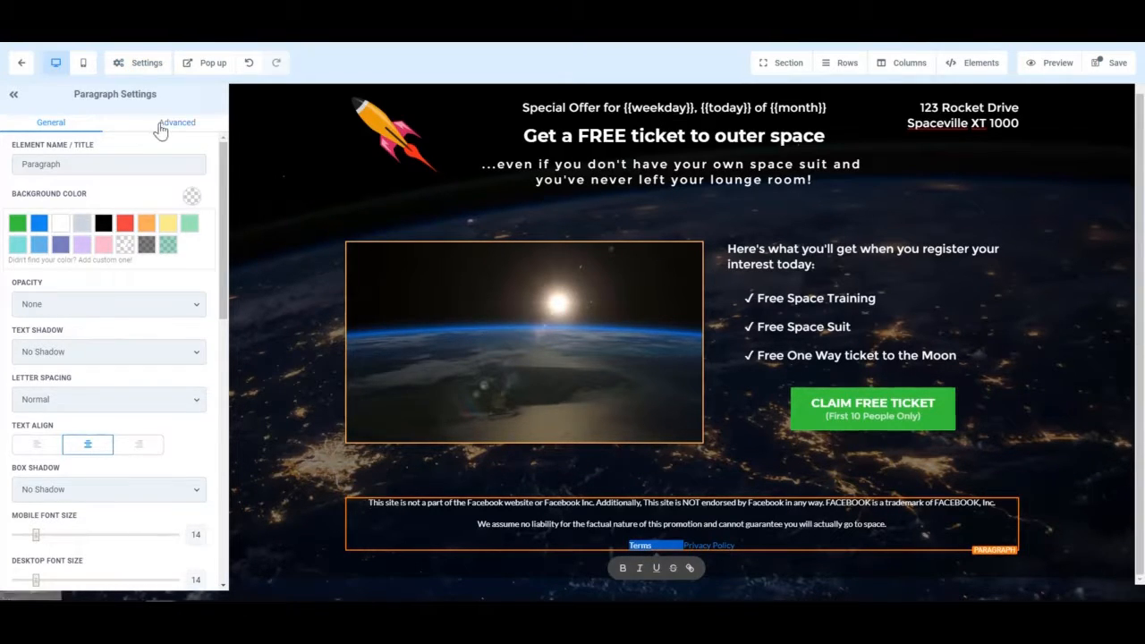
scroll(138, 346, down, 10)
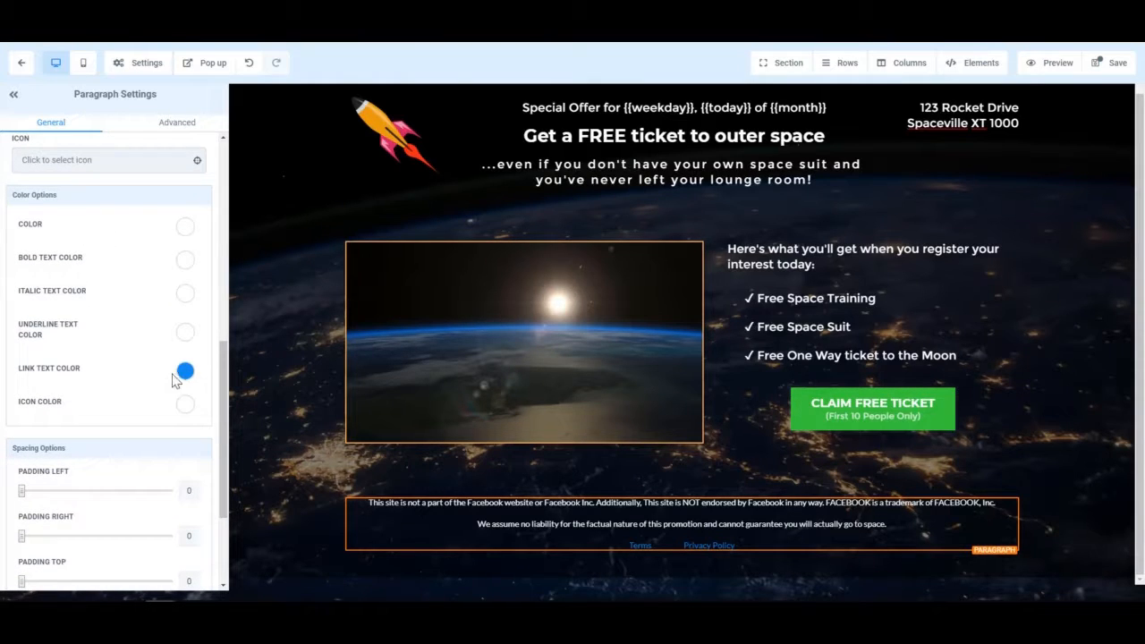
click(185, 371)
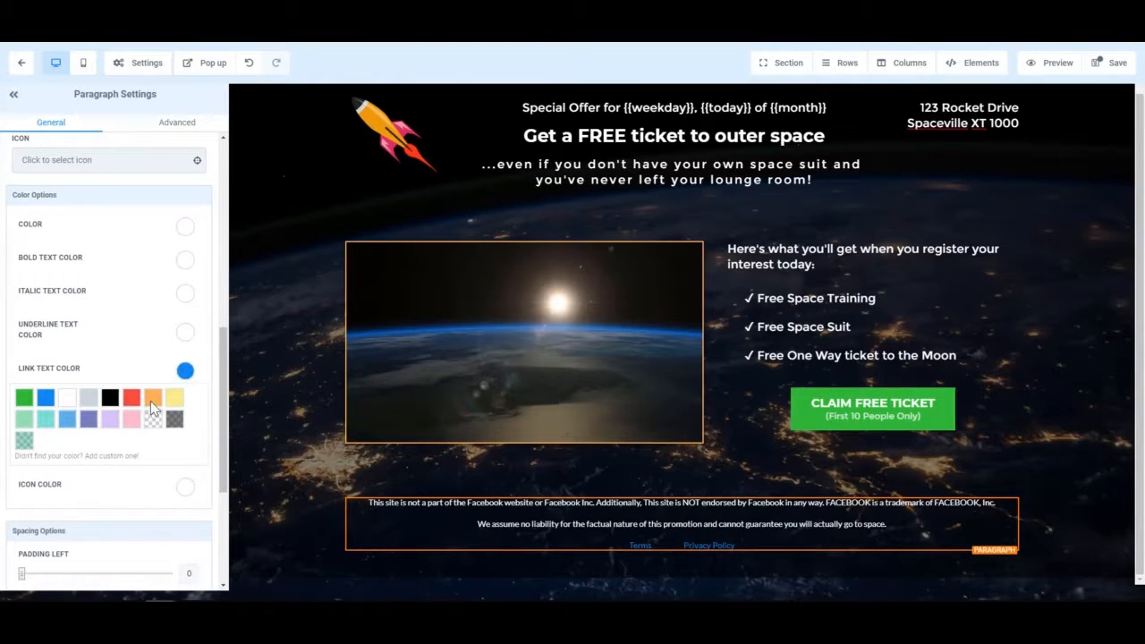
click(151, 400)
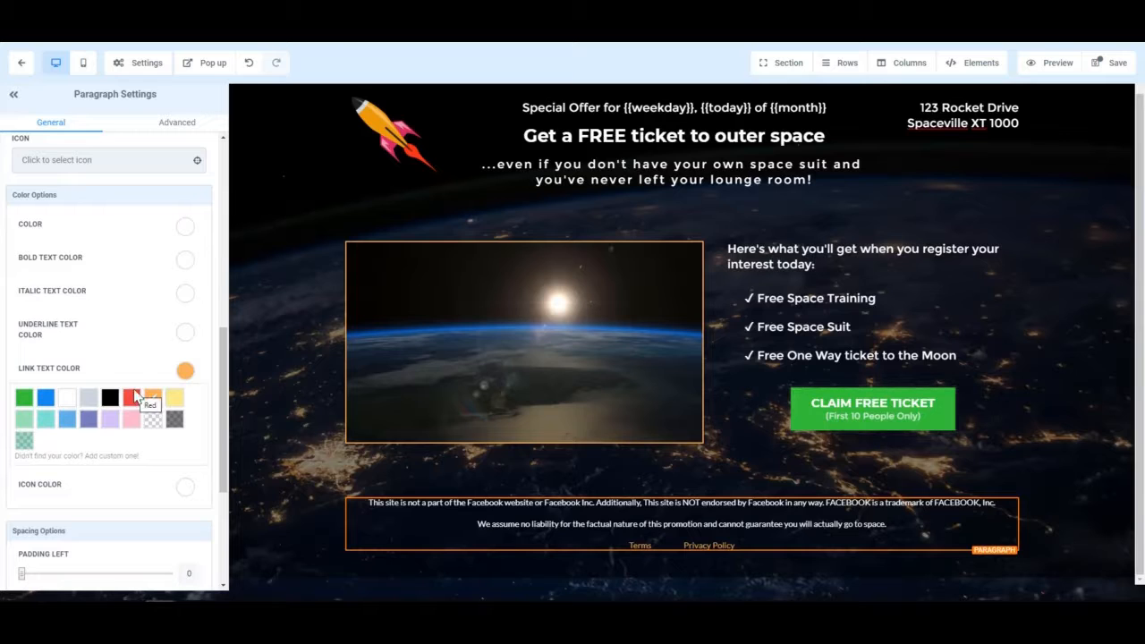
click(46, 402)
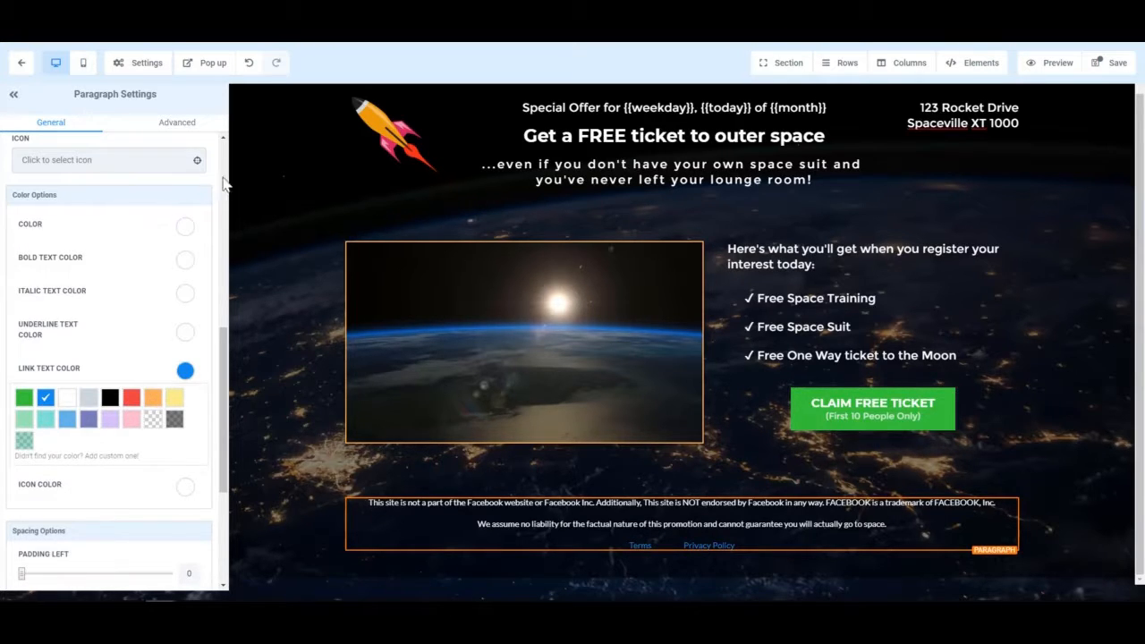
Open the page-wide typography settings and save the page
click(146, 62)
click(143, 145)
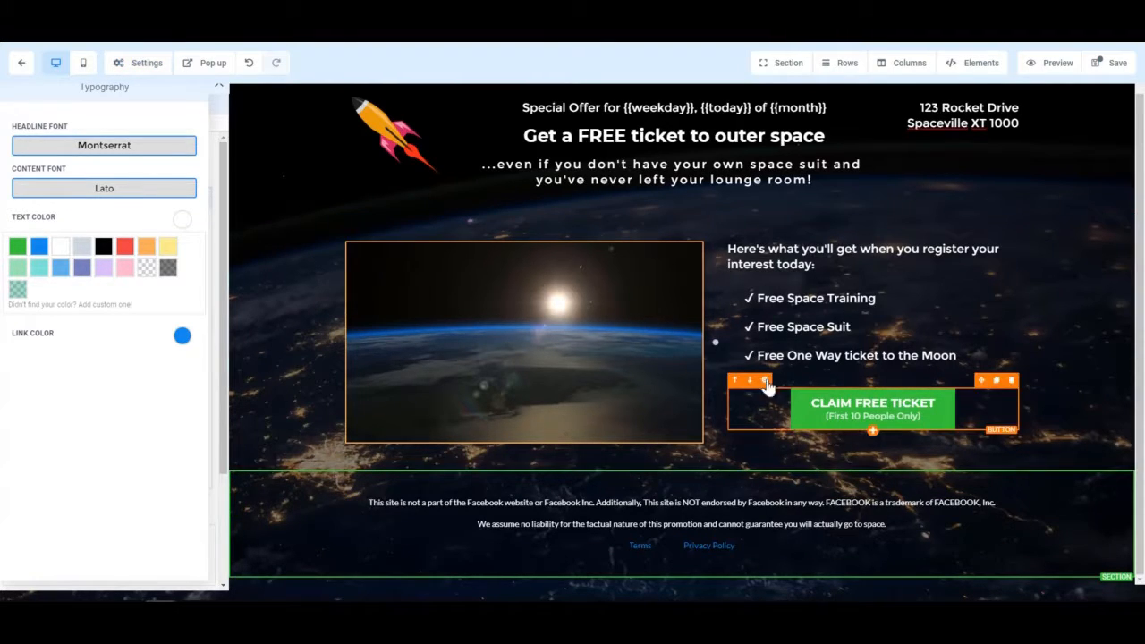
click(1121, 62)
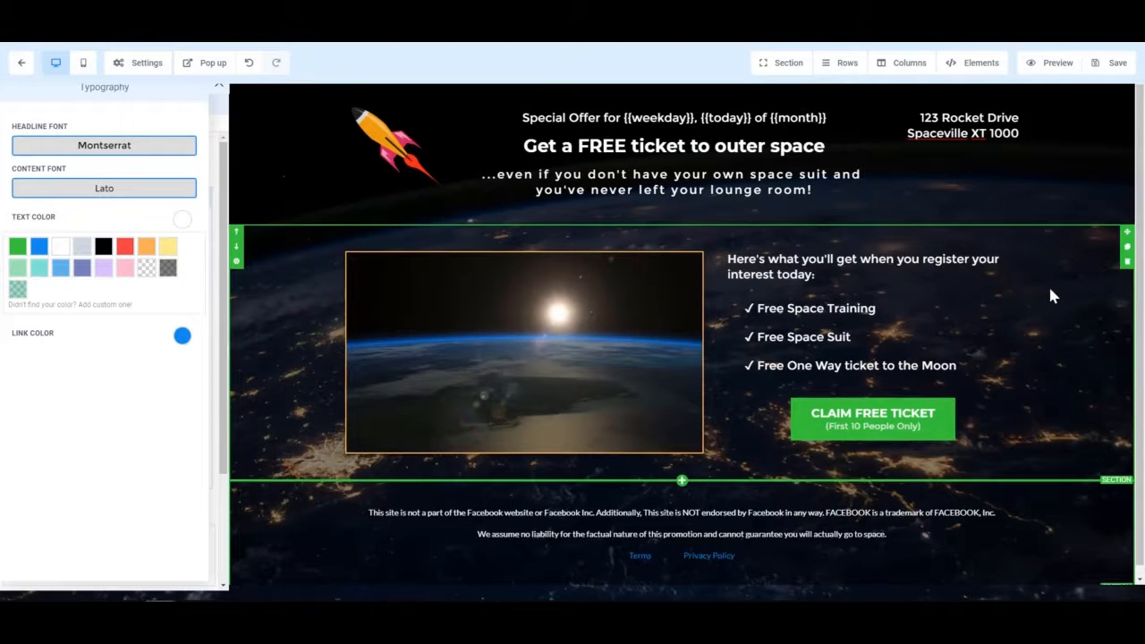
Preview the page and check how the date placeholders in the special offer line are filled in
click(1052, 67)
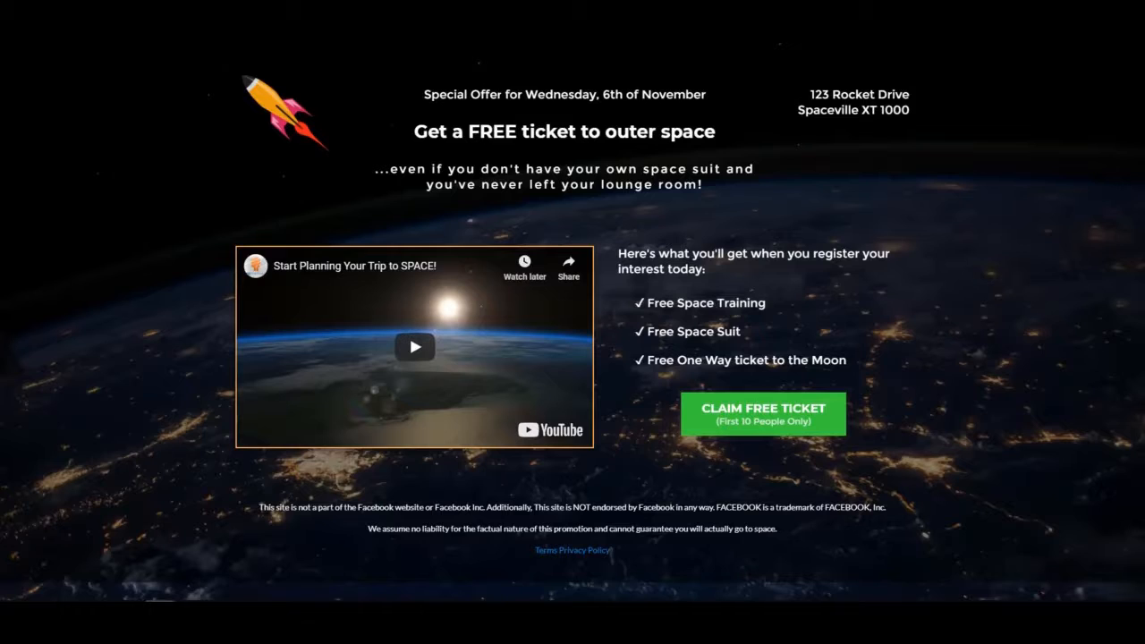
drag(523, 95, 728, 95)
click(728, 99)
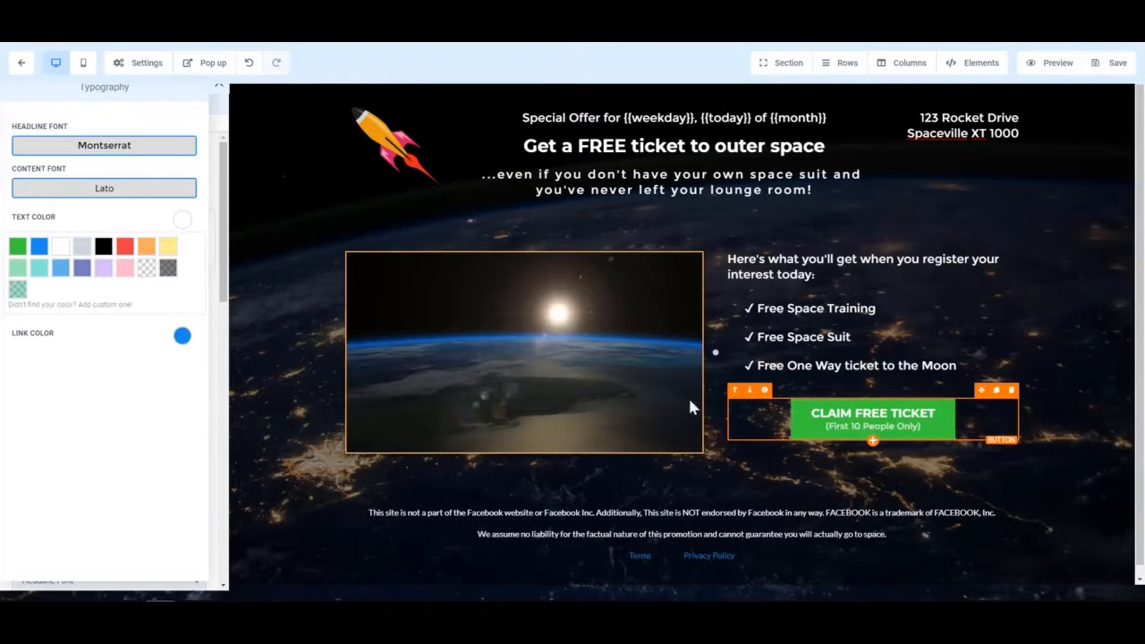
Open the page's popup, add a one-column row to it and place a Headline element inside
click(195, 66)
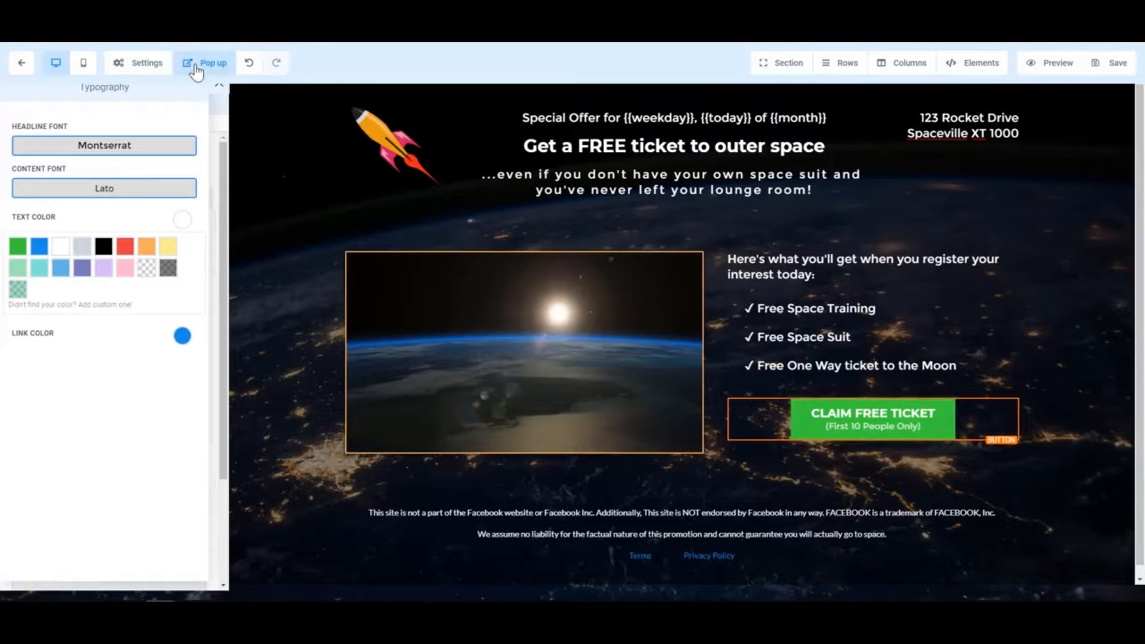
mouse_move(652, 204)
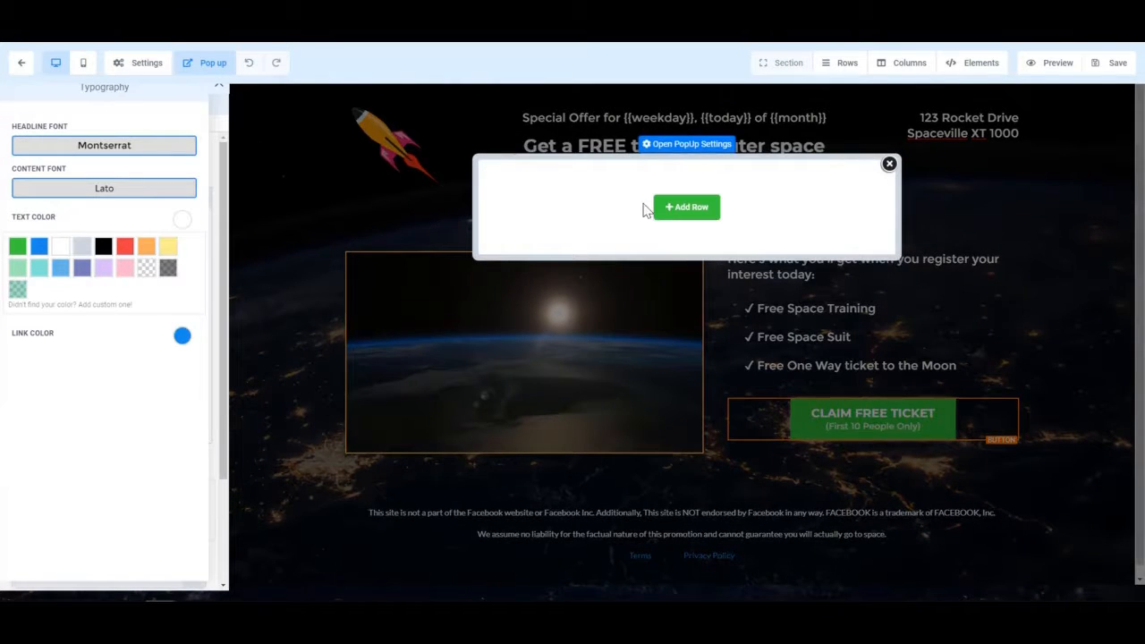
click(689, 210)
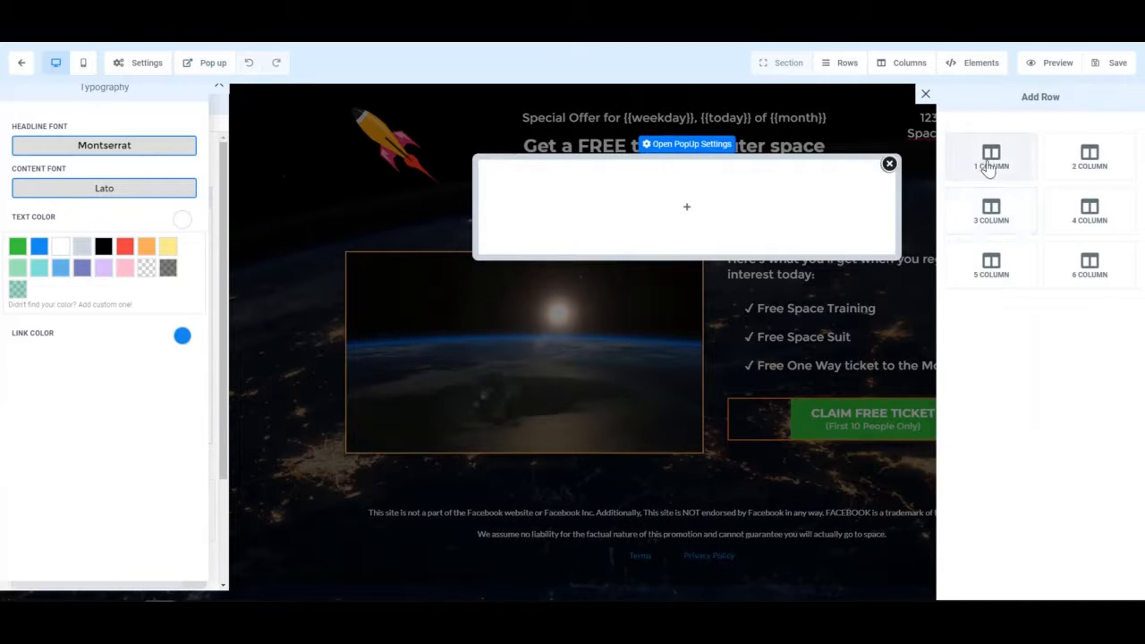
click(990, 161)
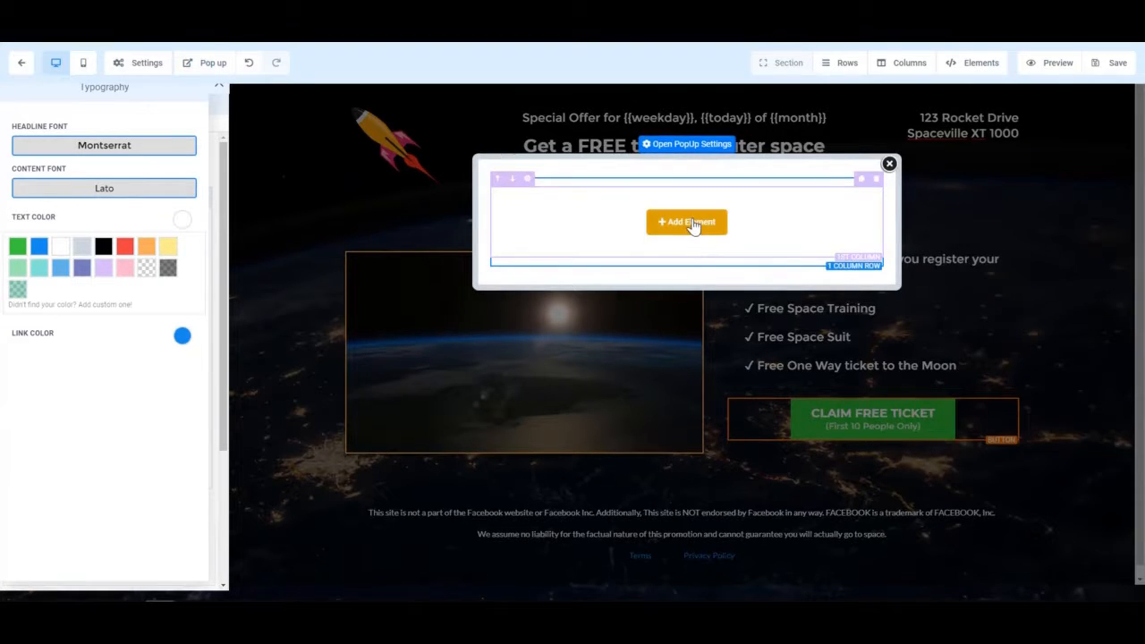
click(687, 222)
click(930, 177)
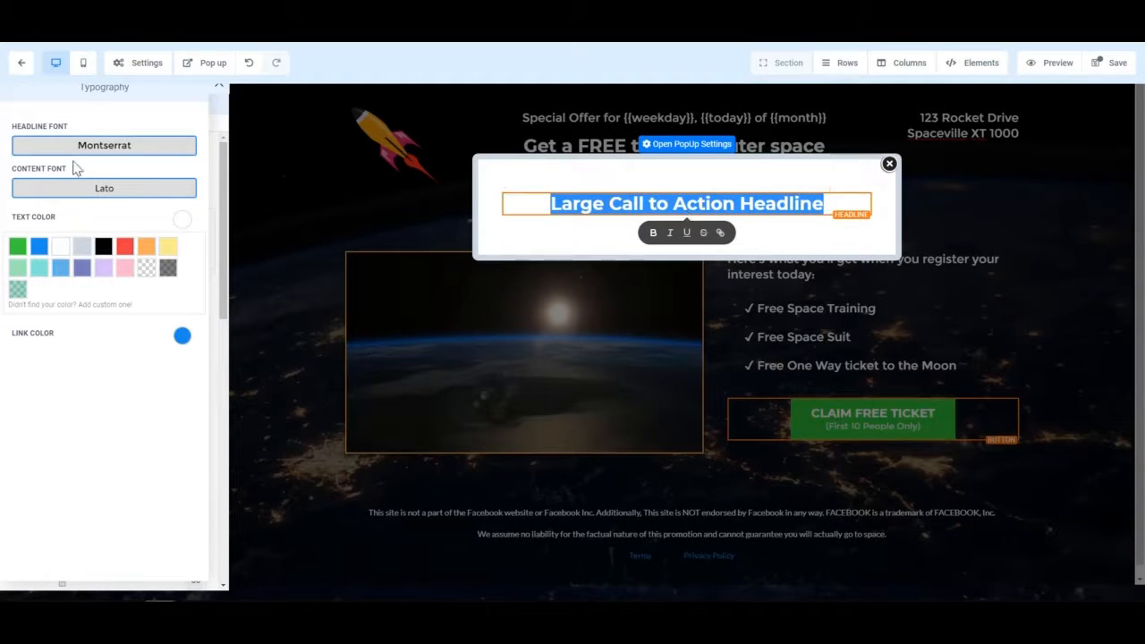
Set the page-wide text color to black and replace the popup headline with "To who and where do we send your free ticket?"
click(103, 246)
triple_click(690, 207)
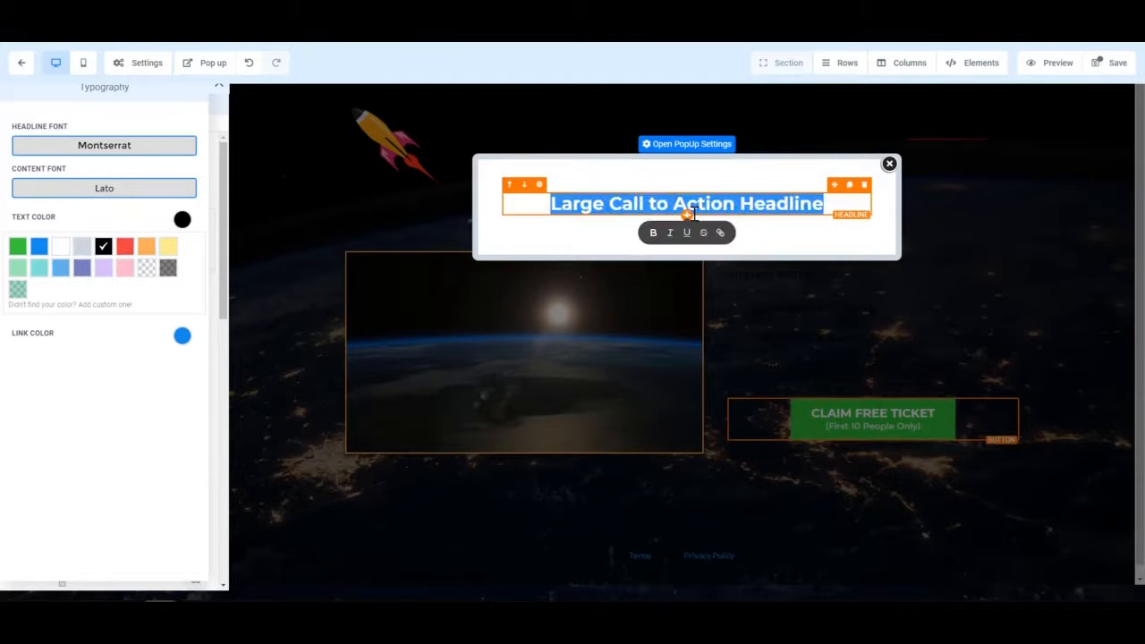
text(To who and)
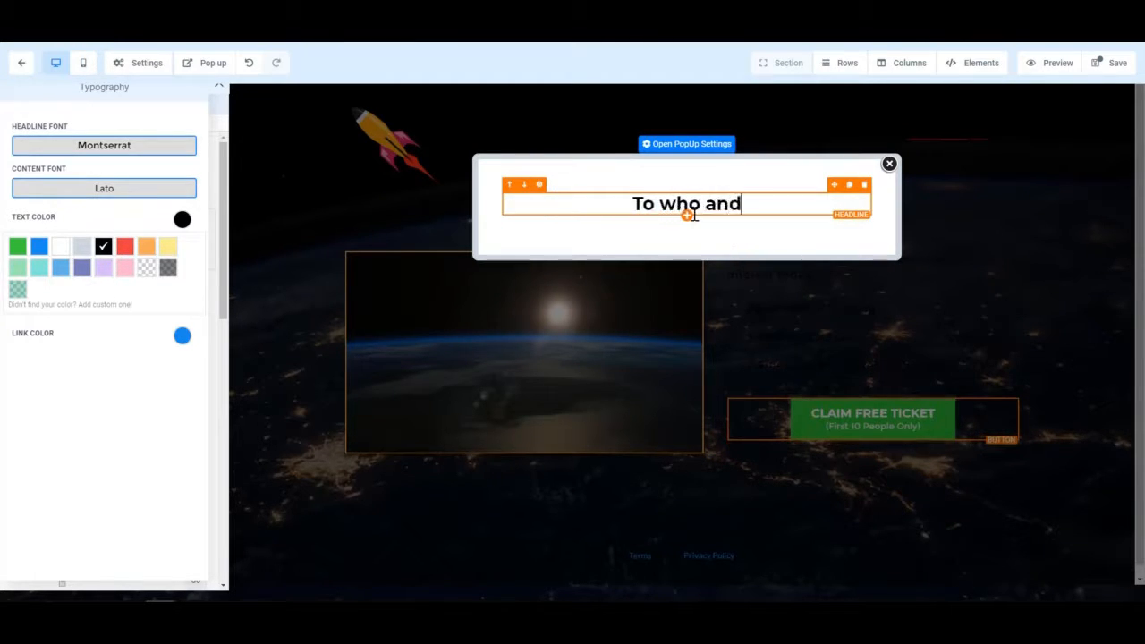
text( where do we)
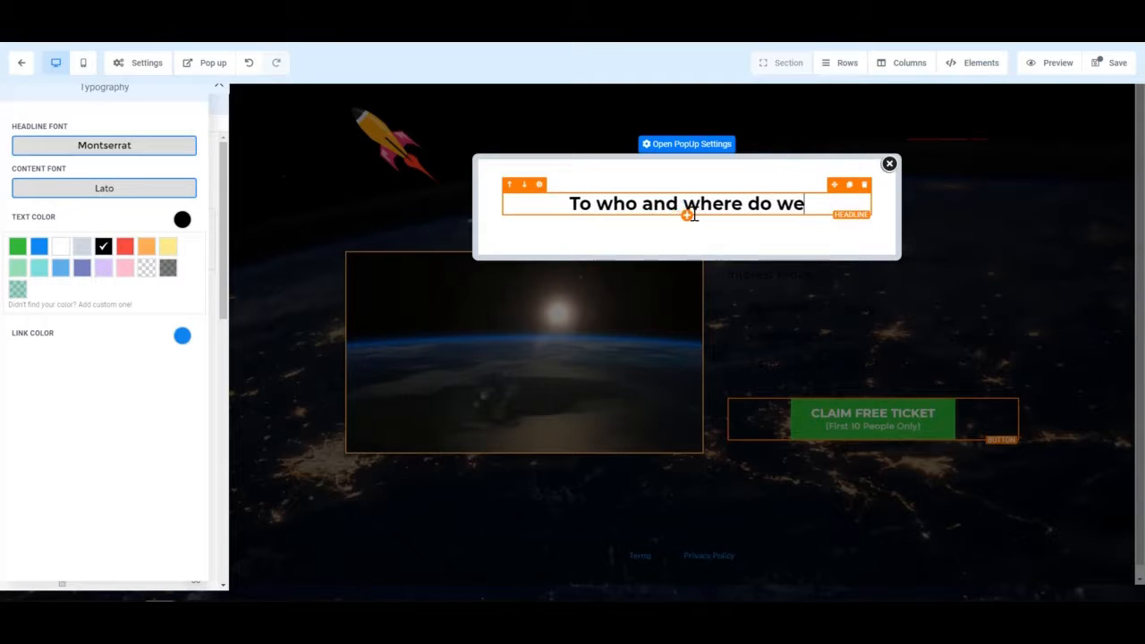
text( send your free )
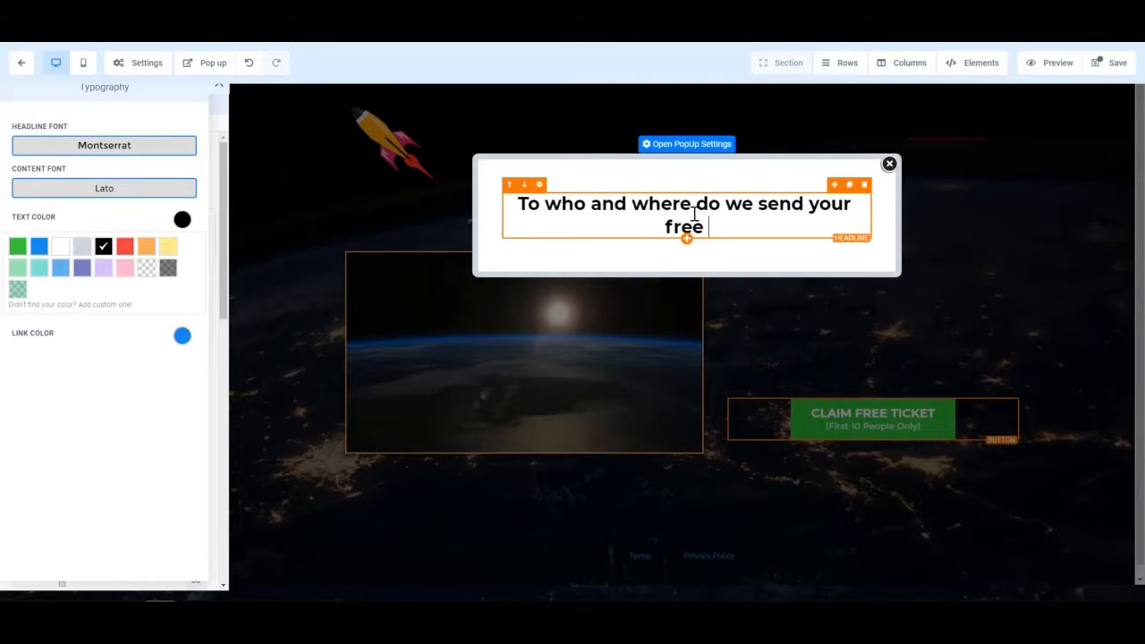
text(ticket?)
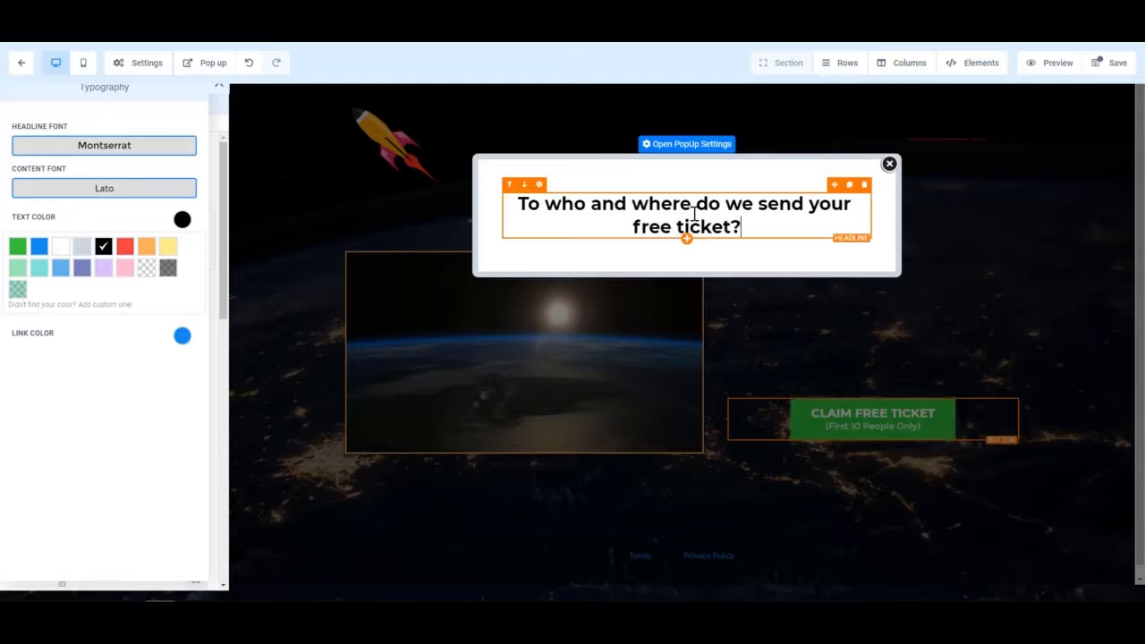
Add a Form element below the popup headline and select the existing form with name, email, phone and "What are you looking for?" fields
click(686, 238)
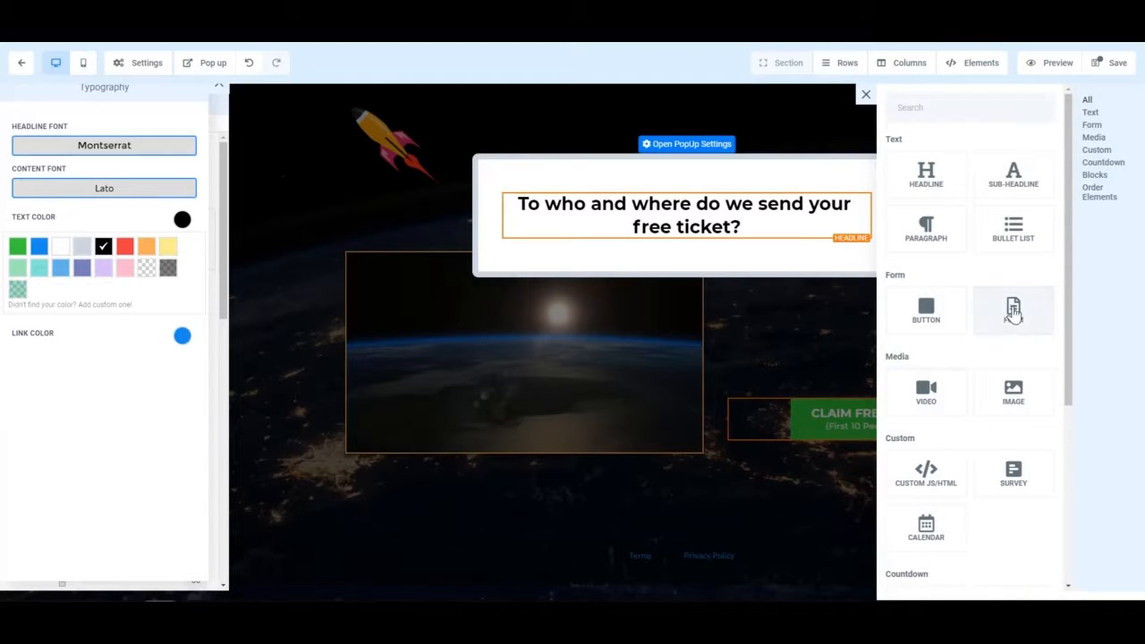
click(1013, 313)
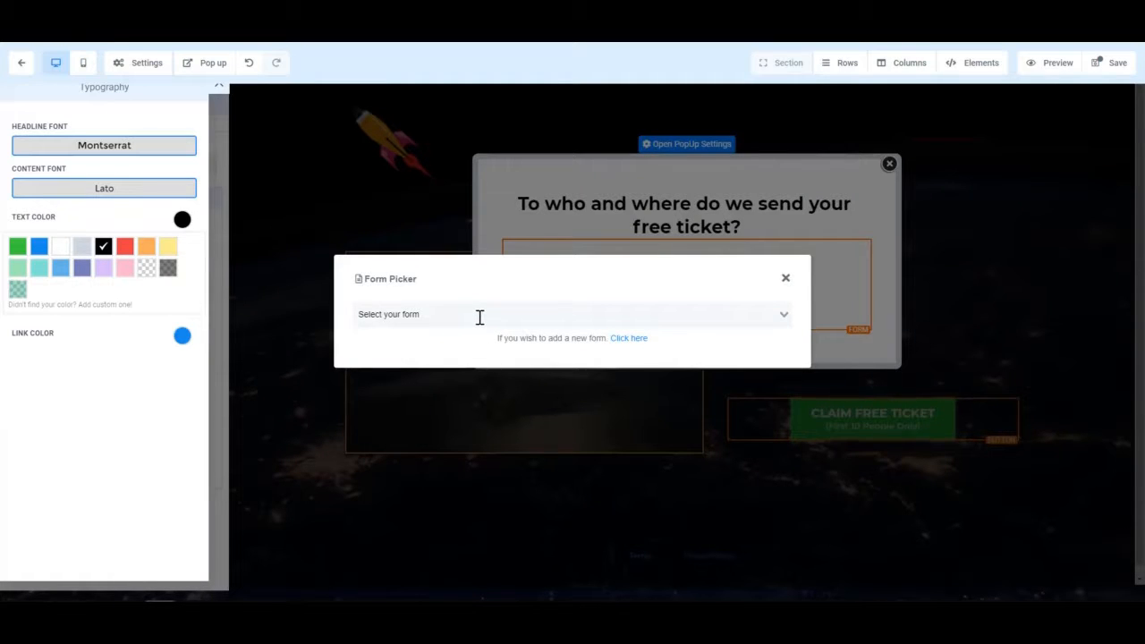
click(480, 317)
click(429, 353)
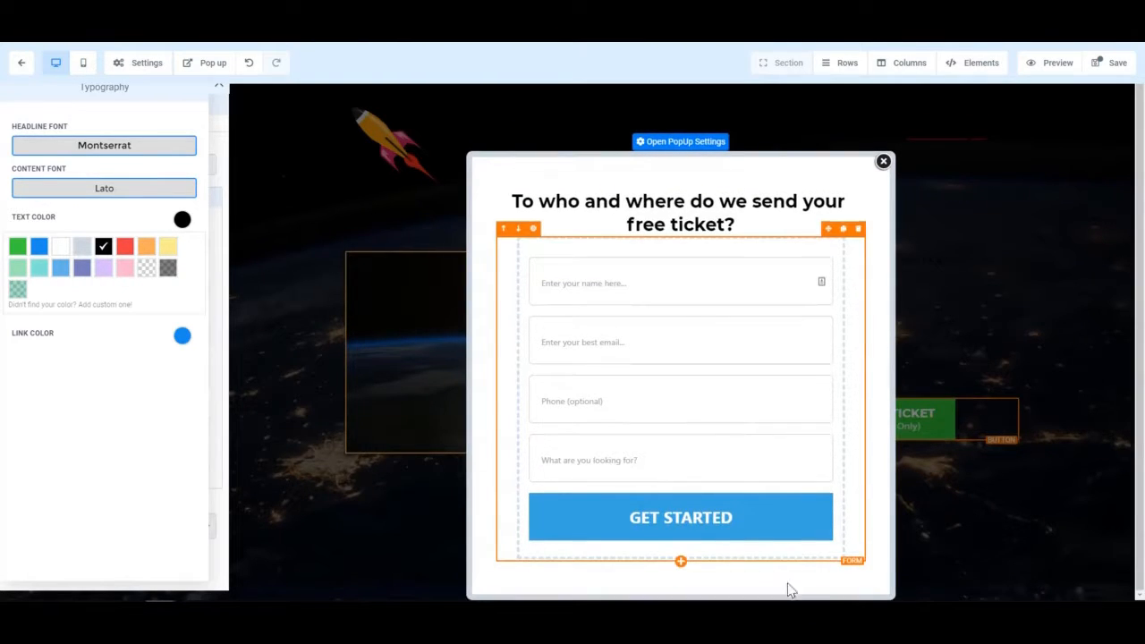
Save the page with its popup and open the preview
click(1111, 70)
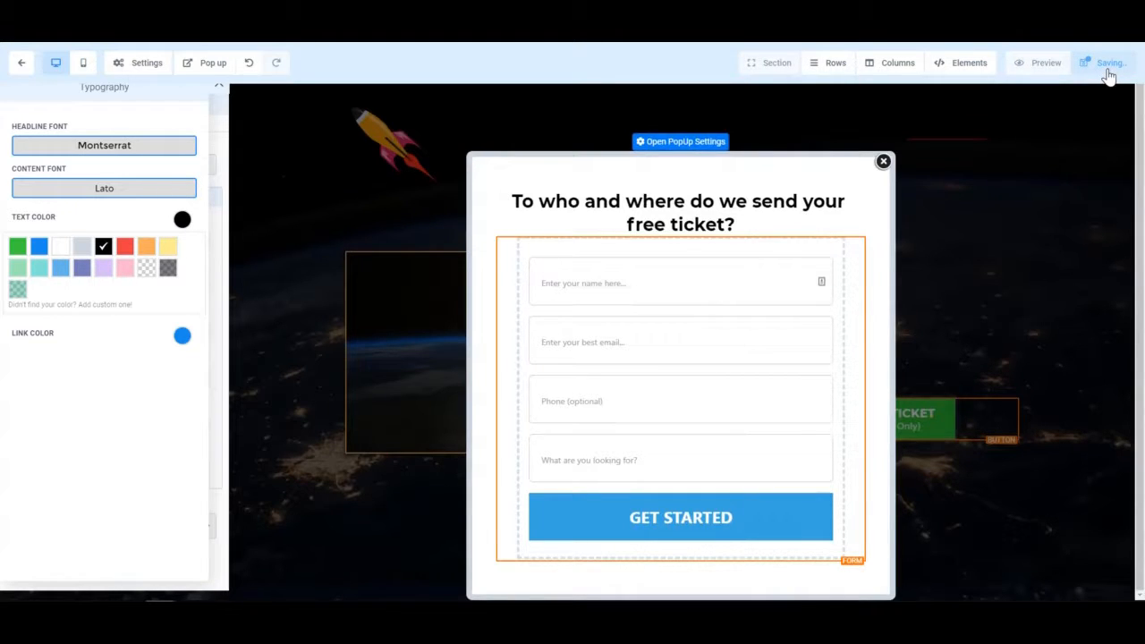
click(1054, 62)
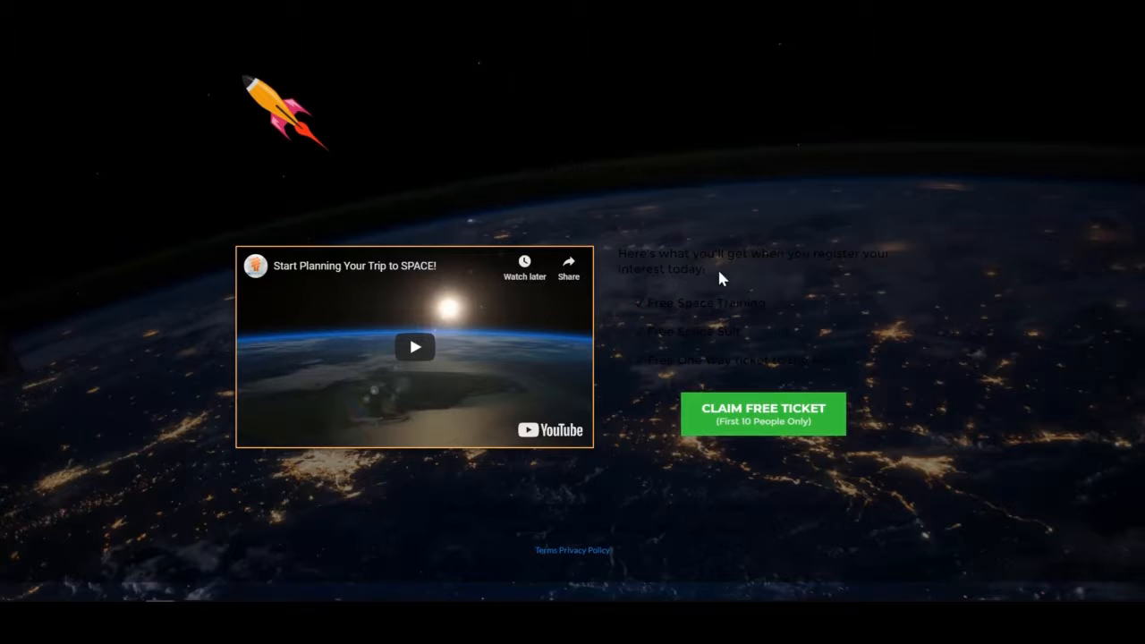
Return from the preview to the page editor and set the page-wide text color to white
click(744, 393)
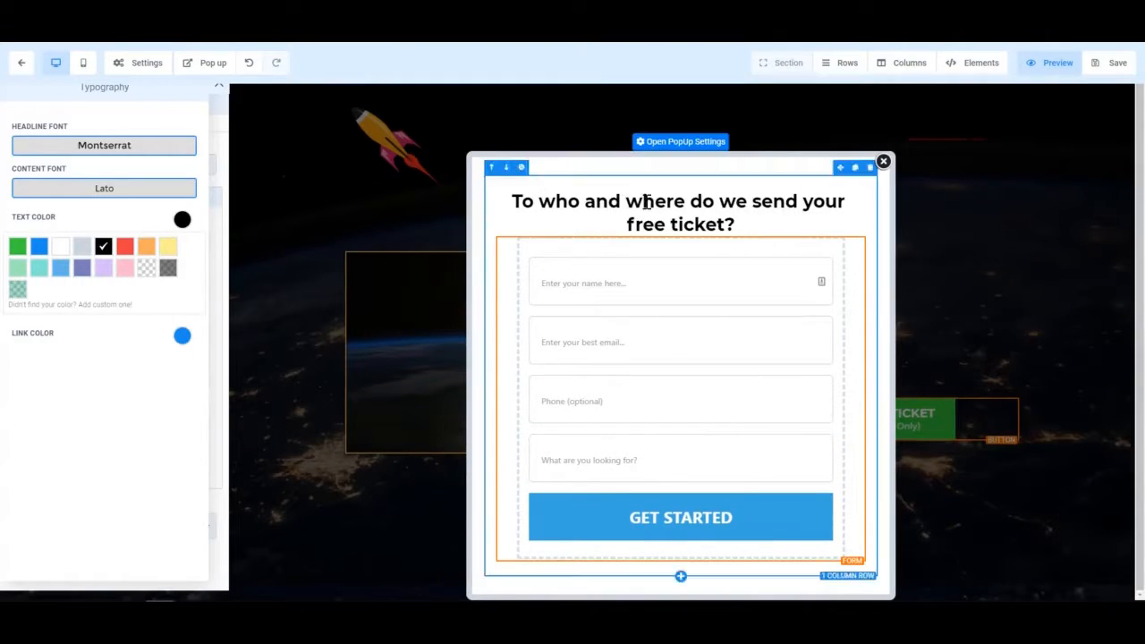
click(645, 202)
key(ctrl+a)
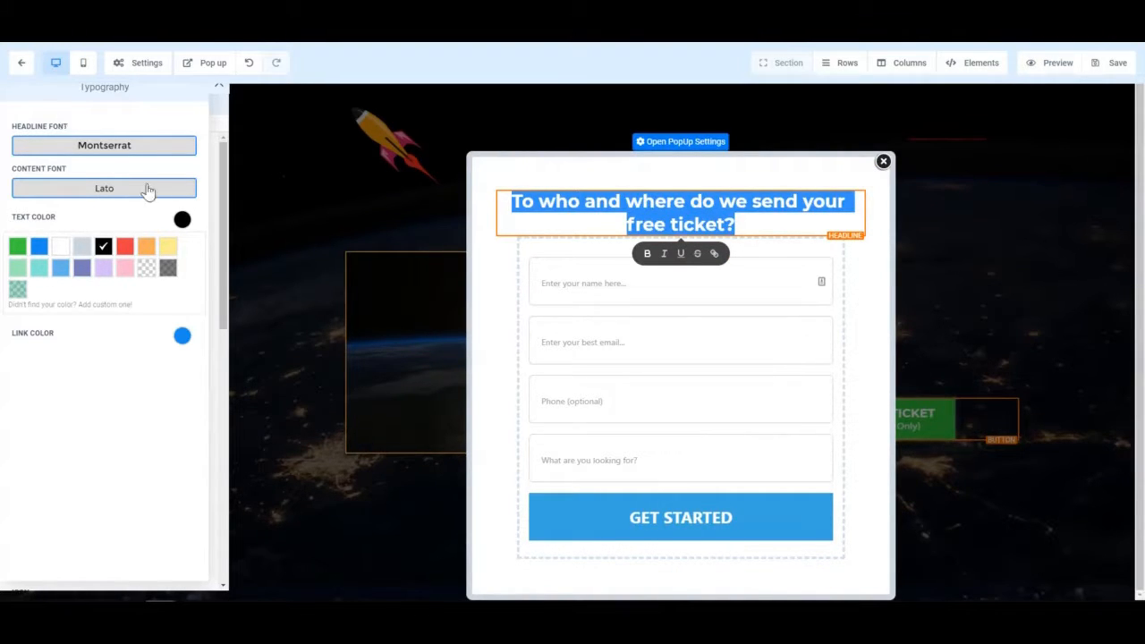
click(182, 220)
click(181, 221)
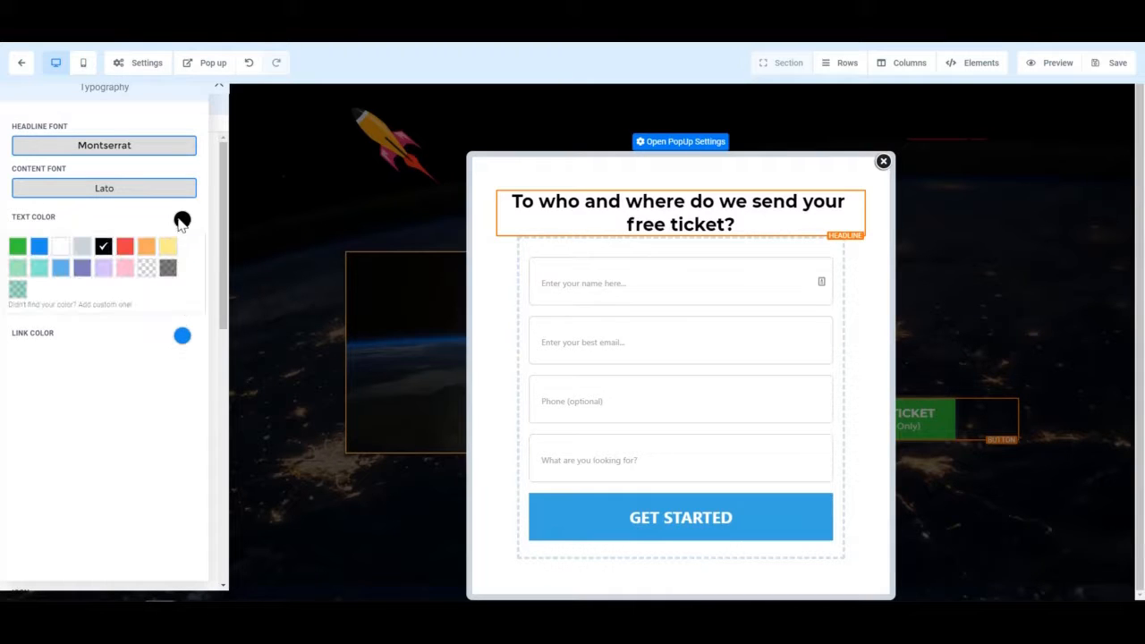
click(55, 254)
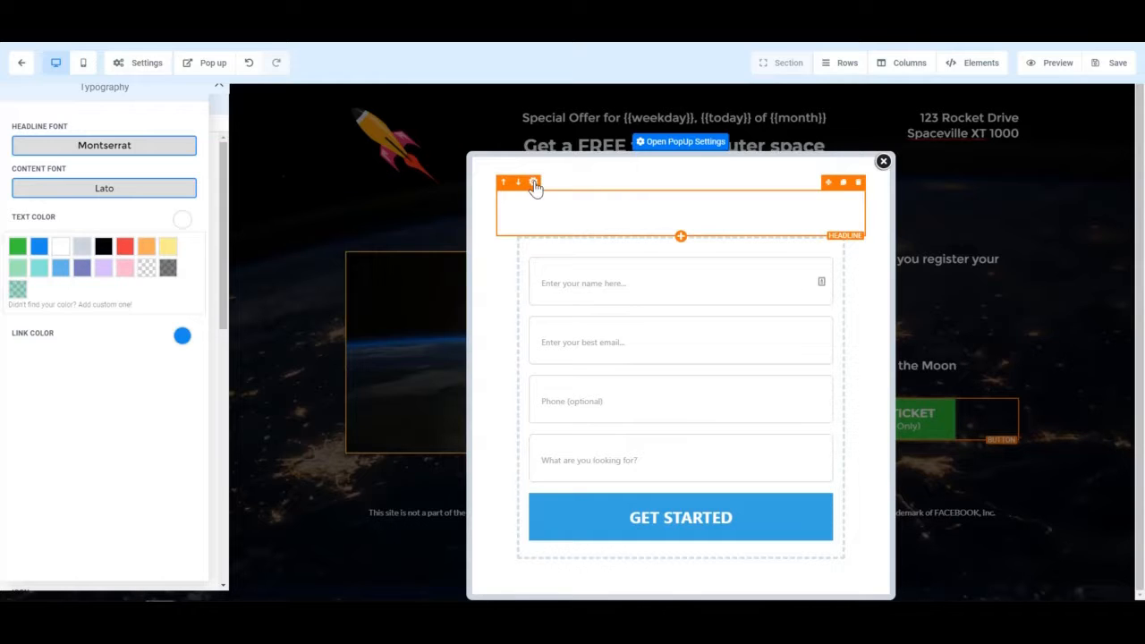
Set the popup headline's own text color and bold text color to black
click(219, 89)
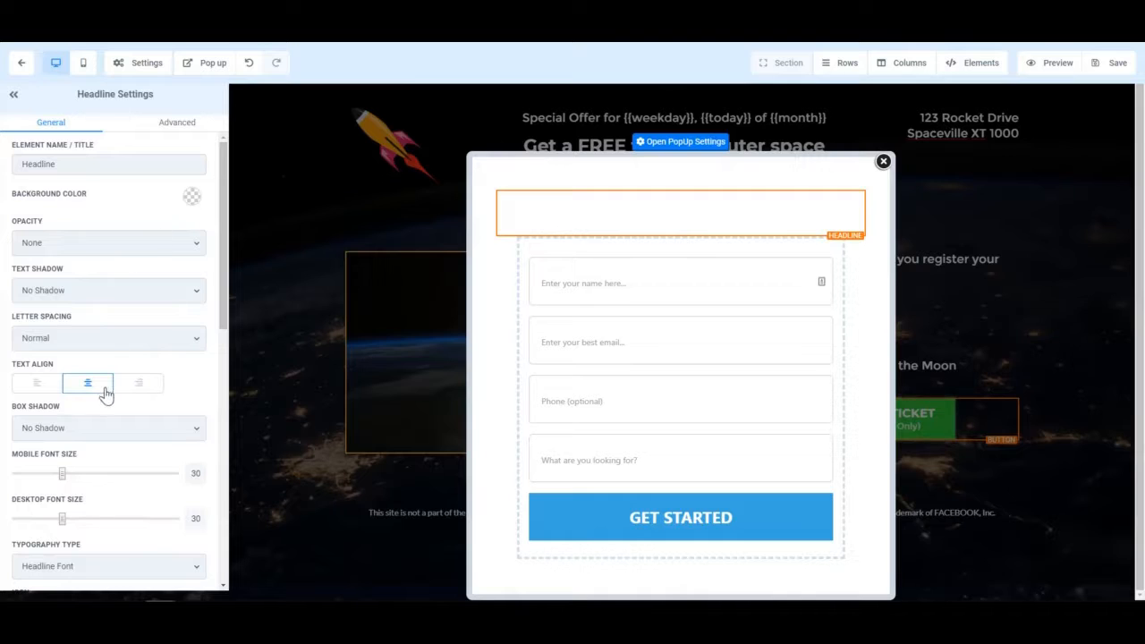
scroll(105, 391, down, 5)
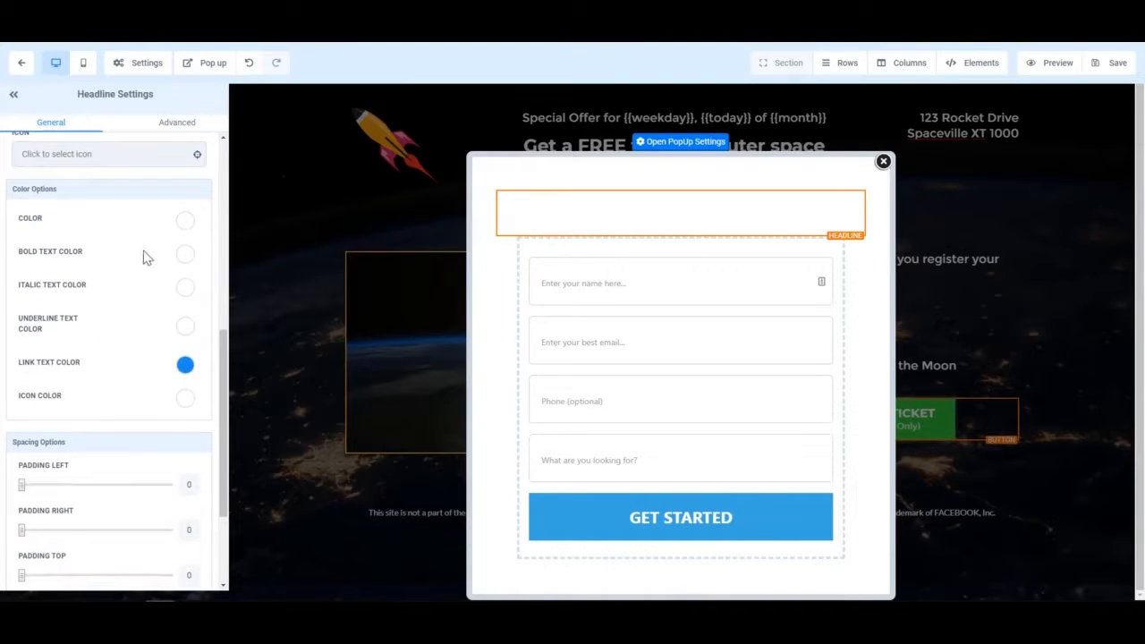
click(184, 221)
click(111, 250)
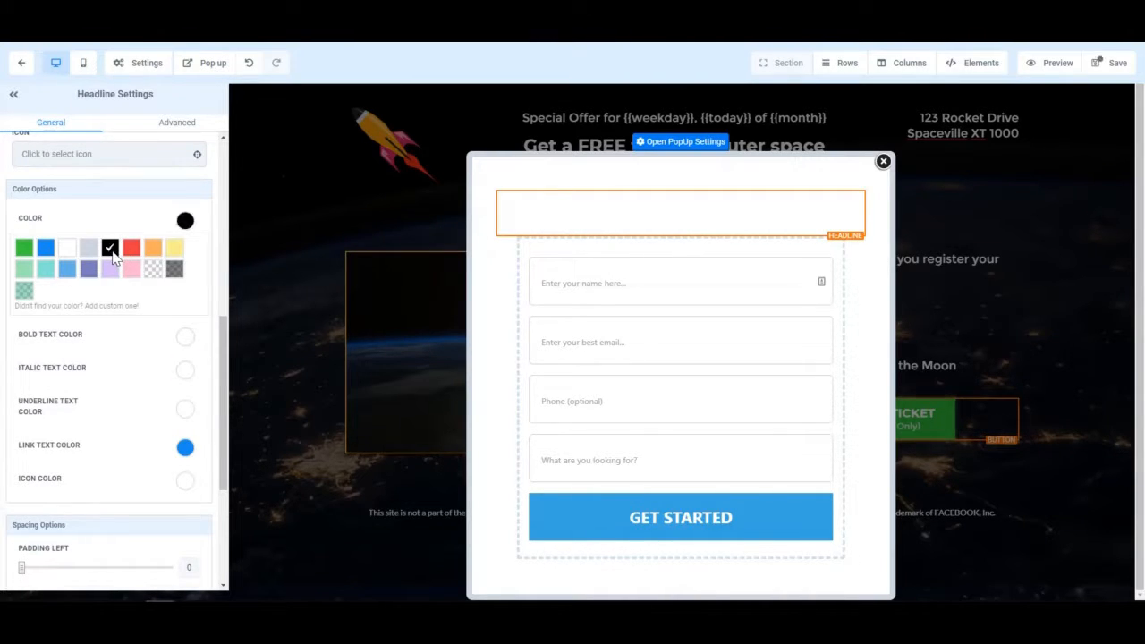
triple_click(695, 223)
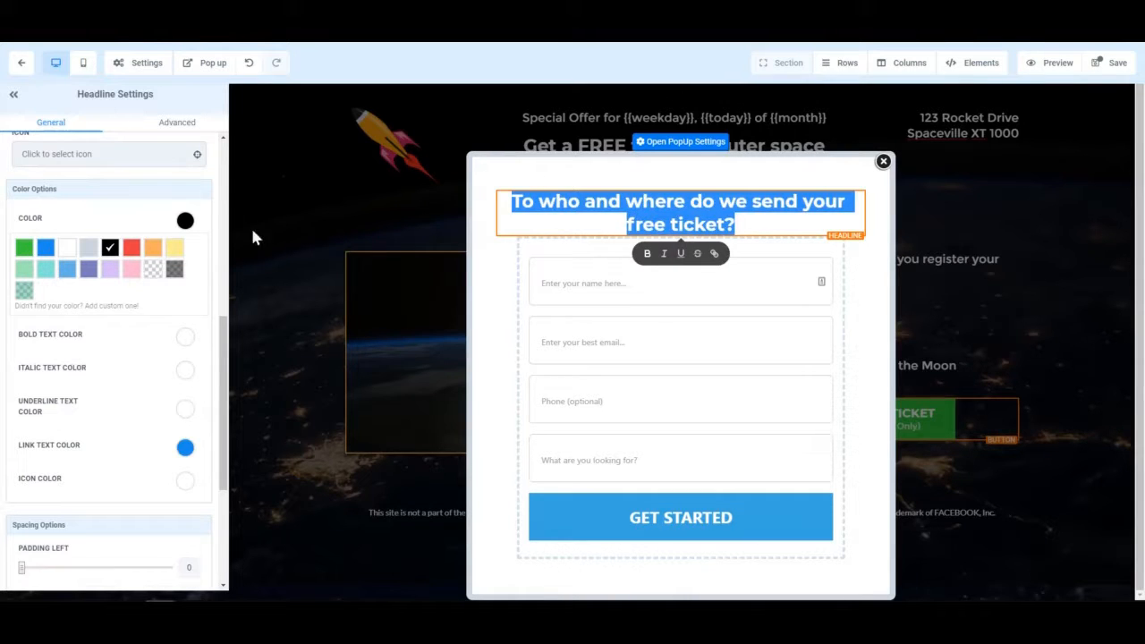
click(177, 339)
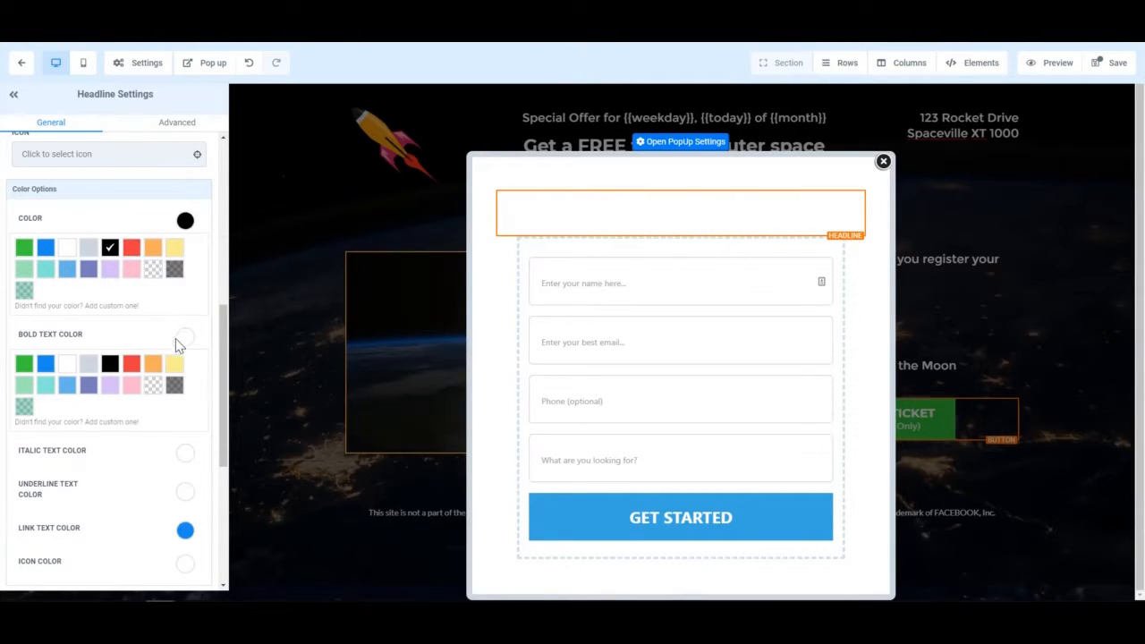
click(110, 366)
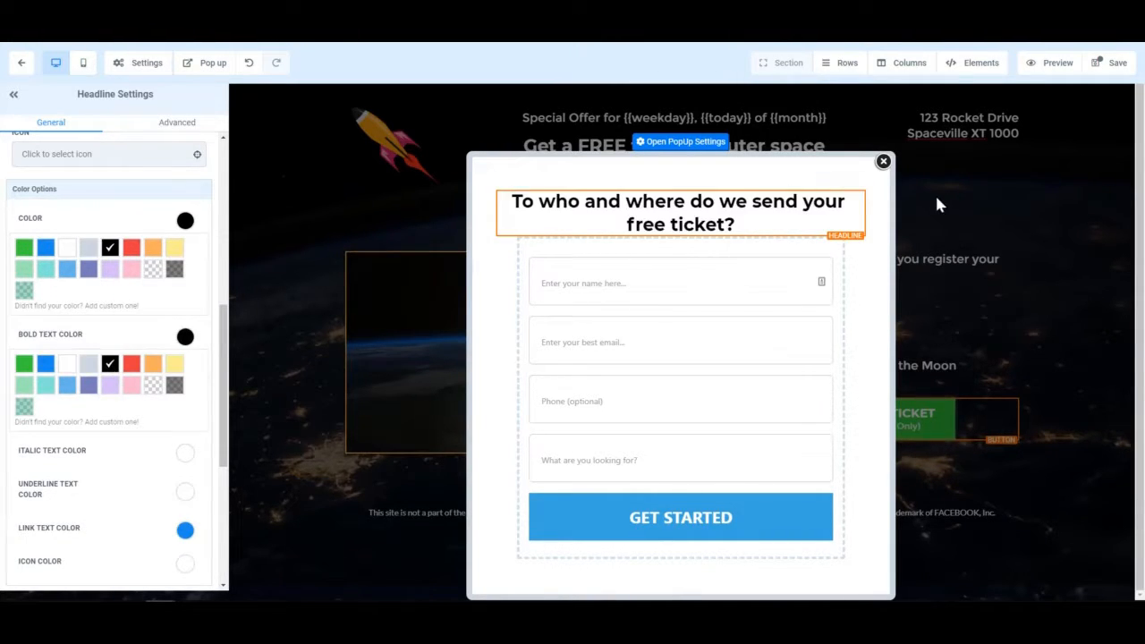
Save the page, open its preview, and test the Claim Free Ticket button by opening and closing its popup
click(211, 69)
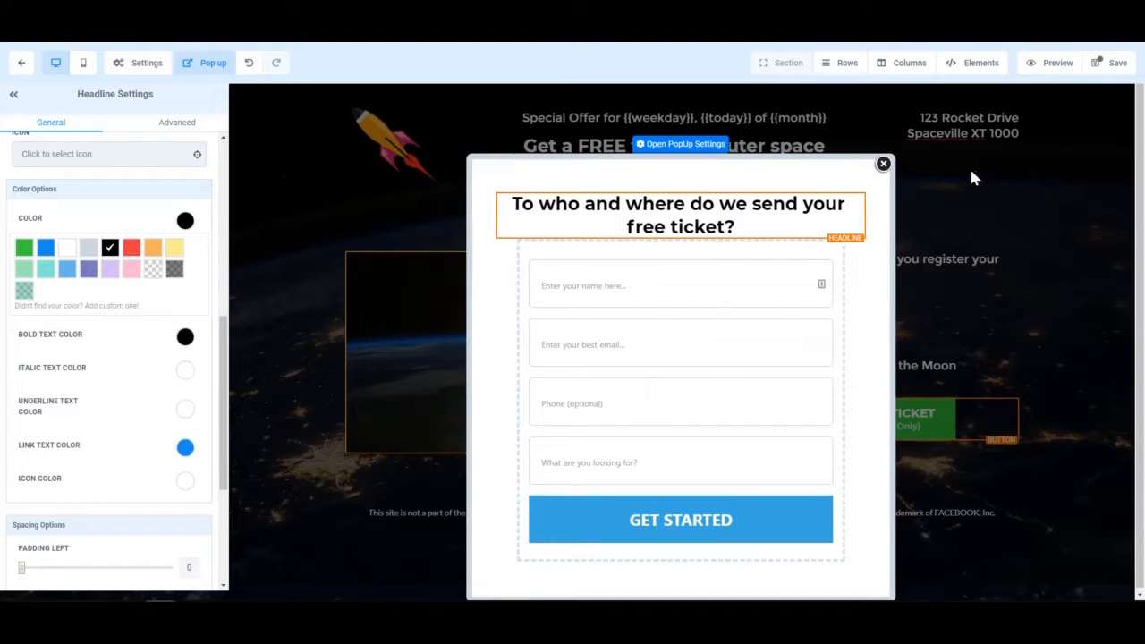
click(1109, 64)
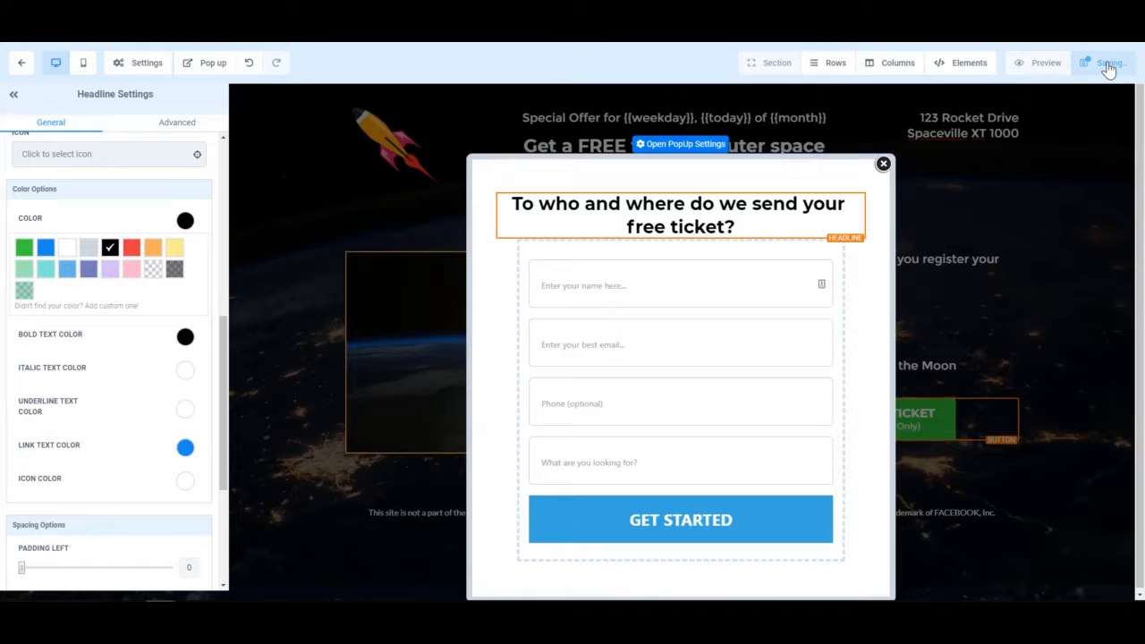
click(1048, 63)
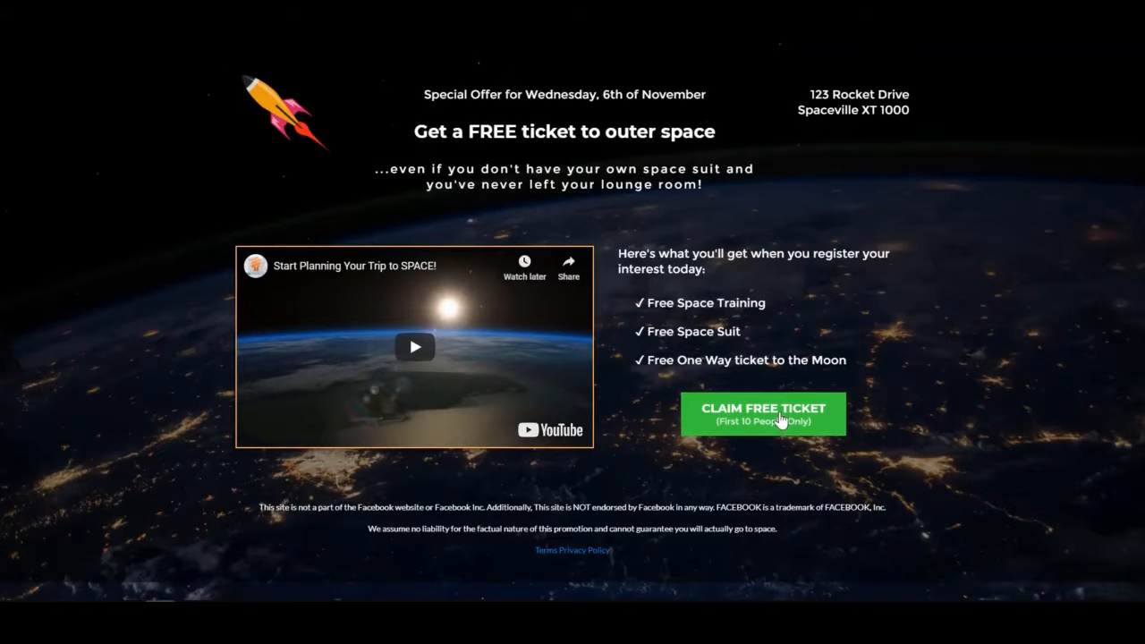
click(774, 420)
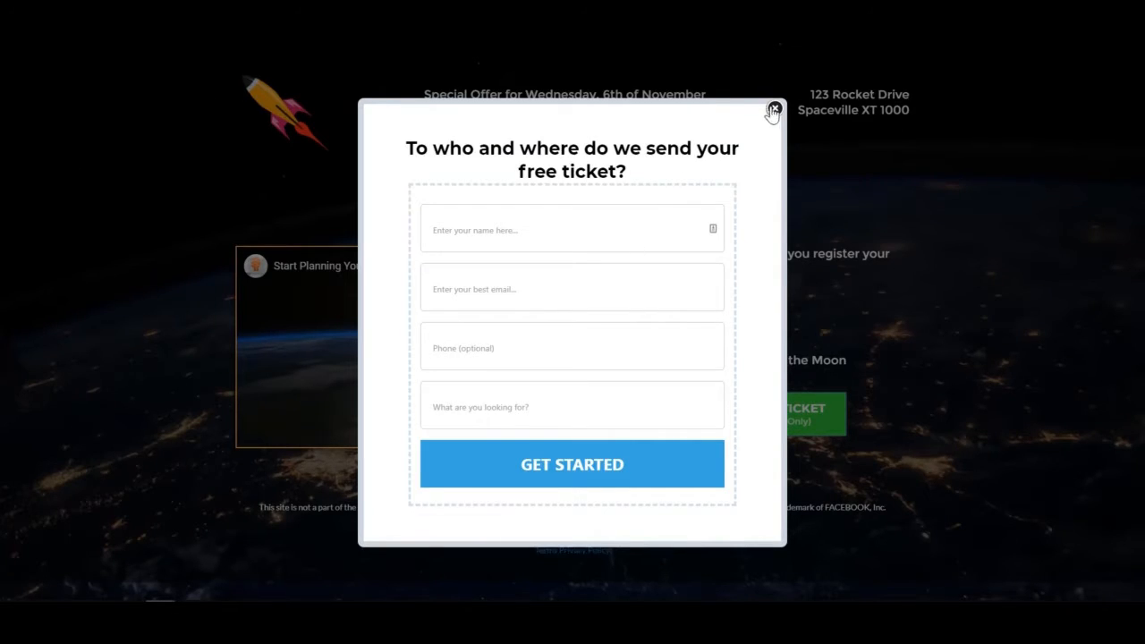
click(774, 109)
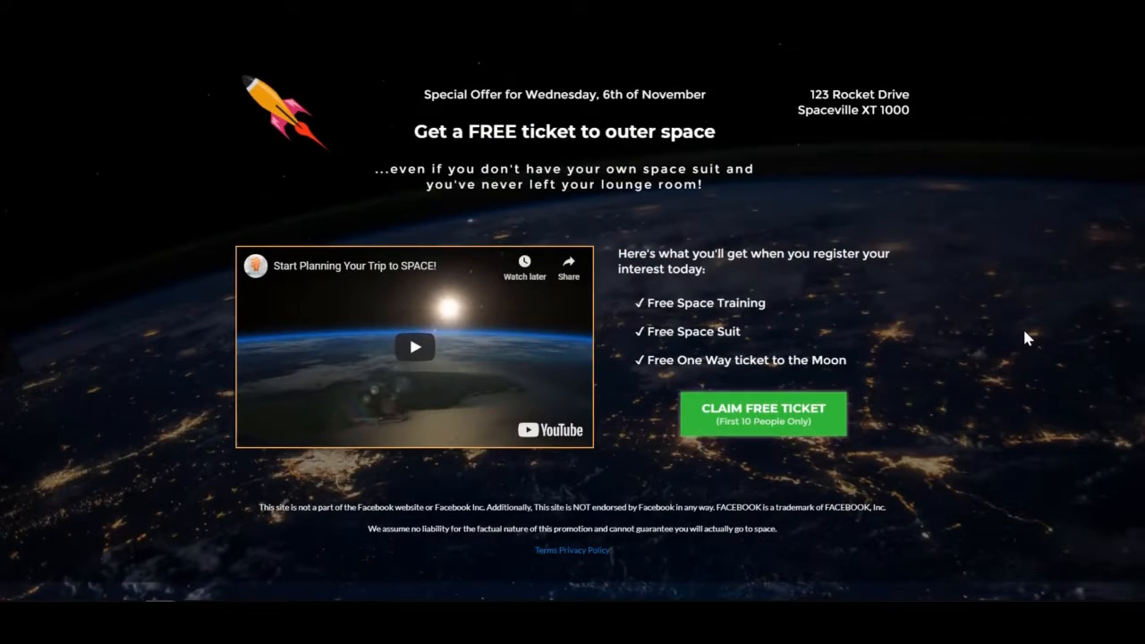